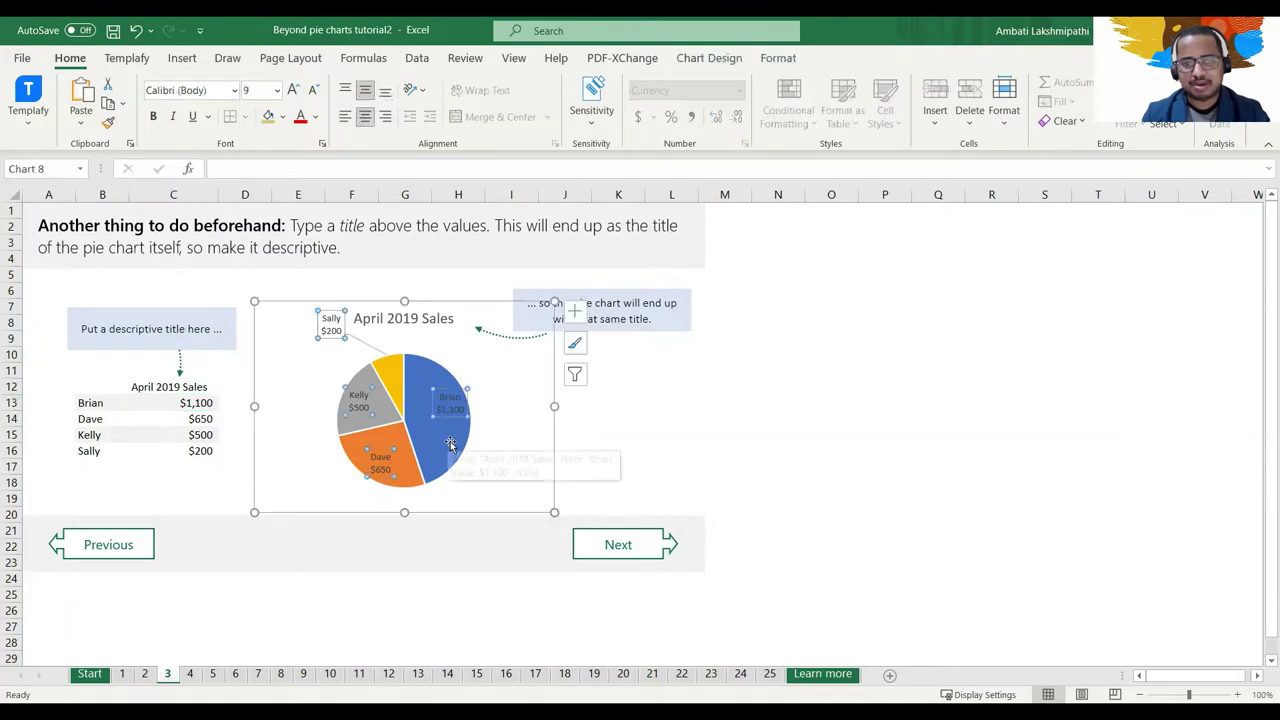
Compare the pie chart's slices, data labels and title on sheet 3 with the source values and title cell C12
click(442, 416)
drag(422, 492, 406, 476)
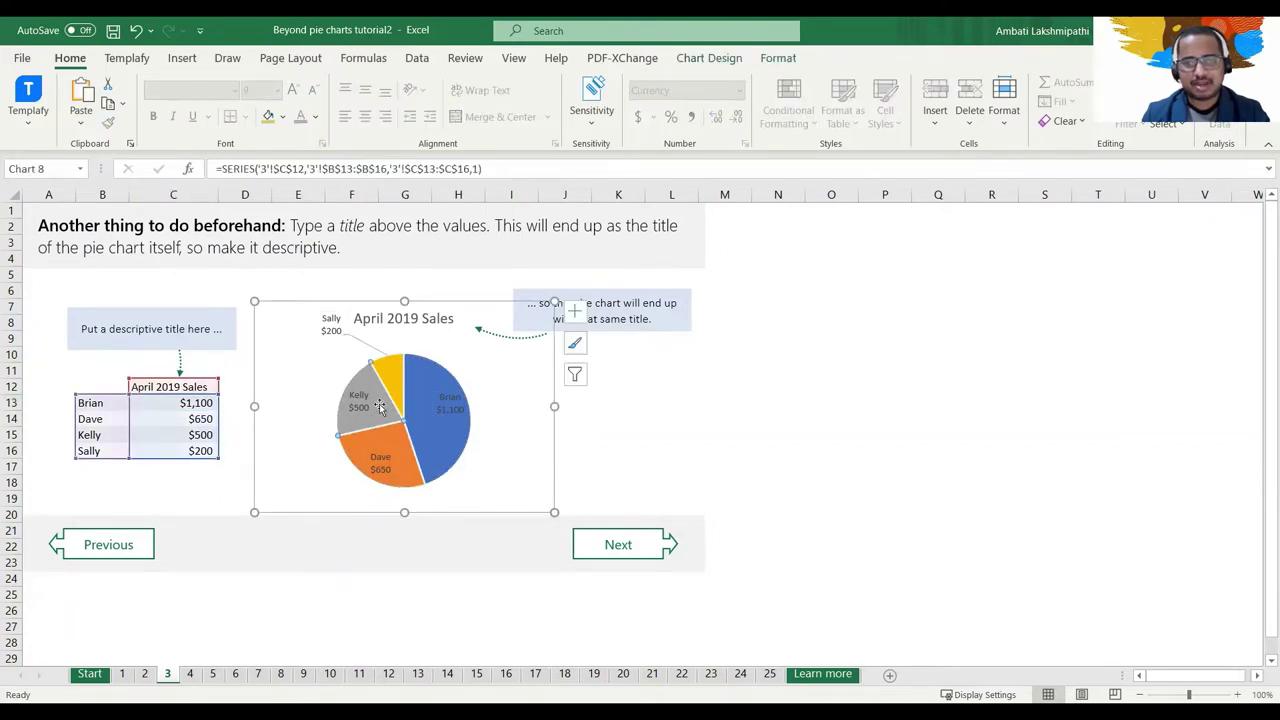
click(390, 373)
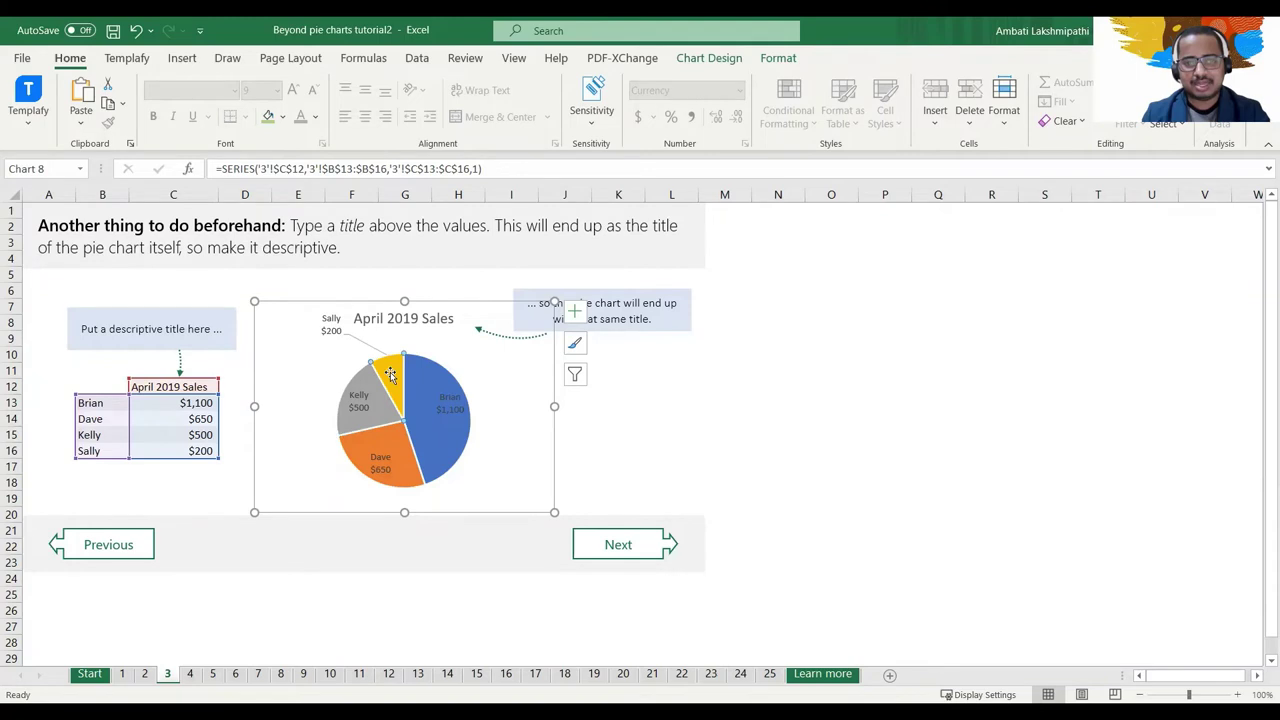
click(319, 317)
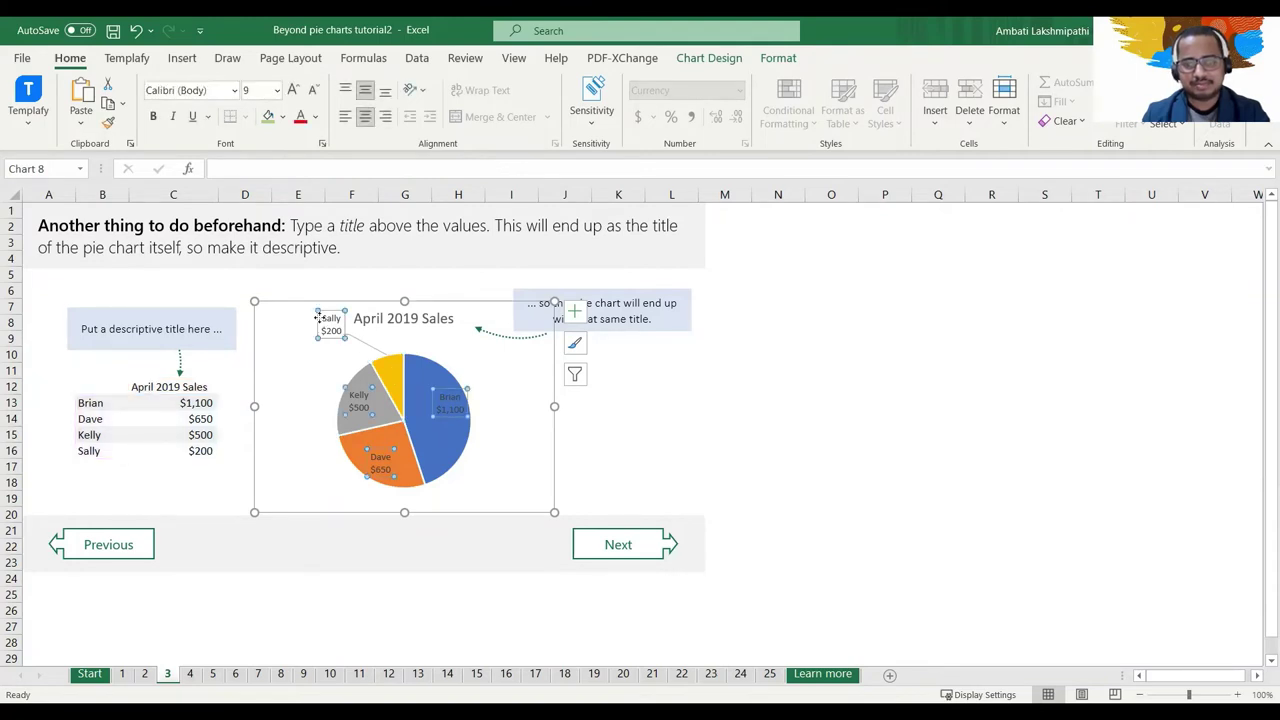
click(175, 457)
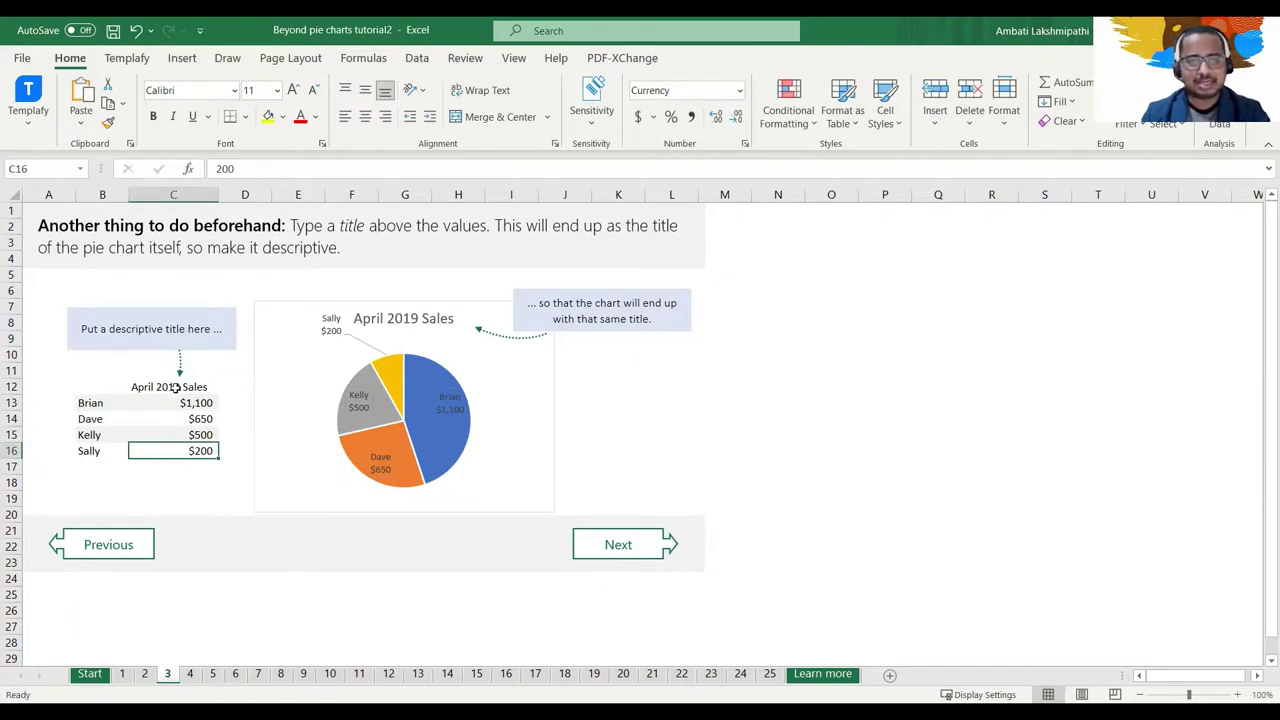
click(175, 387)
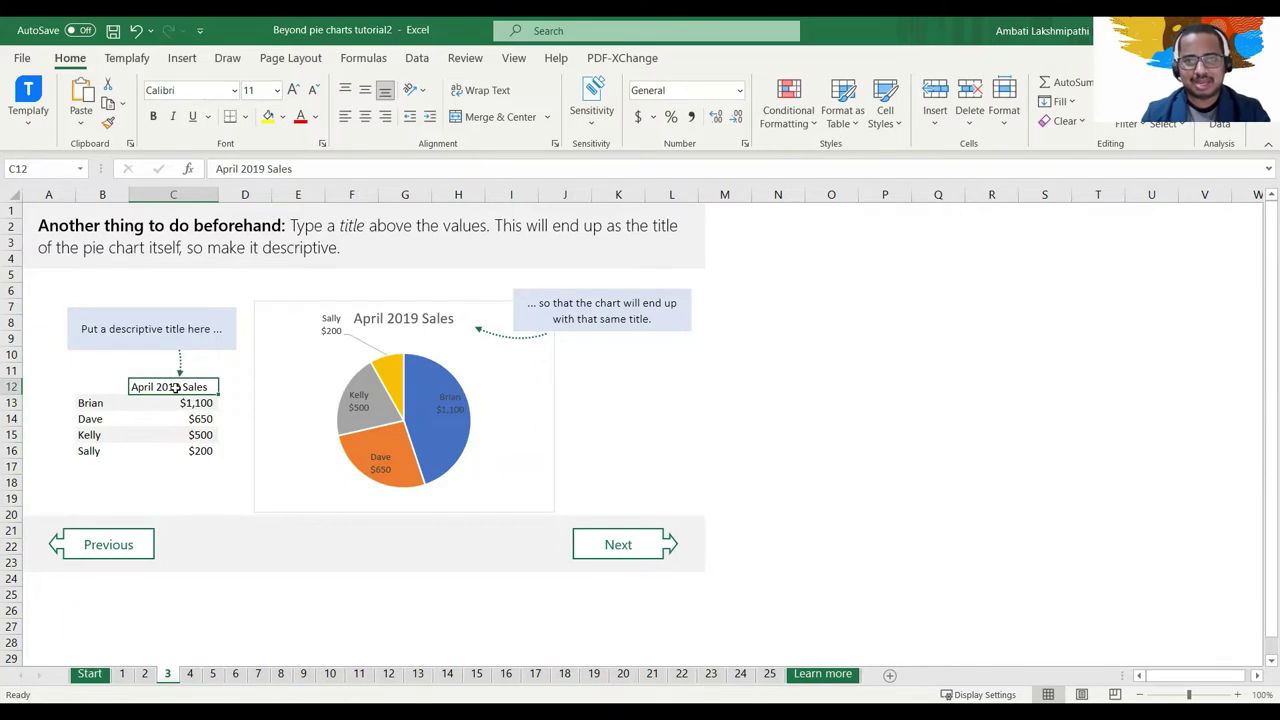
click(423, 318)
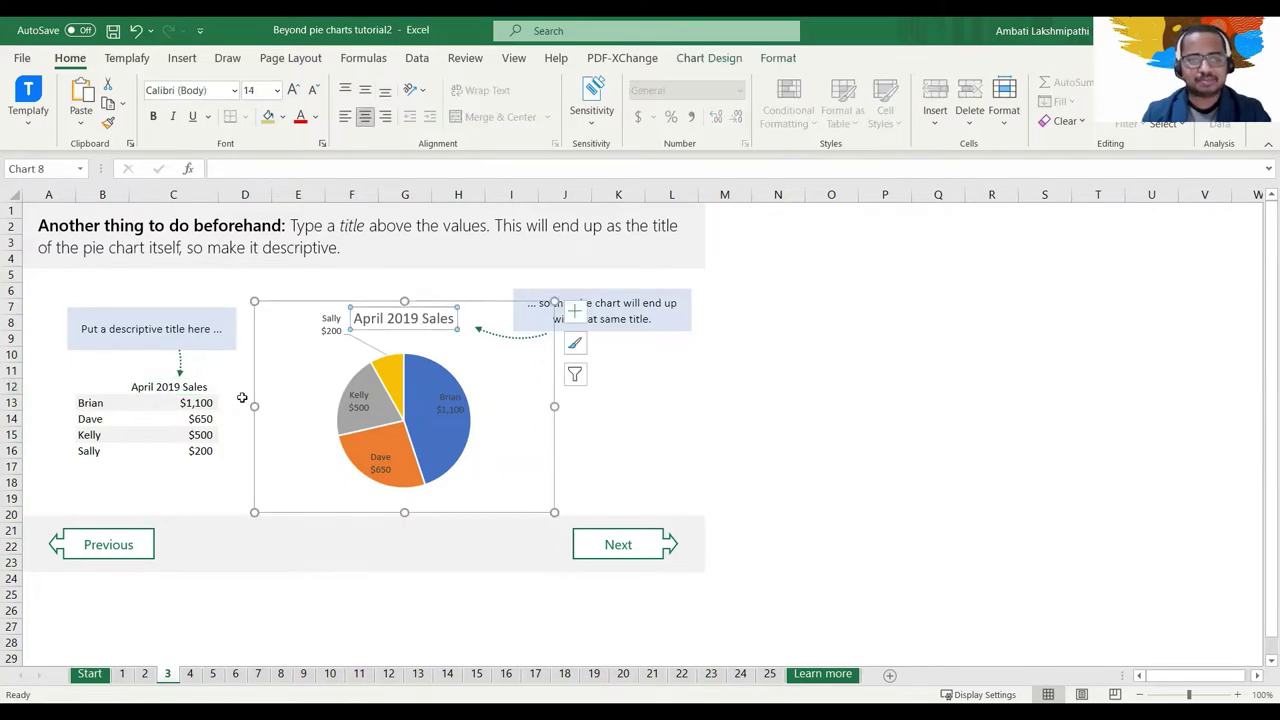
Change the title in cell C12 to April 2022 Sales and check the matching chart title and source data
click(172, 388)
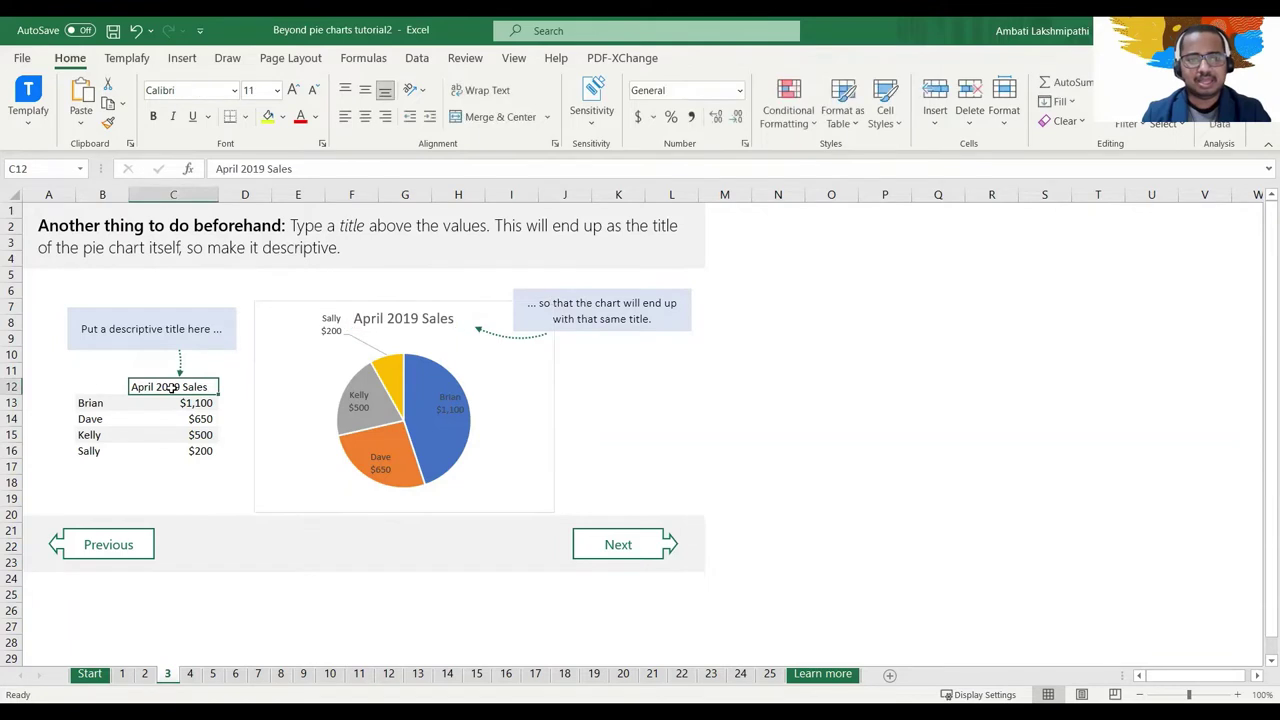
click(262, 168)
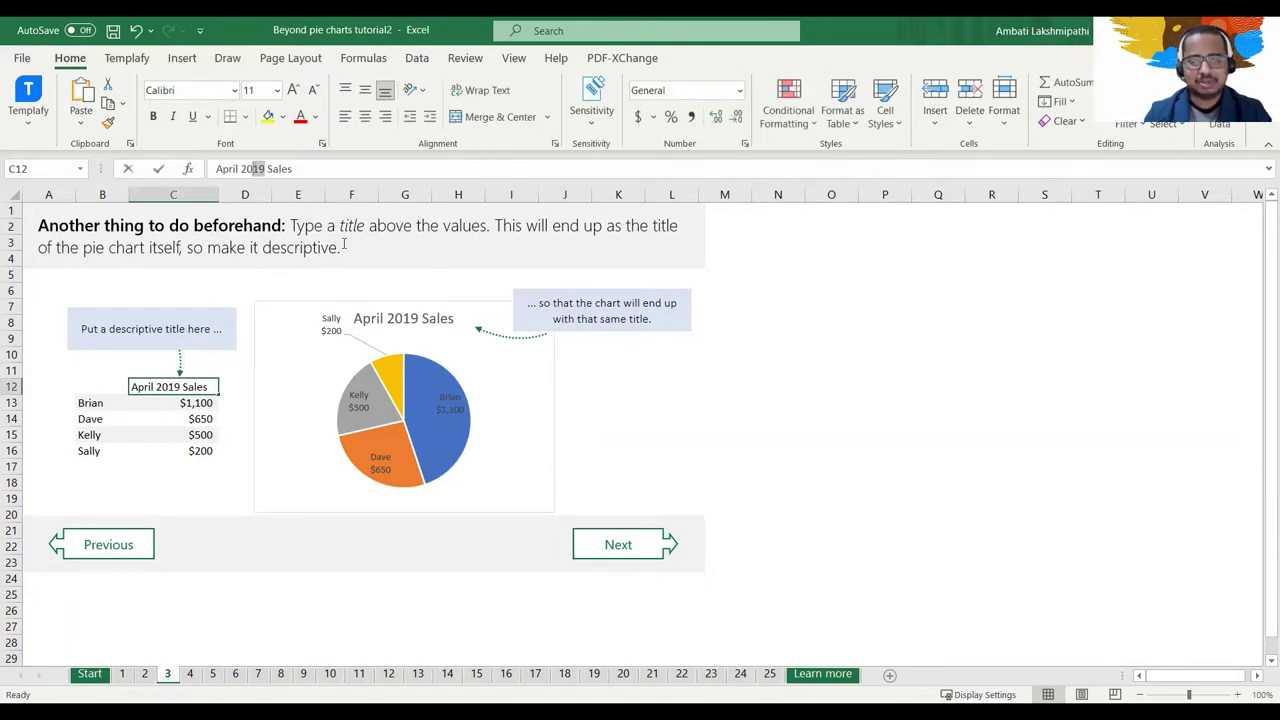
key(BackSpace)
text(22)
key(Return)
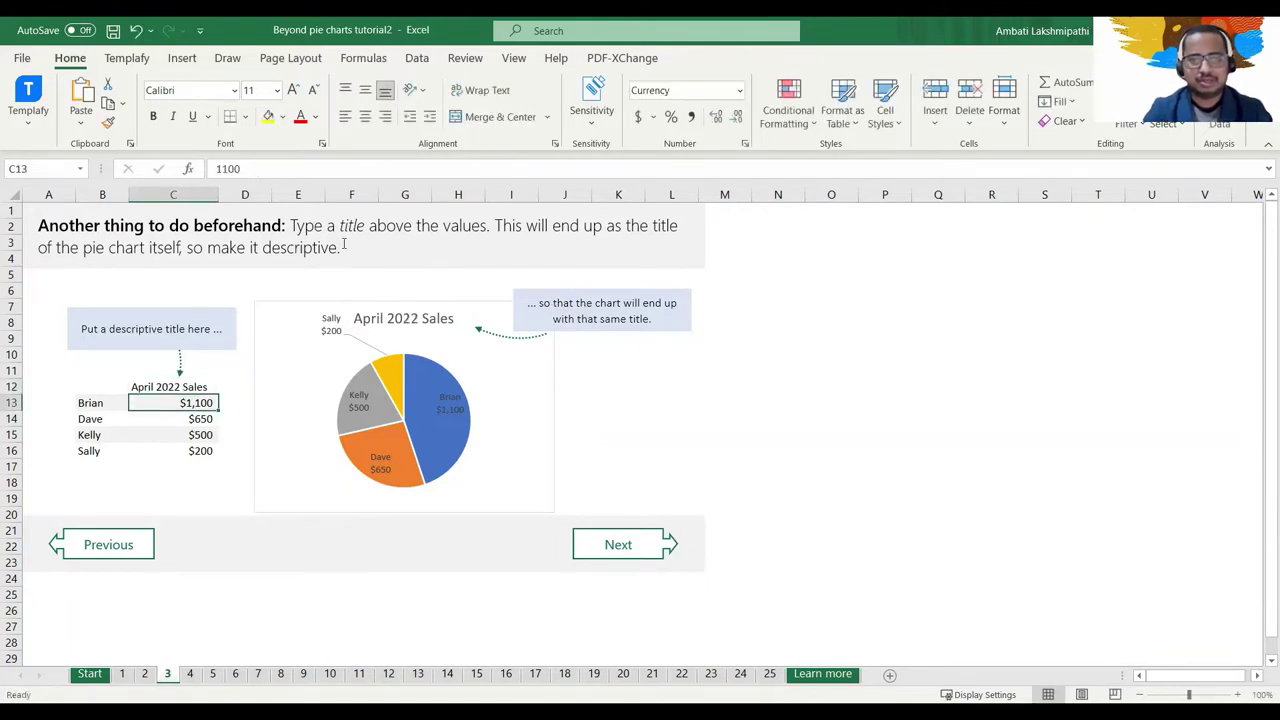
click(418, 326)
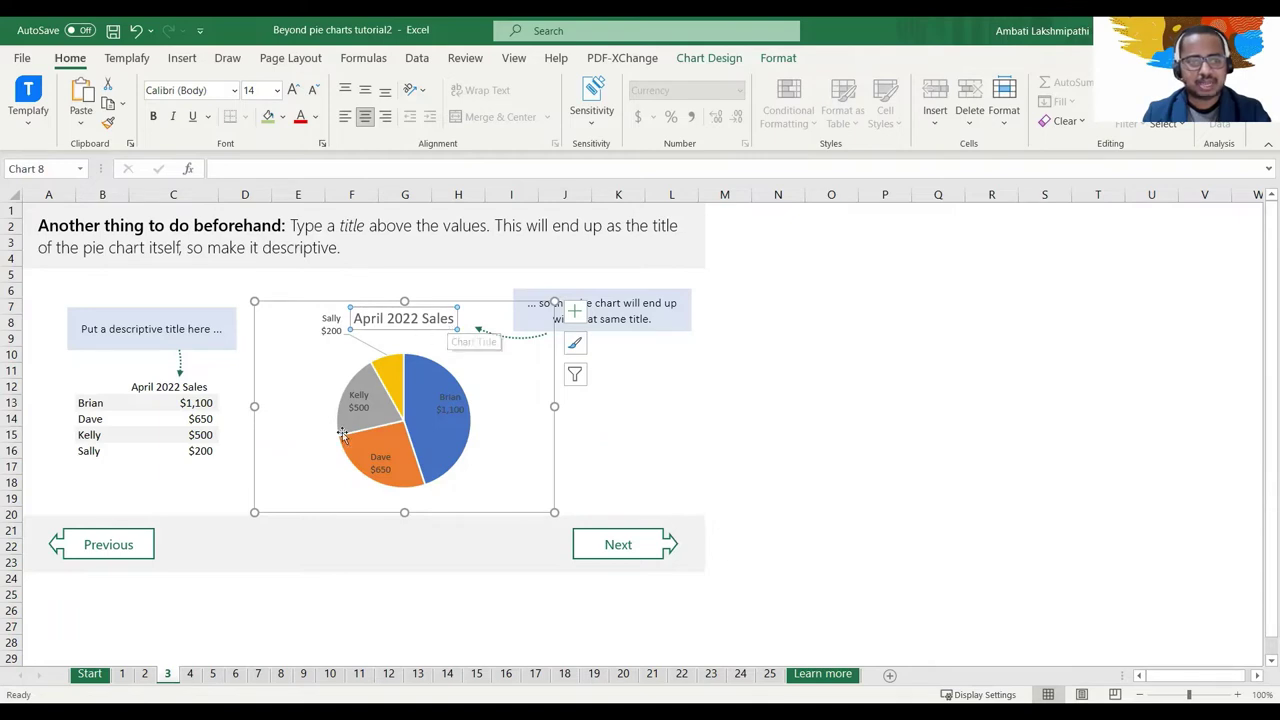
click(806, 465)
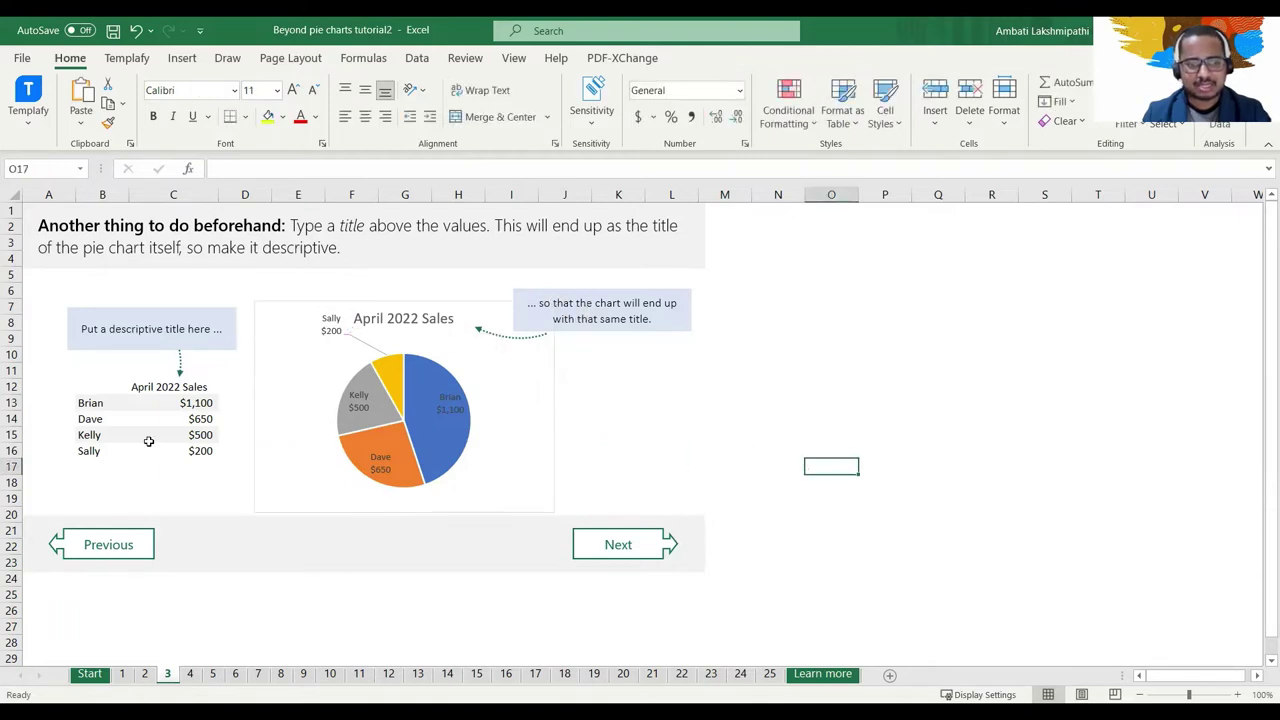
drag(104, 407, 180, 449)
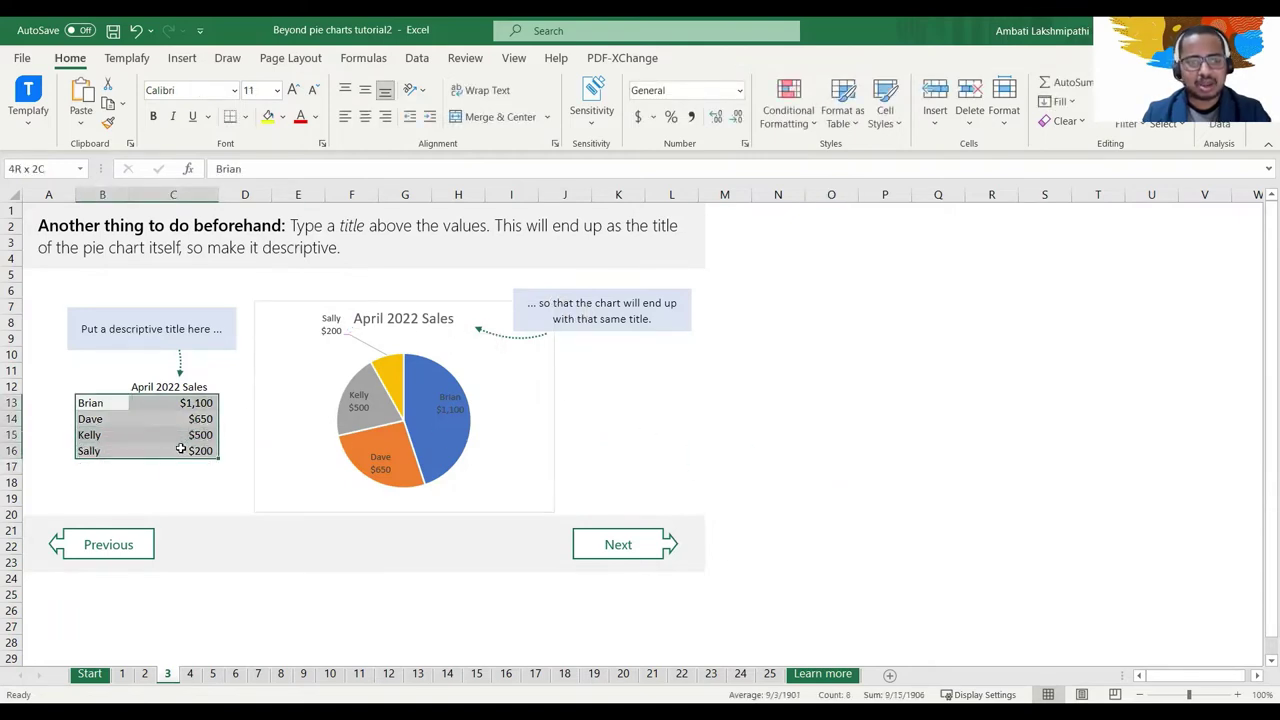
click(179, 386)
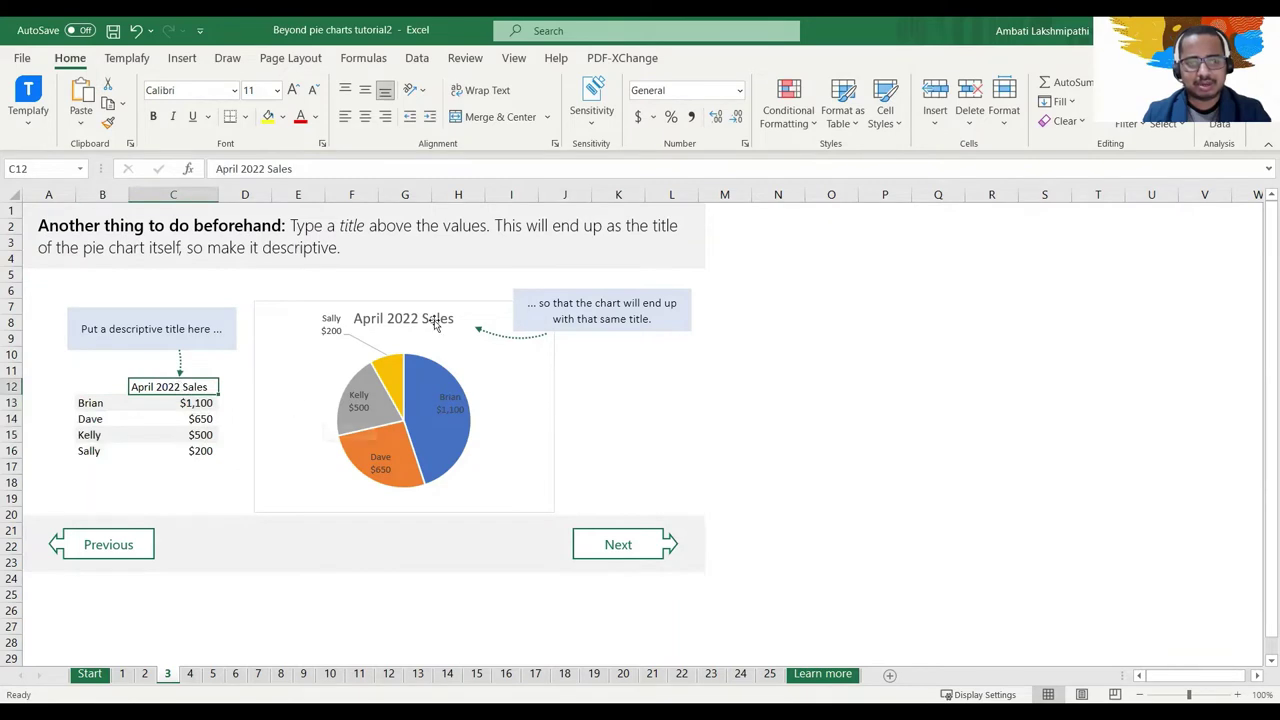
Go to tutorial sheet 4 and examine the sorted sales values in C13:C16 and the slice order of the pie chart
click(650, 553)
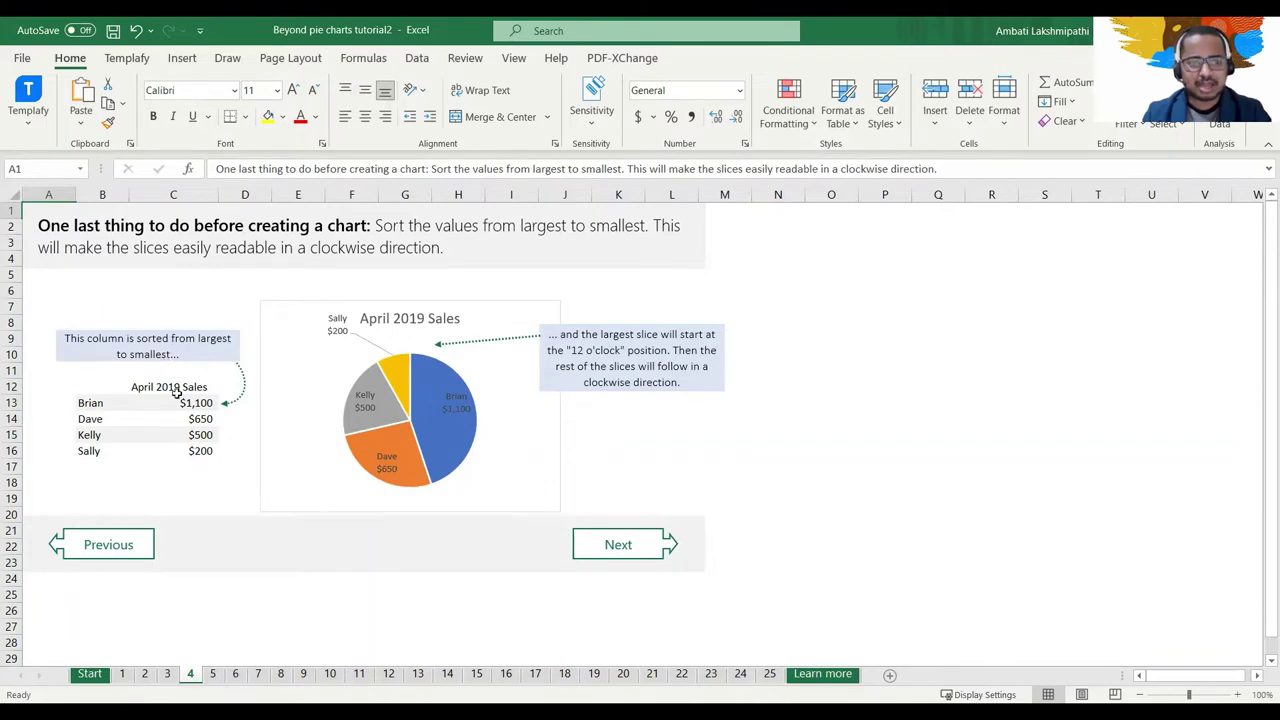
drag(192, 403, 195, 450)
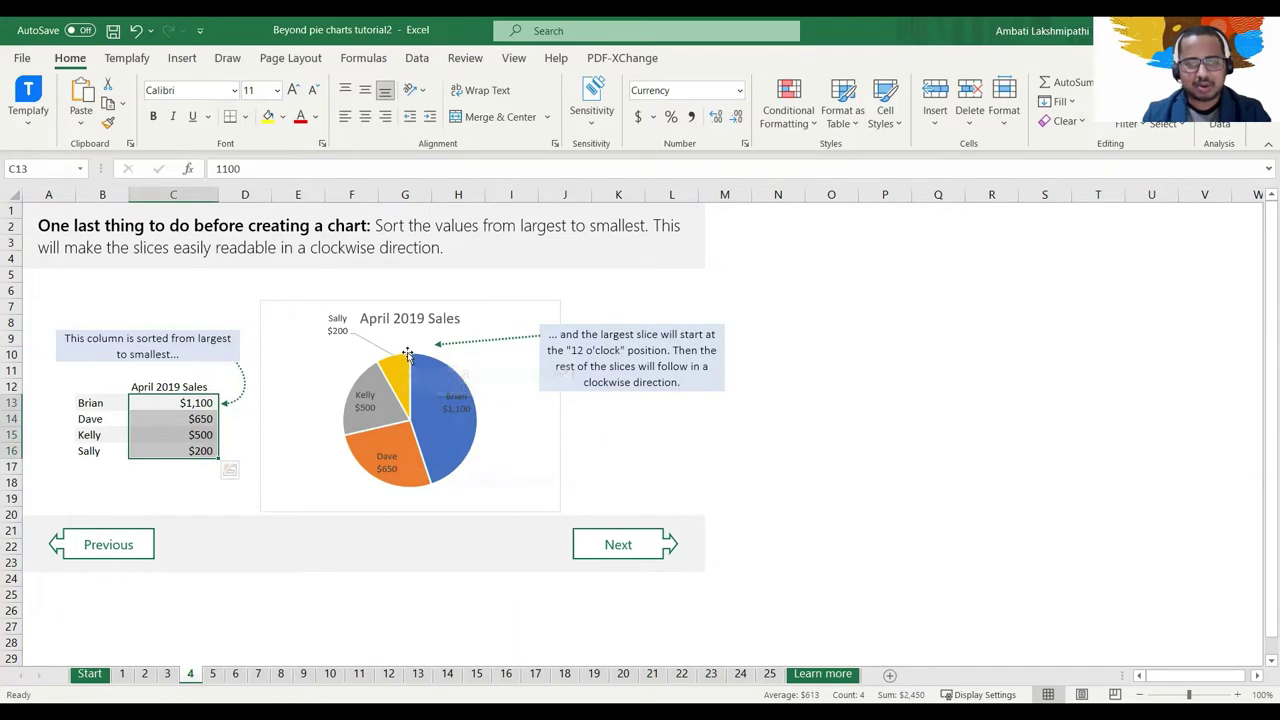
click(407, 356)
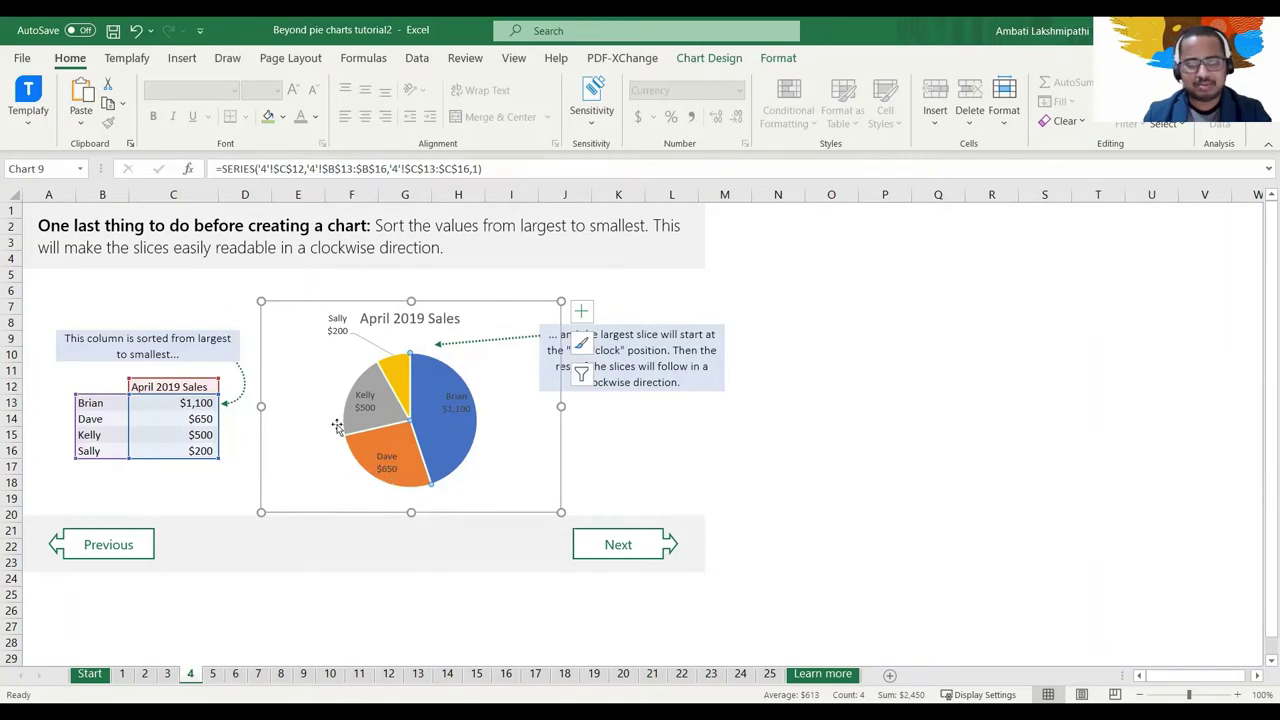
click(638, 468)
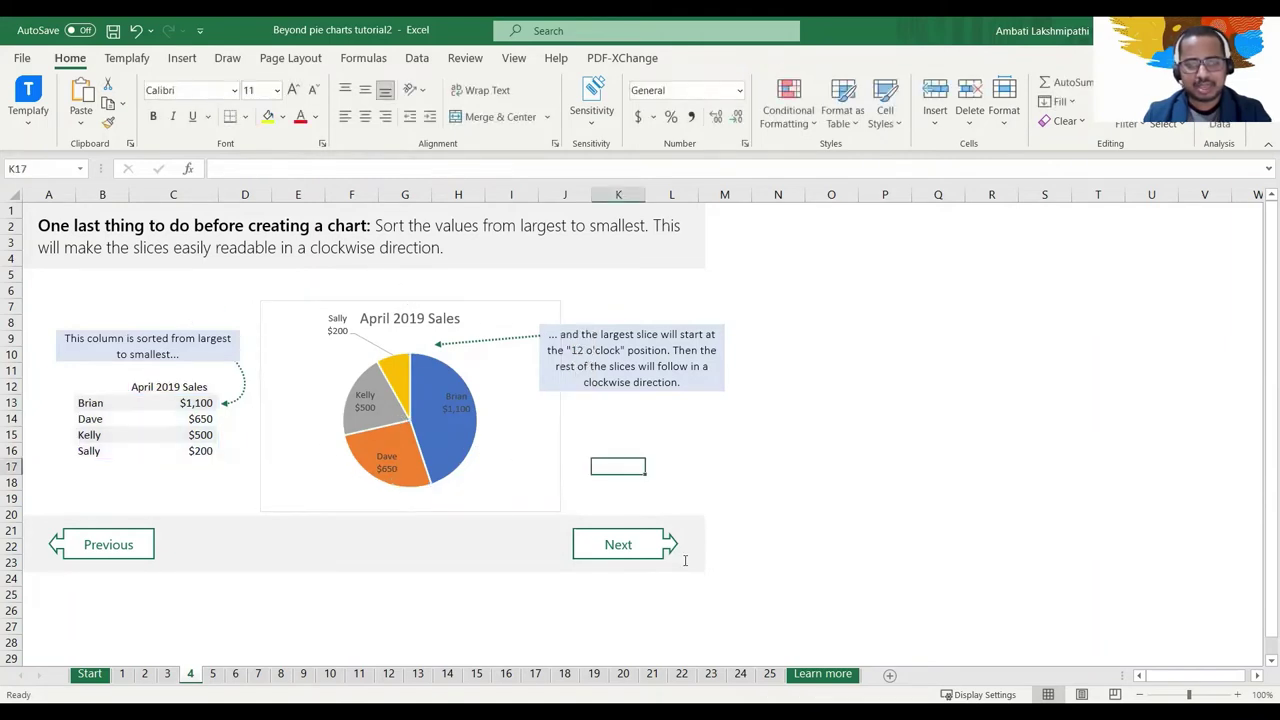
Go to the Practice sheet and enter the title SALES 2022 in cell C11
click(617, 541)
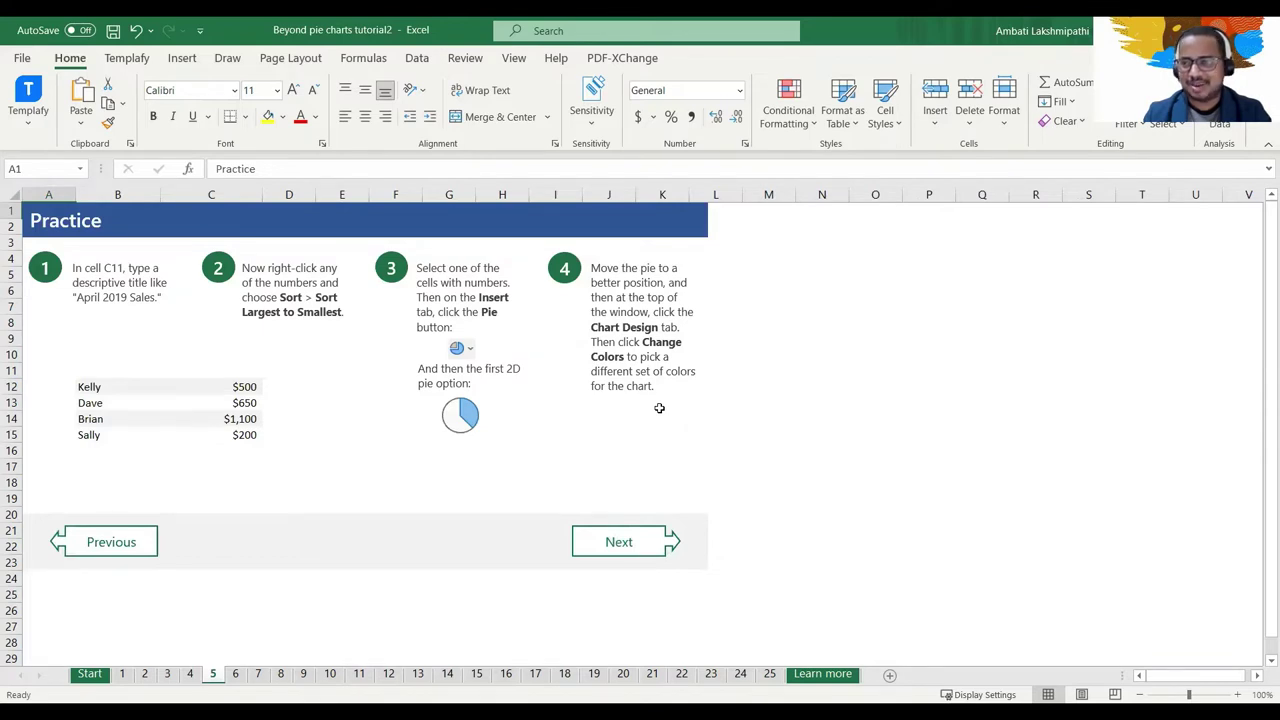
click(219, 367)
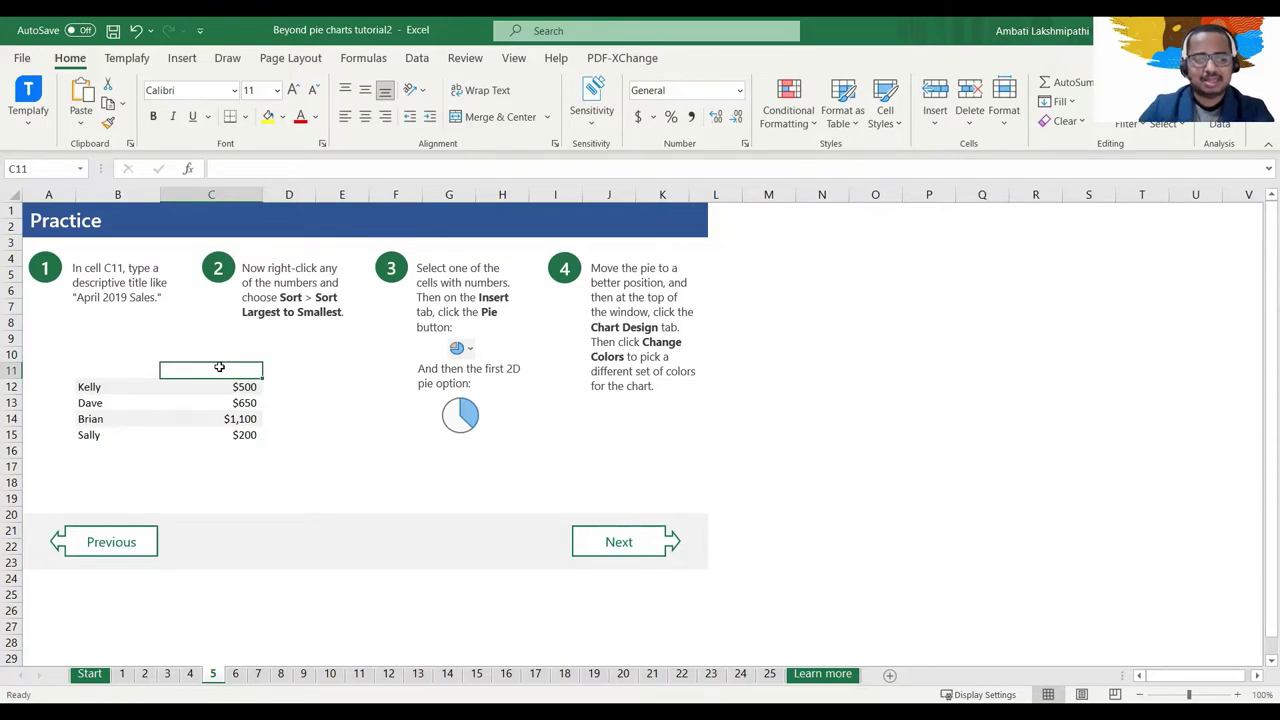
text(SALES)
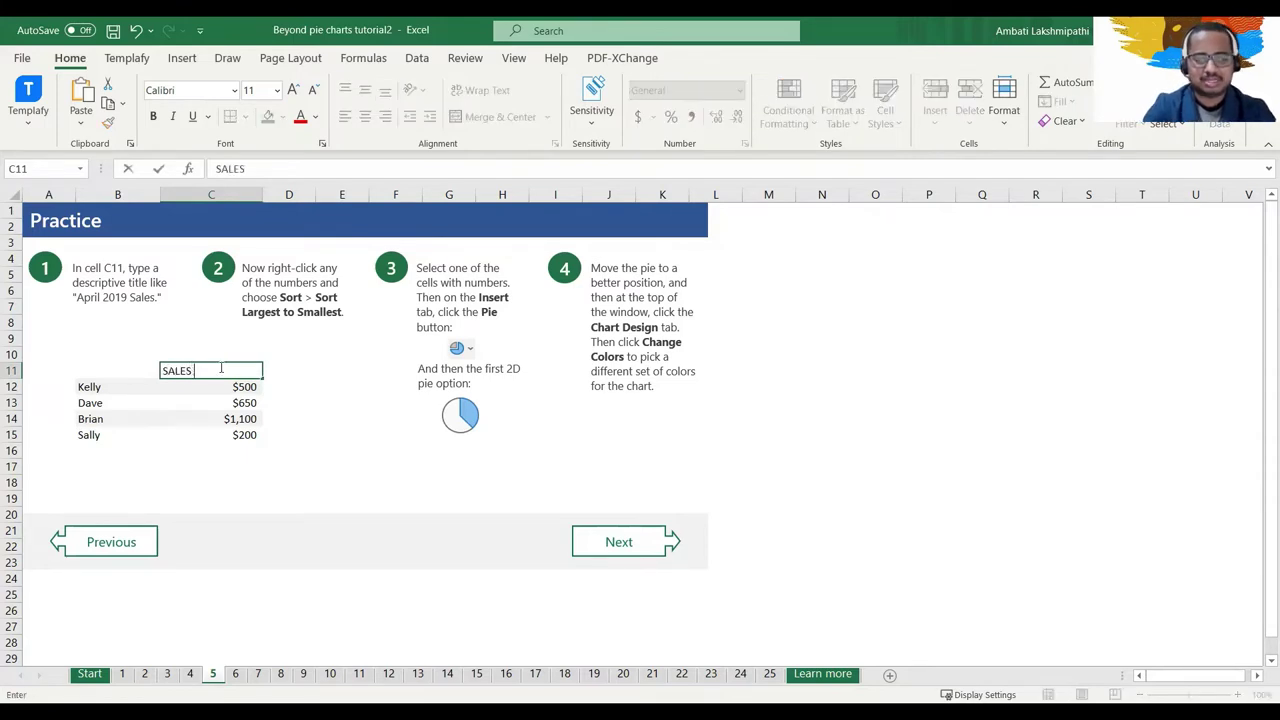
text( 20202)
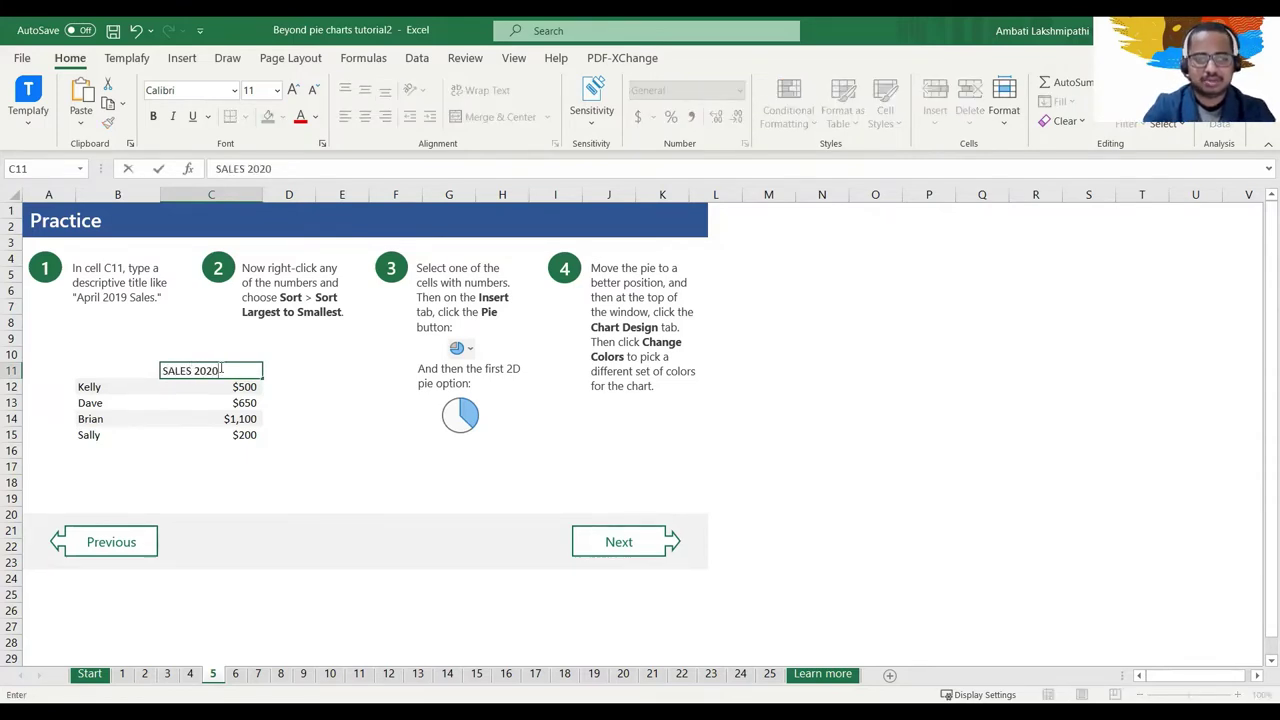
key(BackSpace)
key(BackSpace)
text(2)
key(Return)
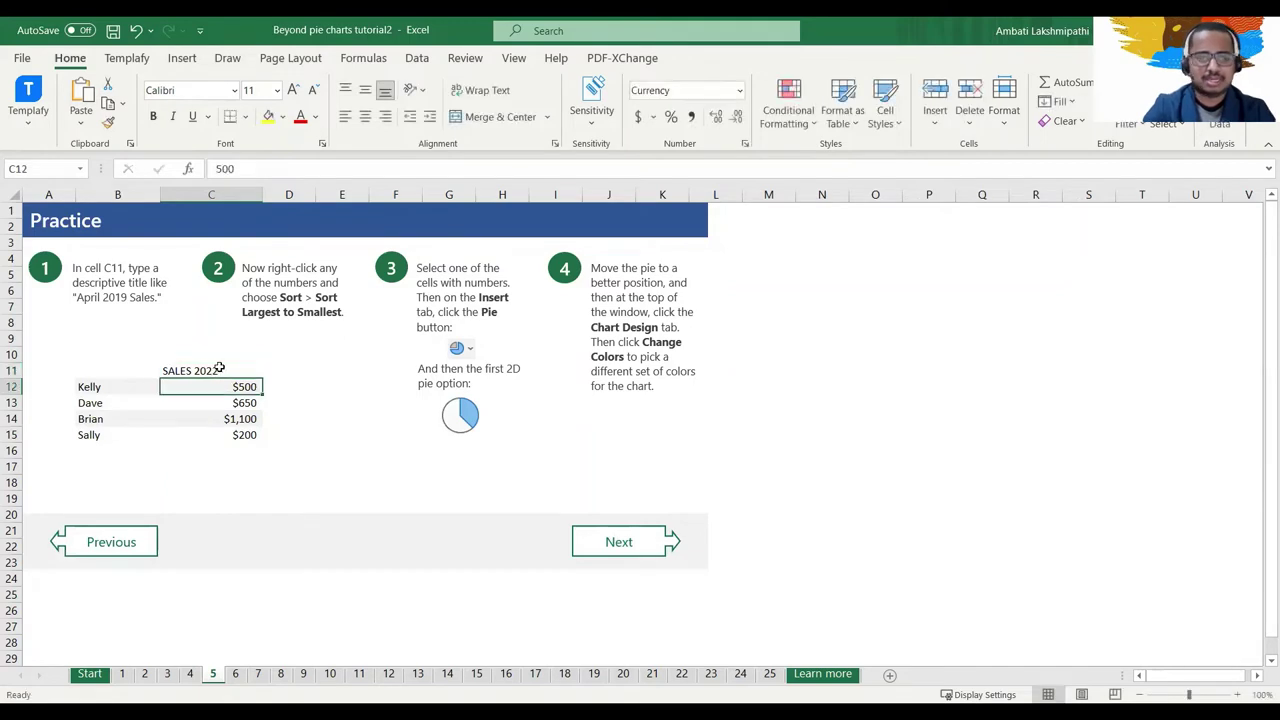
Sort the sales figures in C12:C15 from largest to smallest, continuing with the current selection only
drag(90, 387, 215, 437)
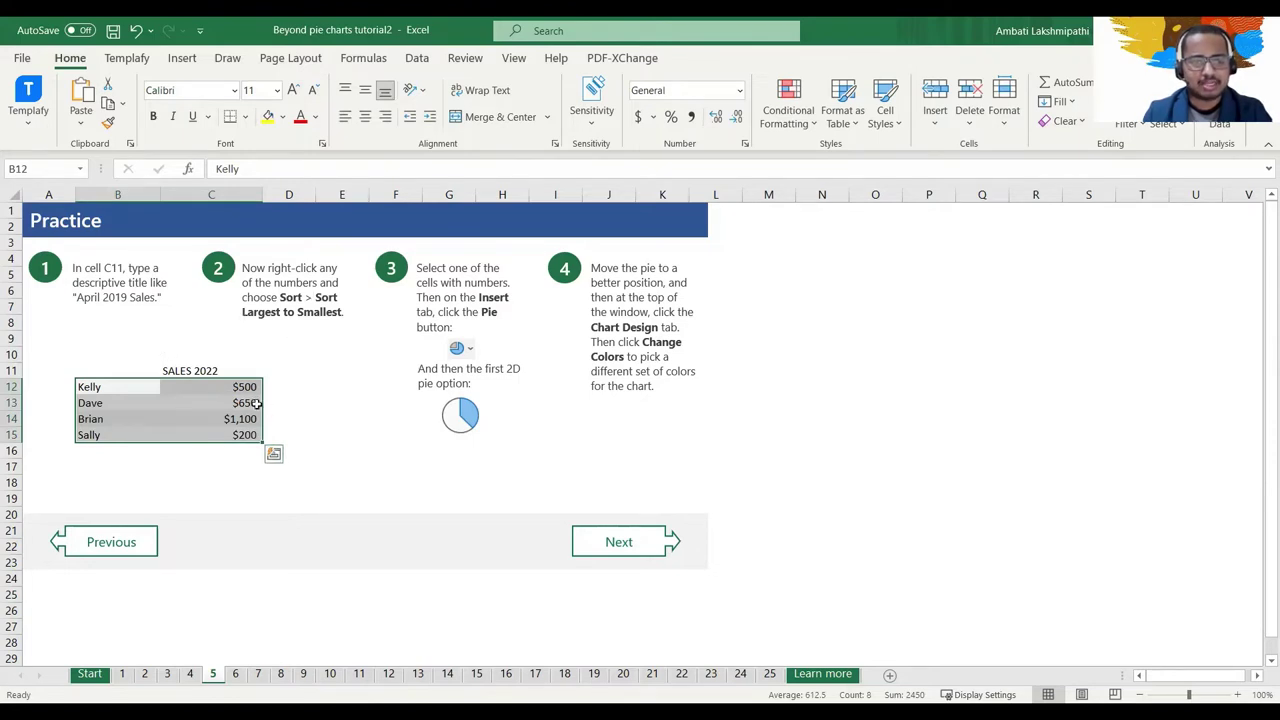
drag(250, 388, 245, 435)
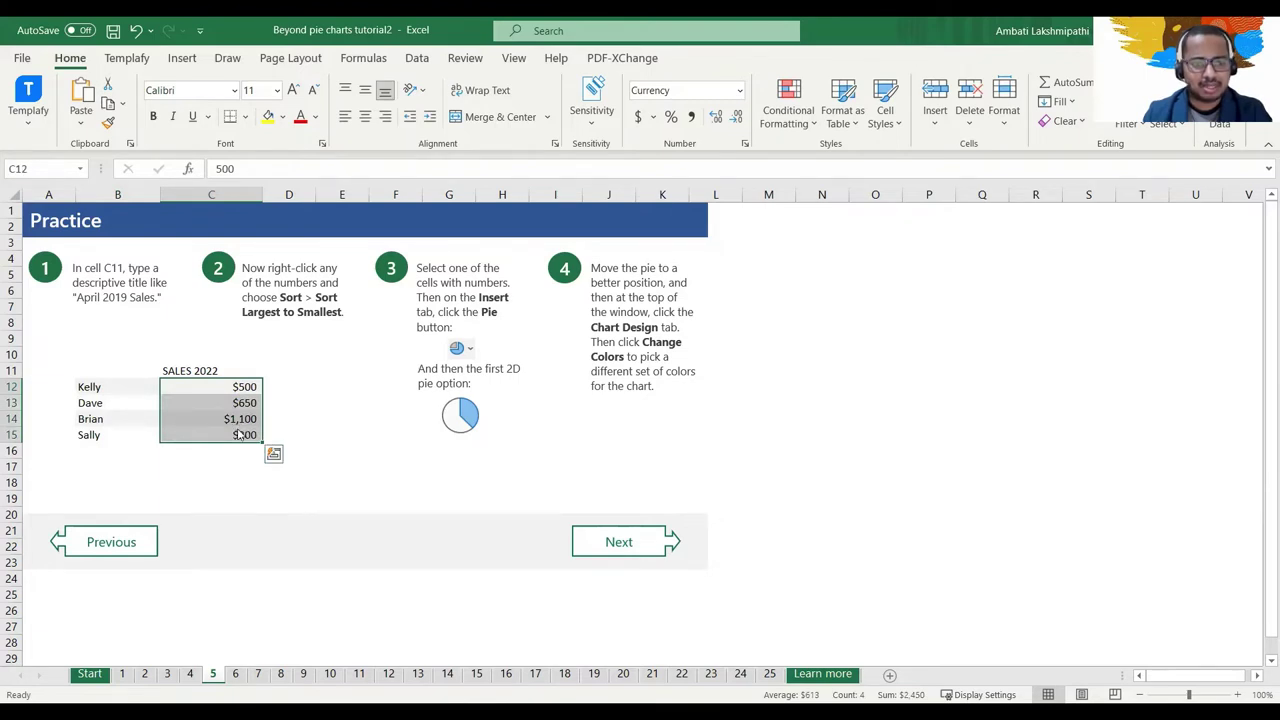
right_click(239, 430)
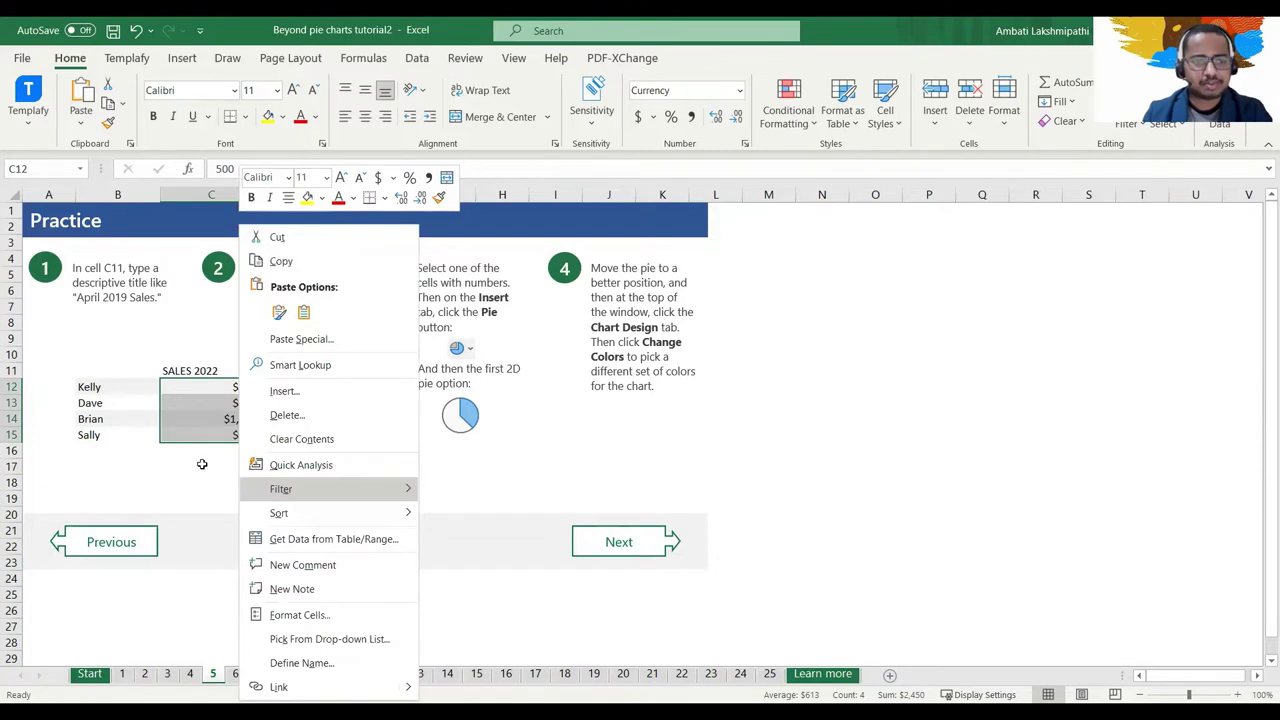
right_click(223, 403)
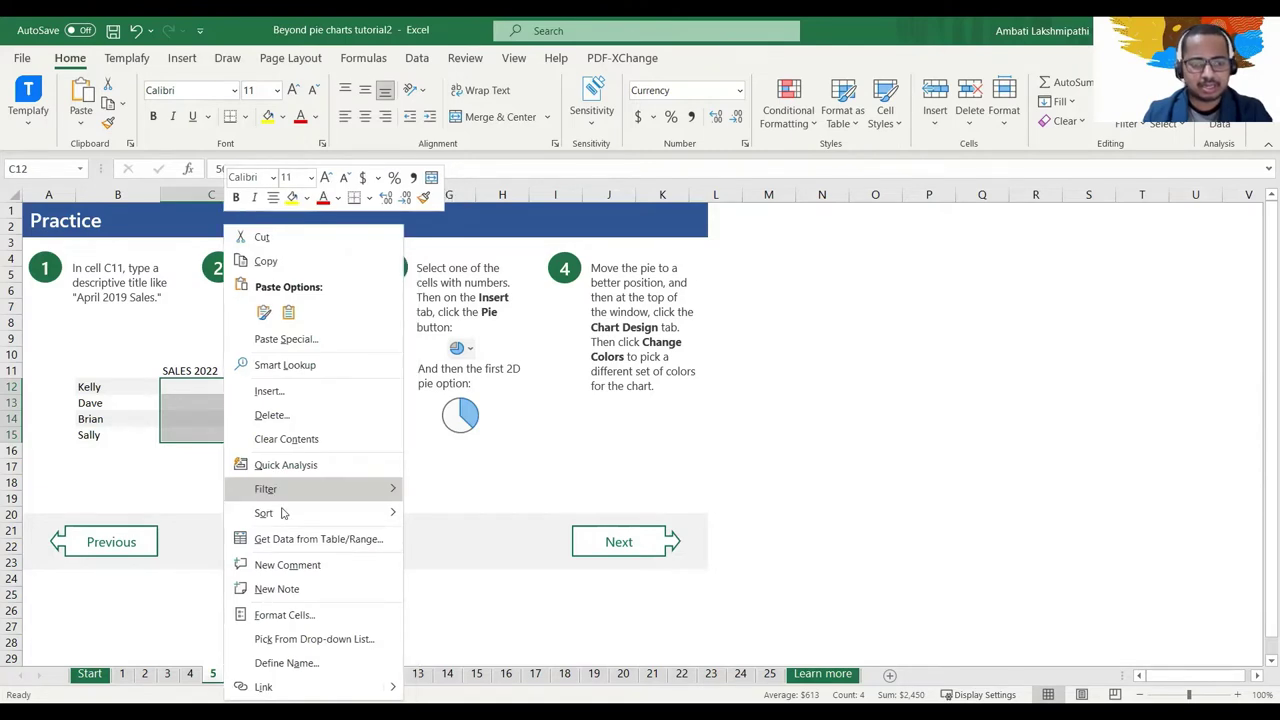
click(471, 537)
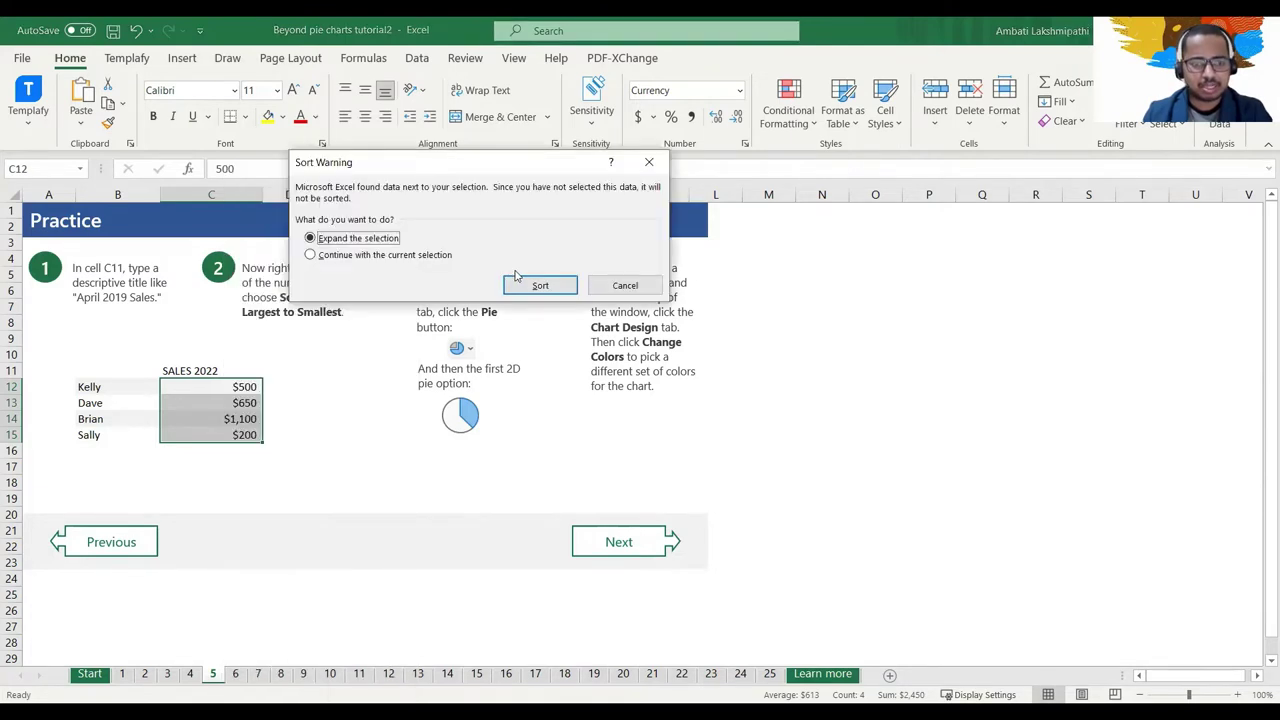
click(445, 256)
key(Return)
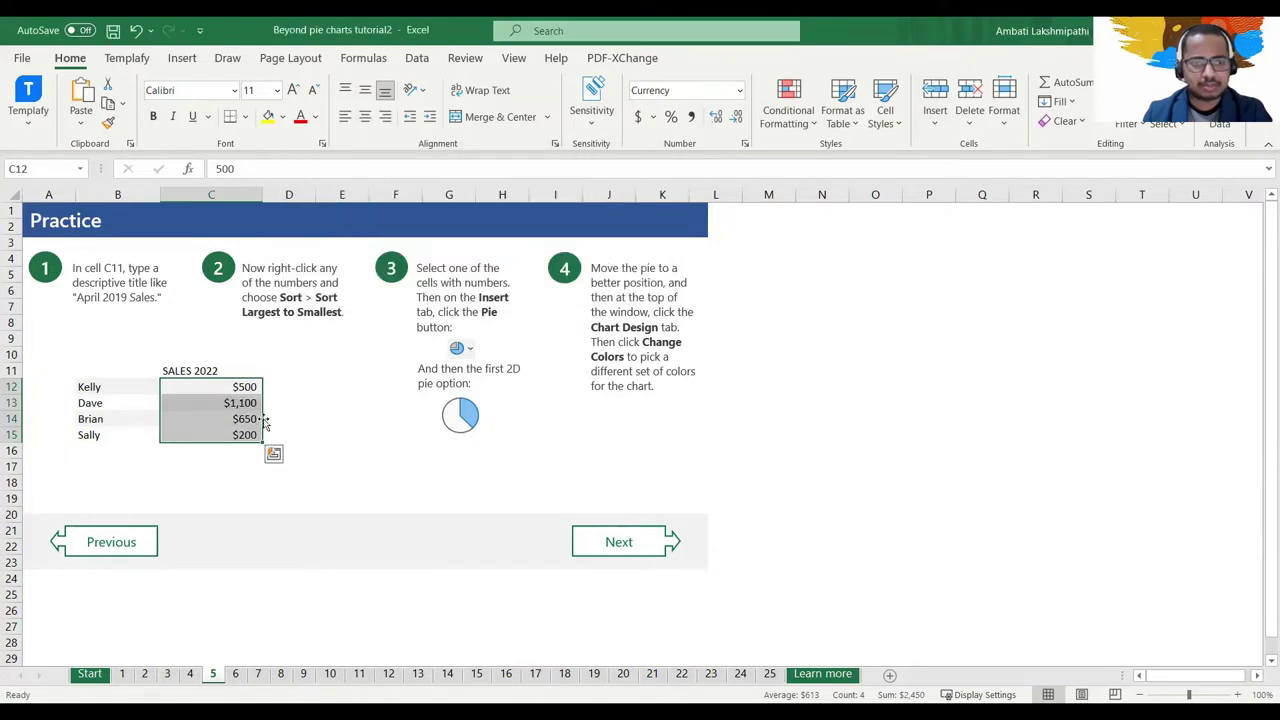
Sort the sales figures from largest to smallest again, expanding the selection to include the adjacent names
right_click(237, 418)
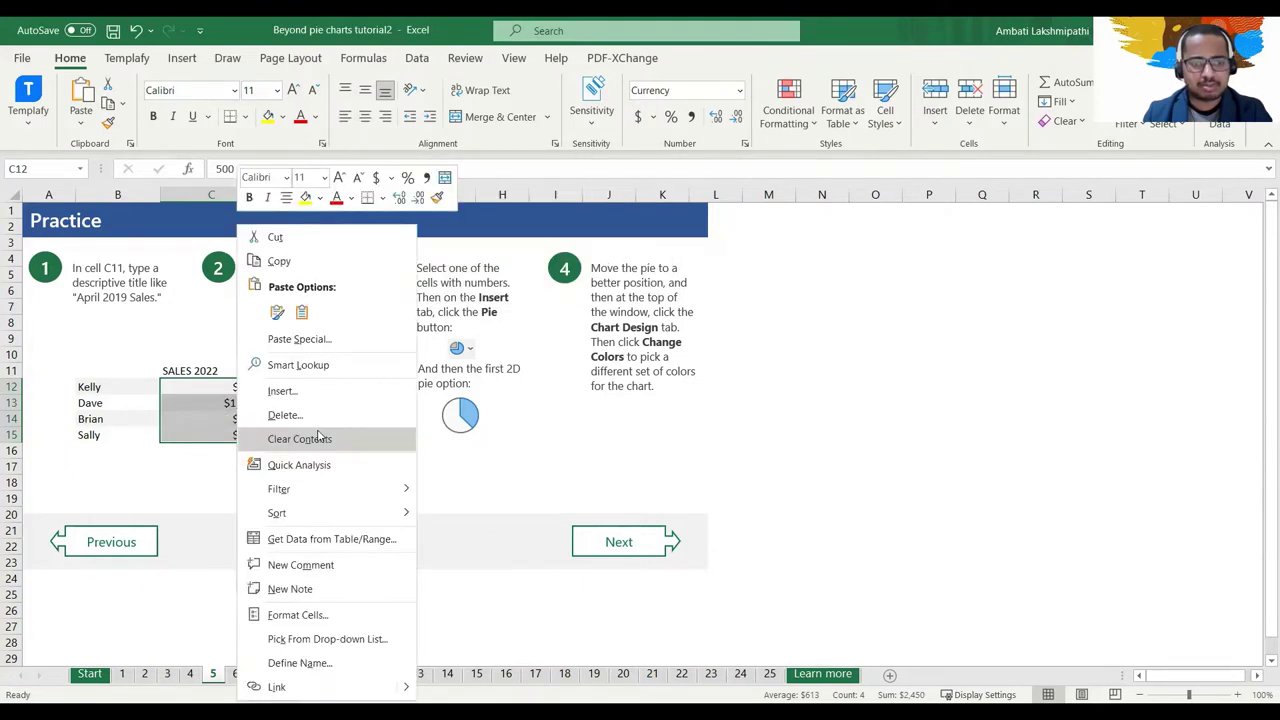
click(463, 545)
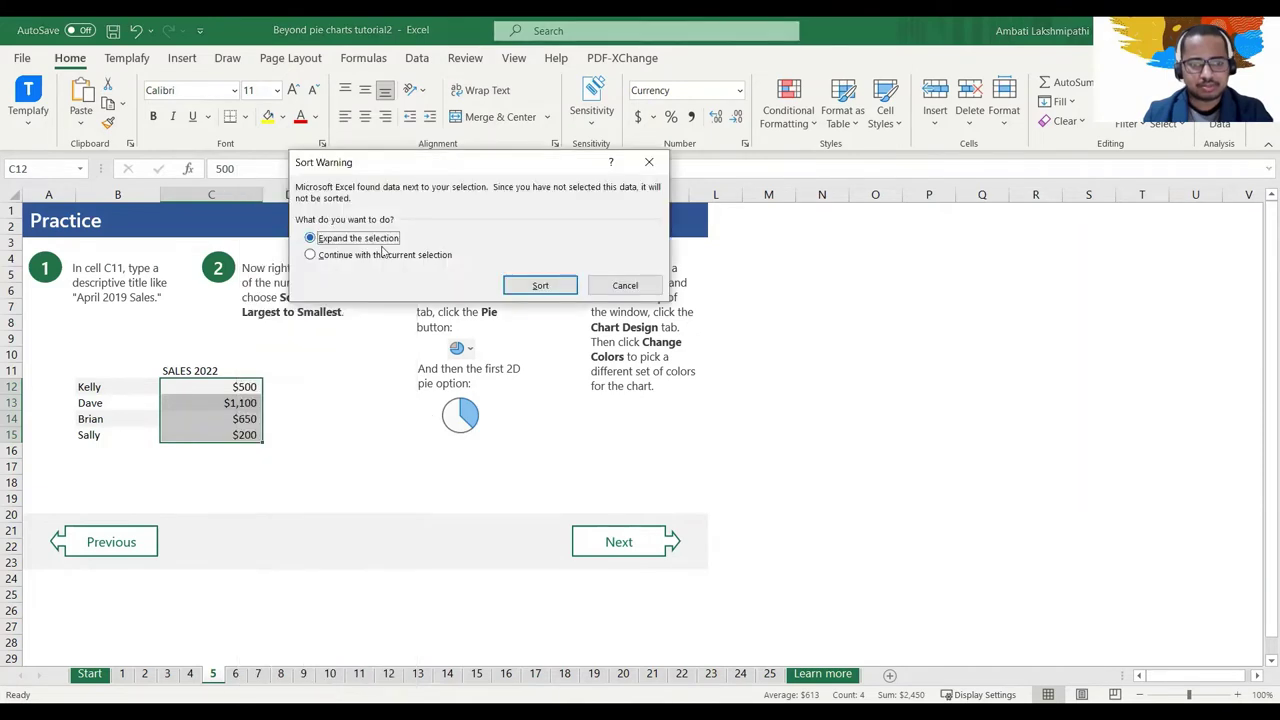
click(538, 286)
click(328, 445)
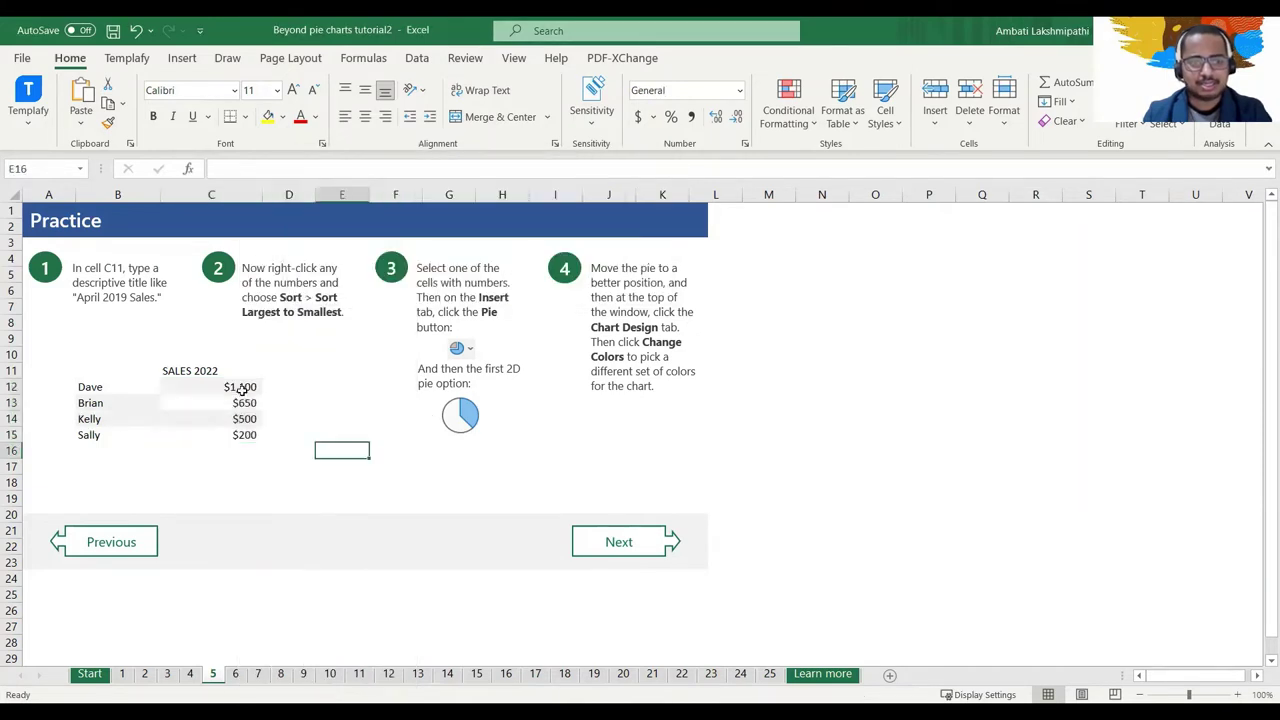
Insert the first 2-D pie chart for the sales table, starting from the number in cell C14
drag(245, 387, 244, 436)
click(225, 414)
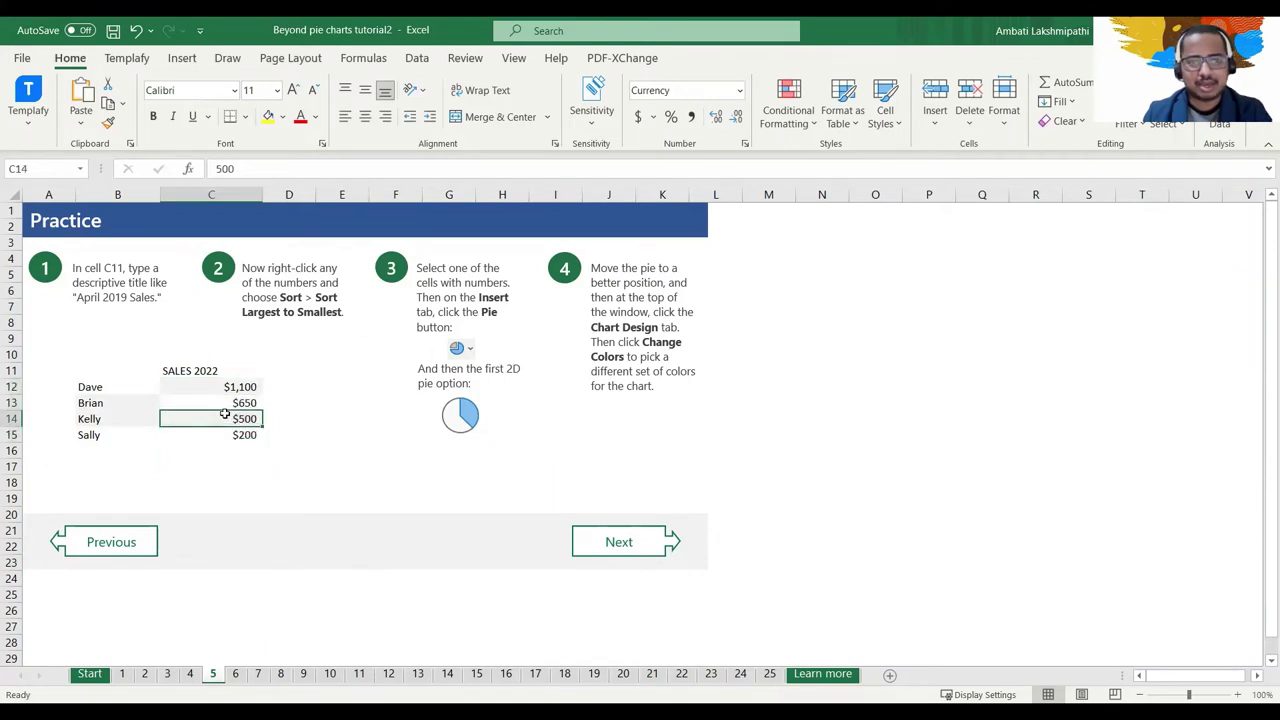
click(182, 58)
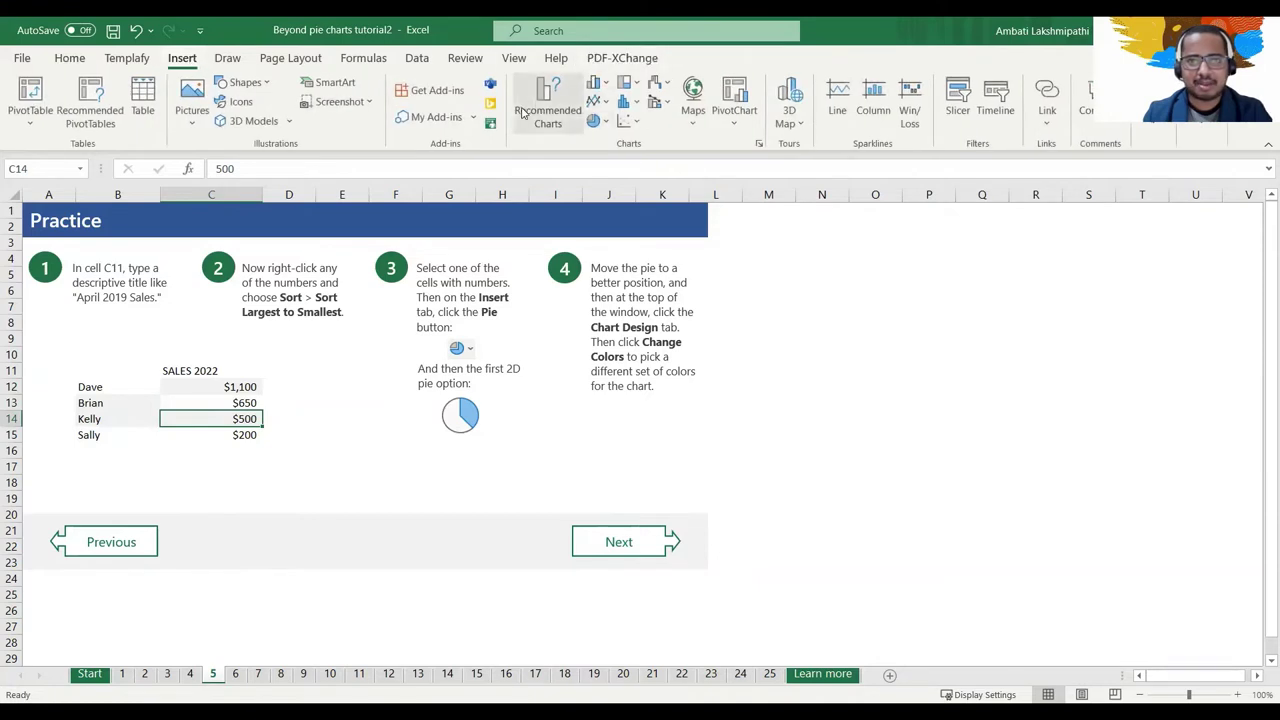
click(595, 121)
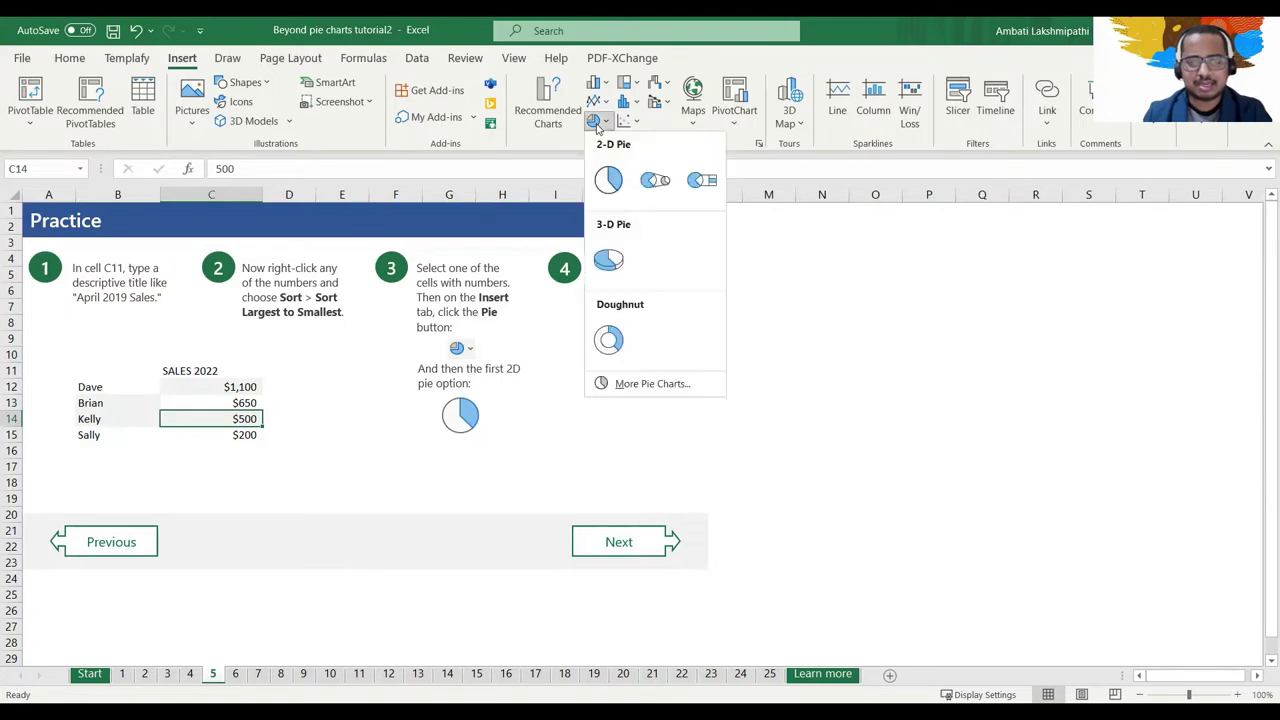
click(606, 184)
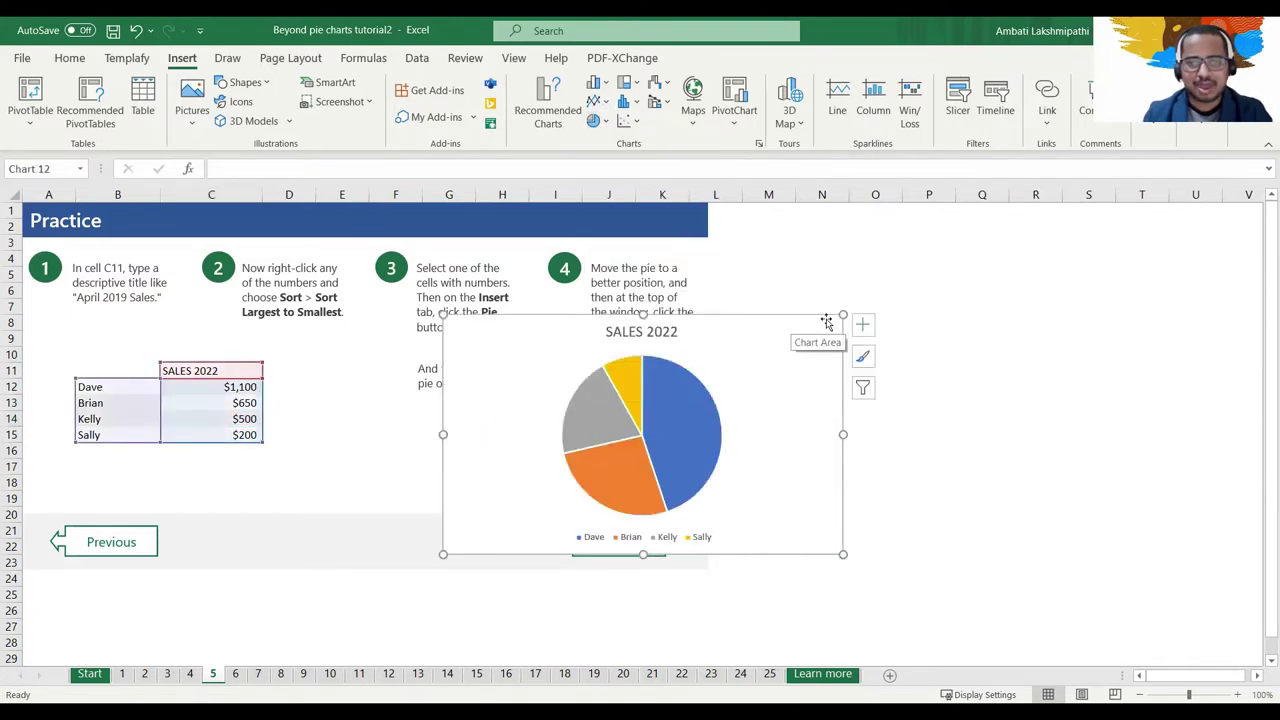
Move the SALES 2022 pie chart beside the practice instructions and set its chart area to no fill
drag(778, 332, 1046, 263)
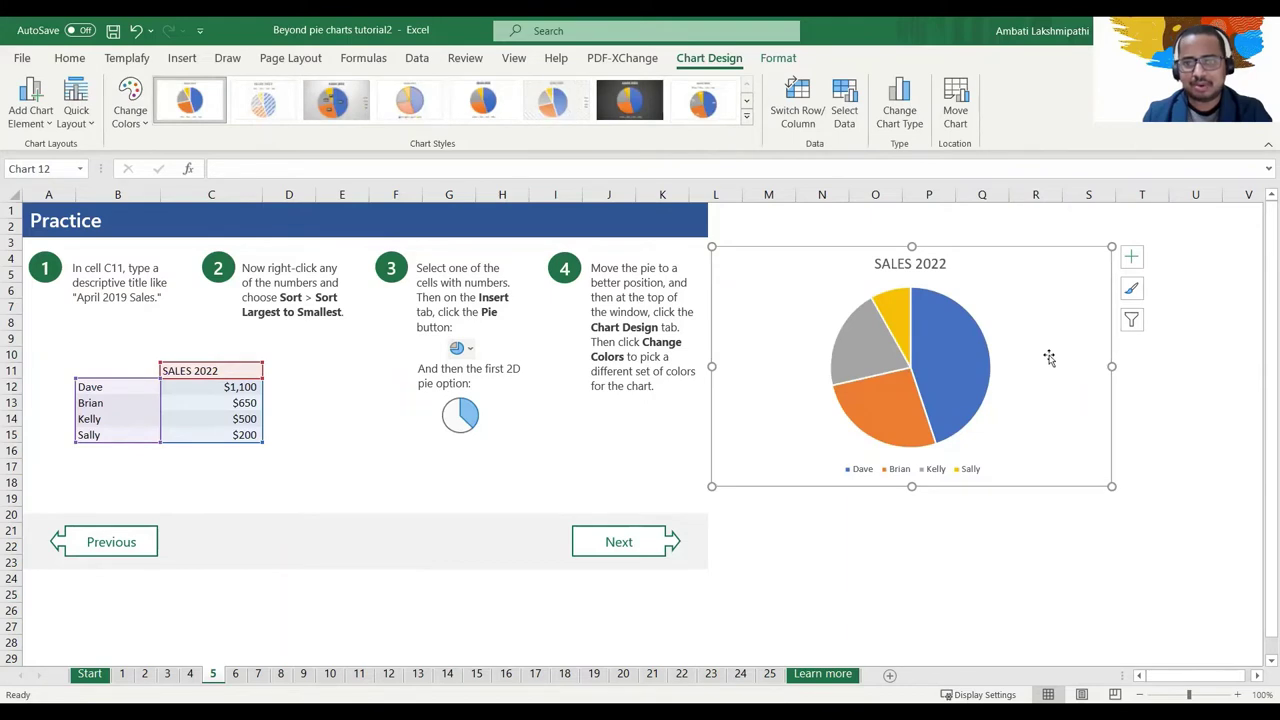
click(1085, 306)
double_click(1085, 306)
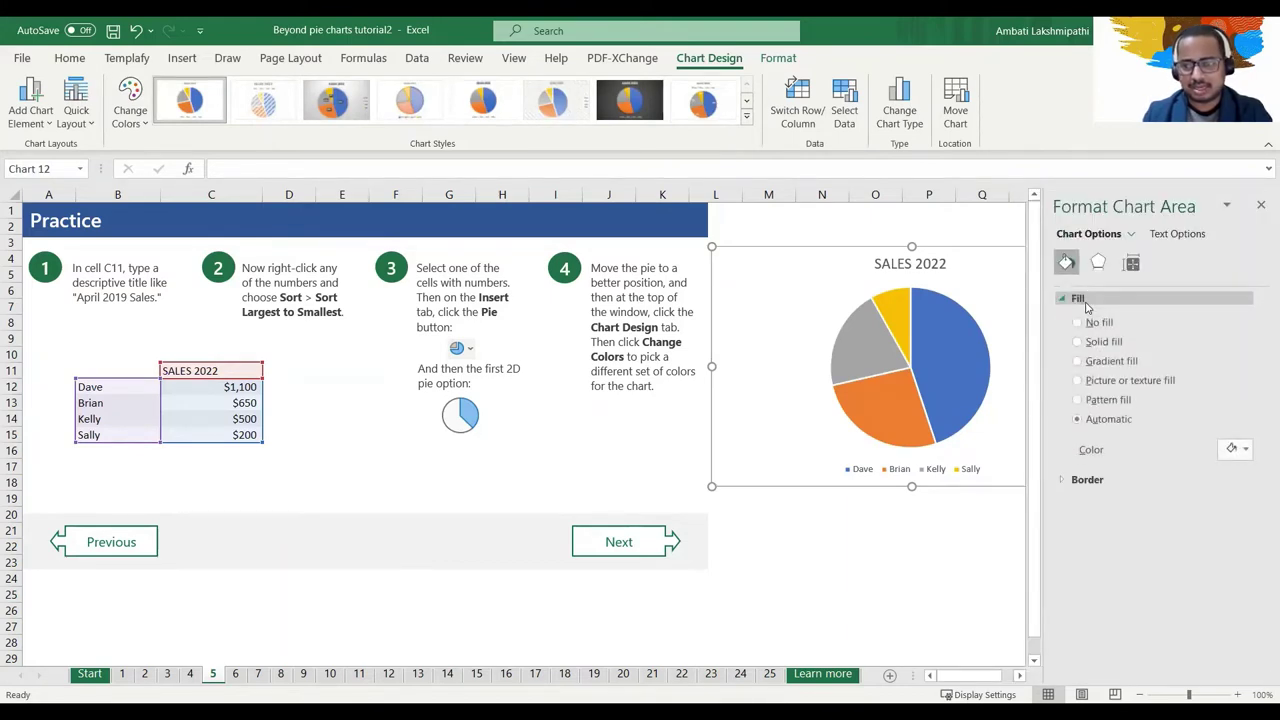
click(1094, 361)
click(1100, 380)
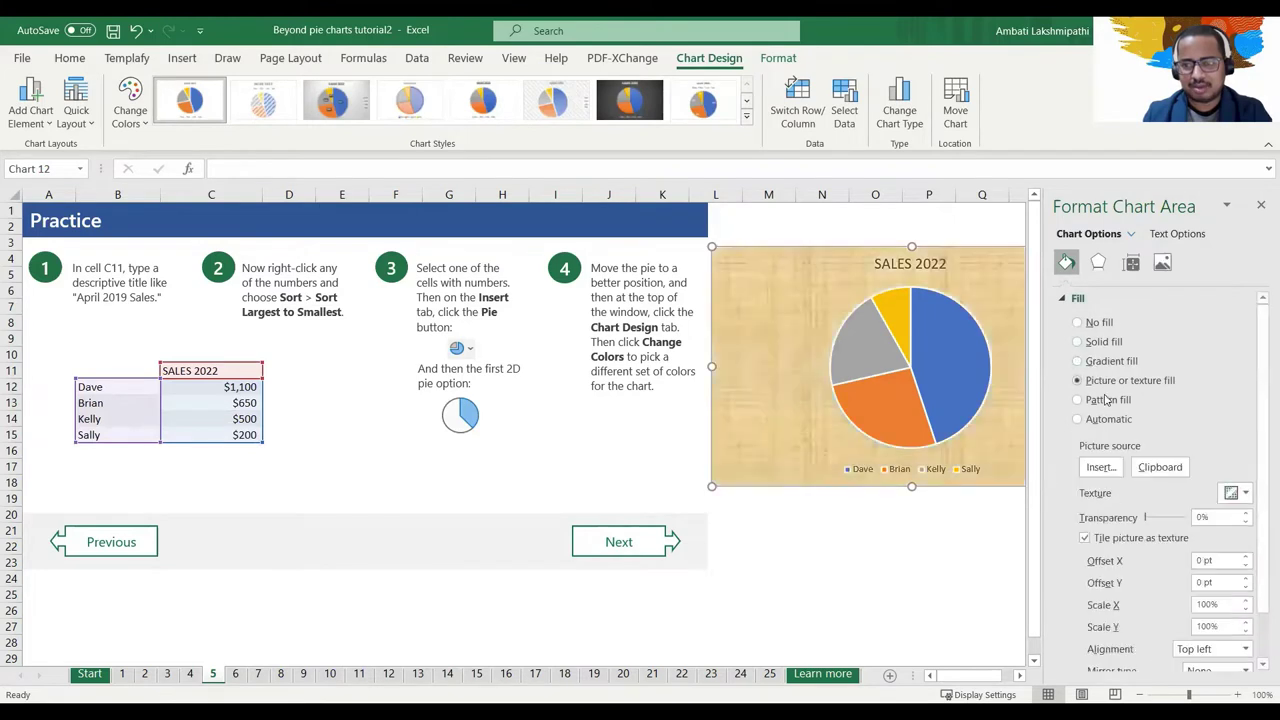
click(1107, 400)
click(1108, 419)
click(1103, 342)
click(1099, 323)
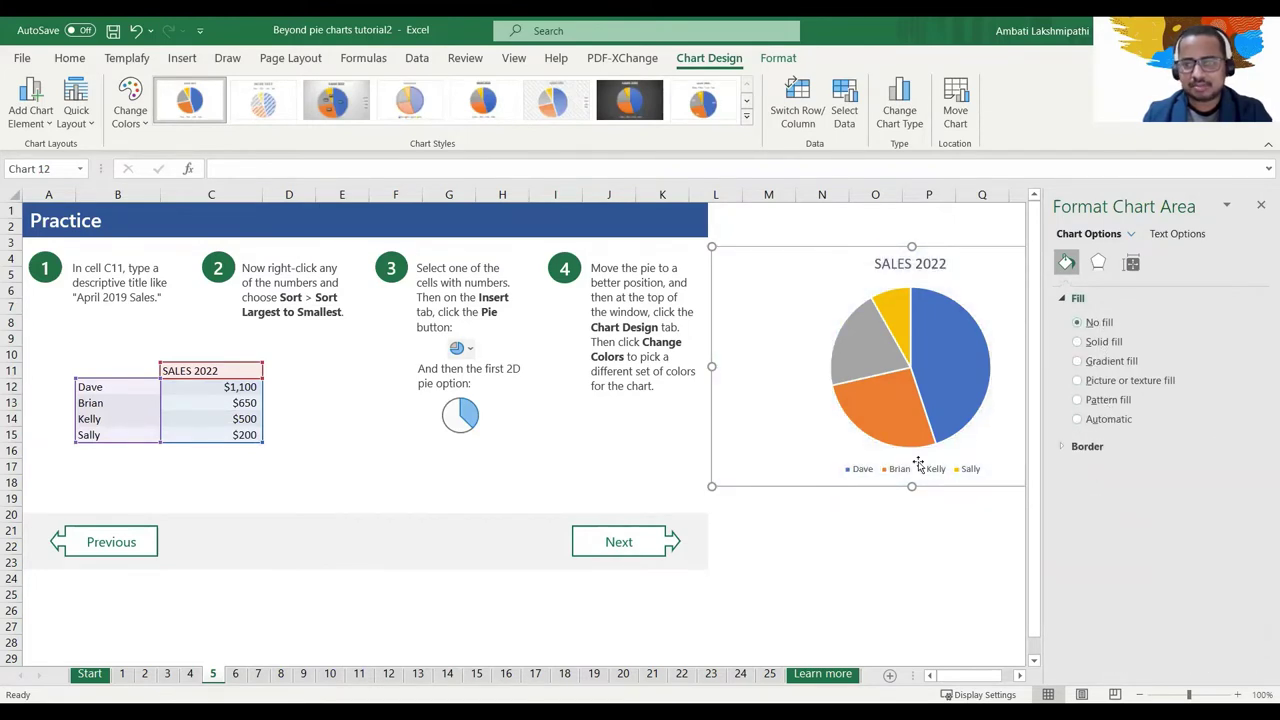
Give the SALES 2022 chart area a solid line border
click(1118, 446)
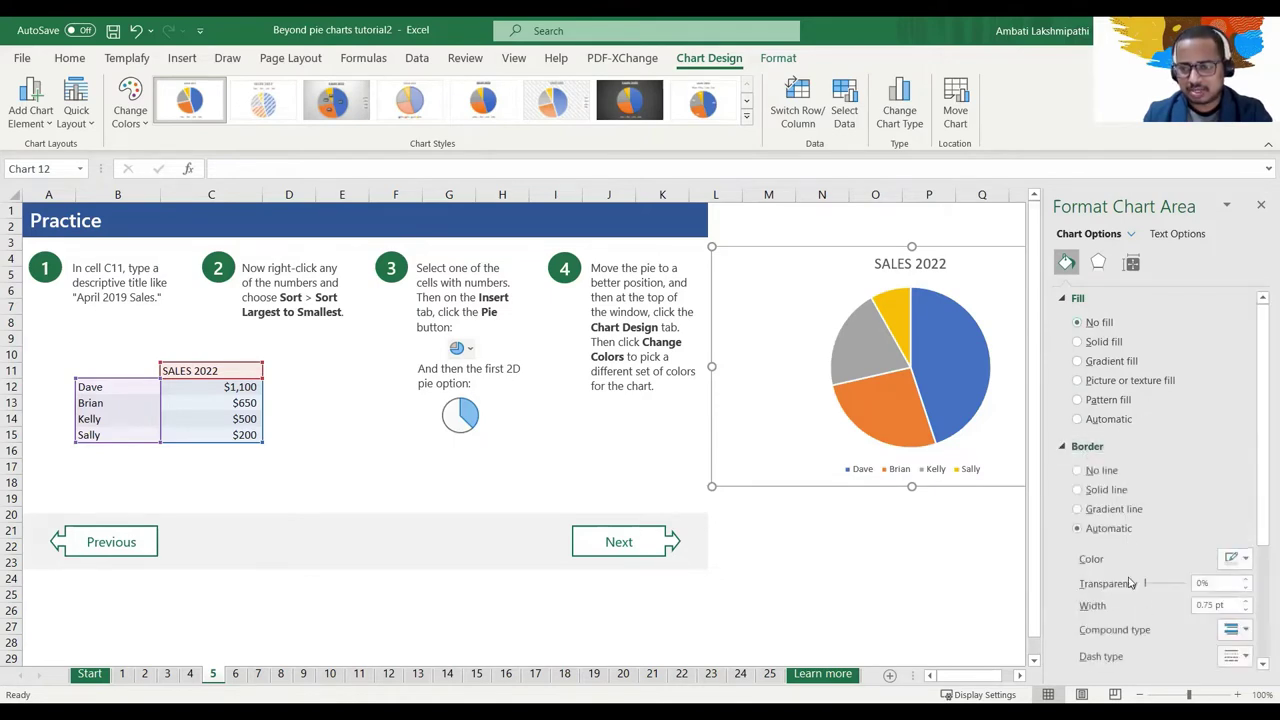
click(1114, 509)
click(1103, 470)
click(1106, 489)
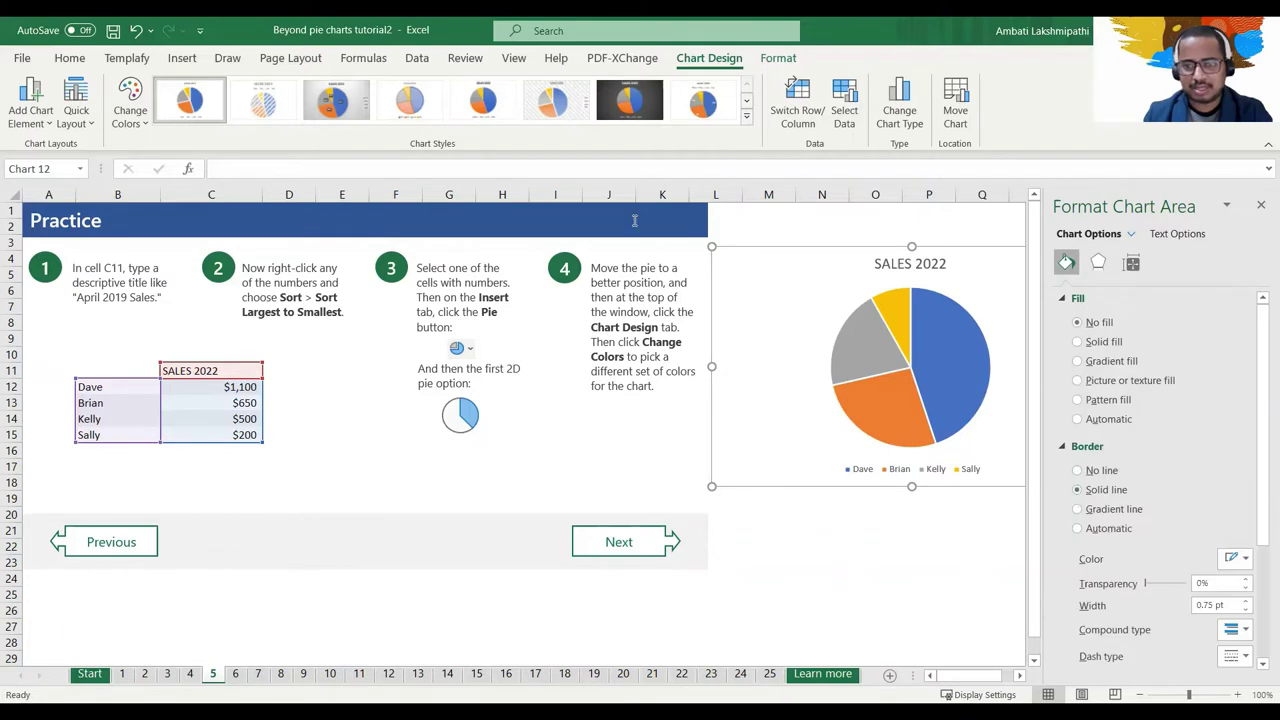
click(929, 546)
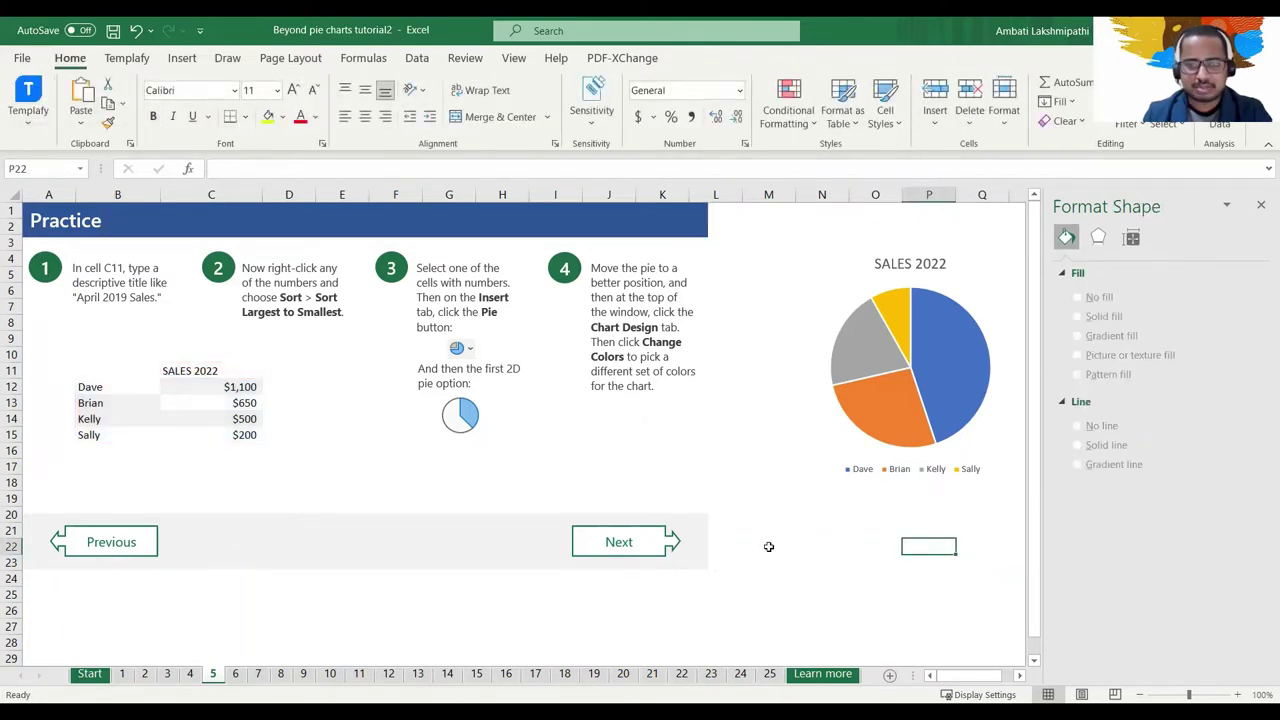
Advance to tutorial sheet 6 and add a data label to only the large blue slice of the April 2019 Sales pie
click(645, 551)
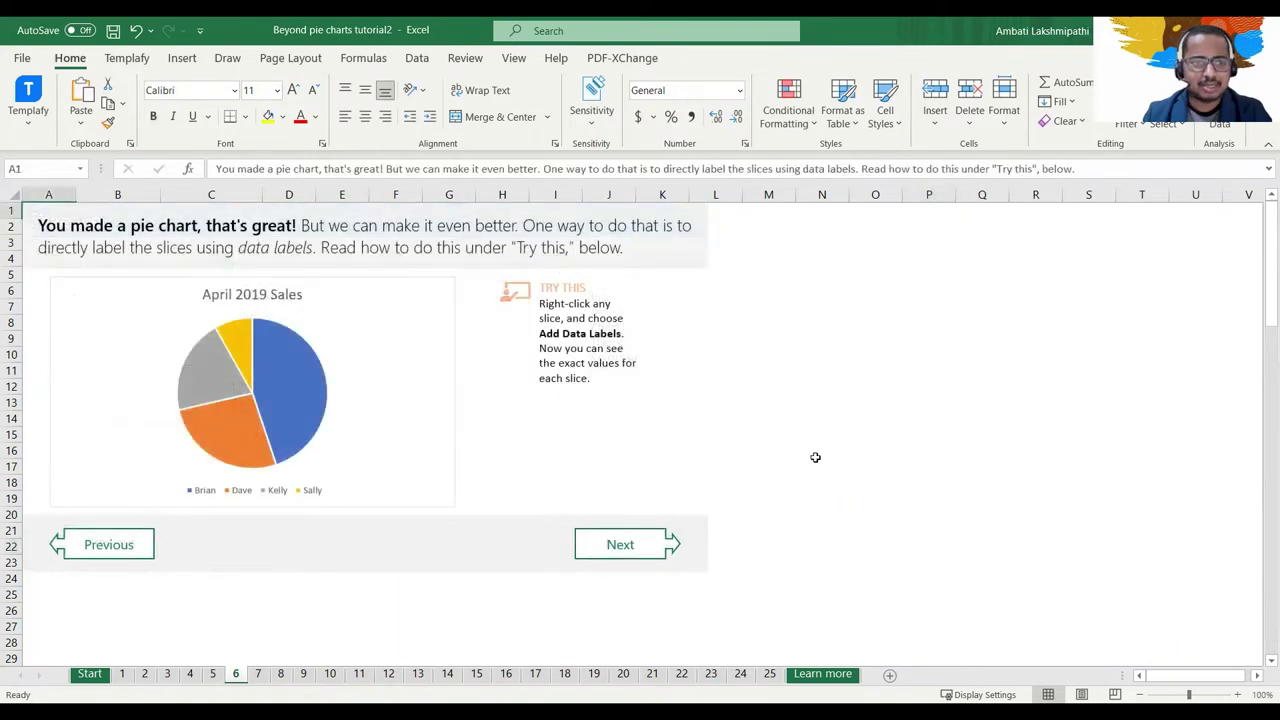
mouse_move(222, 375)
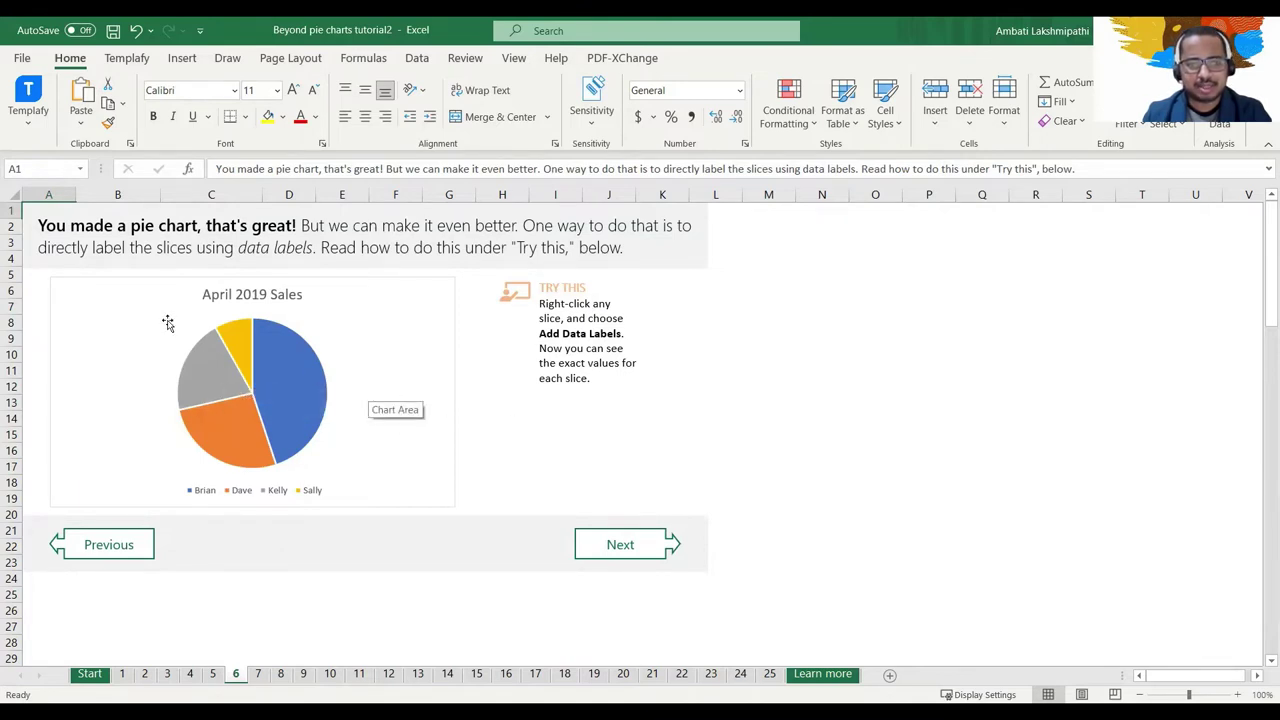
click(266, 360)
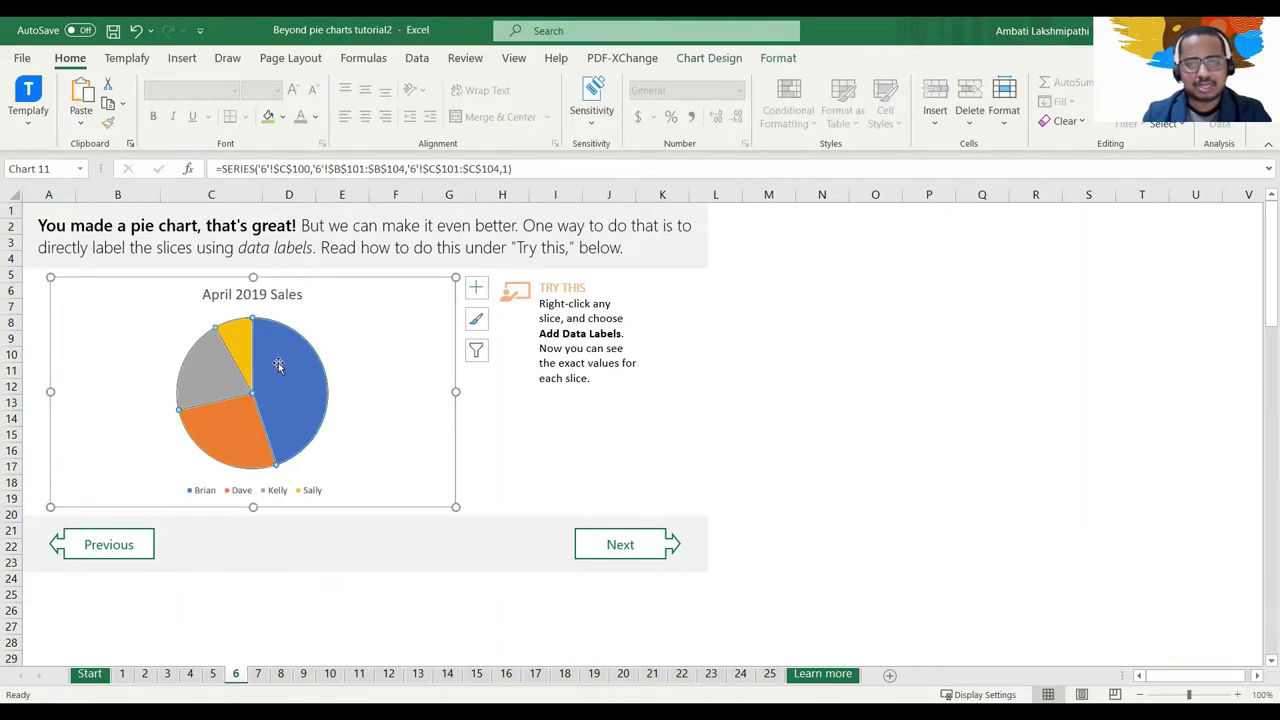
click(286, 377)
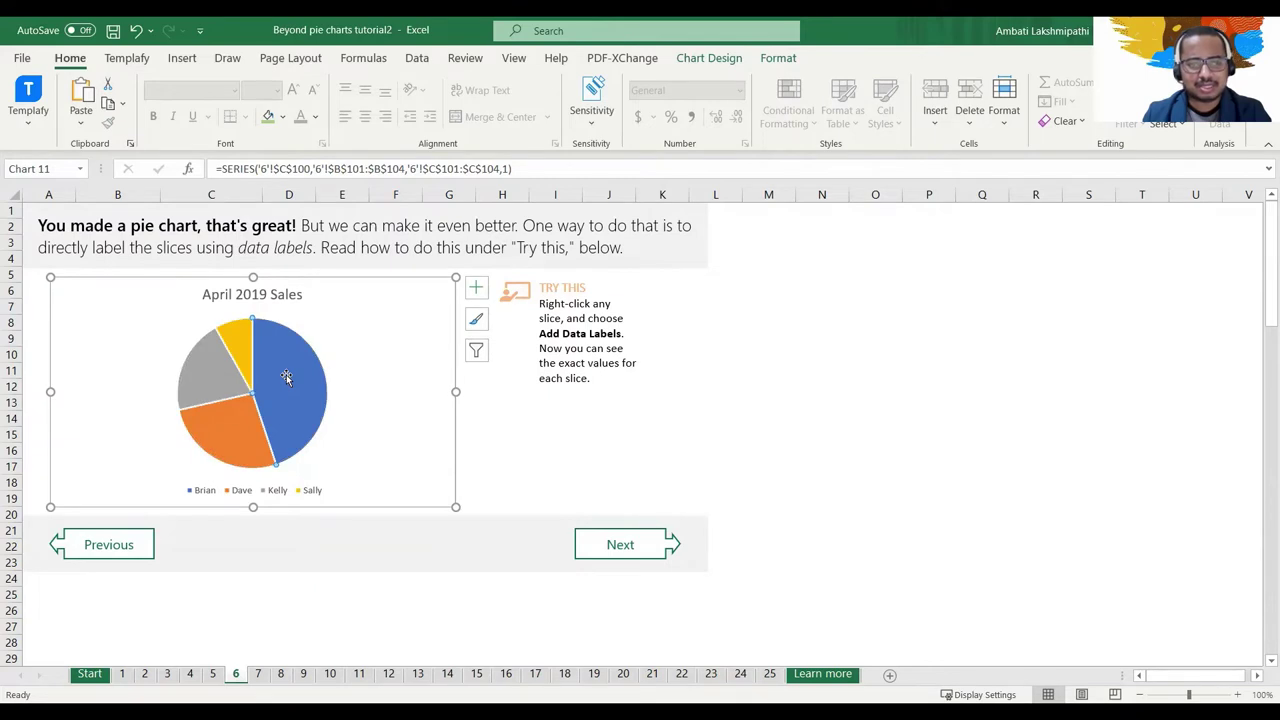
right_click(286, 377)
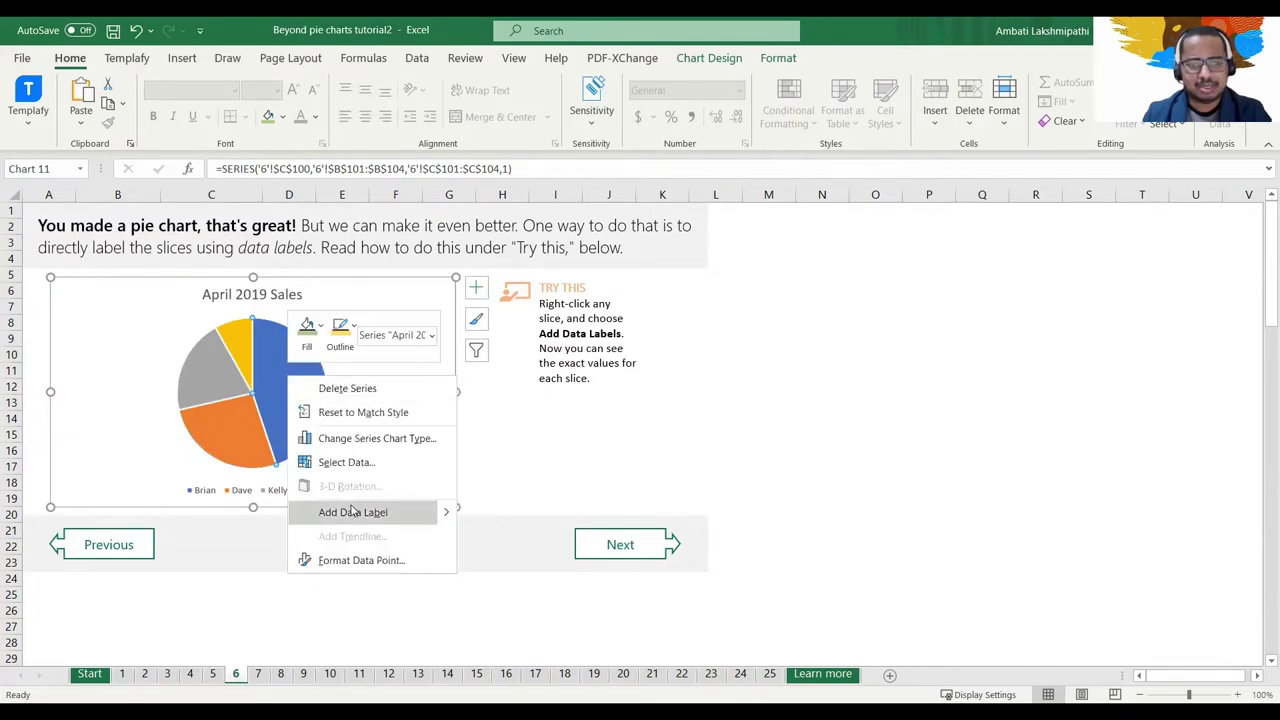
click(352, 512)
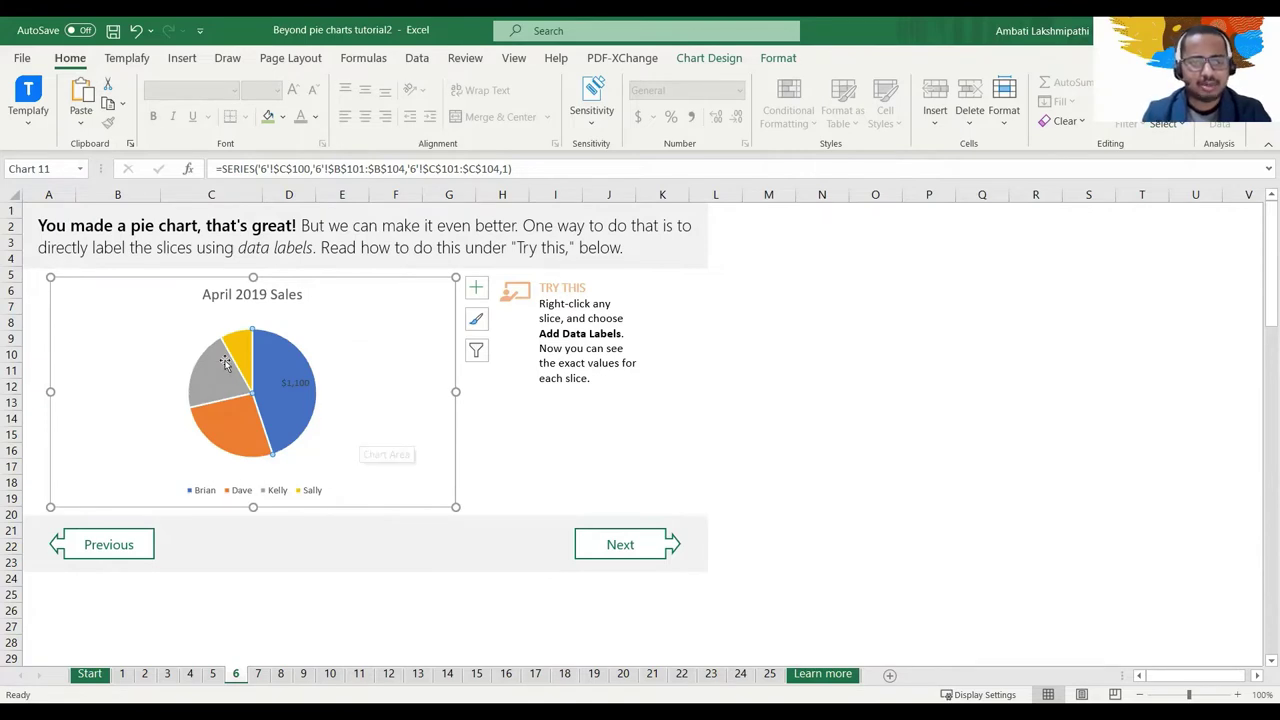
click(153, 323)
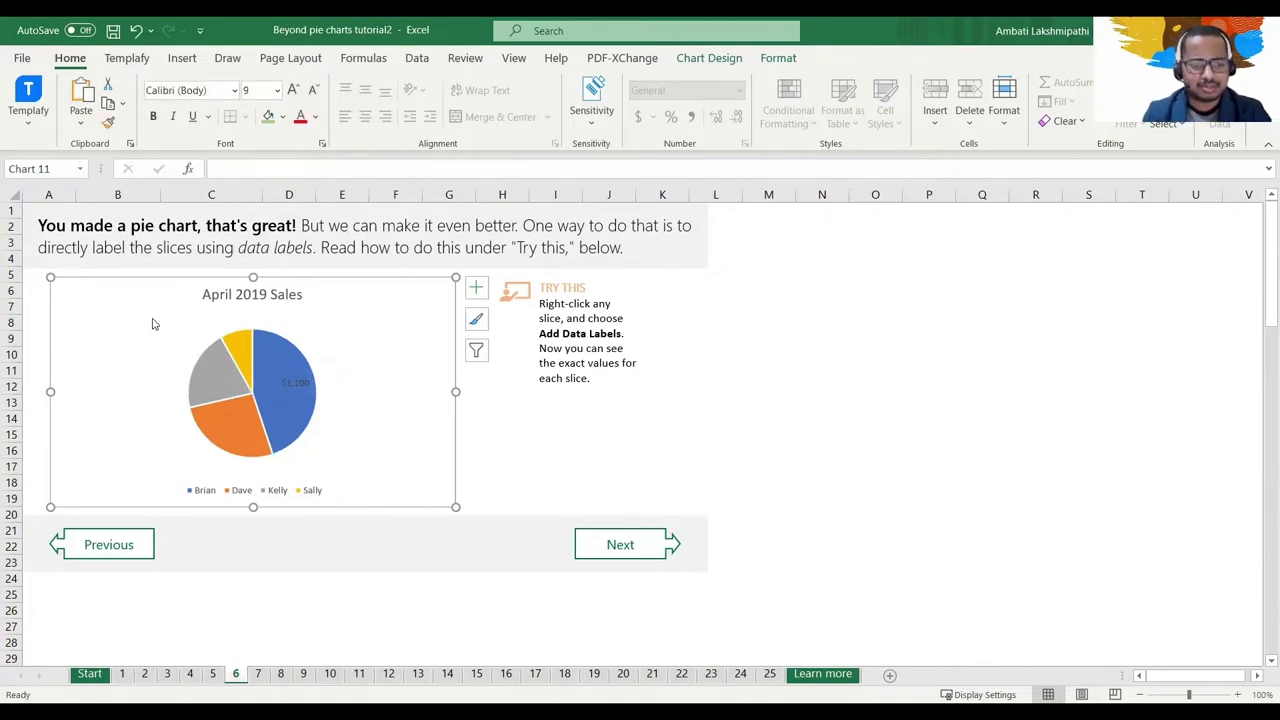
right_click(153, 323)
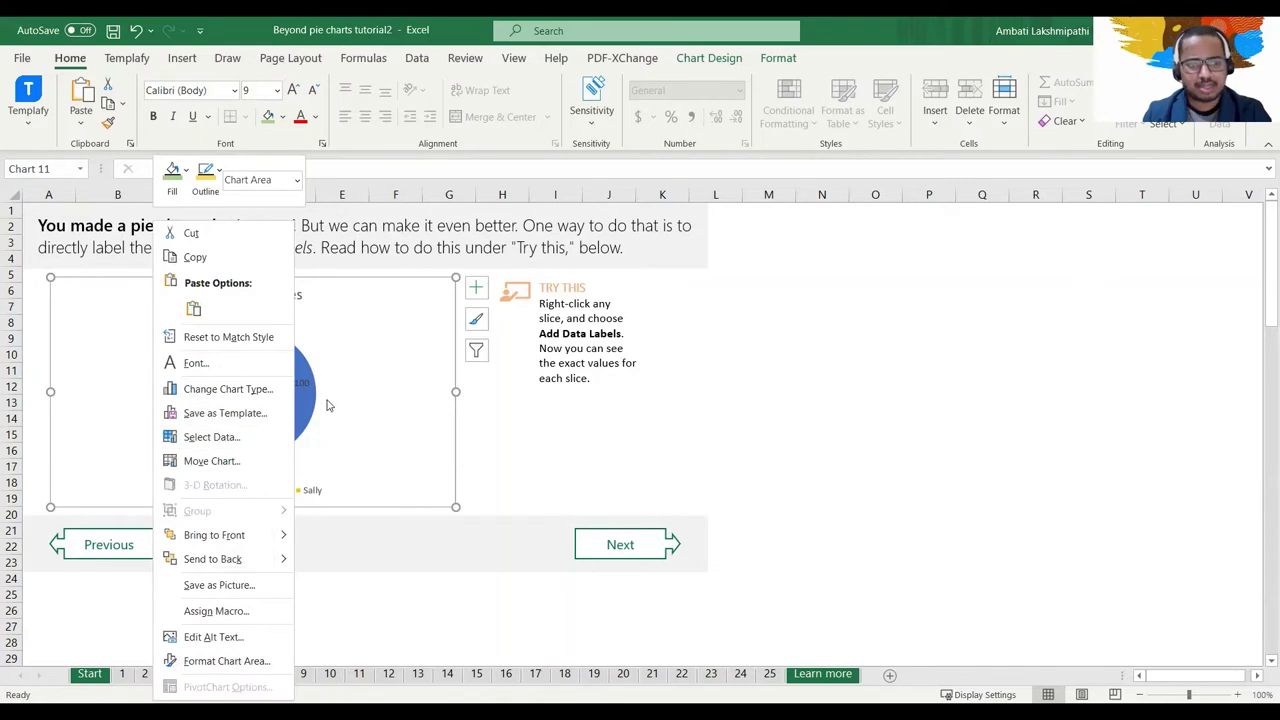
key(Escape)
Open the data label formatting options for the April 2019 Sales pie series
click(245, 421)
right_click(244, 413)
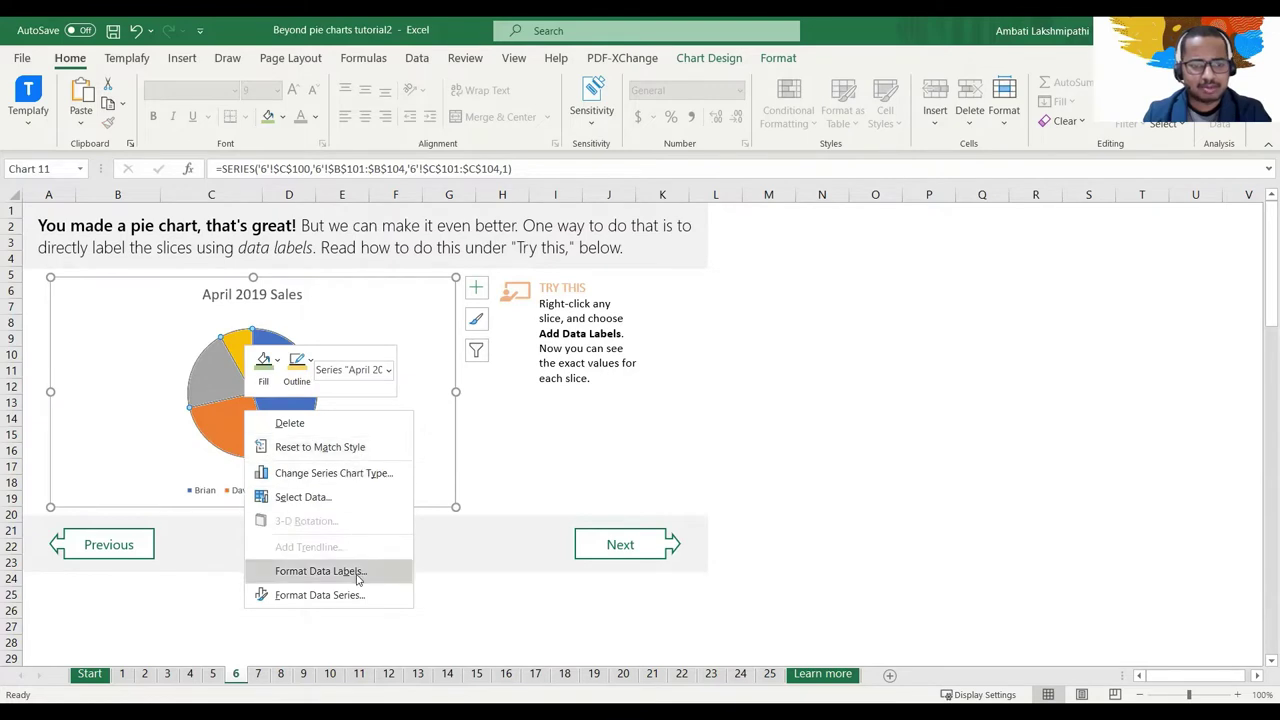
click(358, 578)
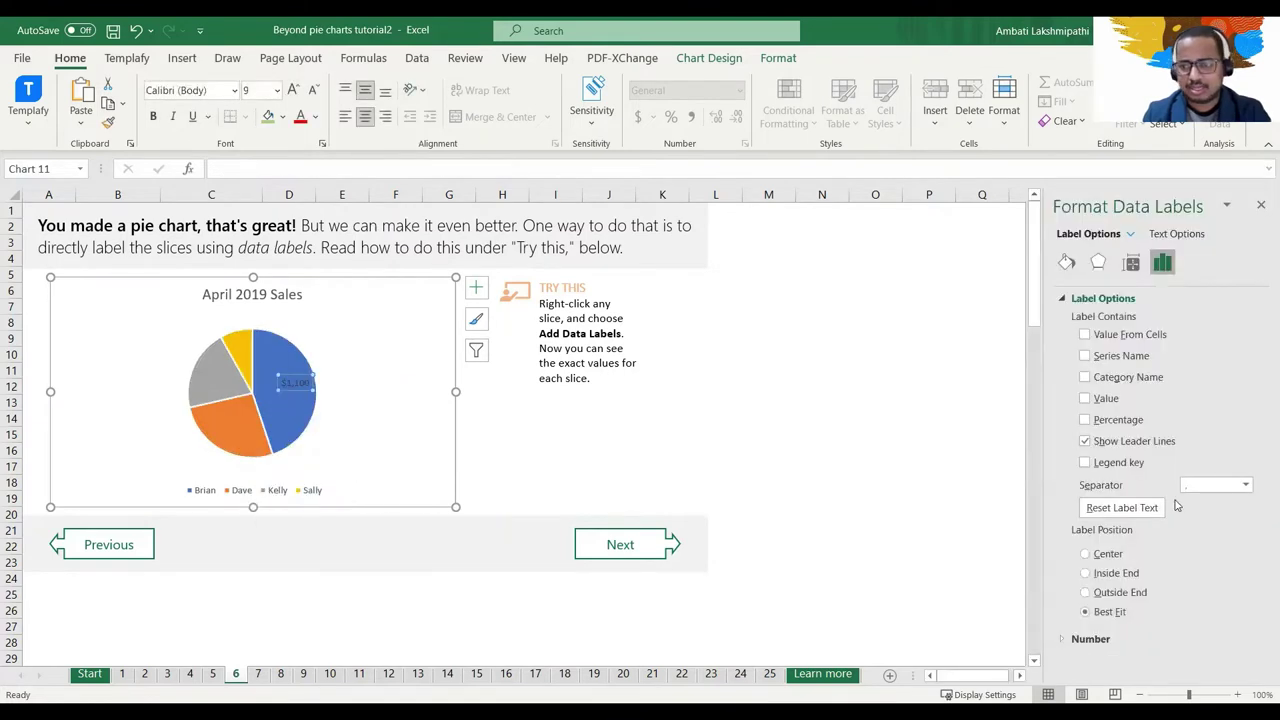
Try Value From Cells and Series Name as the contents of the pie's data labels
click(1155, 338)
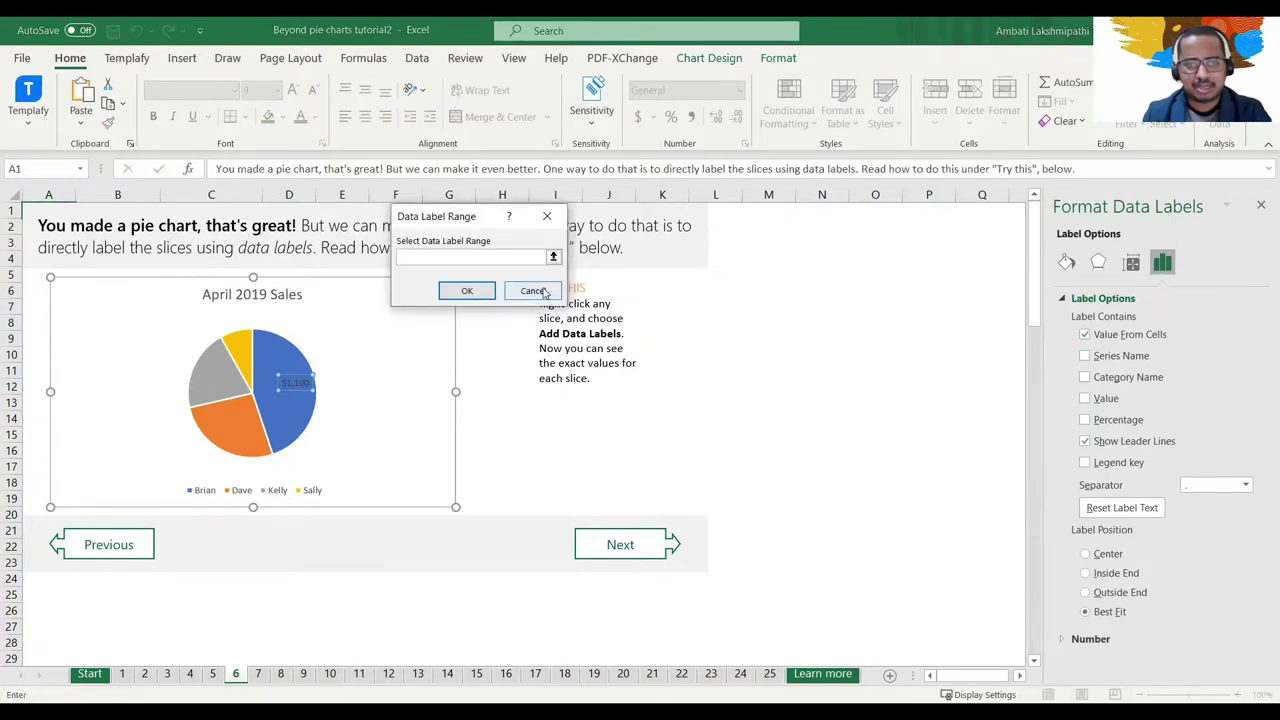
click(540, 290)
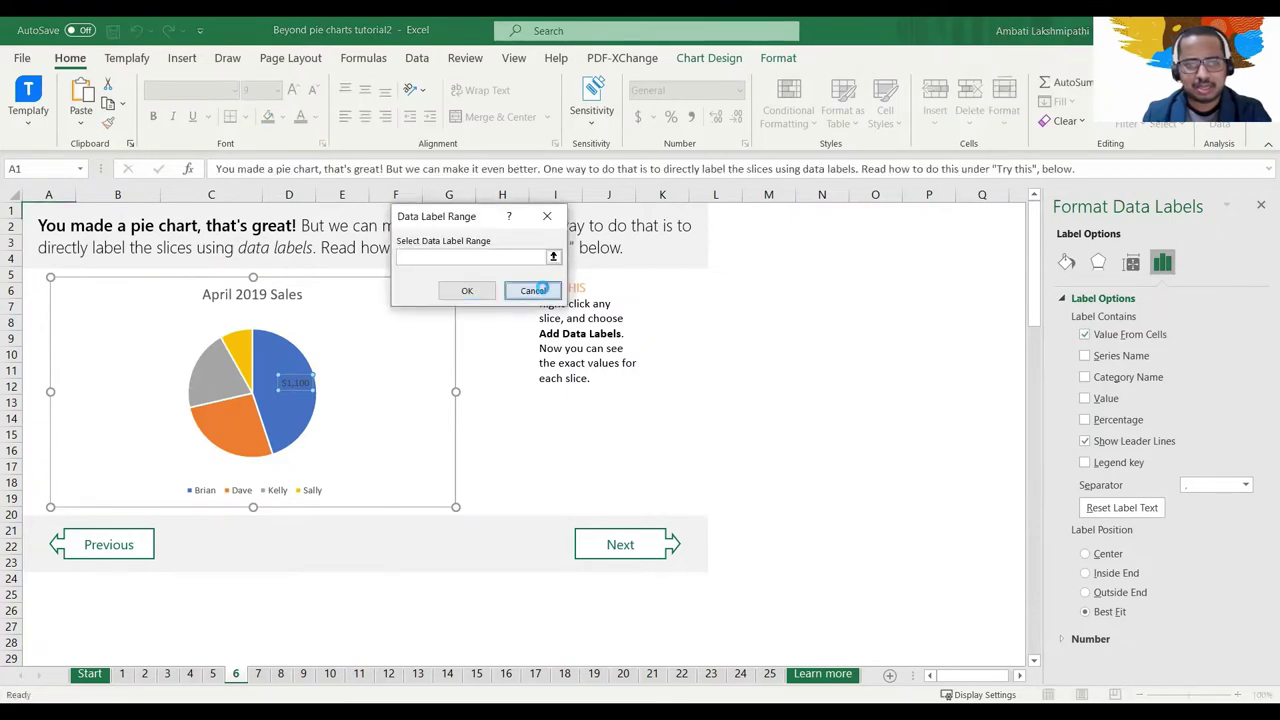
click(1133, 360)
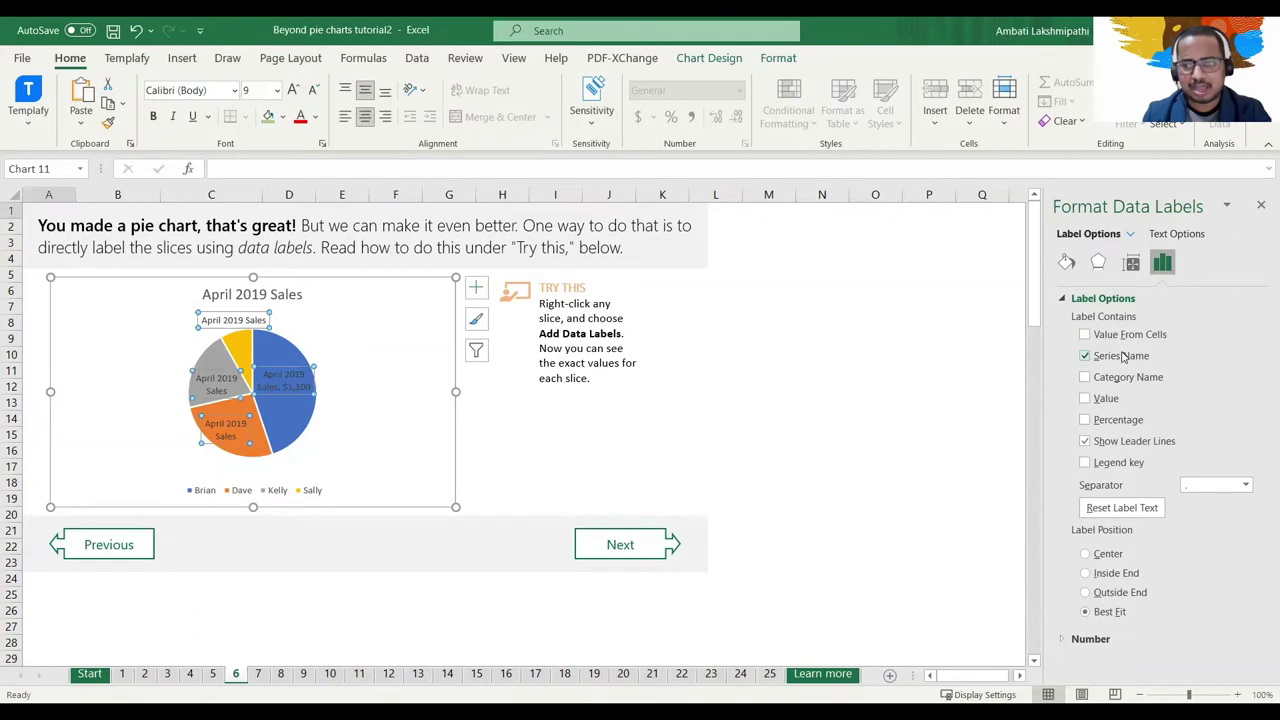
click(1130, 358)
Show category name and percentage without the value in the pie's data labels, separated by a new line
click(1112, 380)
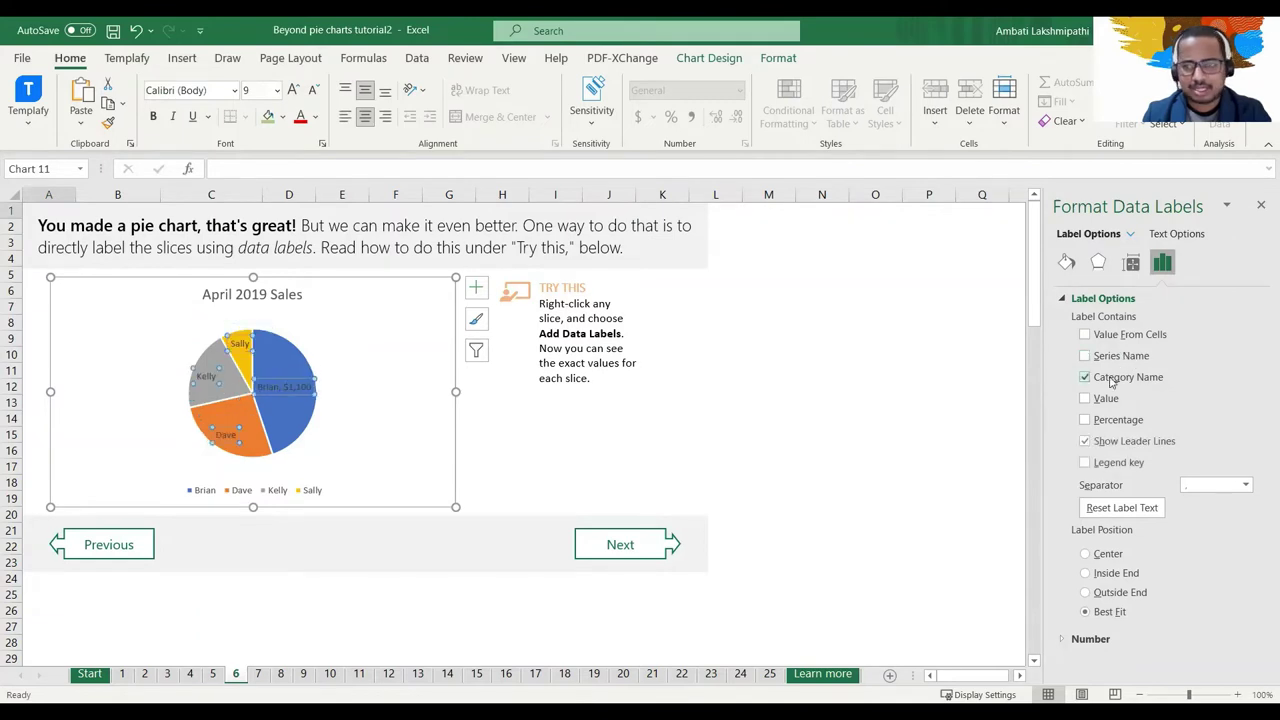
click(1106, 398)
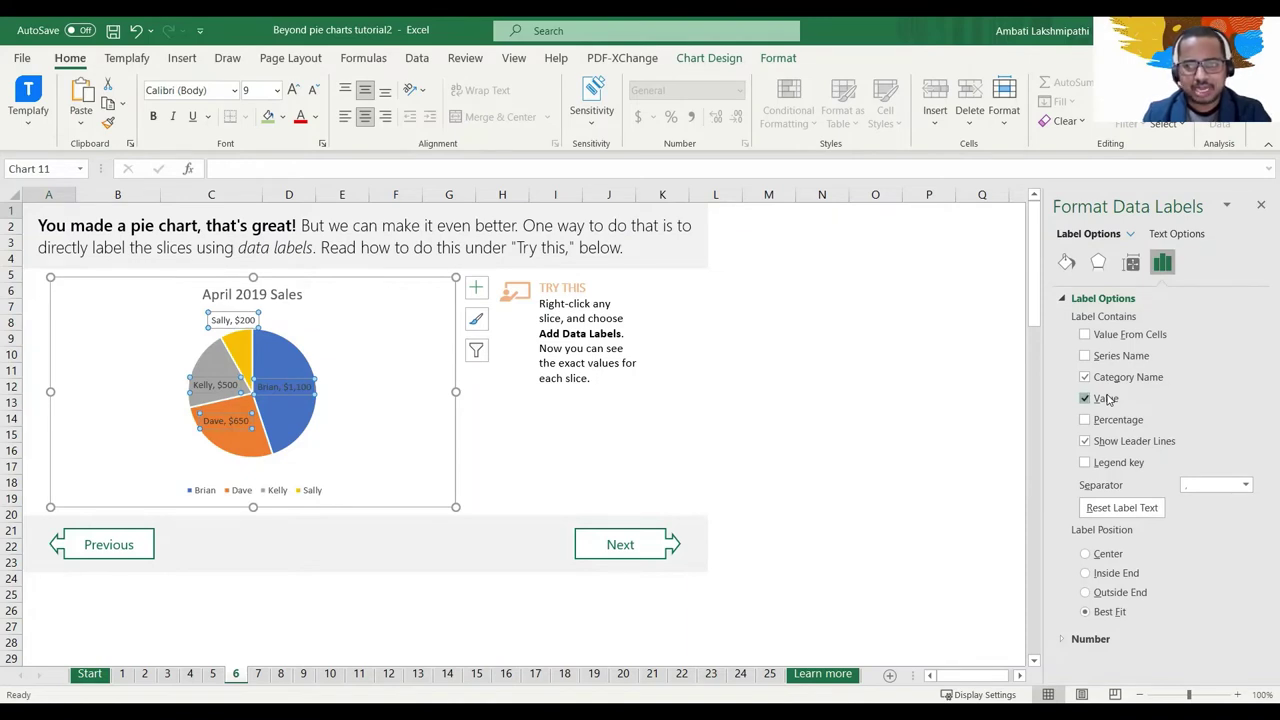
click(1085, 398)
click(1108, 420)
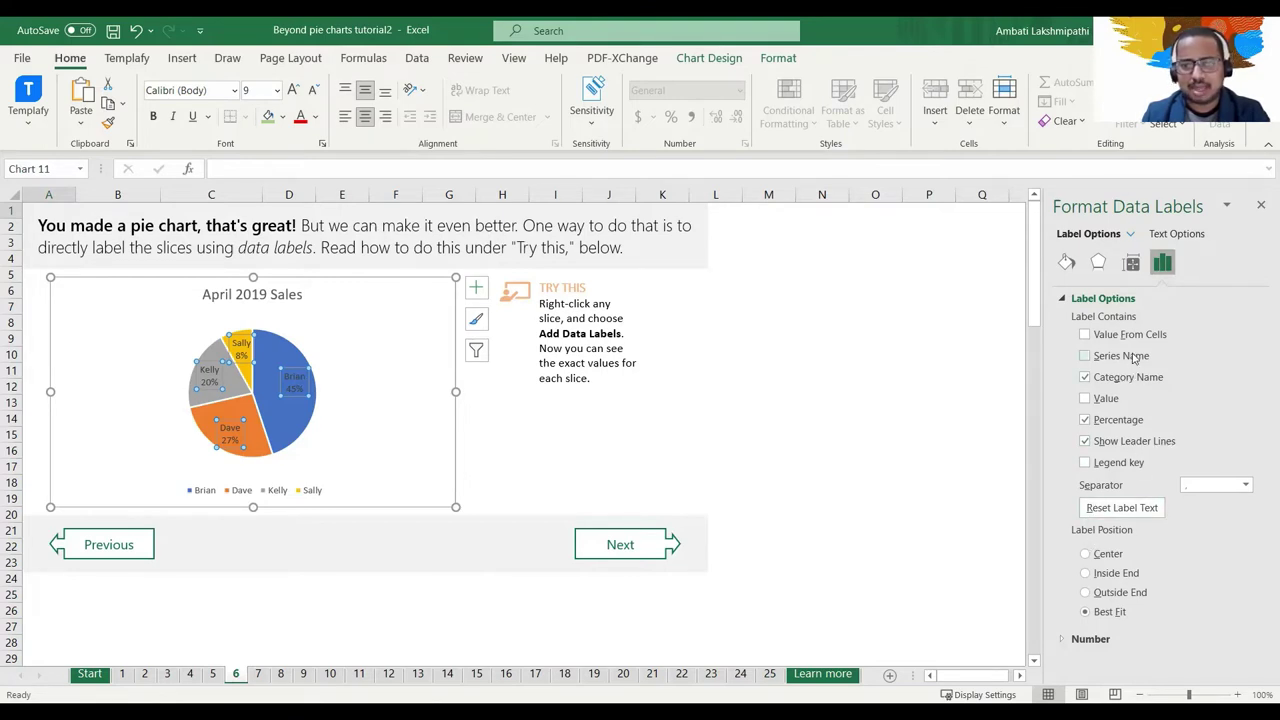
click(1218, 484)
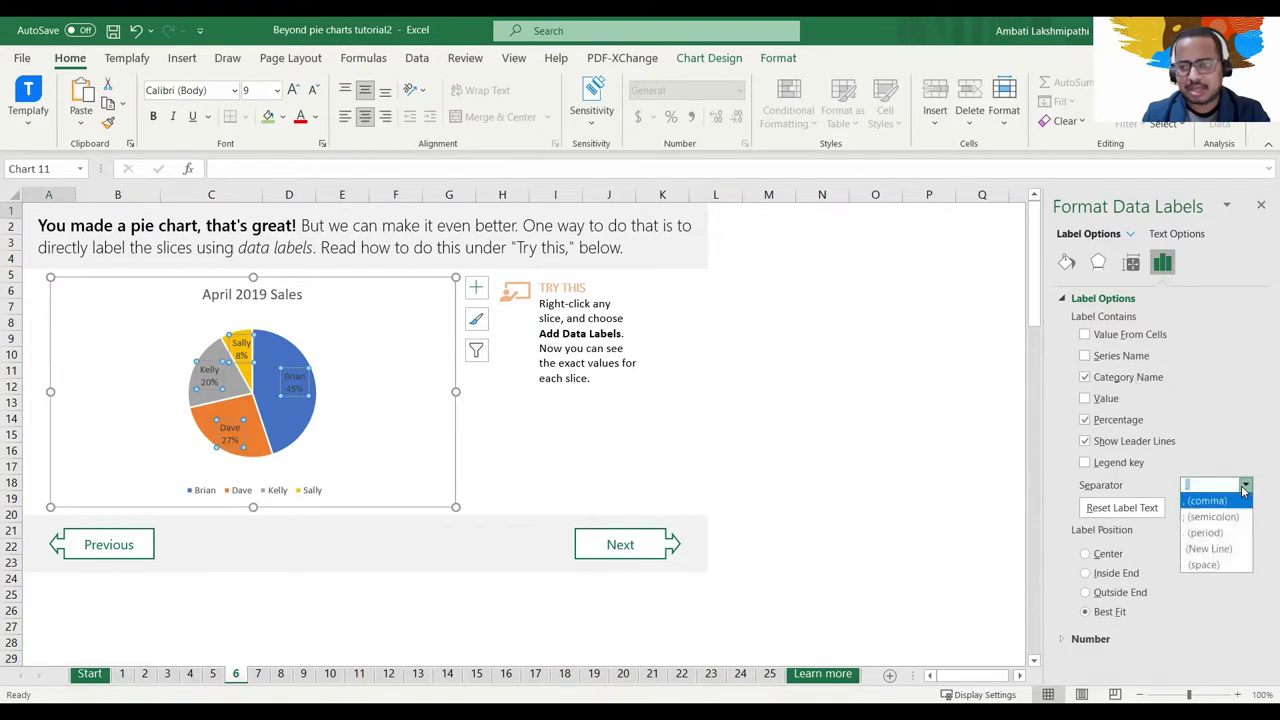
click(1204, 550)
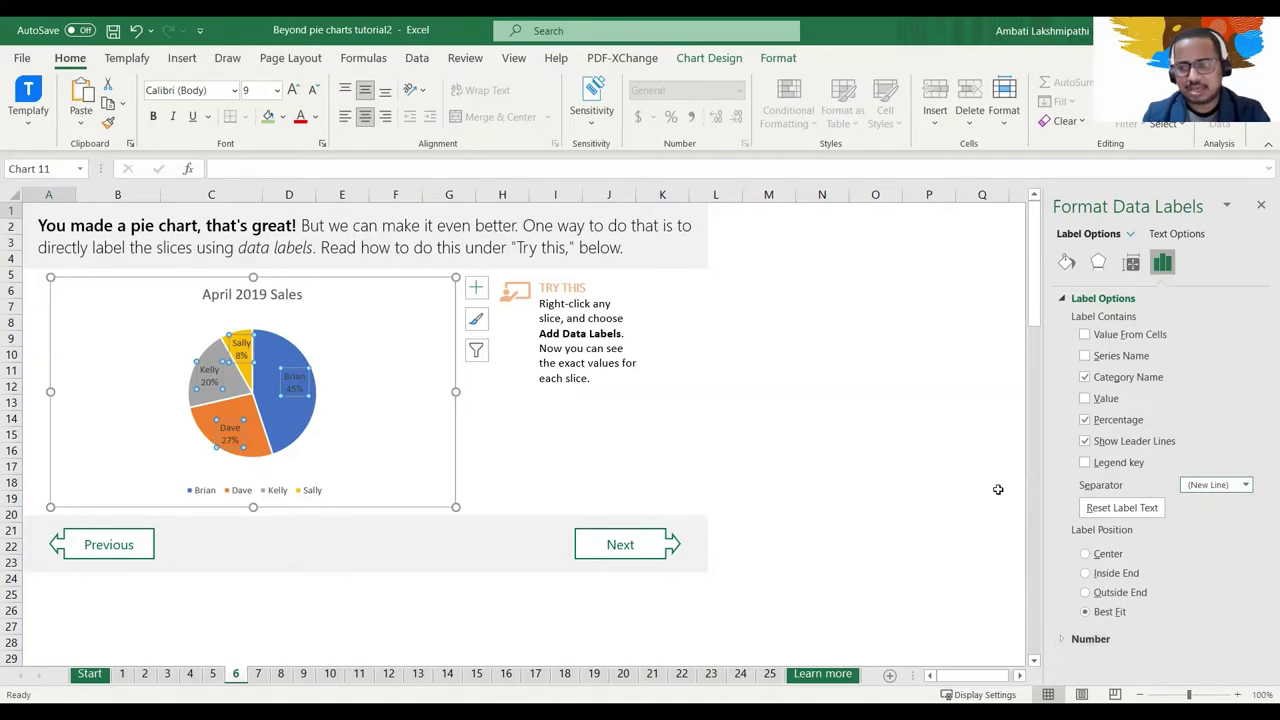
click(966, 397)
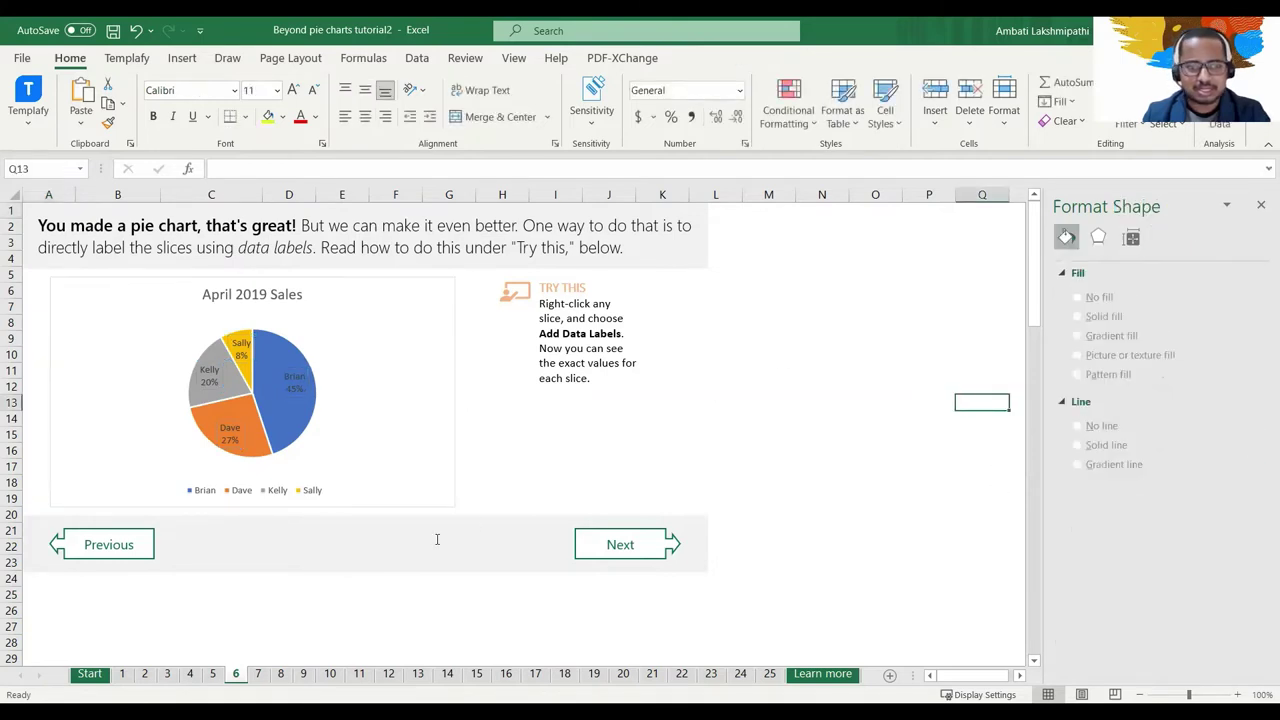
Delete the legend from the April 2019 Sales pie chart on sheet 6
click(241, 353)
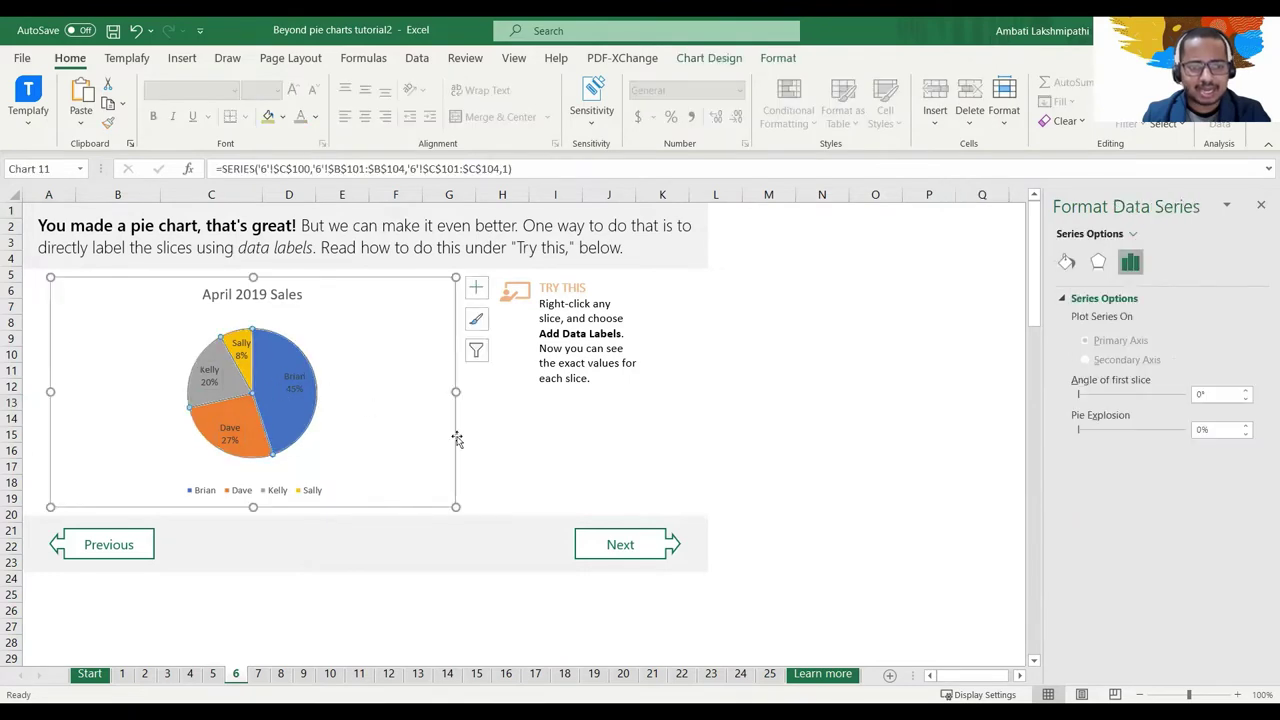
click(704, 416)
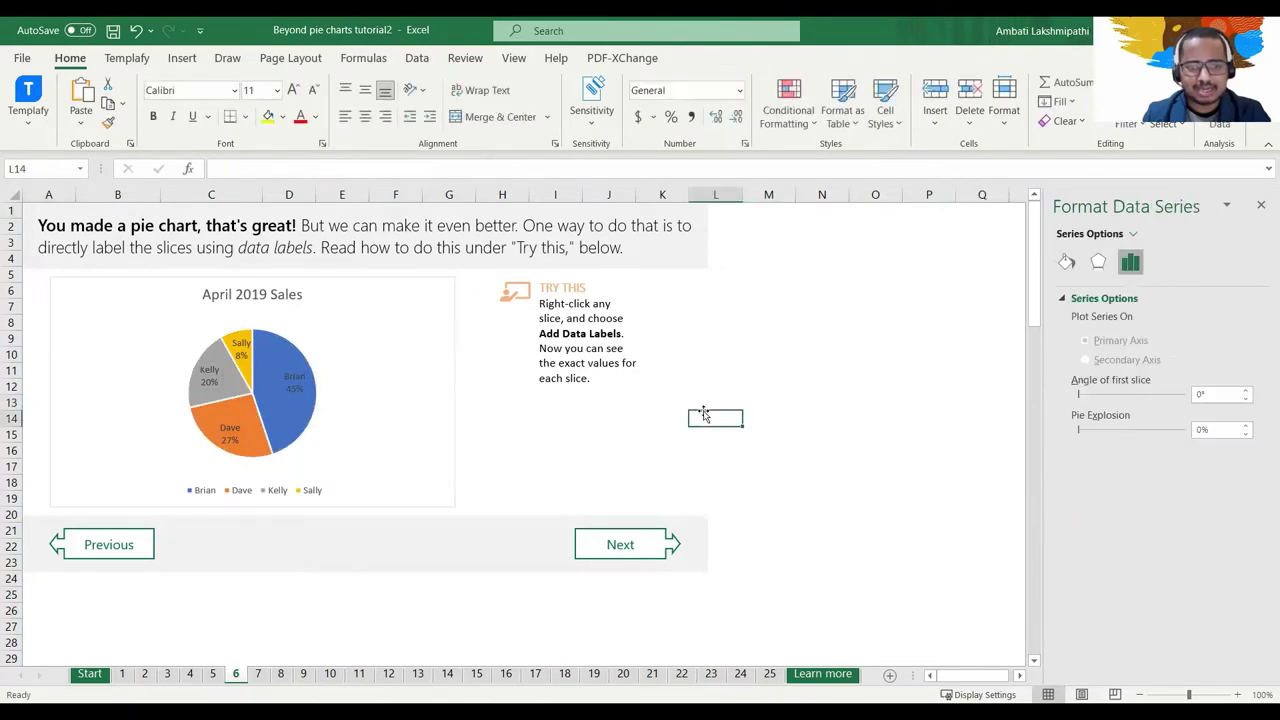
click(303, 483)
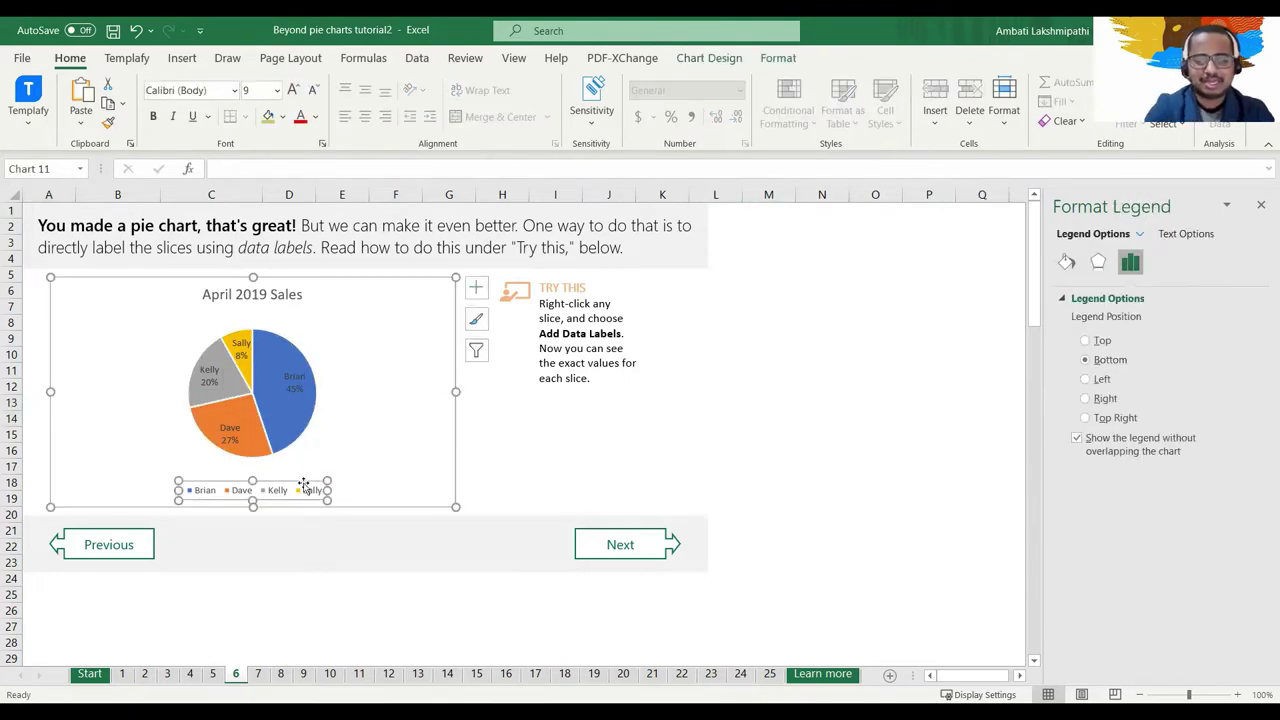
key(Delete)
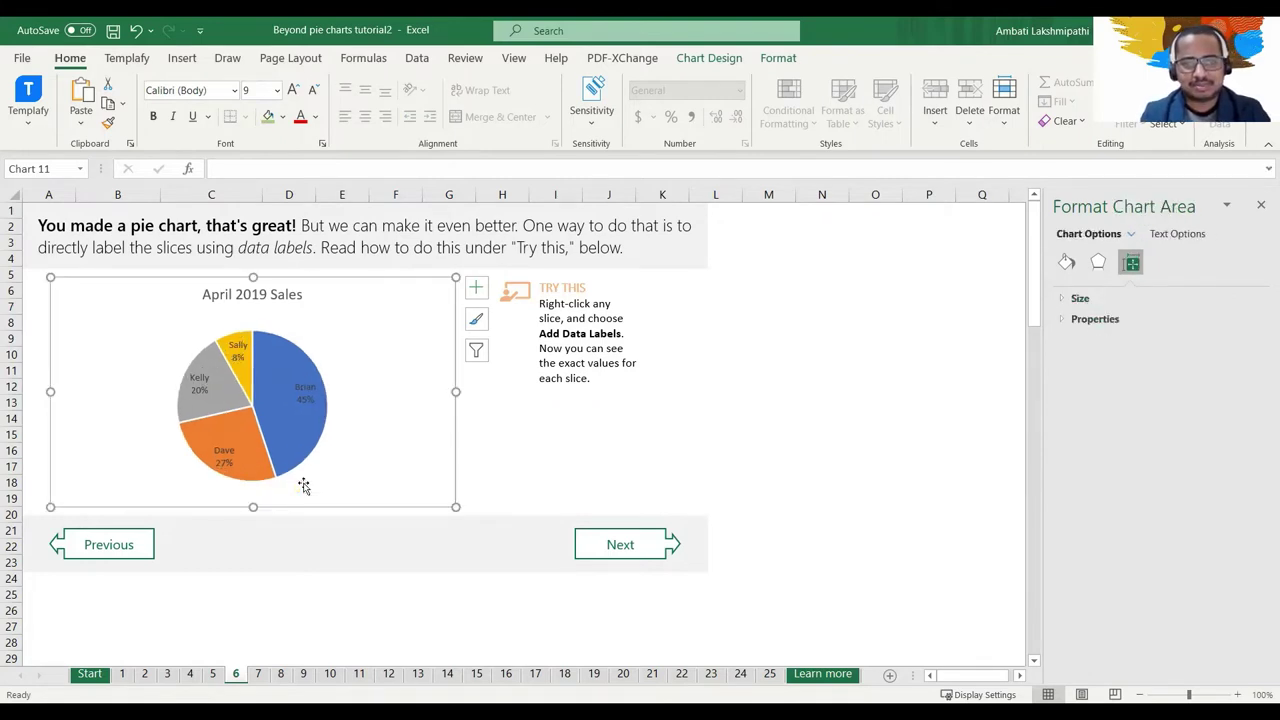
Advance through tutorial sheets 7 and 8 on data labels to the slice color tip on sheet 9
click(634, 563)
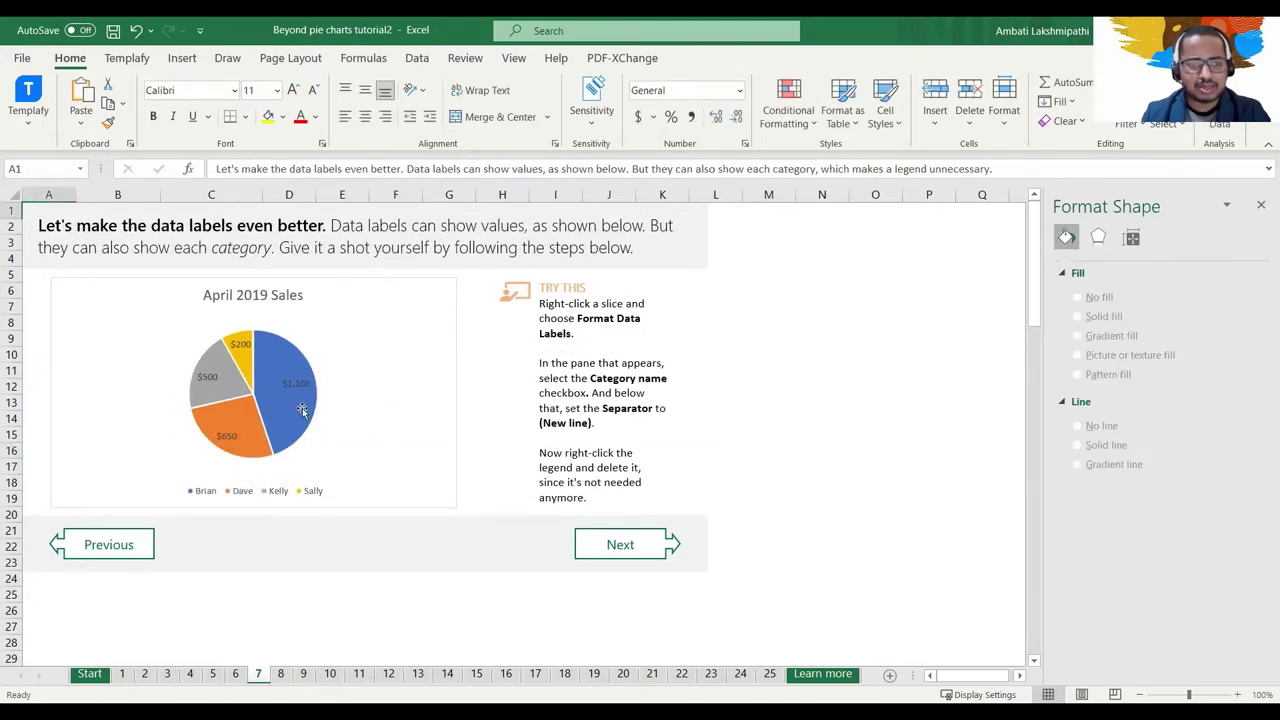
click(596, 545)
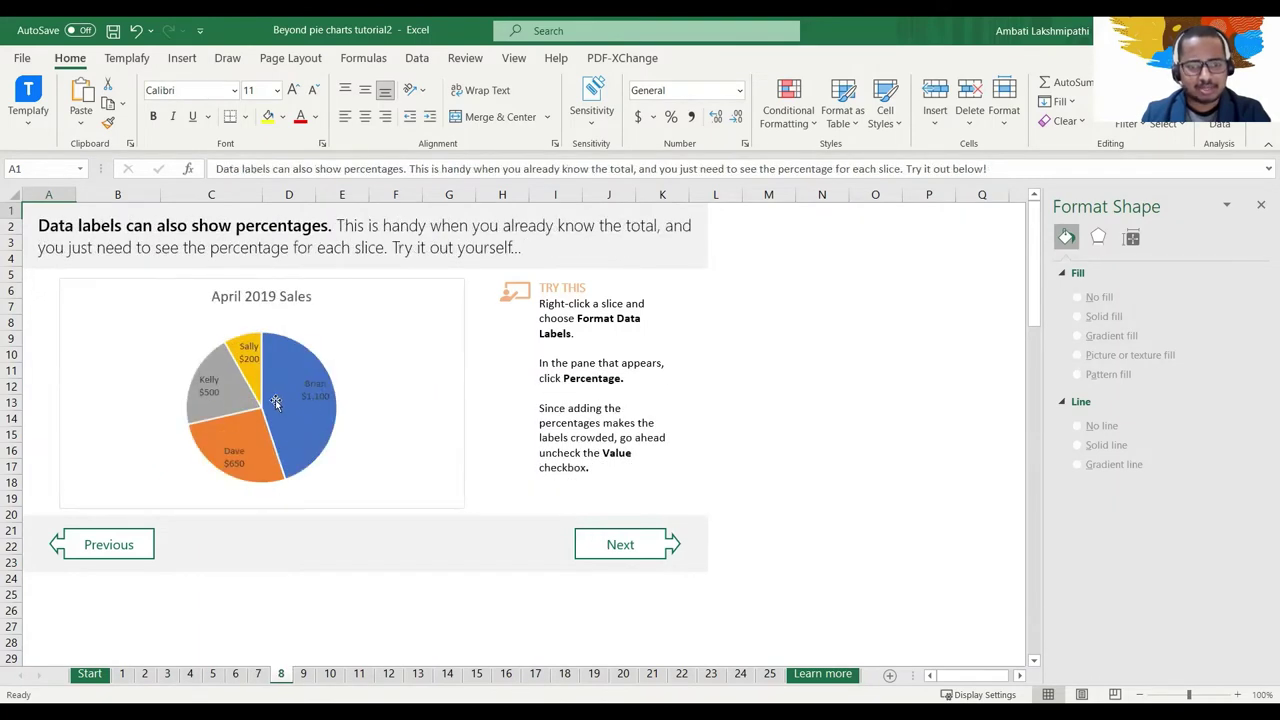
click(646, 562)
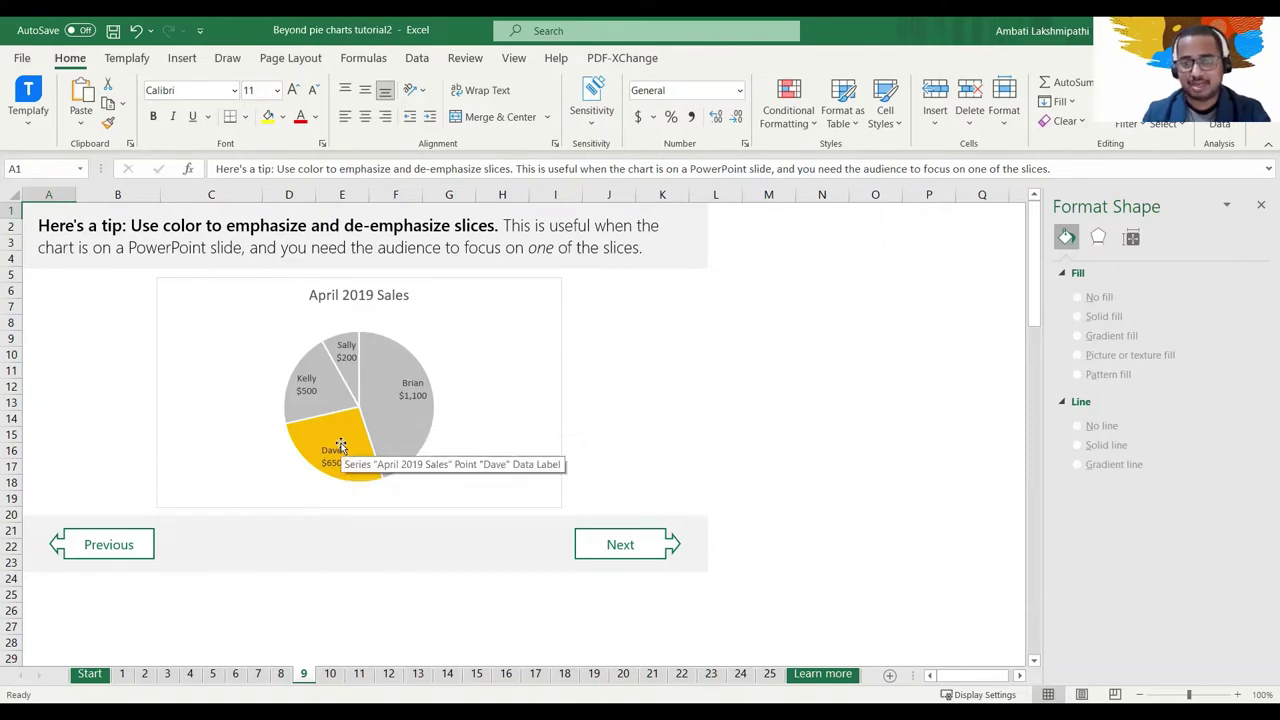
Fill the largest slice of the April 2019 Sales pie on sheet 9 with dark green
click(393, 395)
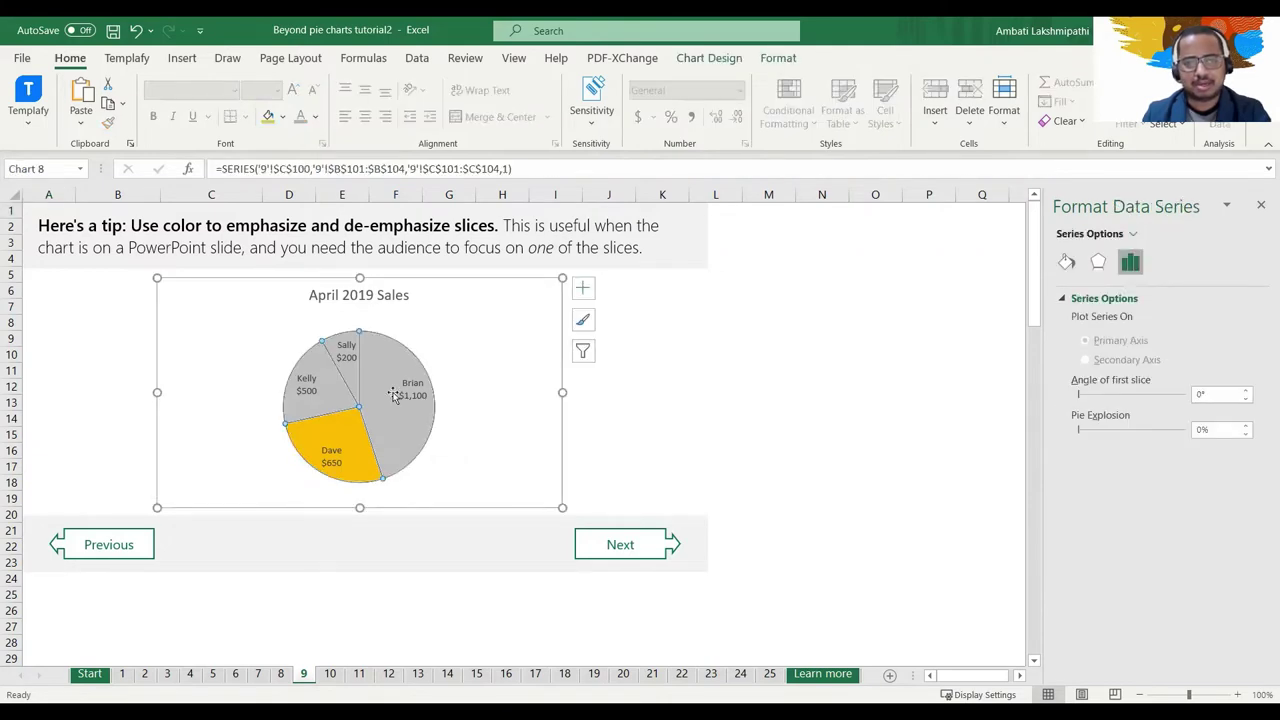
right_click(395, 394)
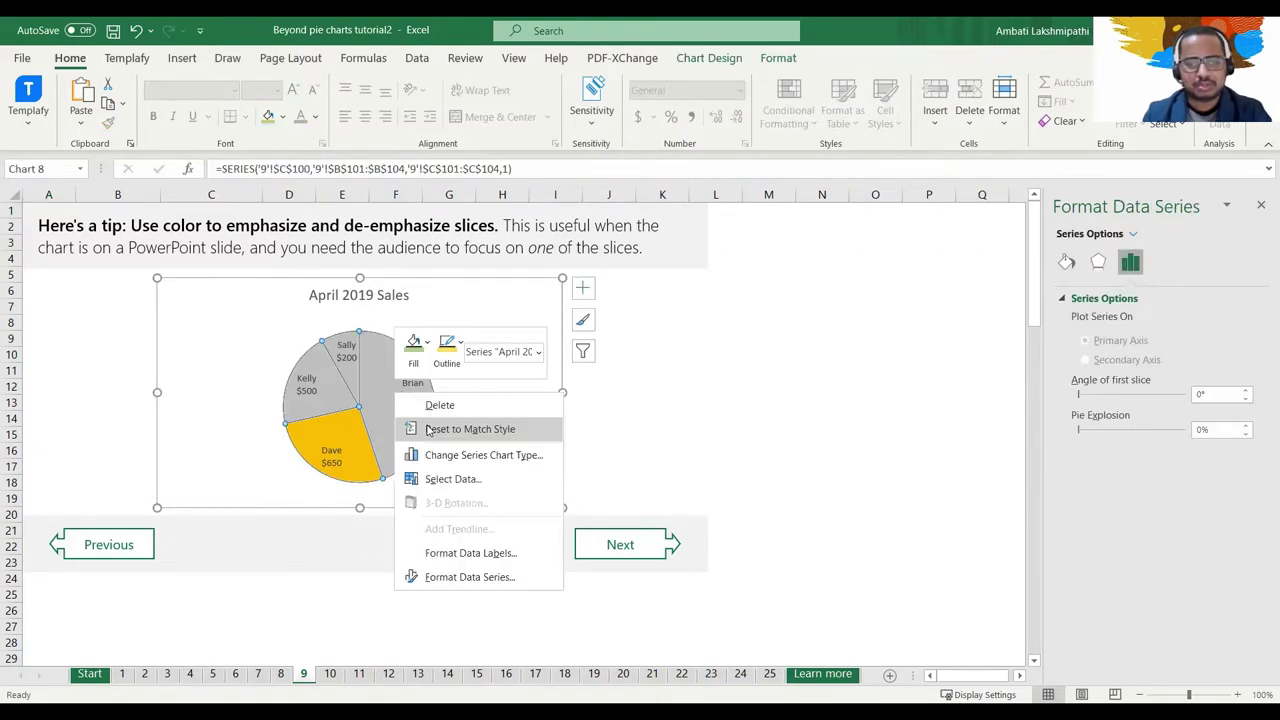
click(423, 356)
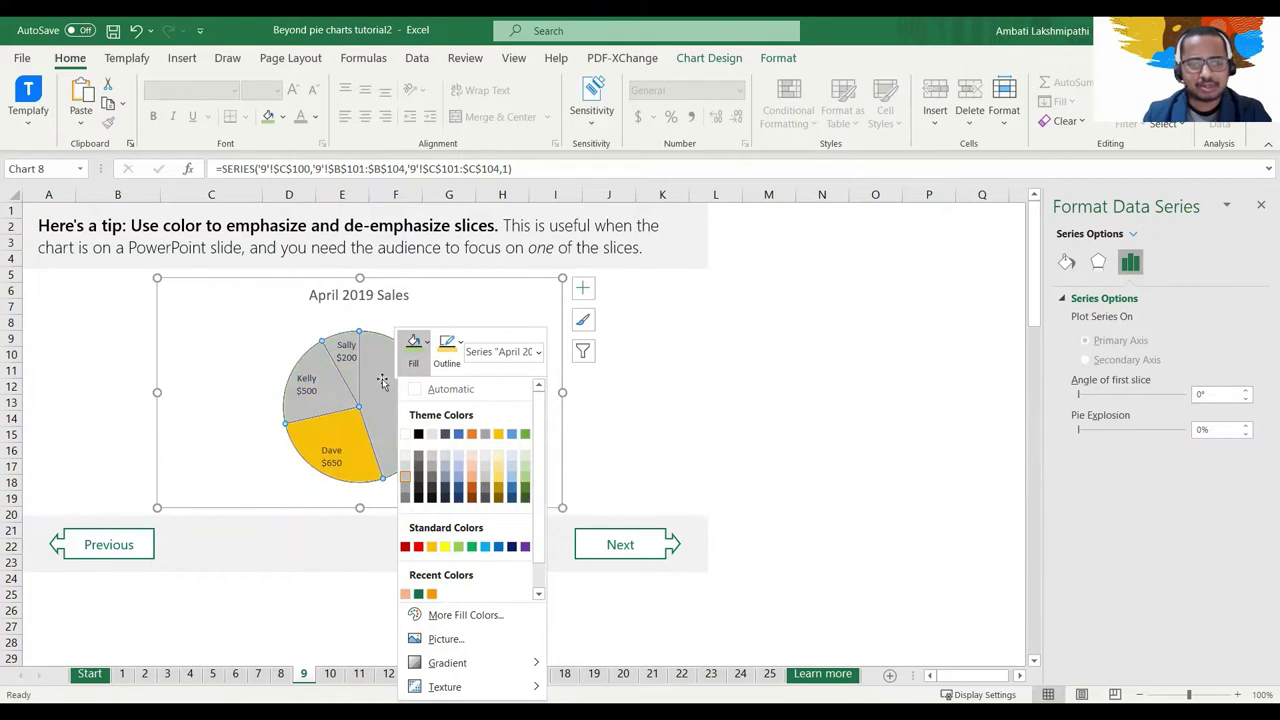
click(410, 405)
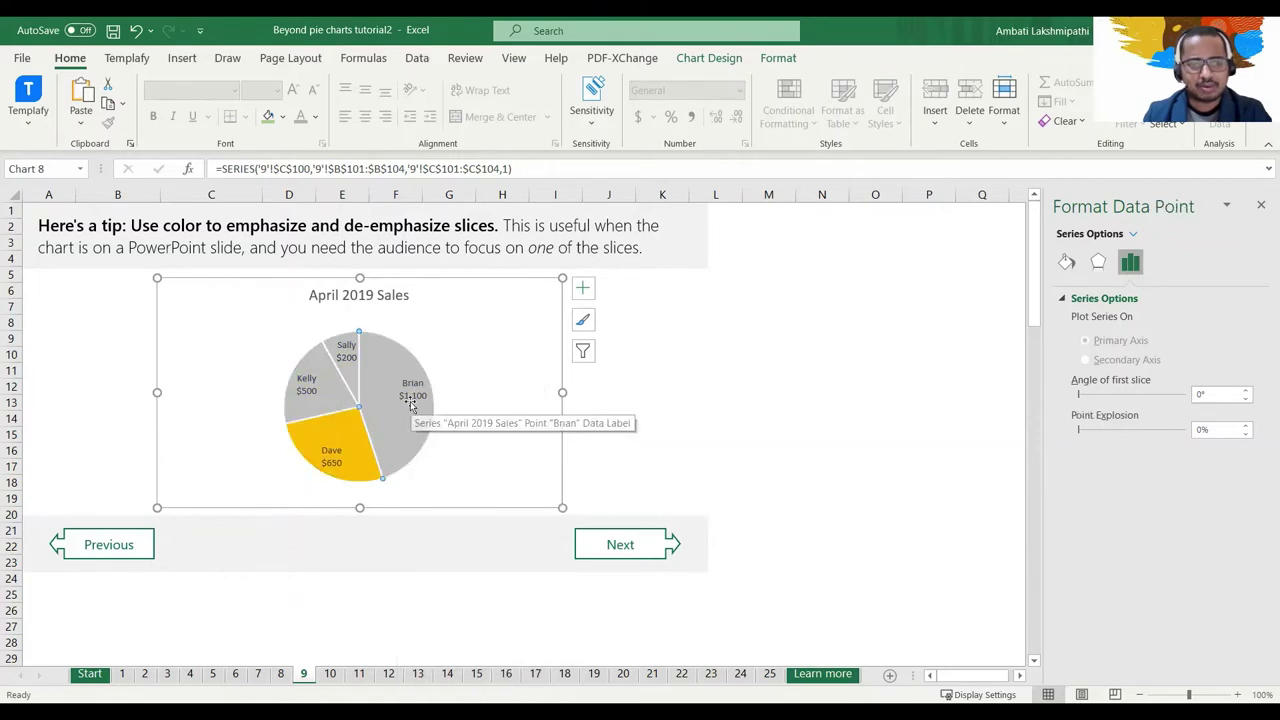
click(392, 413)
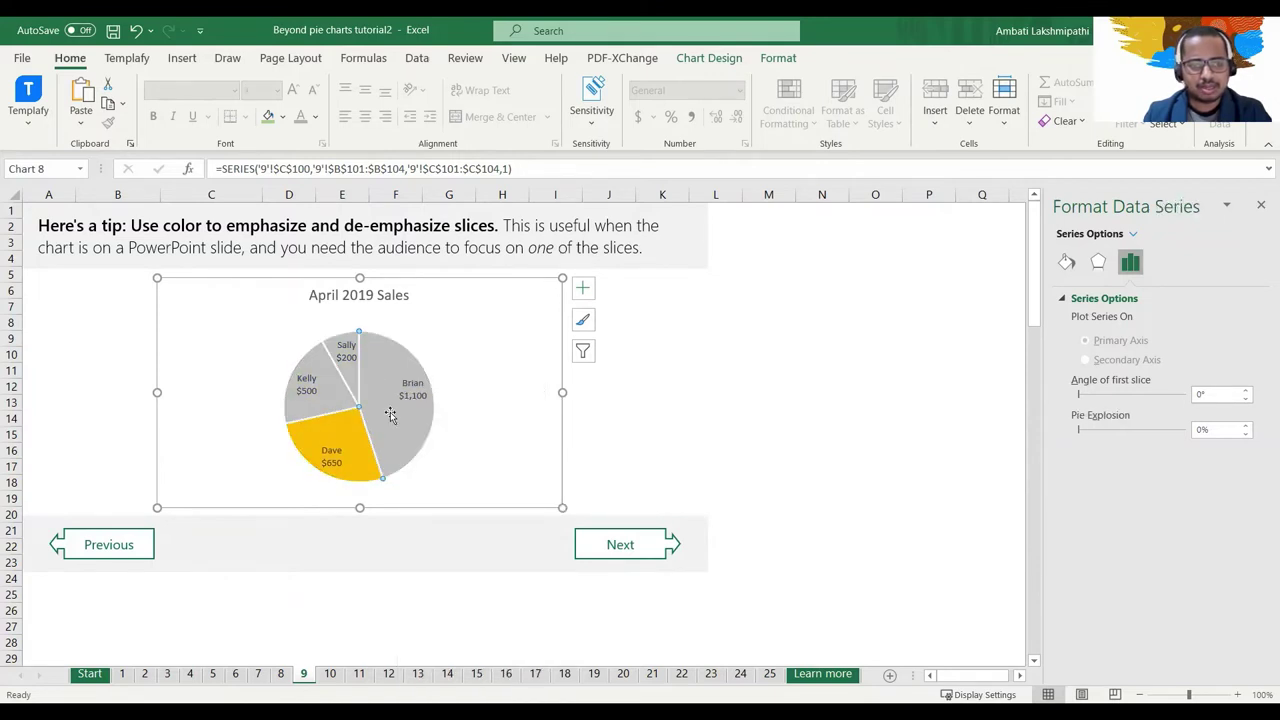
click(390, 415)
right_click(390, 412)
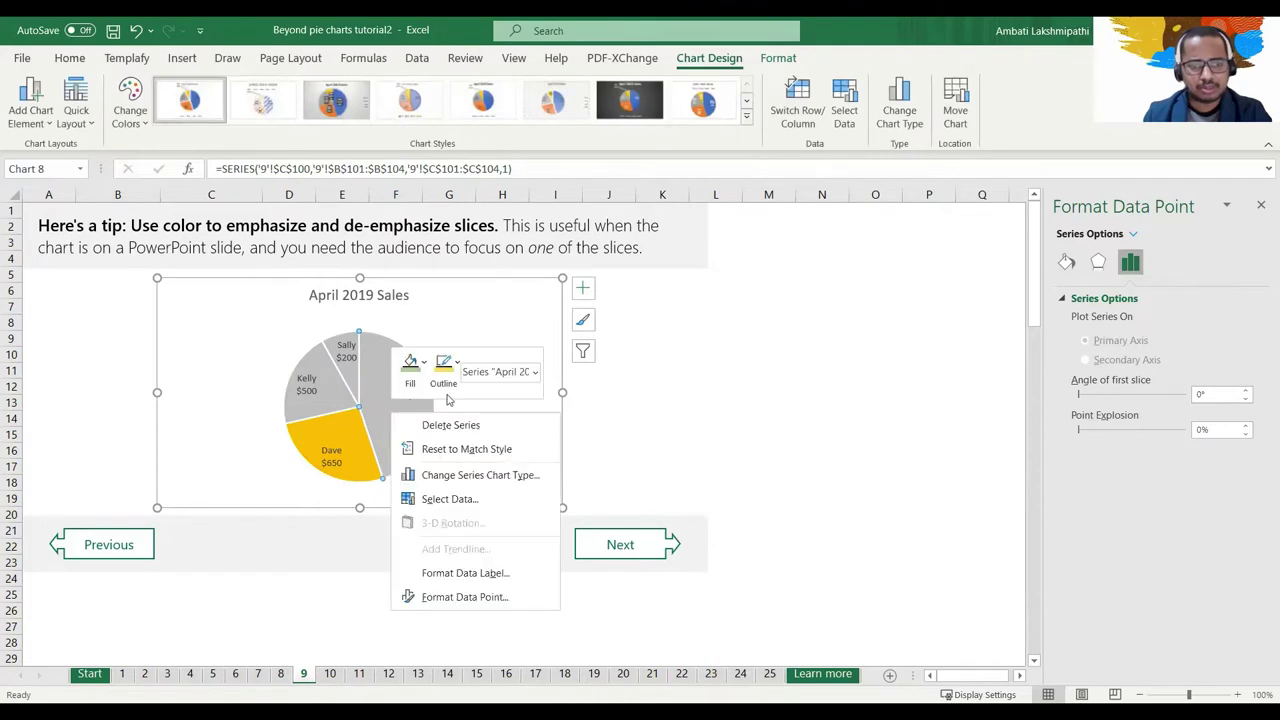
click(421, 378)
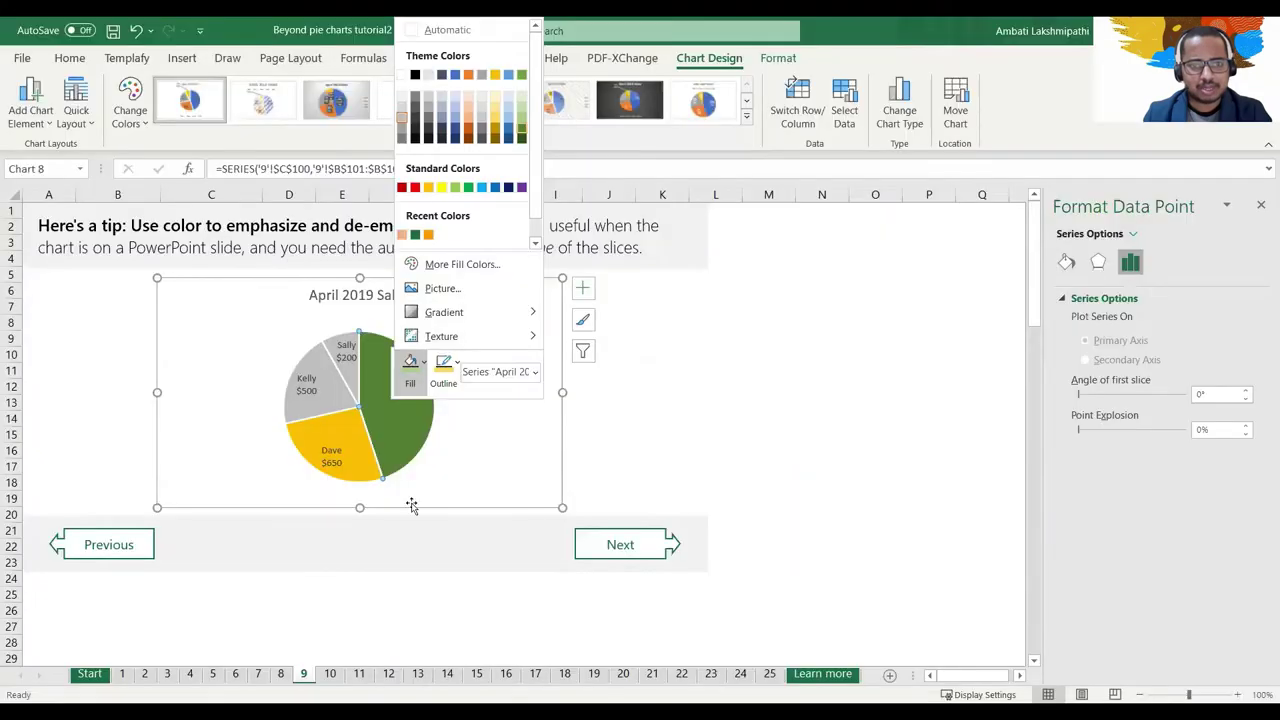
click(411, 505)
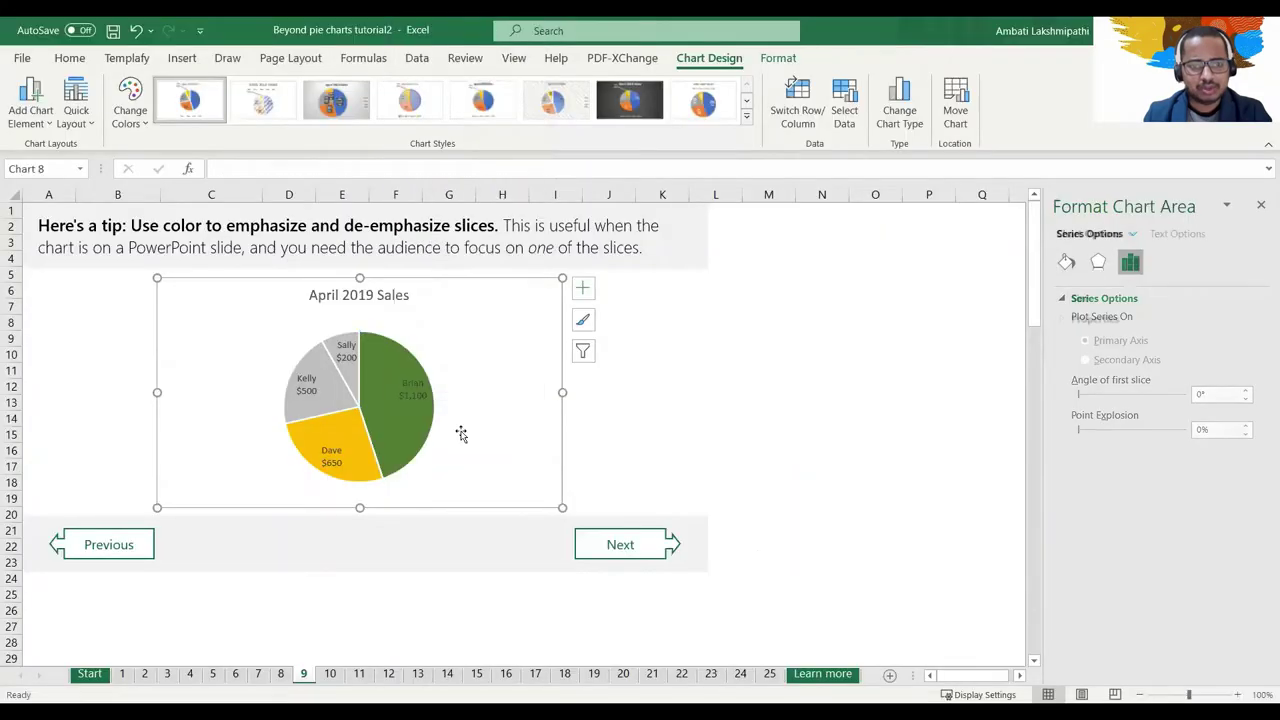
click(428, 432)
click(346, 366)
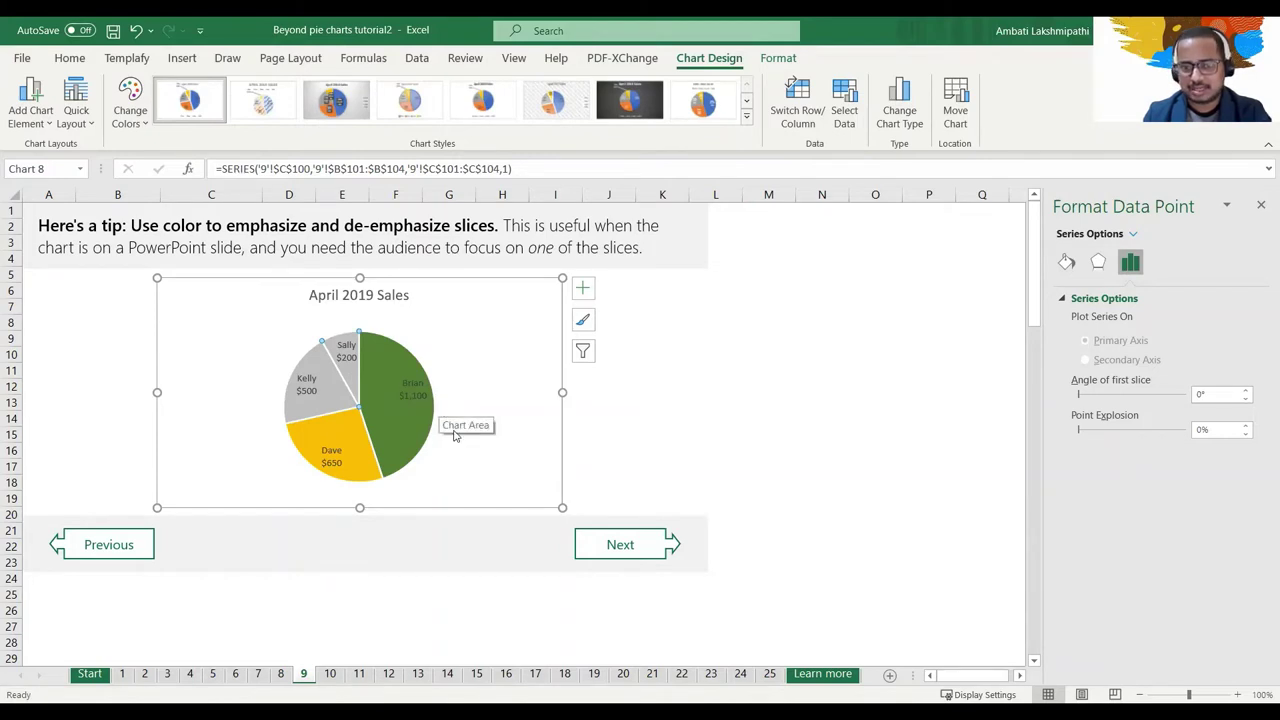
Advance to practice sheet 10 and examine the fill and effects options for the pie's data series
click(650, 544)
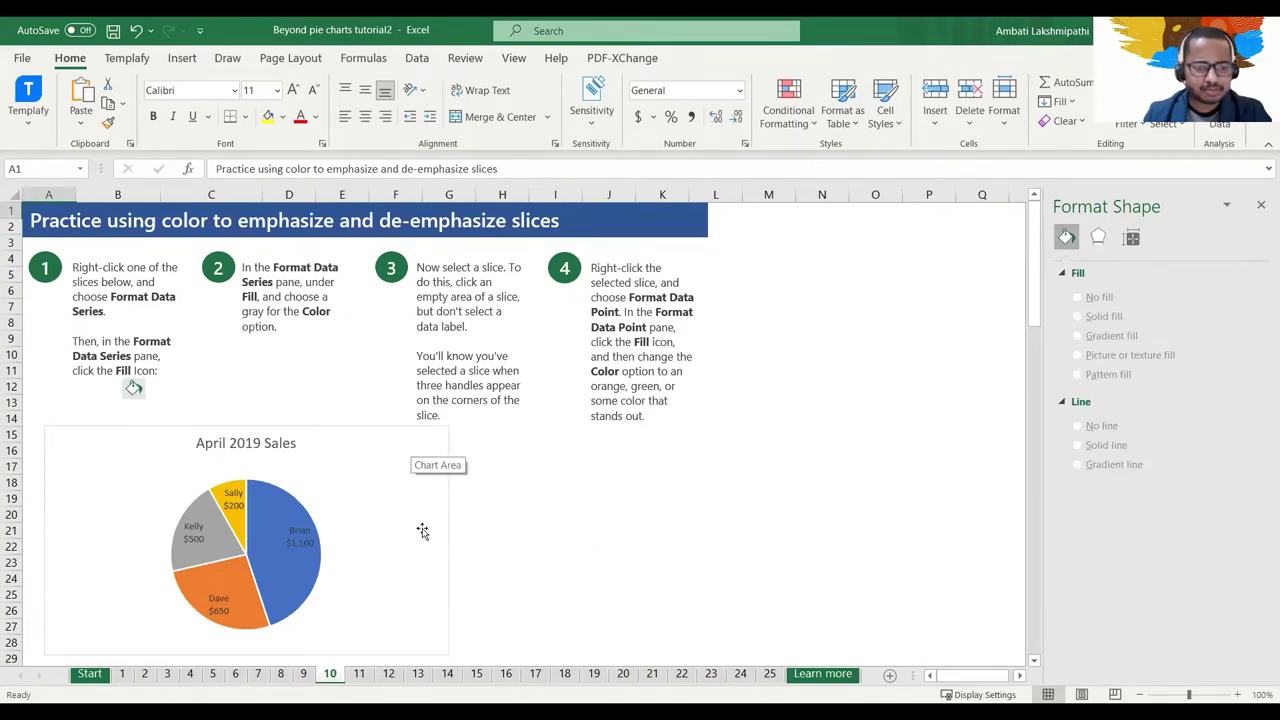
scroll(423, 526, down, 1)
scroll(423, 526, up, 1)
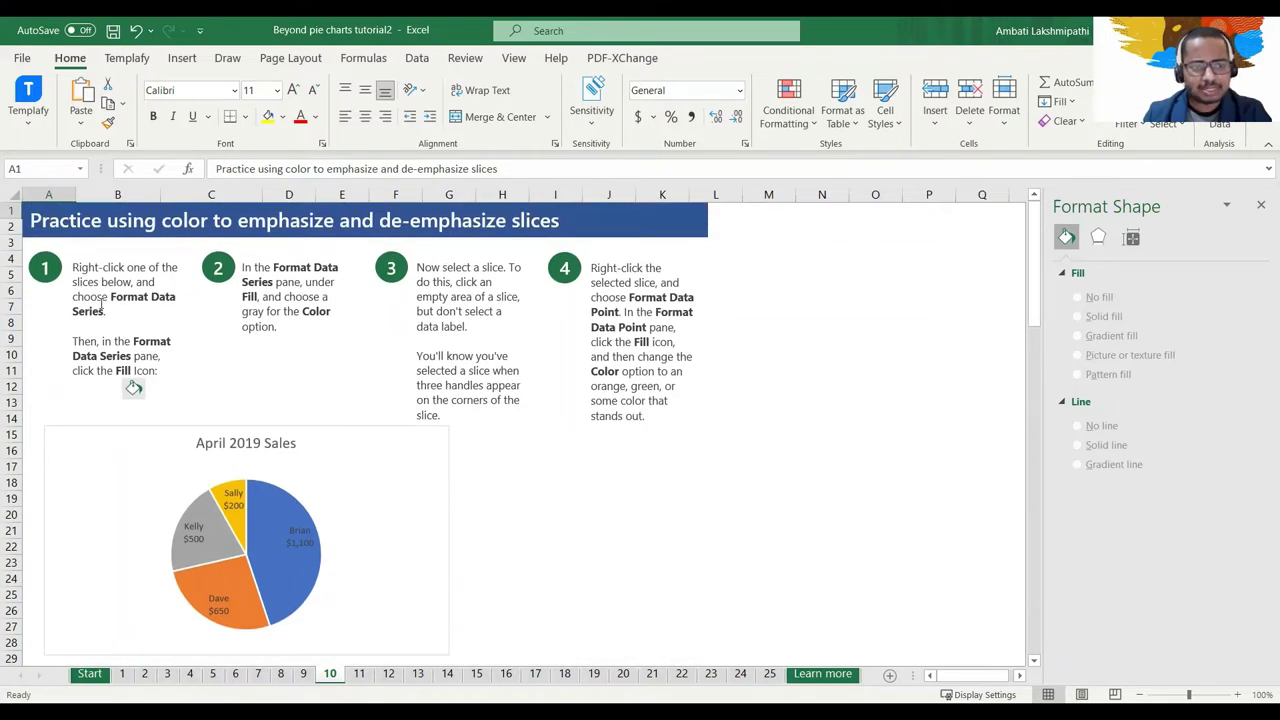
click(284, 540)
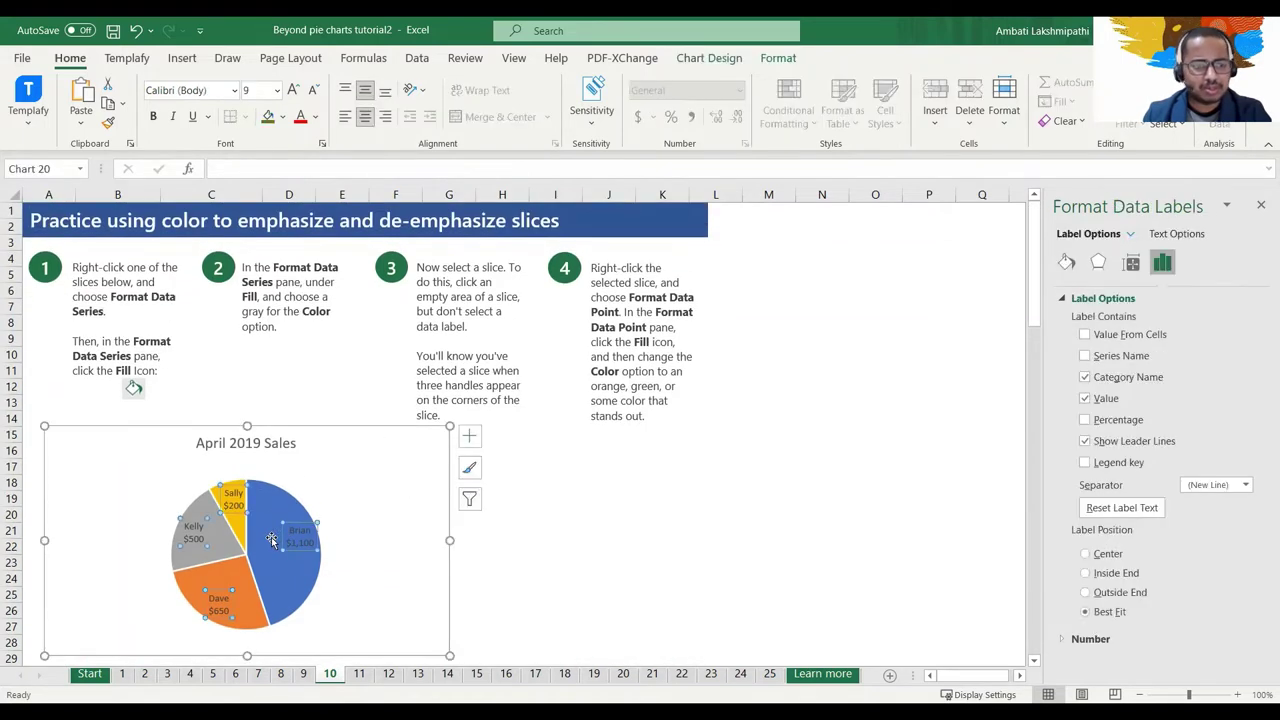
right_click(271, 540)
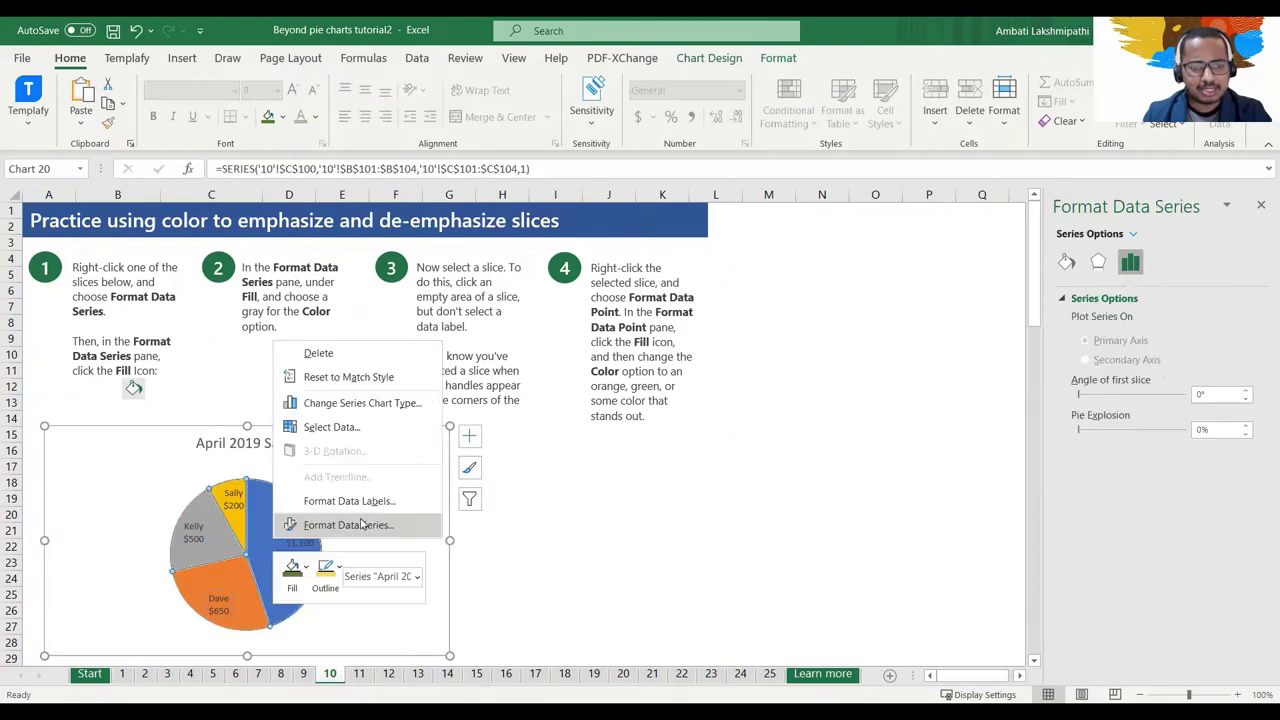
click(369, 527)
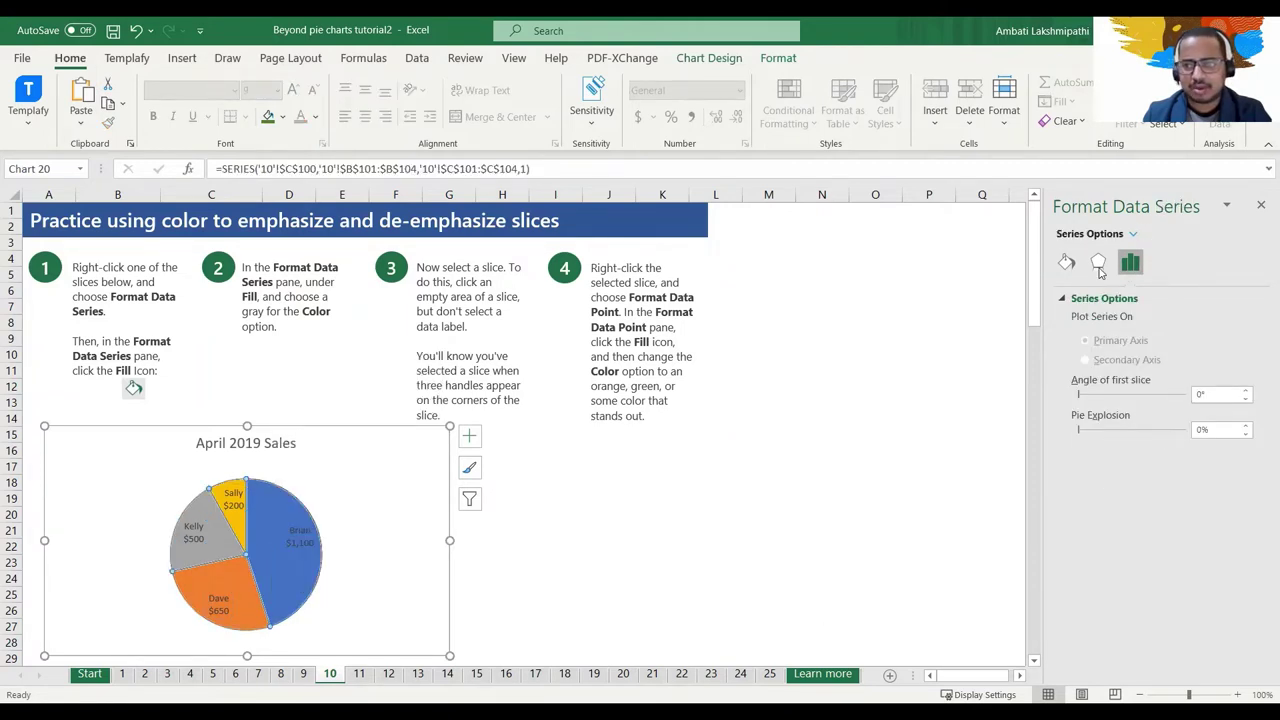
click(1068, 263)
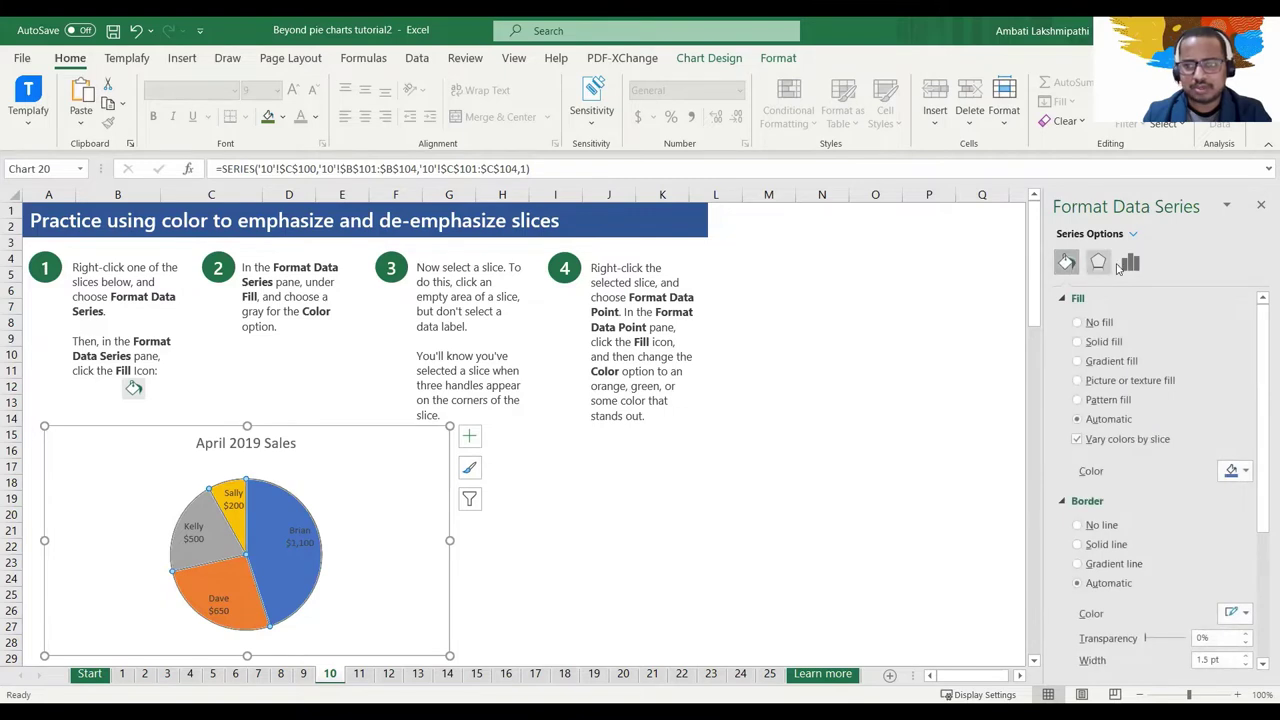
click(1102, 264)
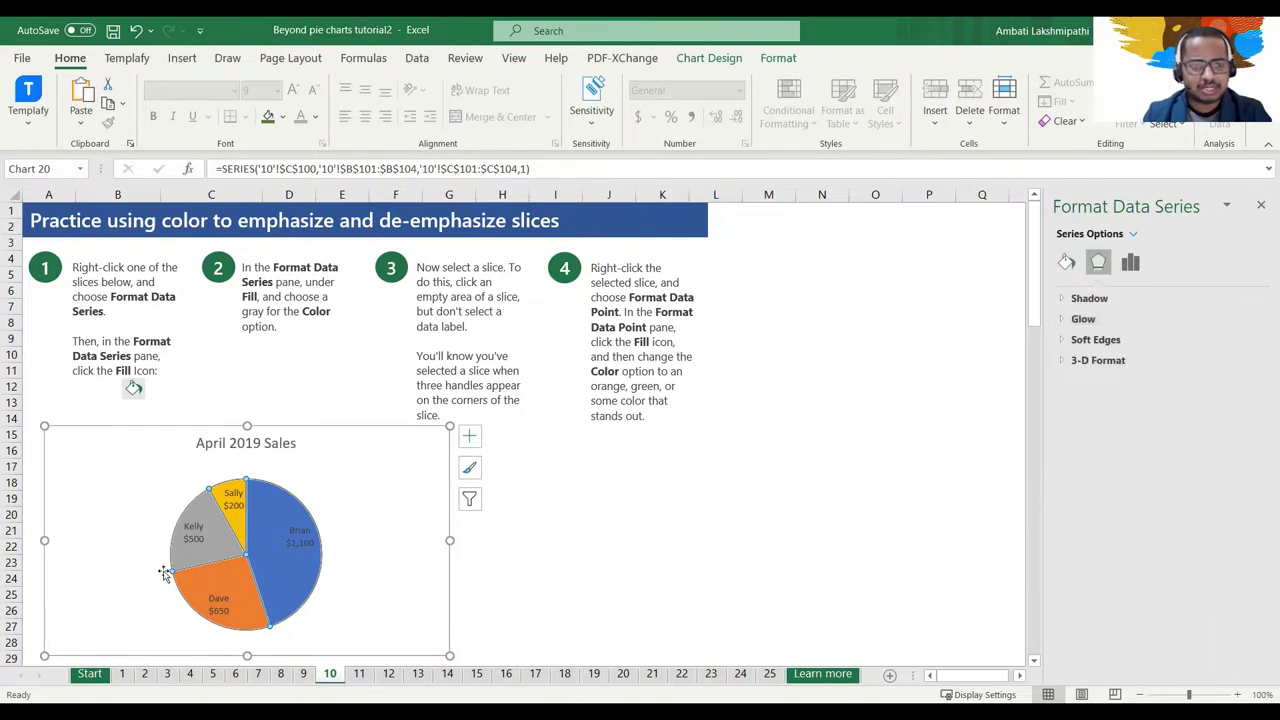
mouse_move(283, 584)
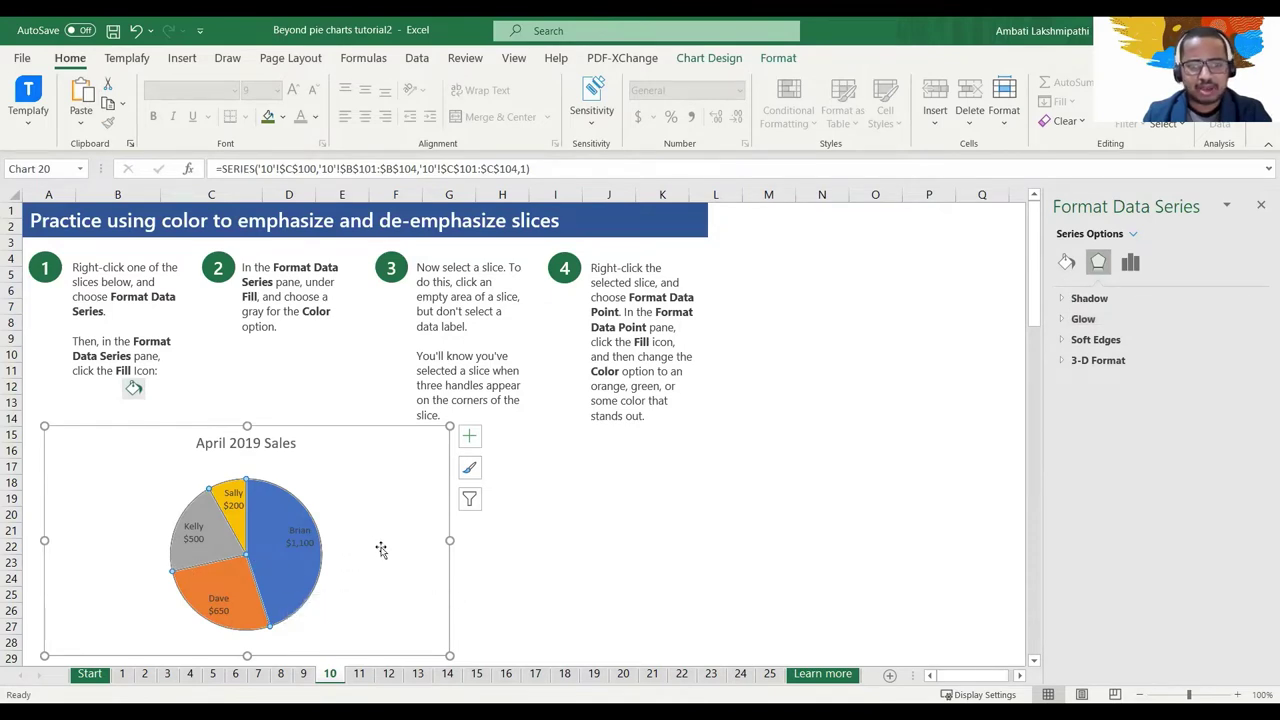
Try solid, texture and pattern fills on the sheet 10 chart area, restore the automatic fill and close the formatting options
click(386, 464)
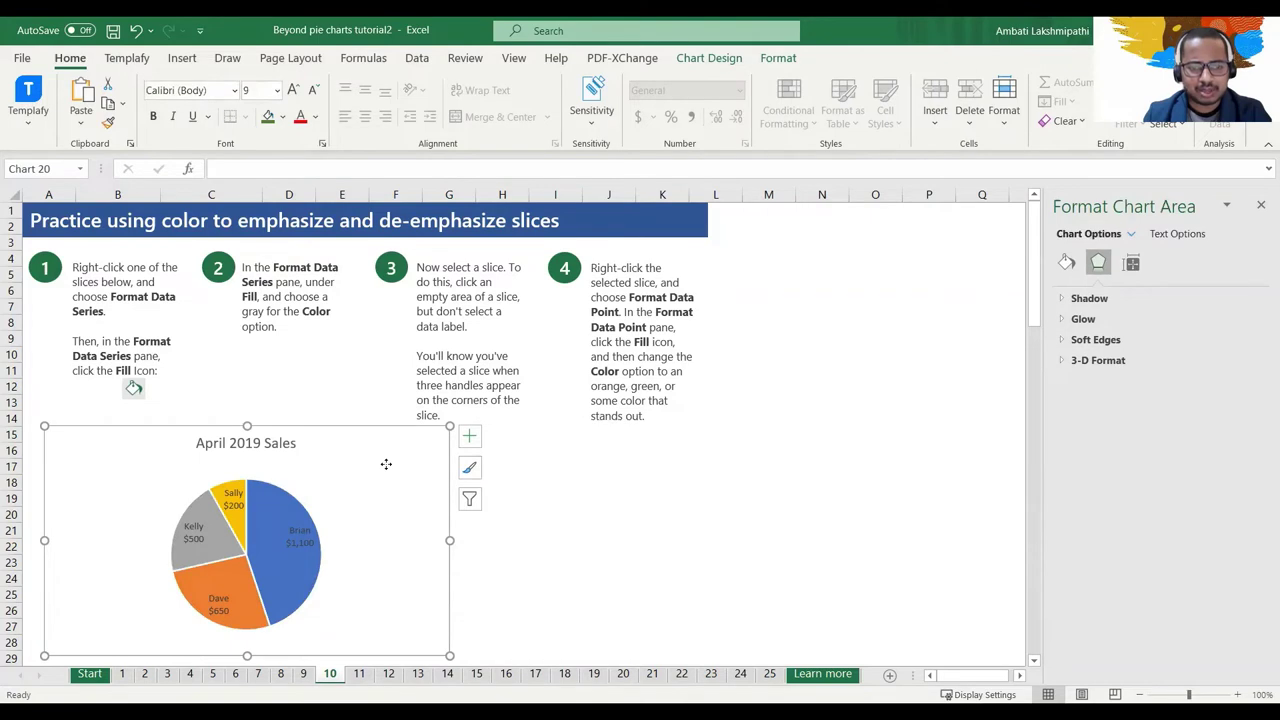
right_click(386, 464)
click(481, 665)
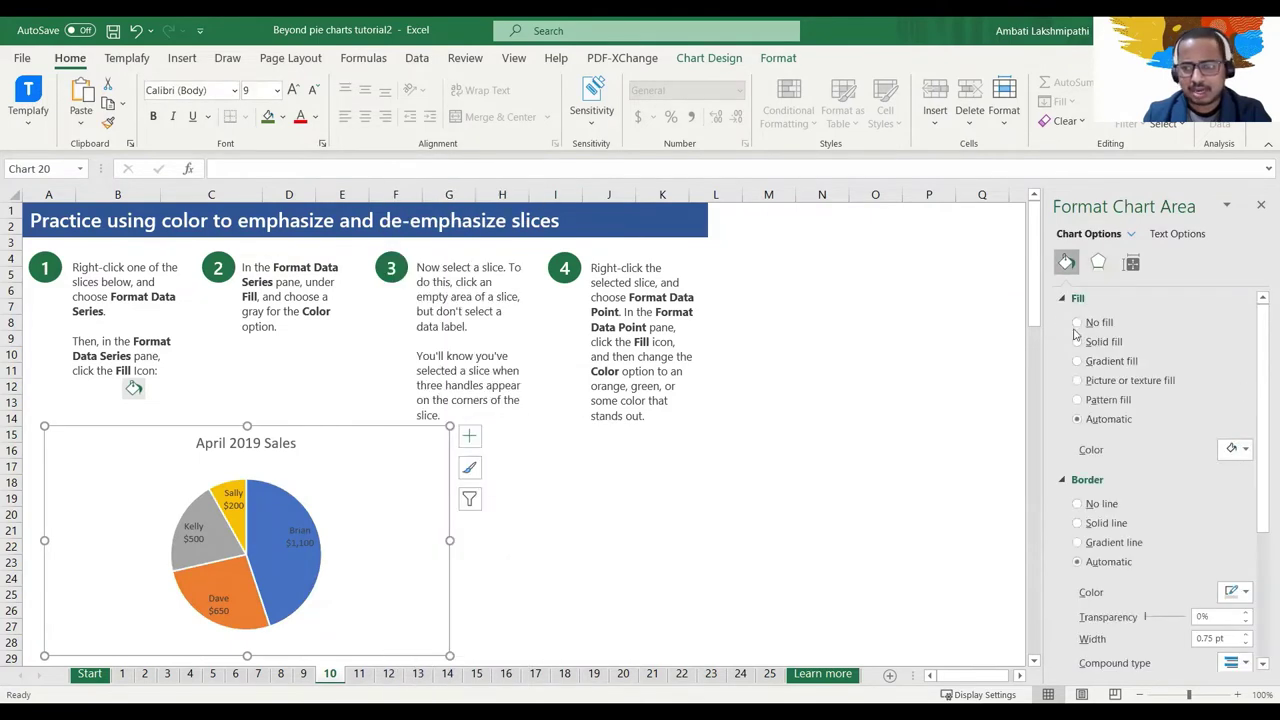
click(1077, 341)
click(1090, 381)
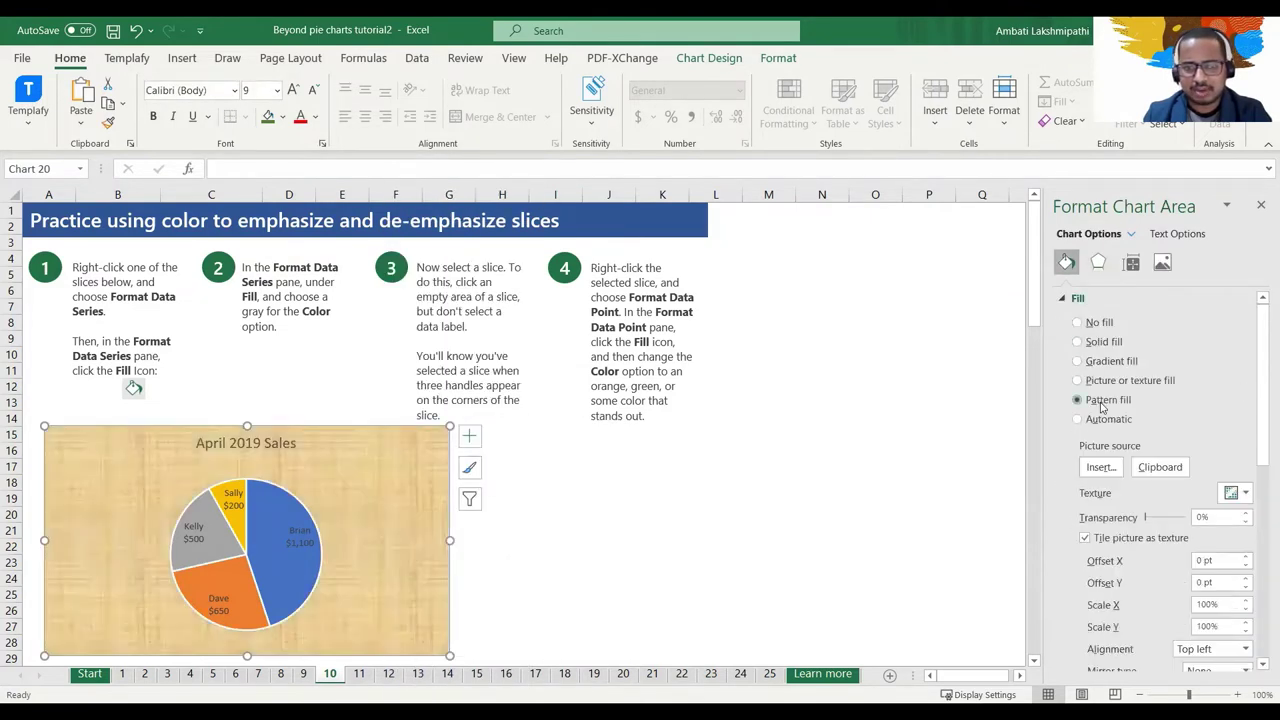
click(1105, 418)
click(1261, 206)
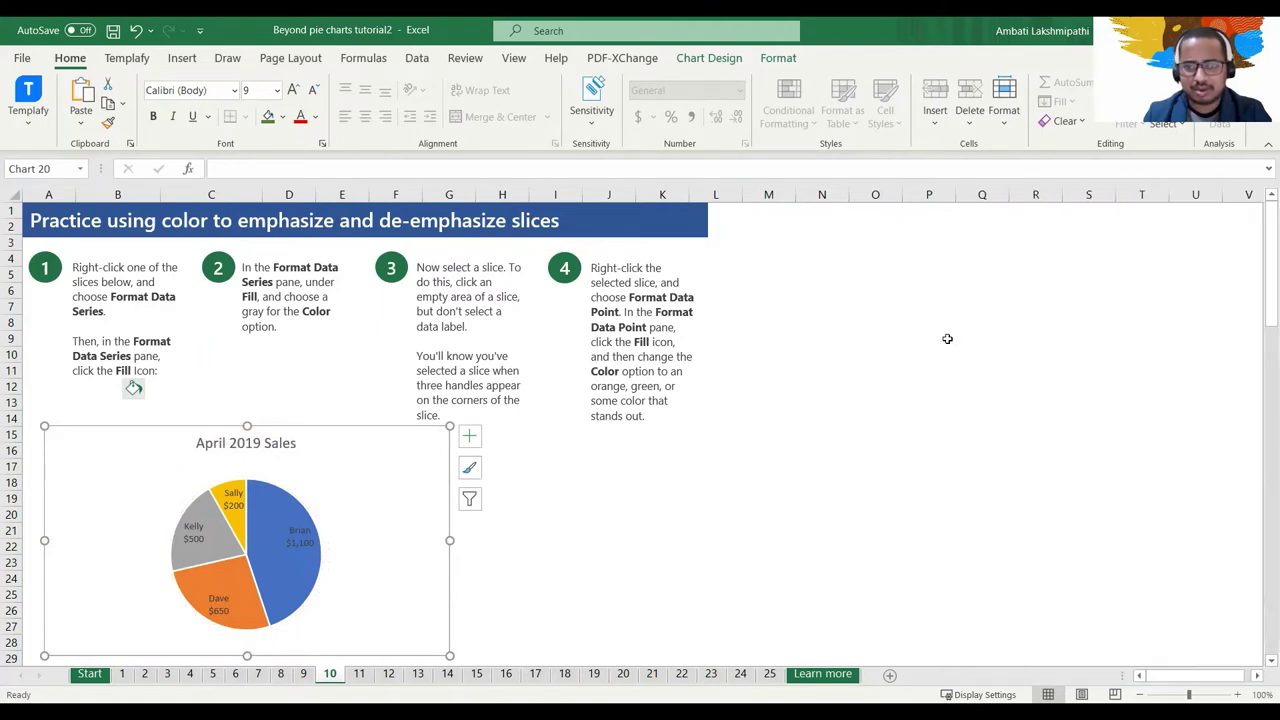
click(702, 492)
Advance past the doughnut chart tip on sheet 11 to the donut chart practice on sheet 12
scroll(715, 524, down, 1)
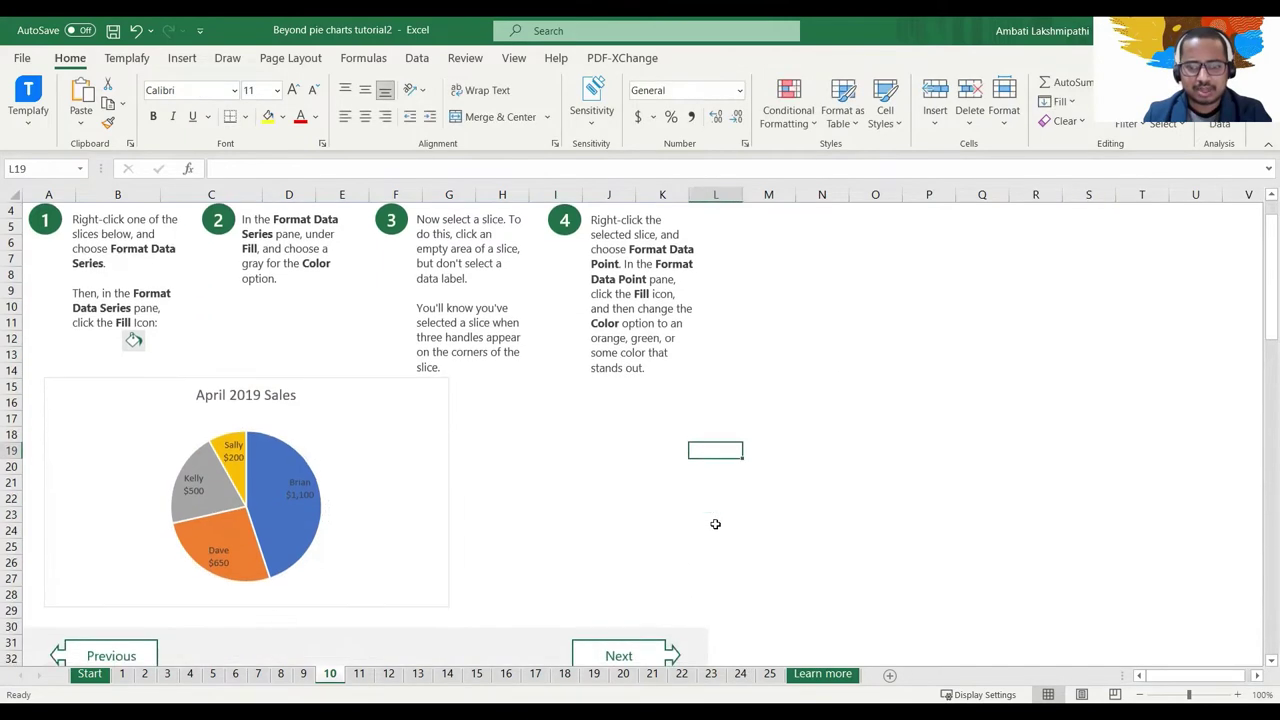
click(640, 655)
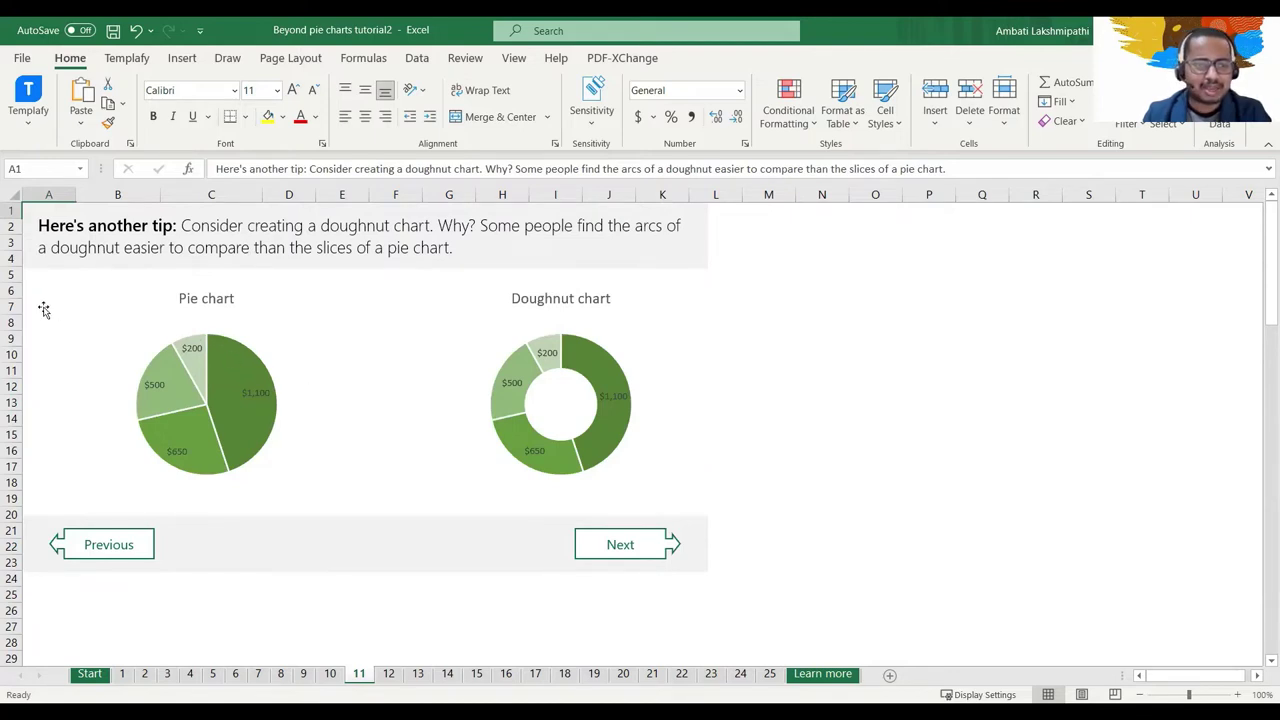
click(228, 365)
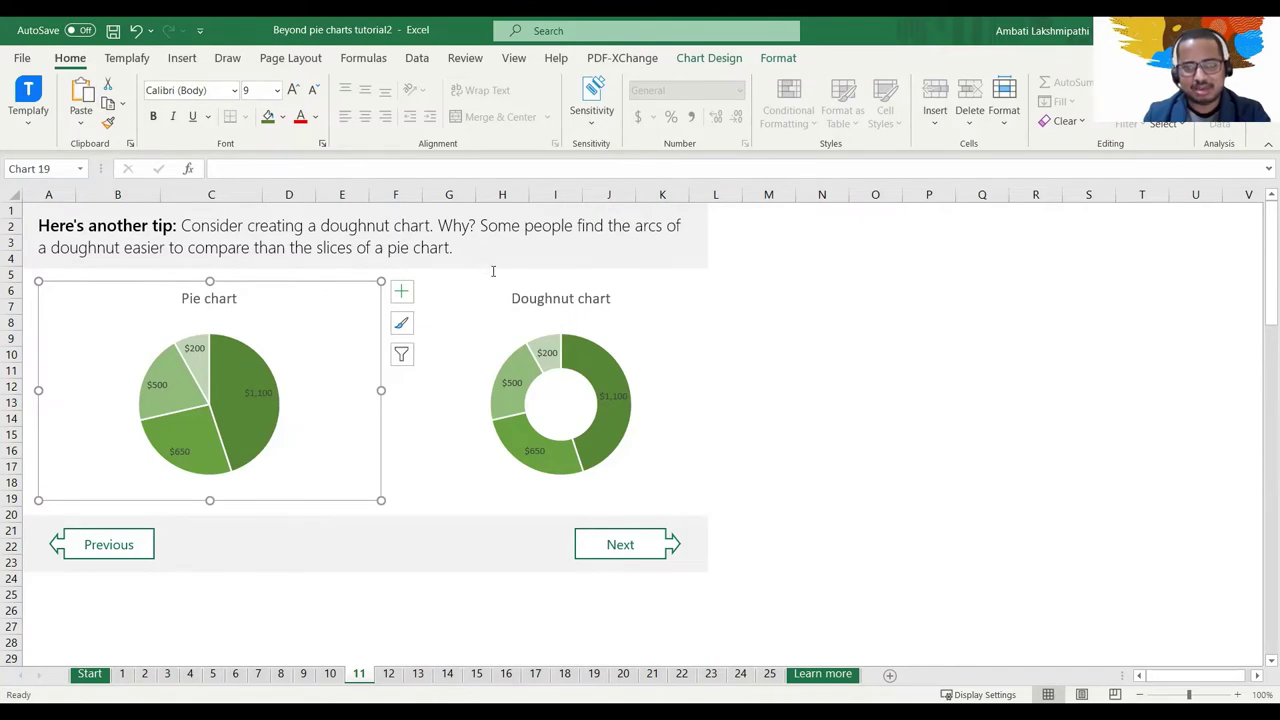
click(605, 537)
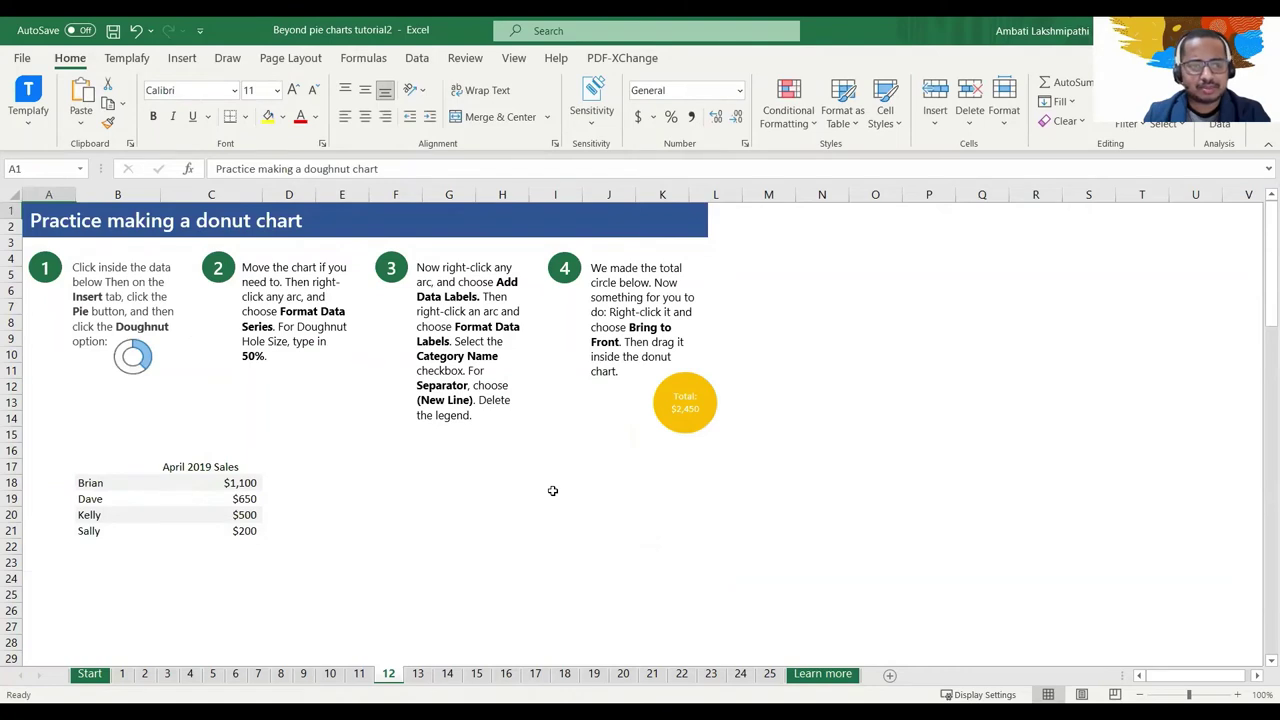
Insert a doughnut chart from the April 2019 Sales data and move it to the empty area beside the instructions
click(243, 487)
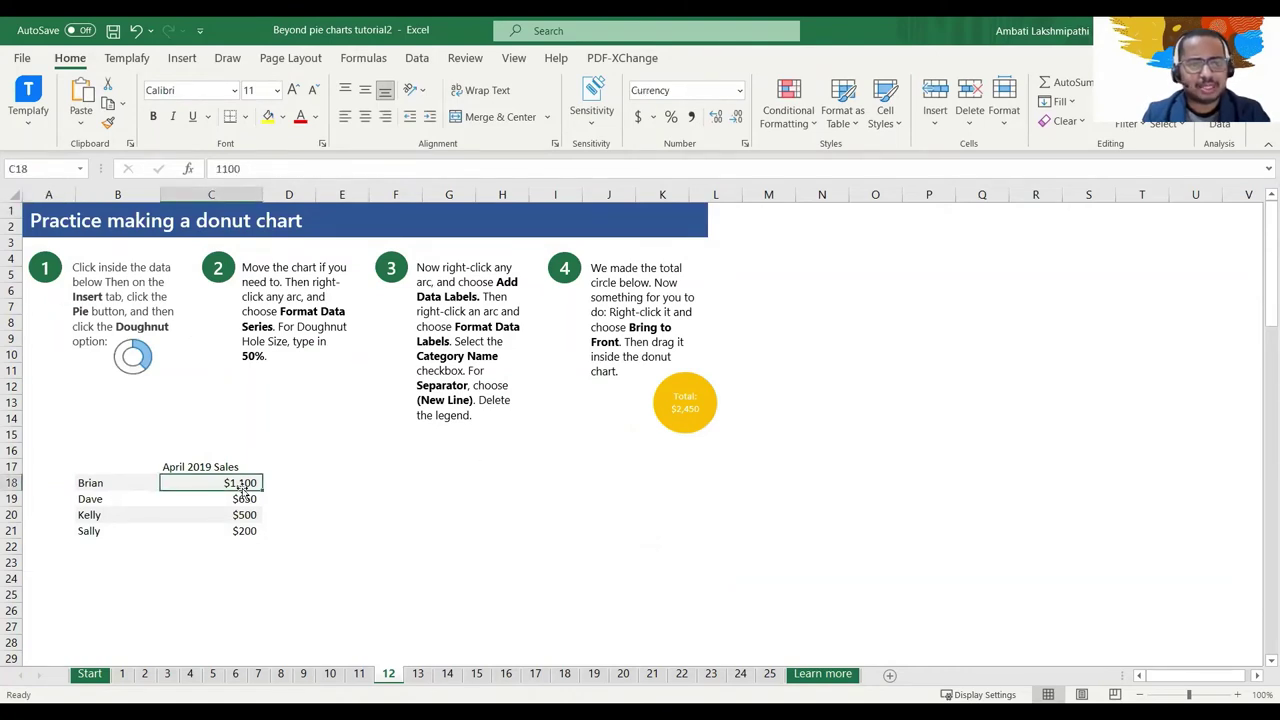
click(182, 58)
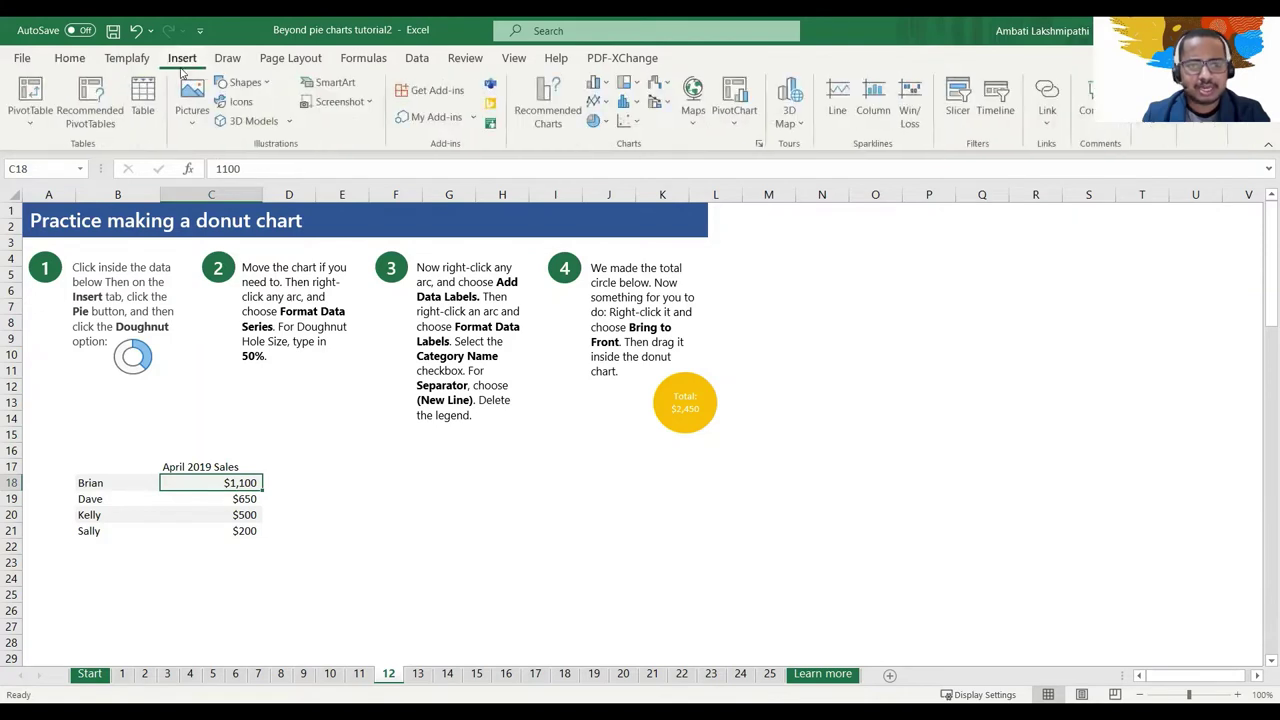
click(596, 121)
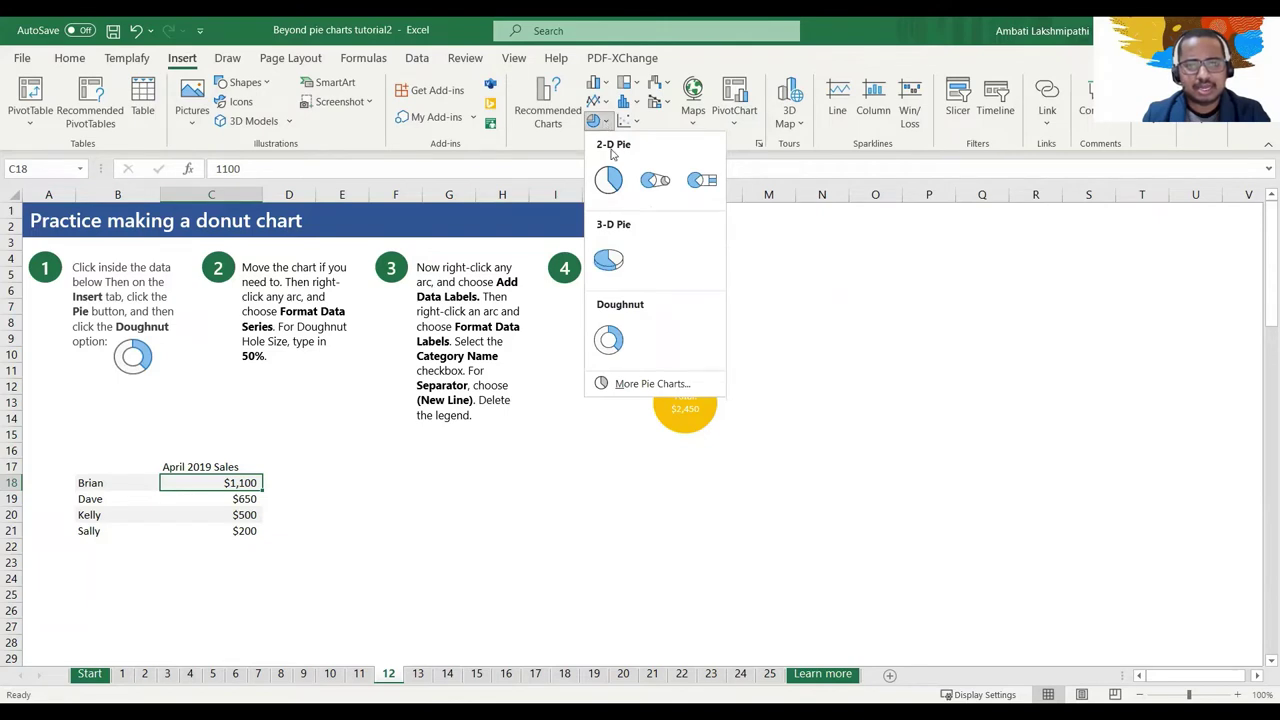
click(615, 338)
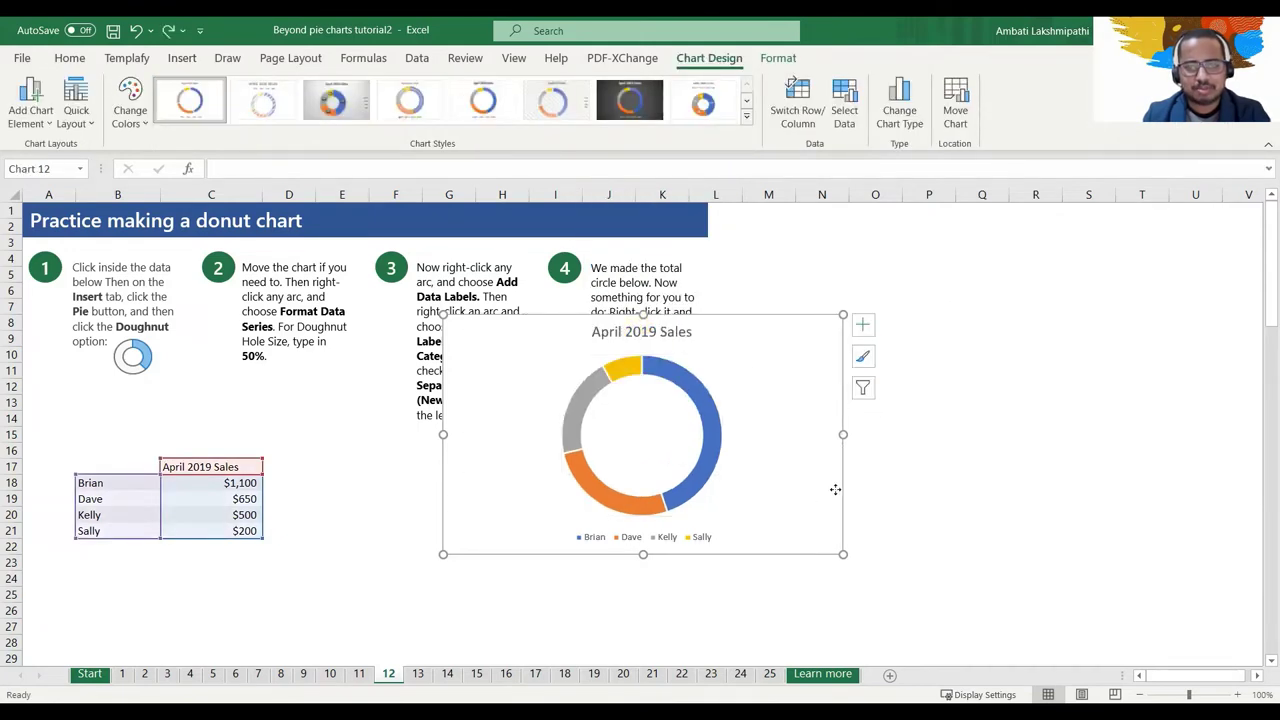
drag(835, 489, 1126, 456)
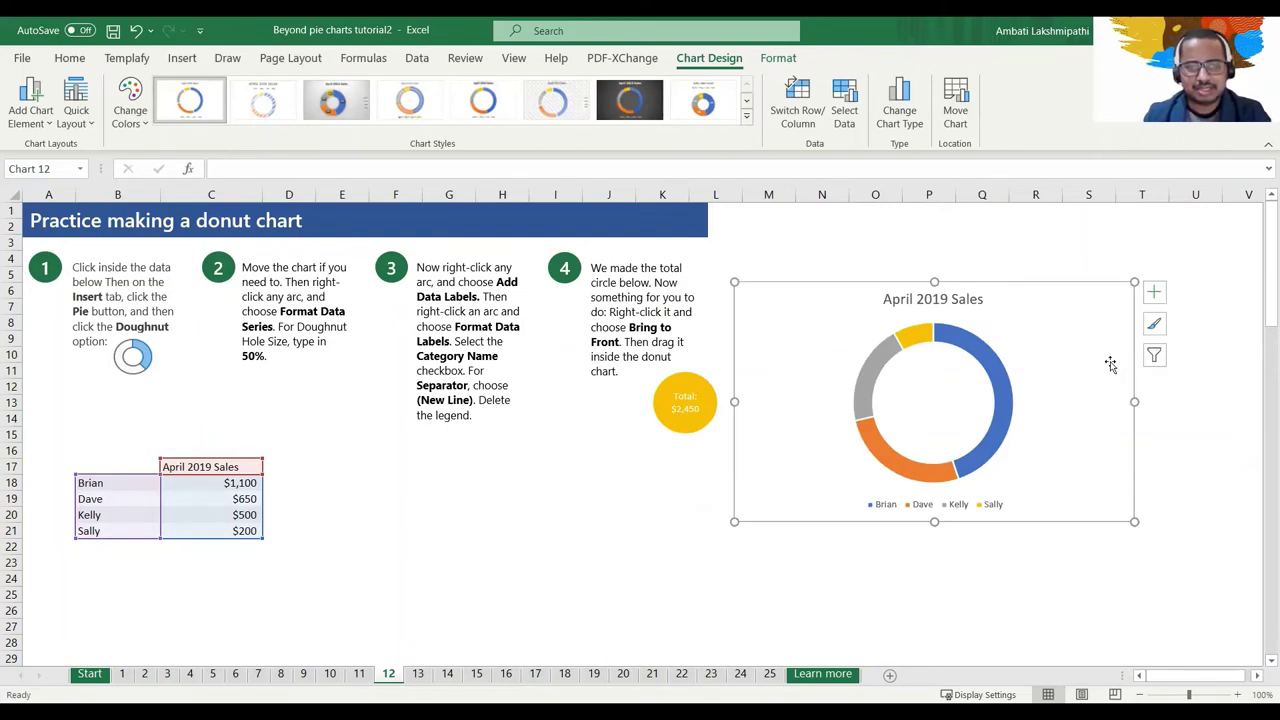
Add data labels to all arcs of the April 2019 Sales doughnut chart
double_click(1058, 320)
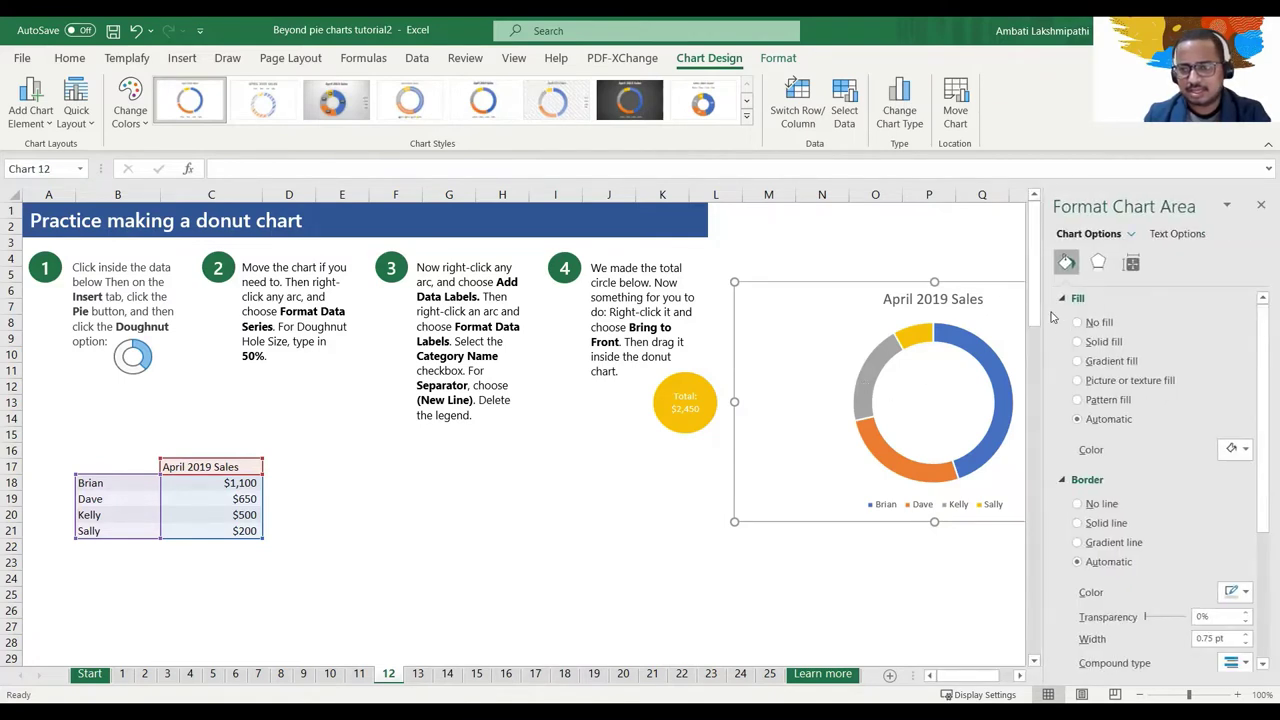
click(990, 358)
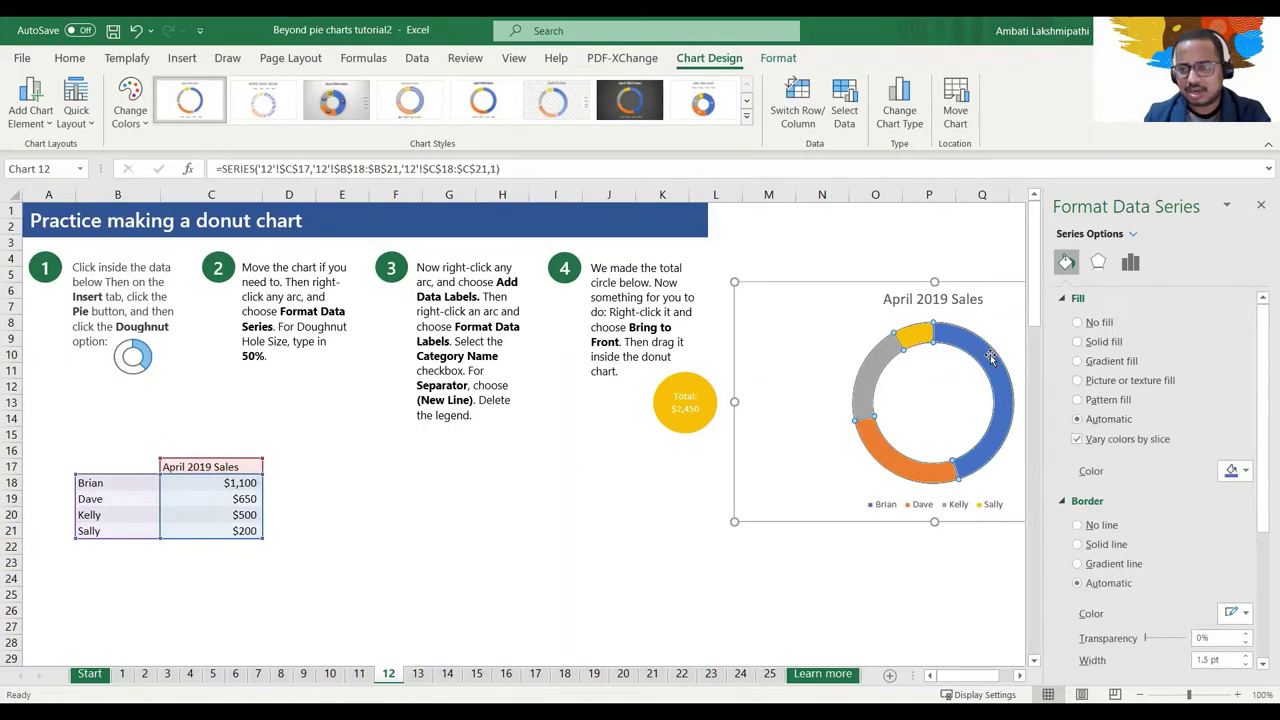
click(990, 358)
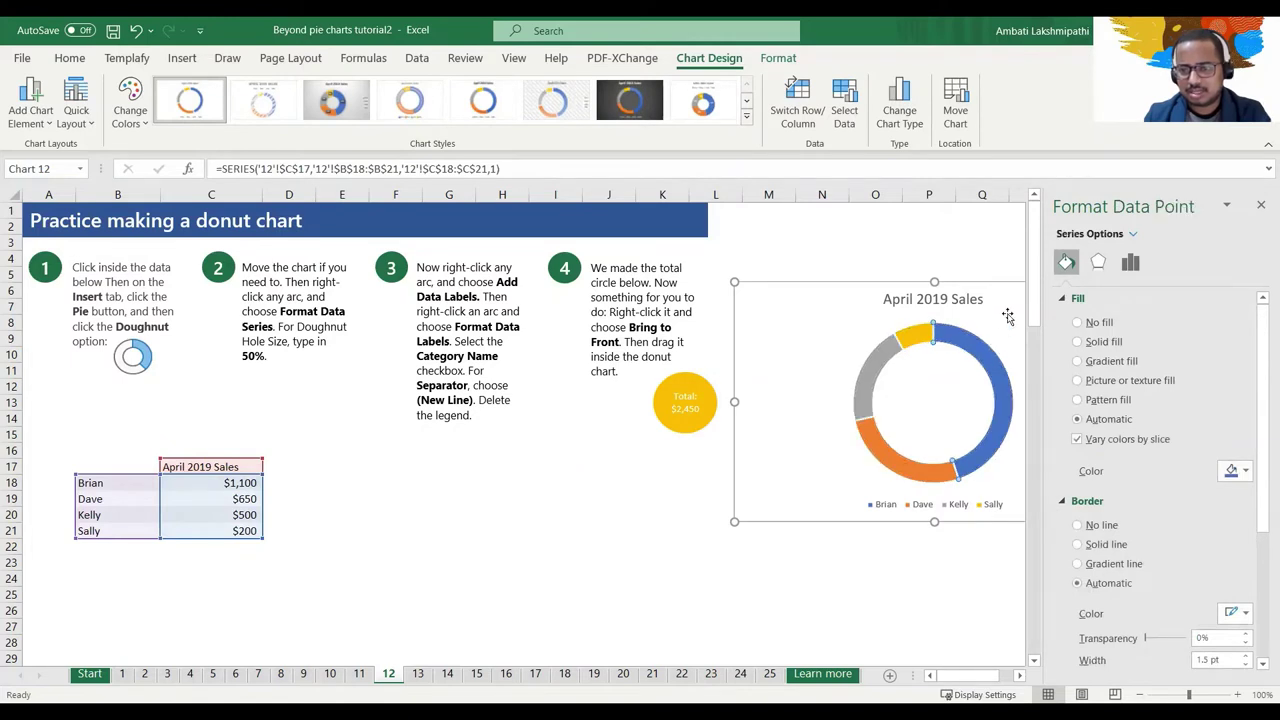
key(Escape)
right_click(993, 366)
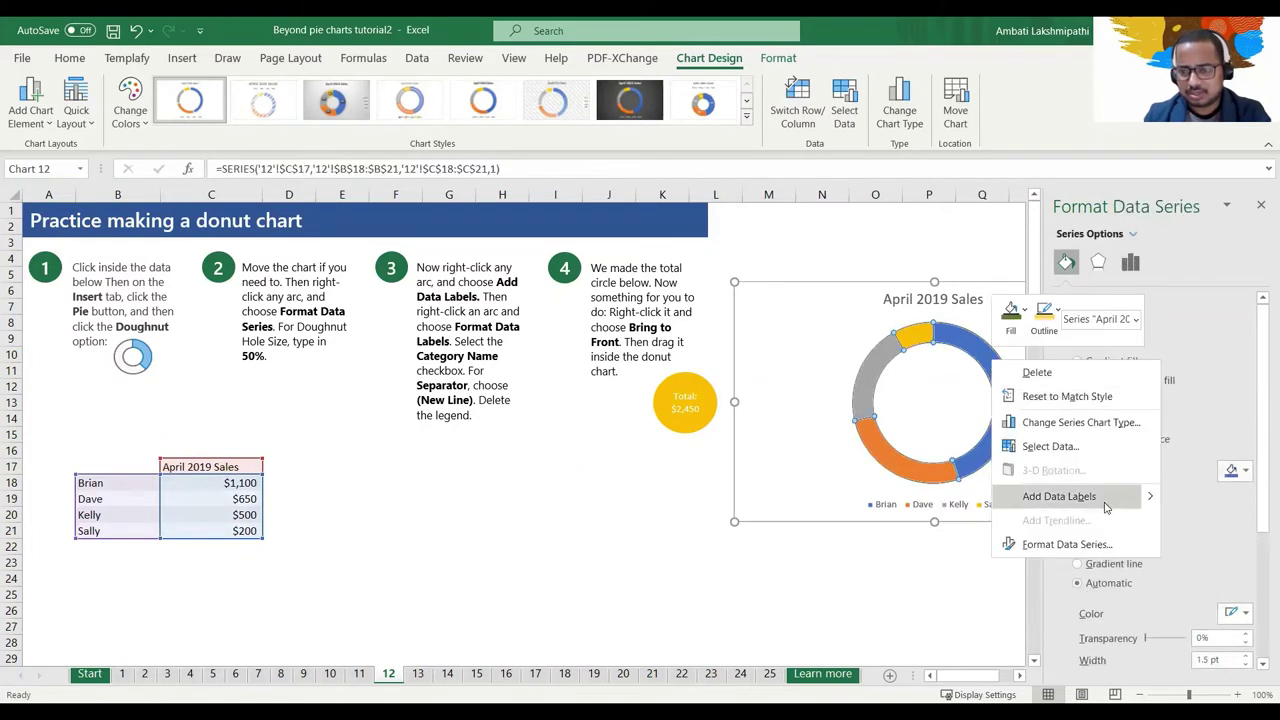
click(1103, 507)
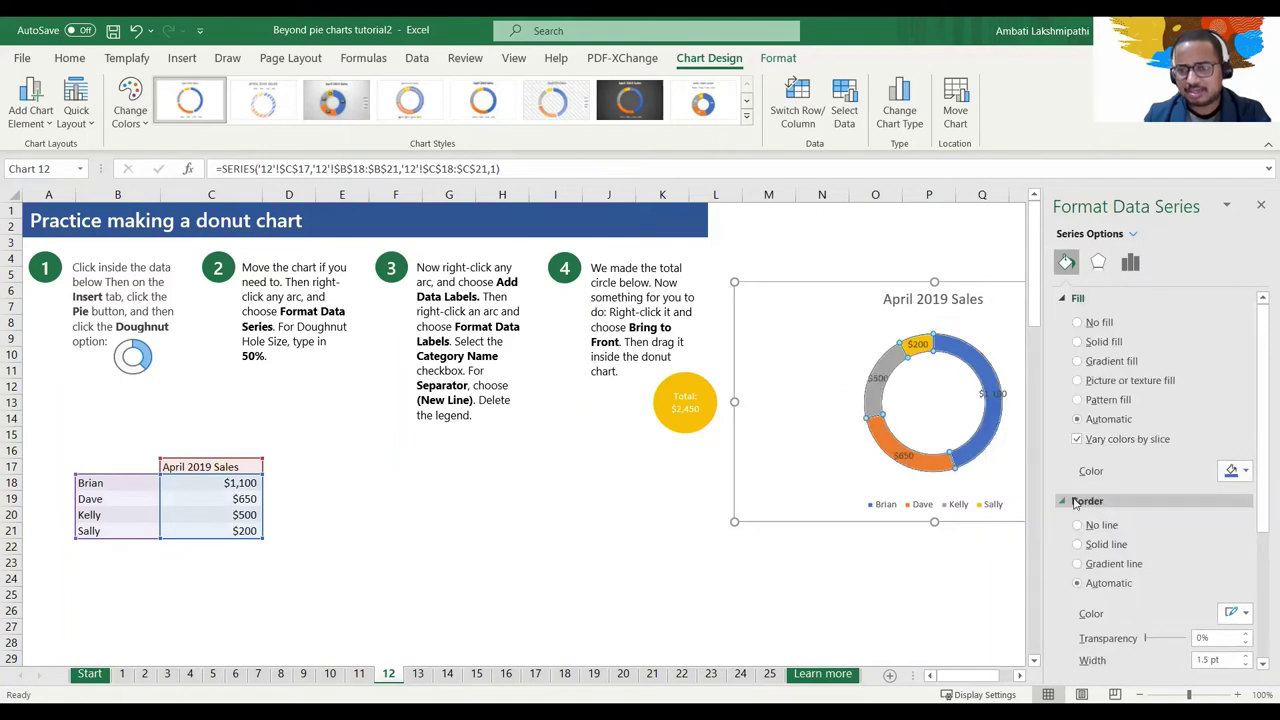
Set the separator of the April 2019 Sales doughnut chart's data labels to (New Line)
click(1260, 205)
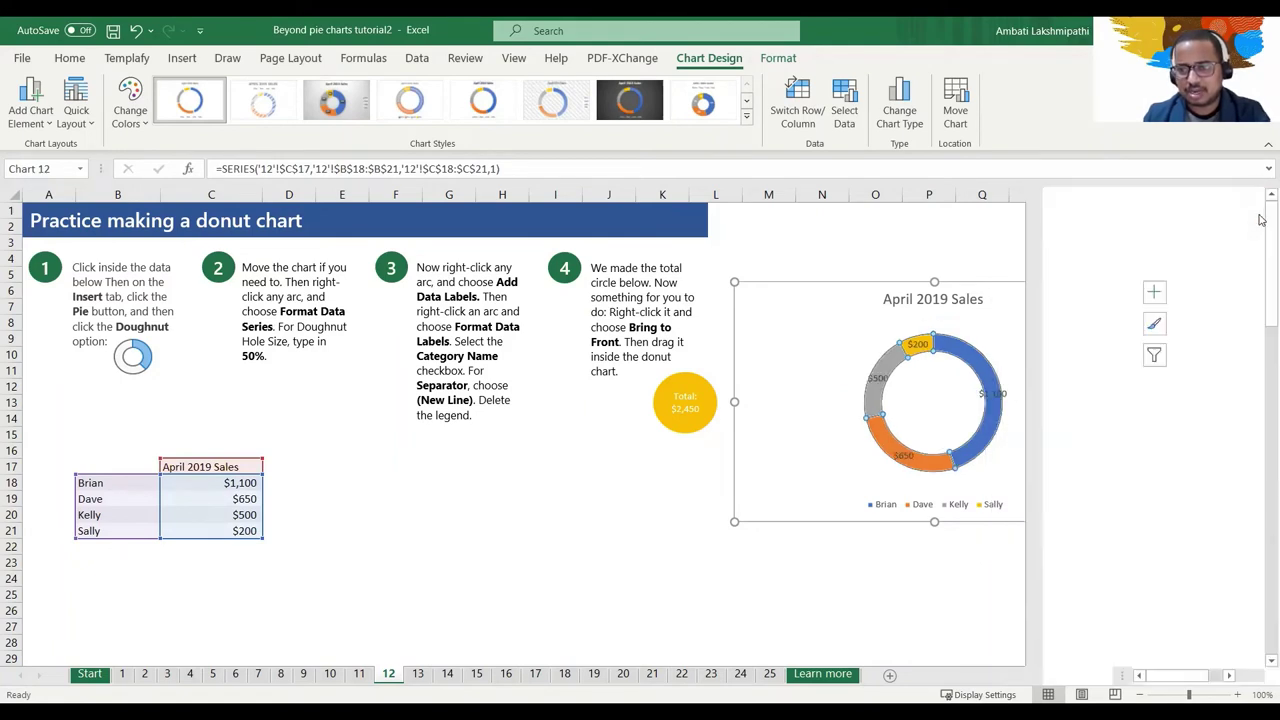
click(1066, 482)
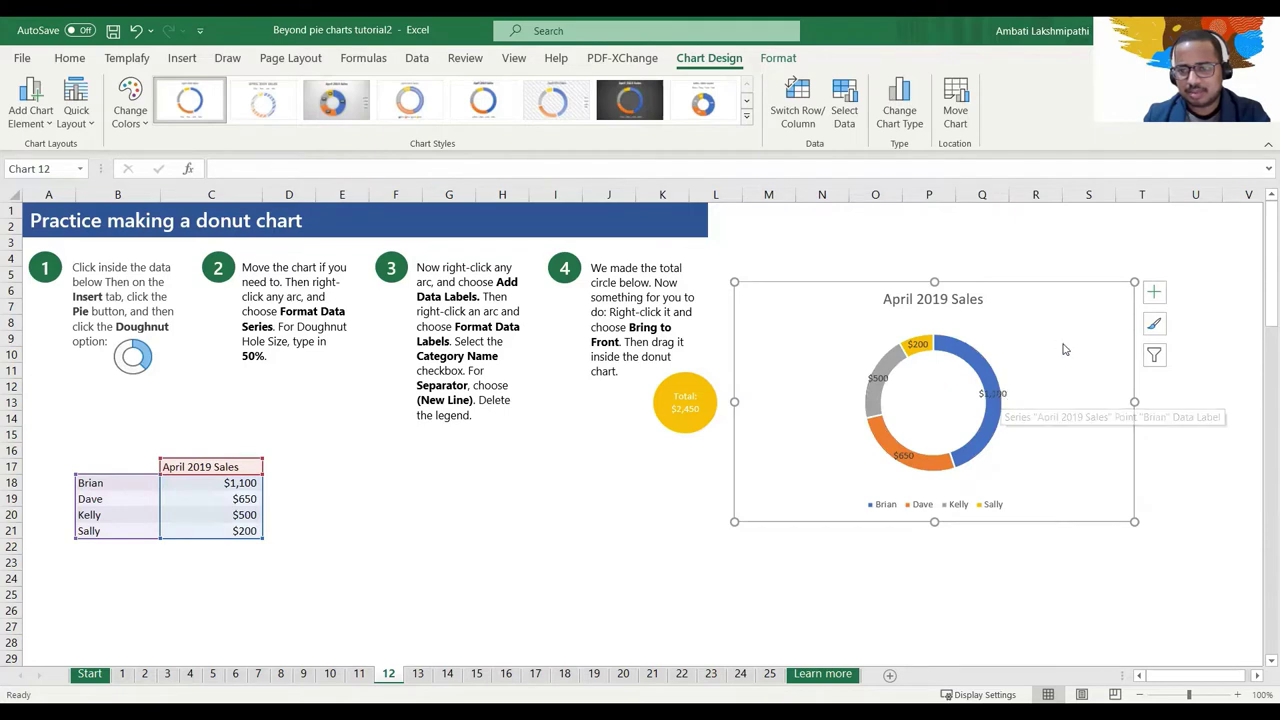
click(978, 370)
right_click(978, 370)
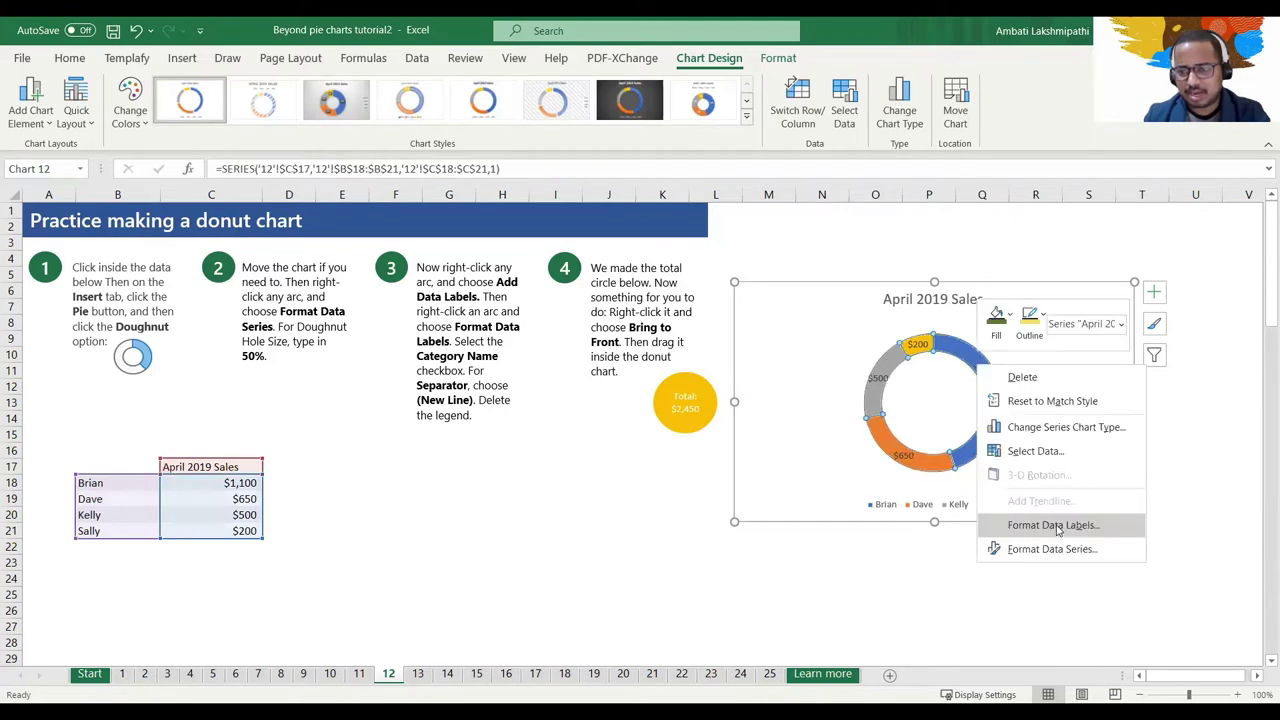
click(1043, 526)
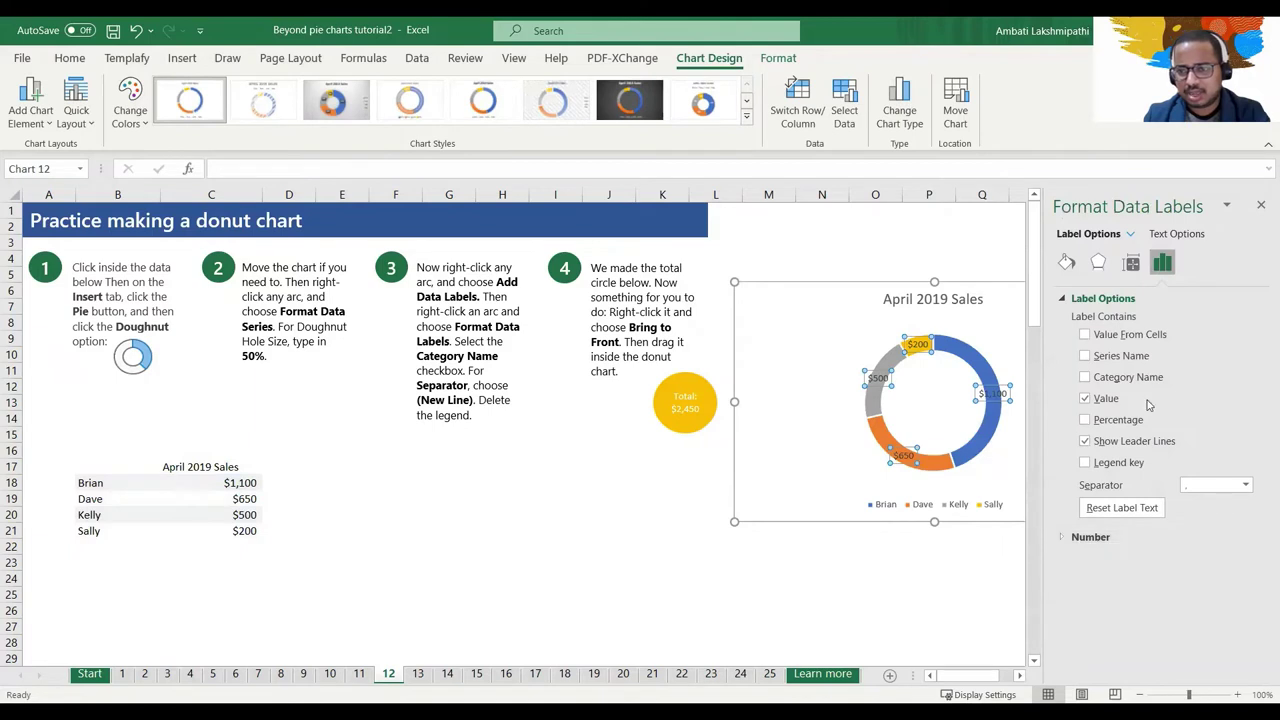
click(1245, 485)
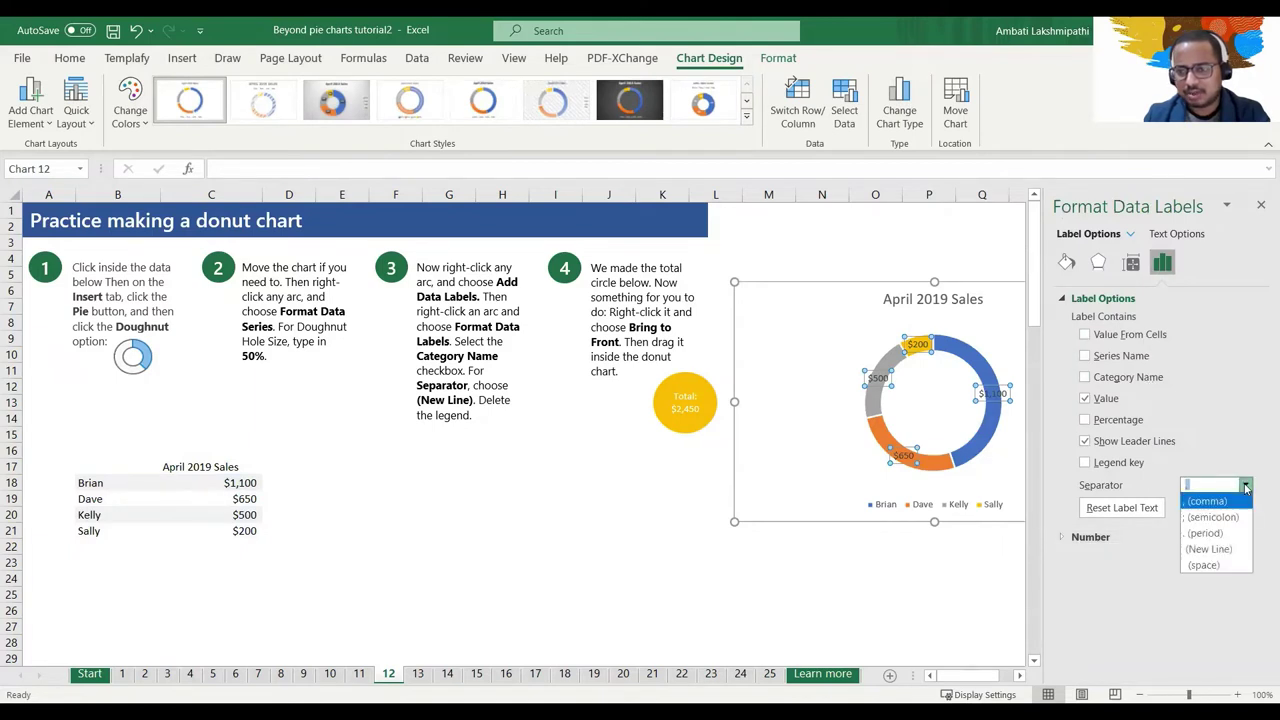
click(1230, 551)
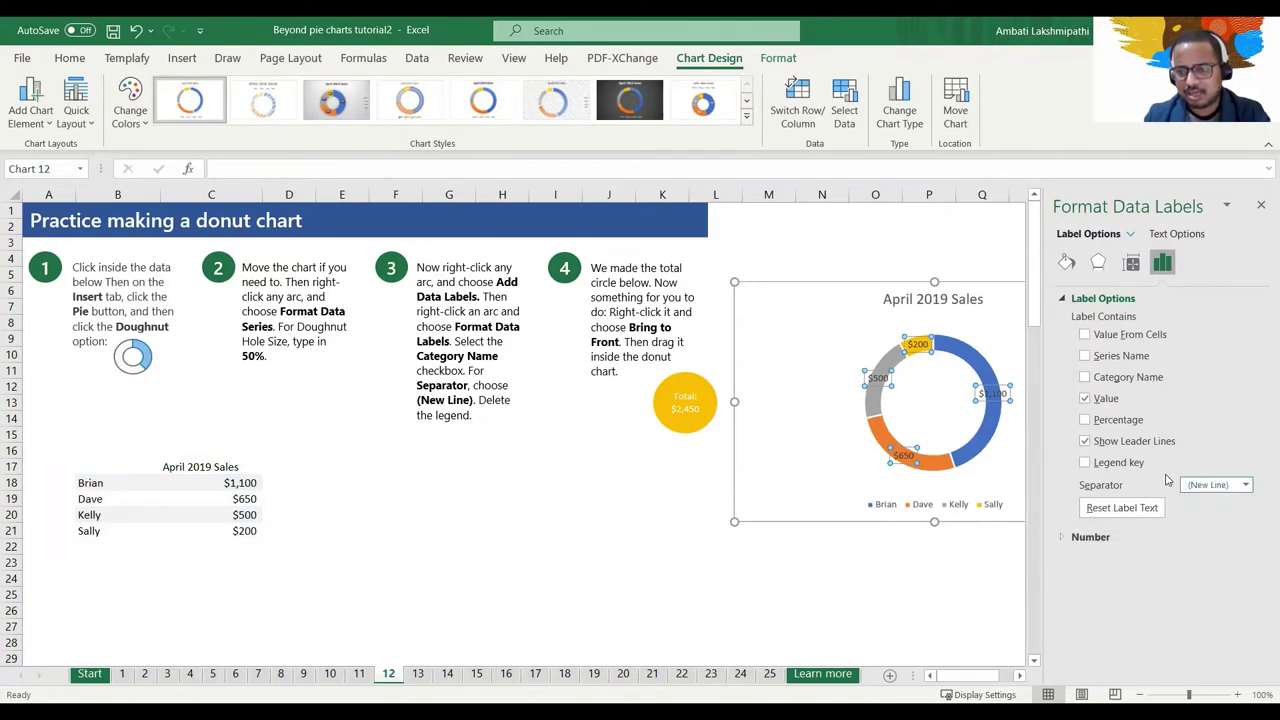
Make the doughnut's data labels show category name and percentage without the value, reset the label text and close the formatting options
click(1123, 427)
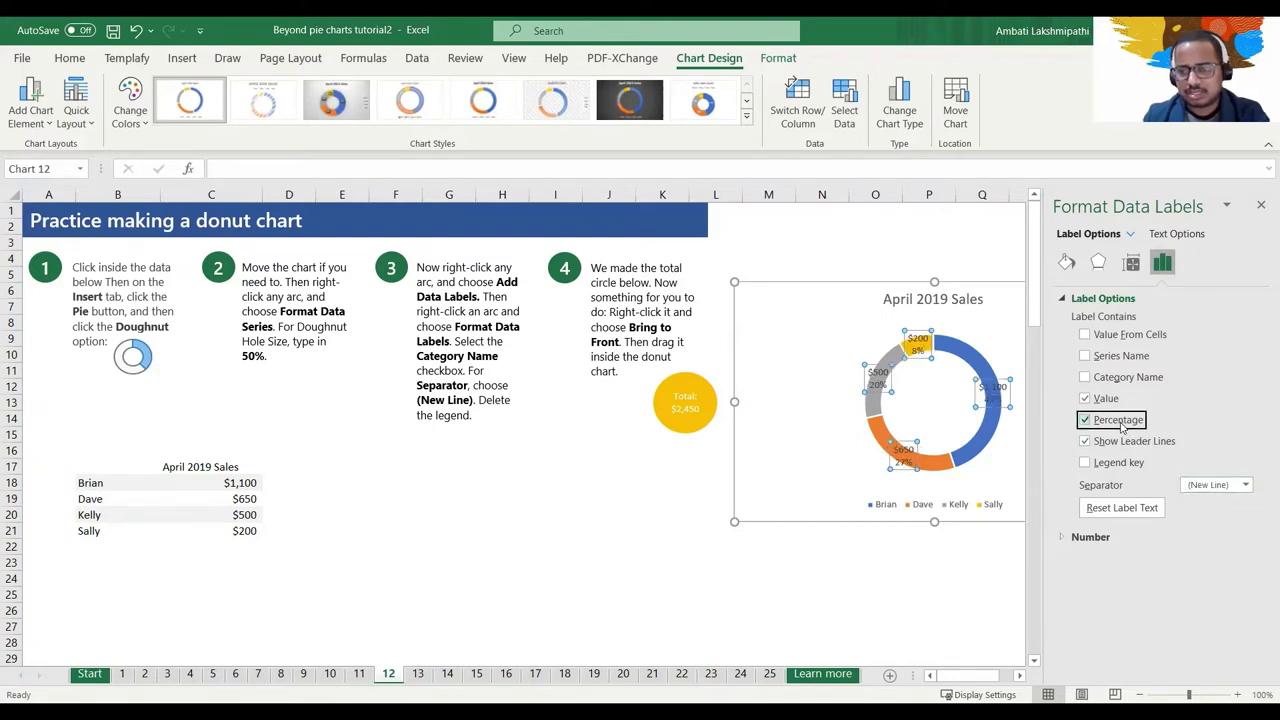
click(1112, 358)
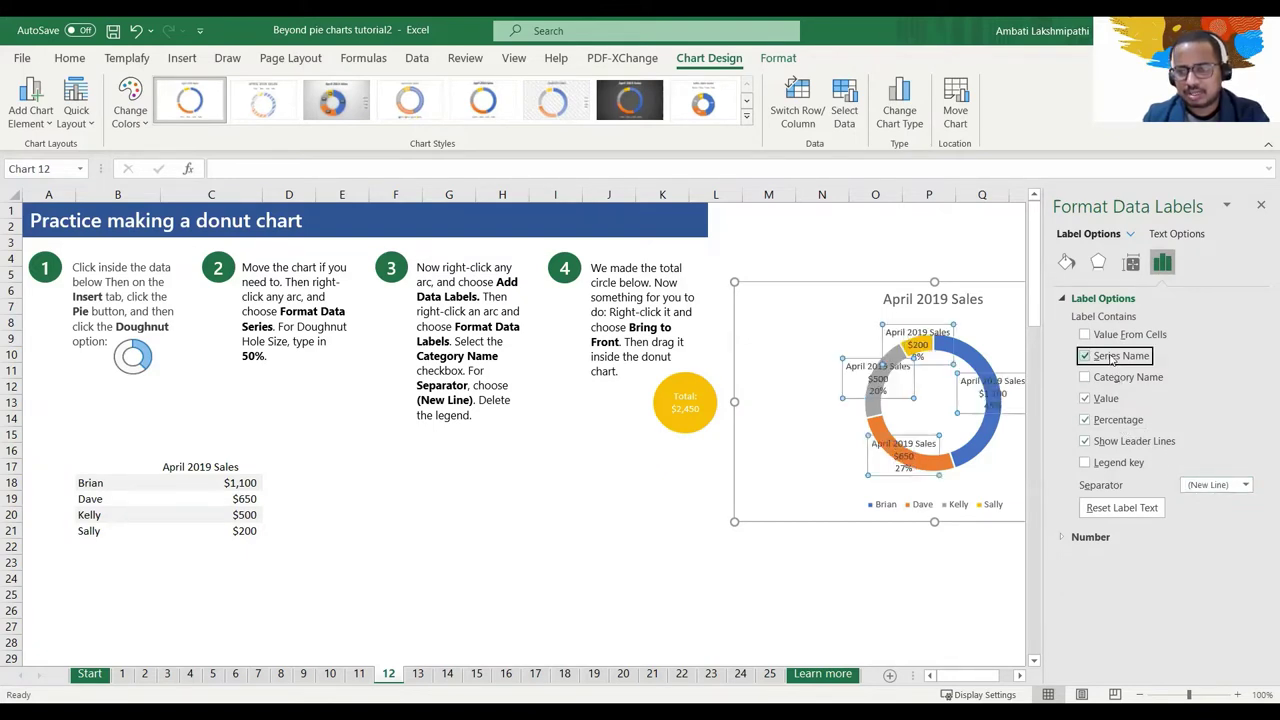
click(1112, 357)
click(1113, 378)
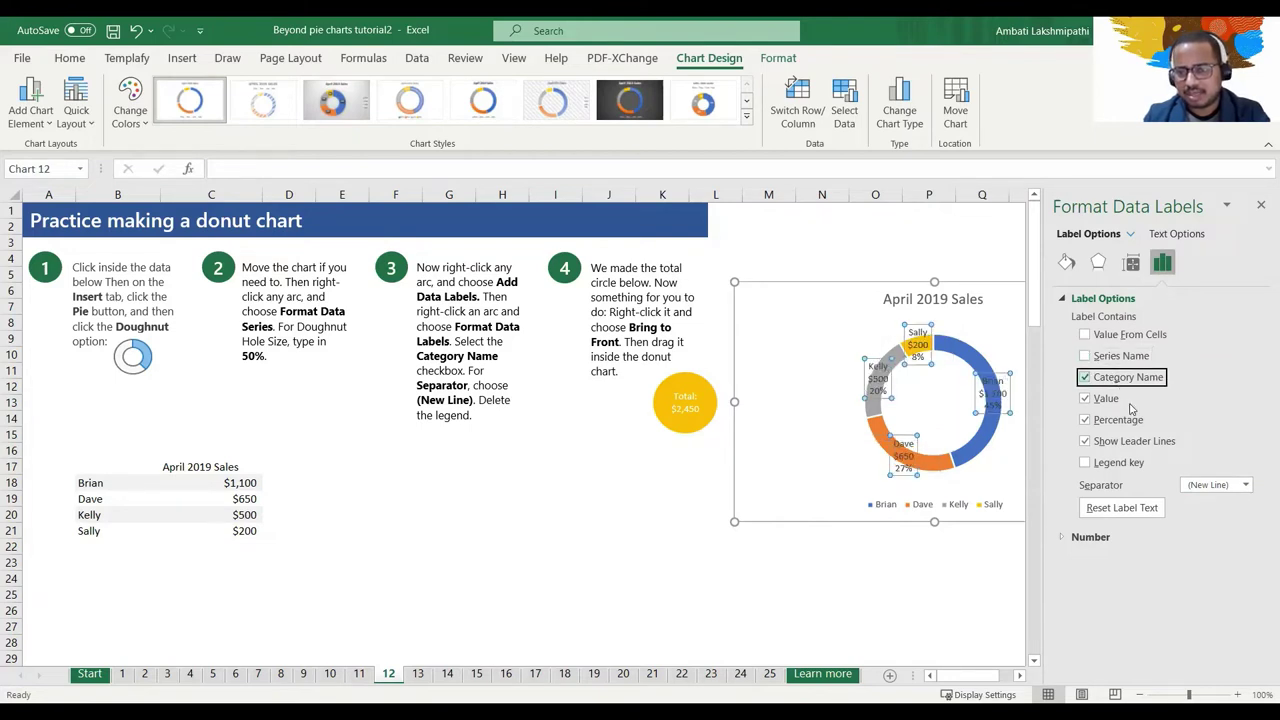
click(1106, 399)
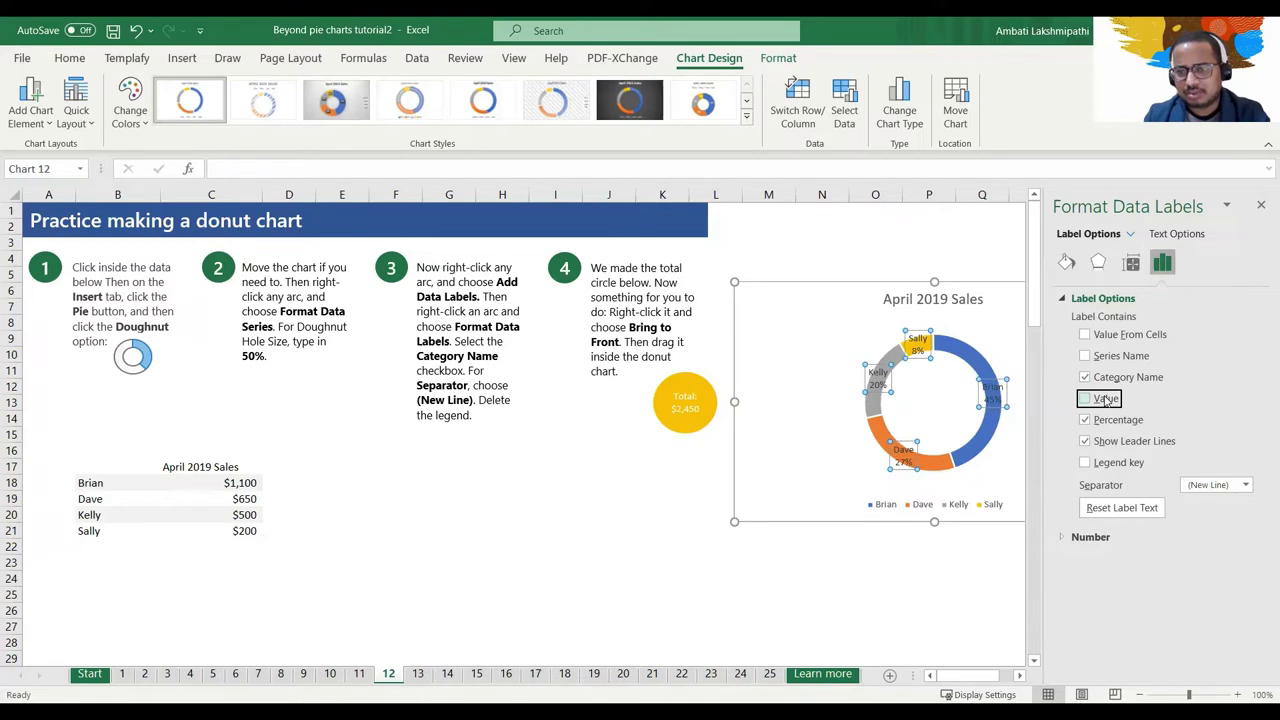
click(1119, 464)
click(1121, 466)
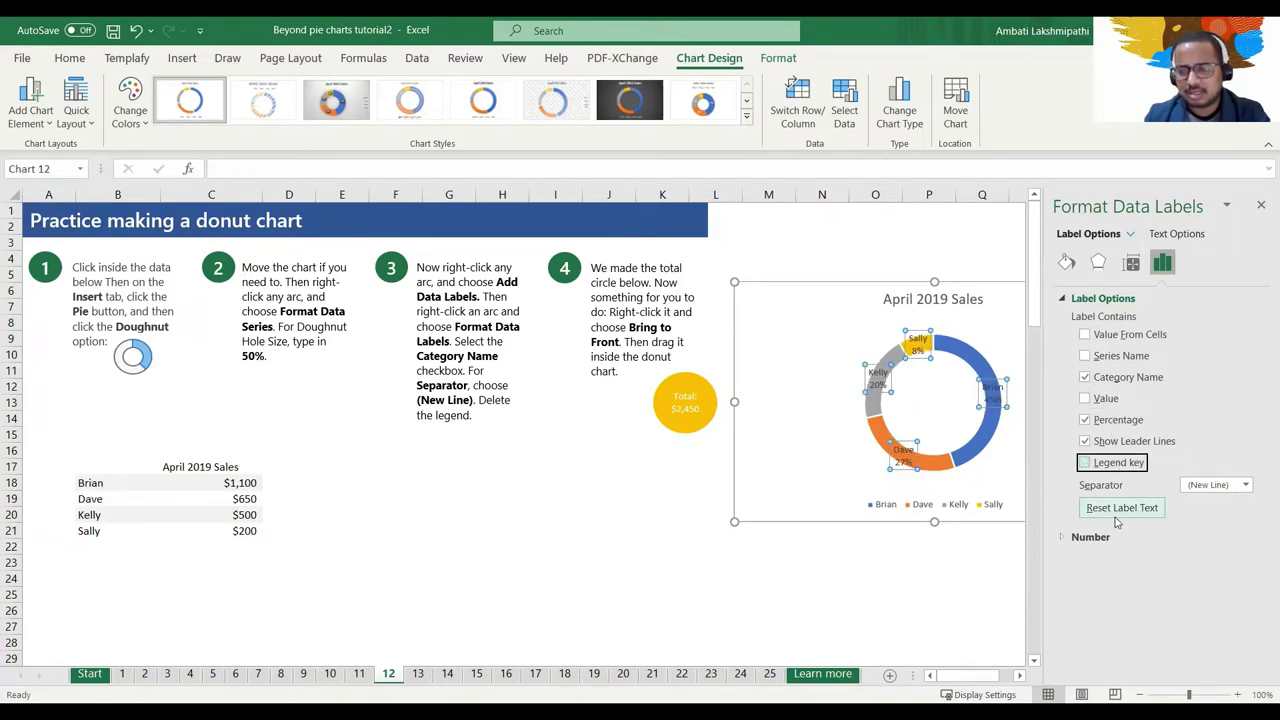
click(1118, 514)
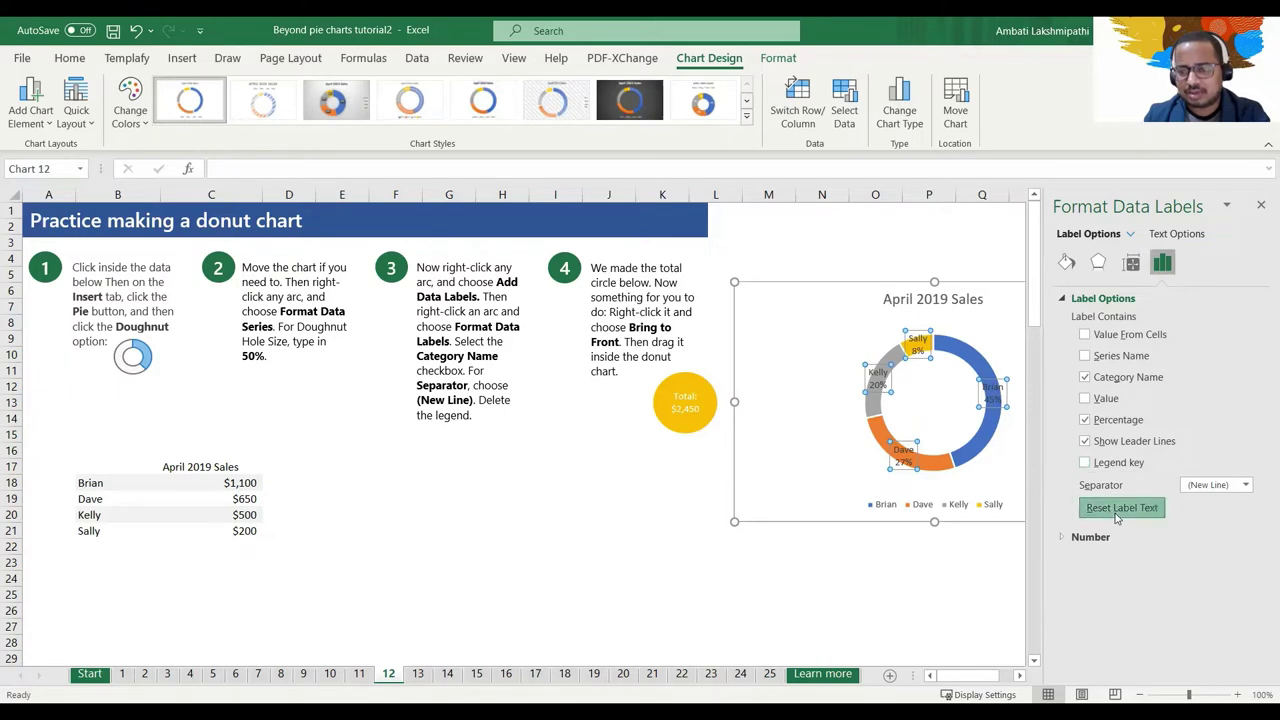
click(1261, 205)
Delete the legend from the April 2019 Sales doughnut chart
click(955, 516)
click(966, 510)
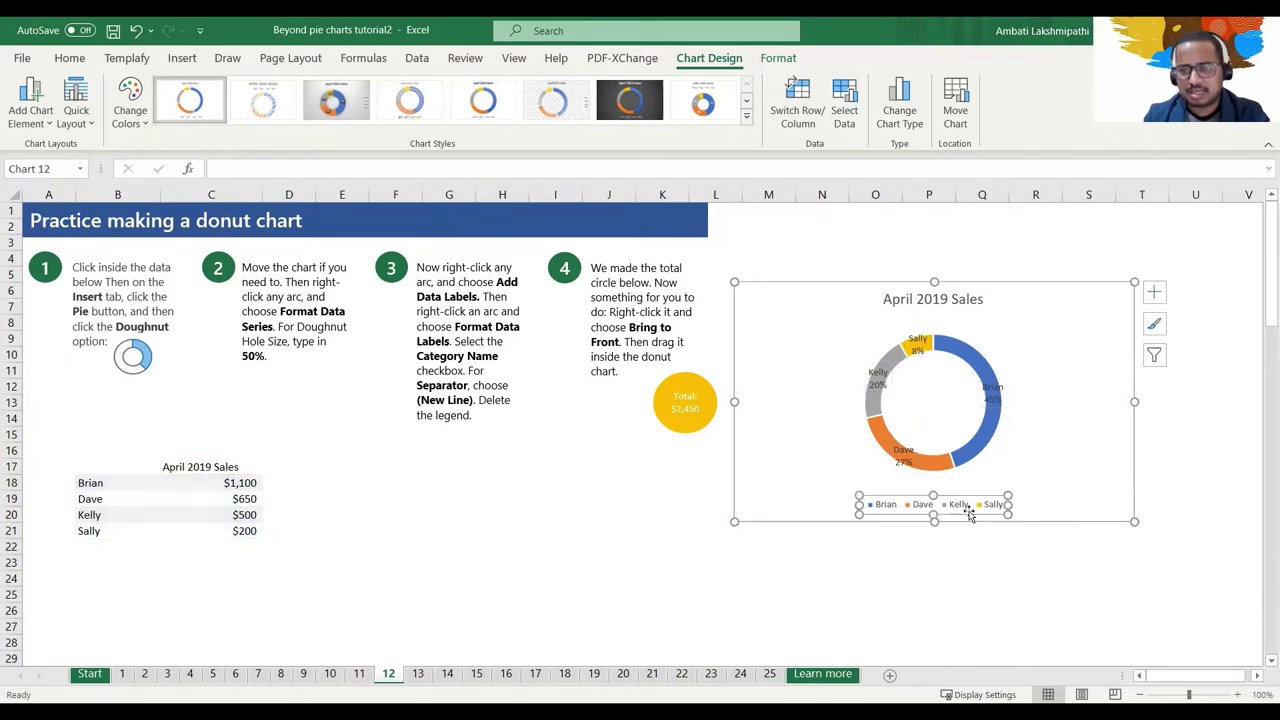
key(Delete)
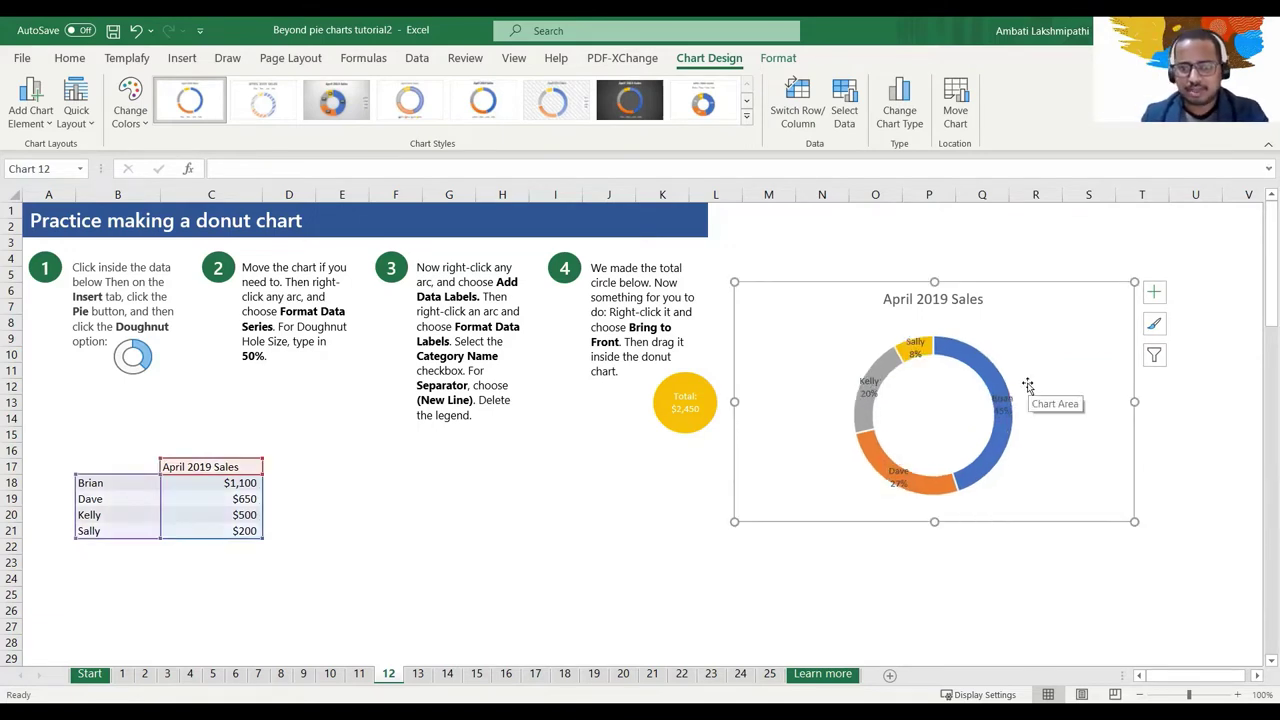
Bring the yellow Total circle to the front and move it into the centre of the doughnut chart
click(710, 466)
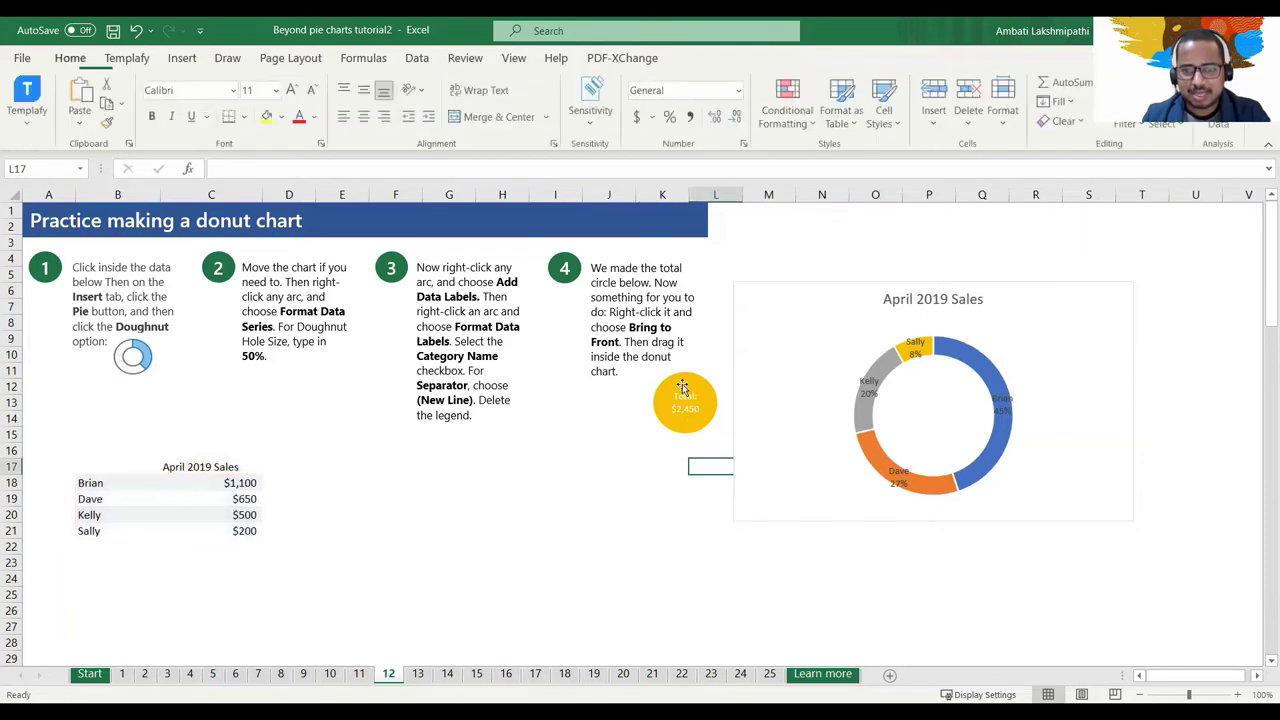
click(686, 396)
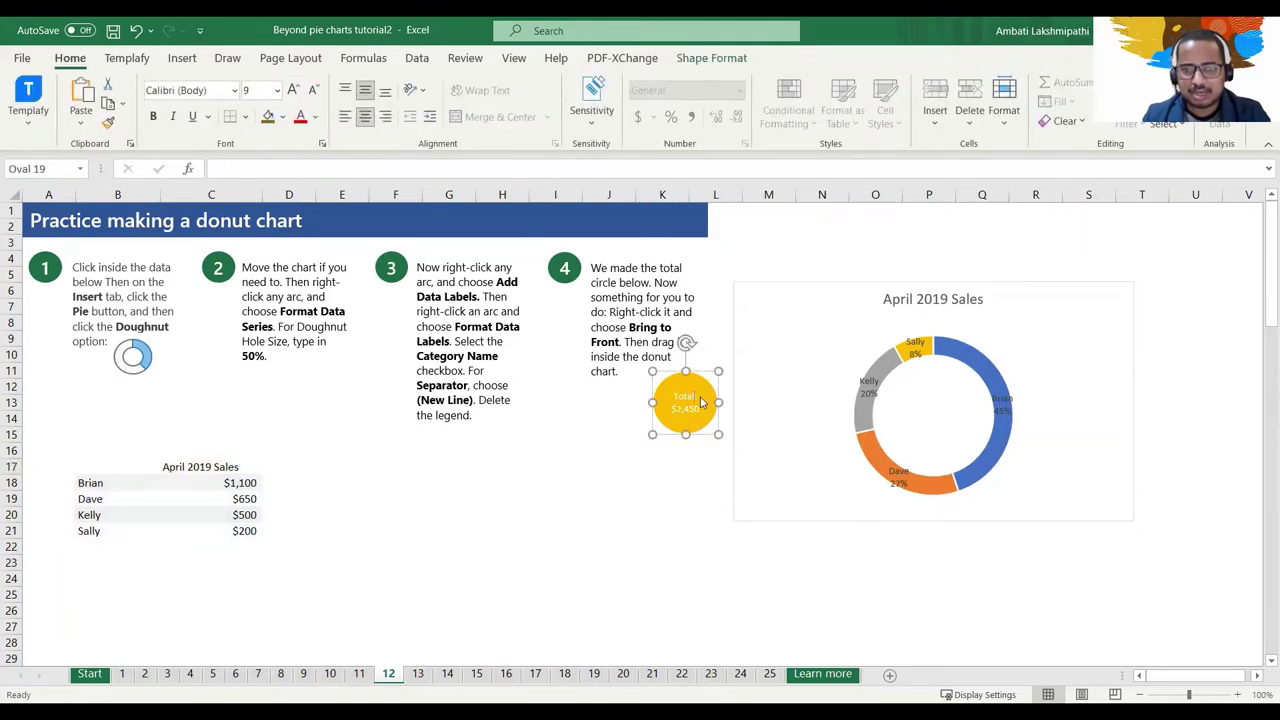
right_click(702, 401)
click(686, 390)
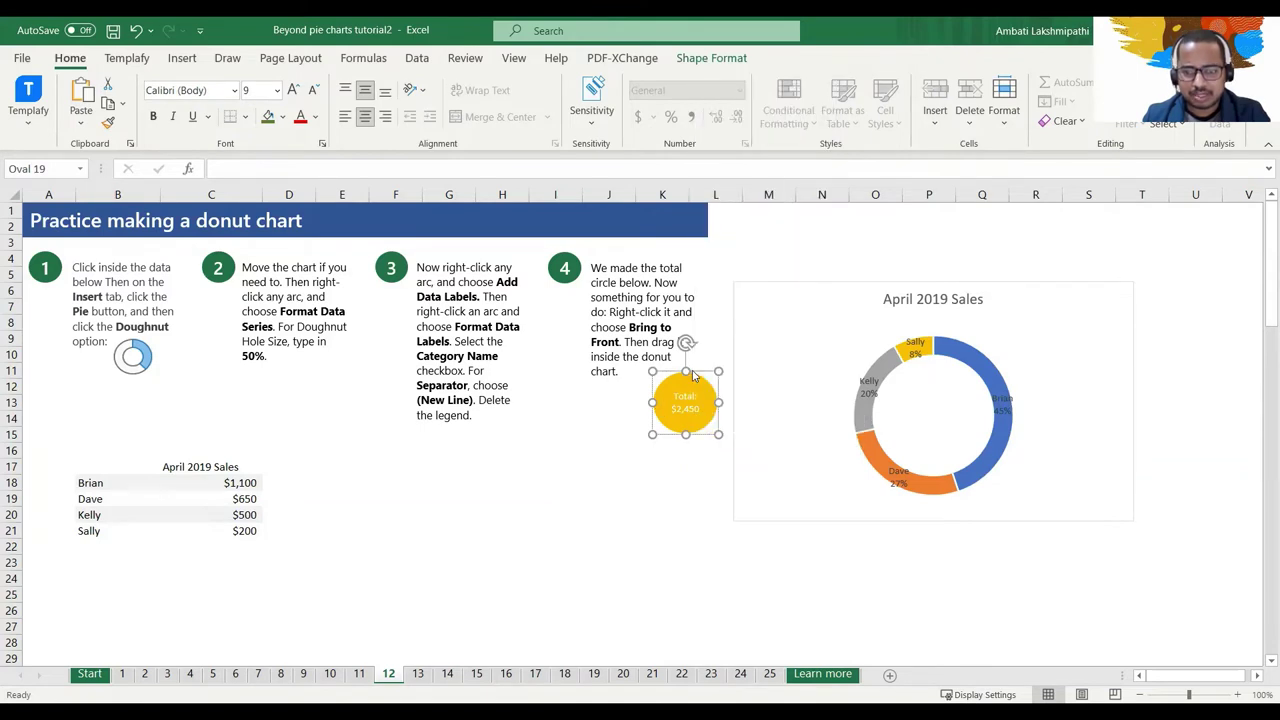
right_click(694, 398)
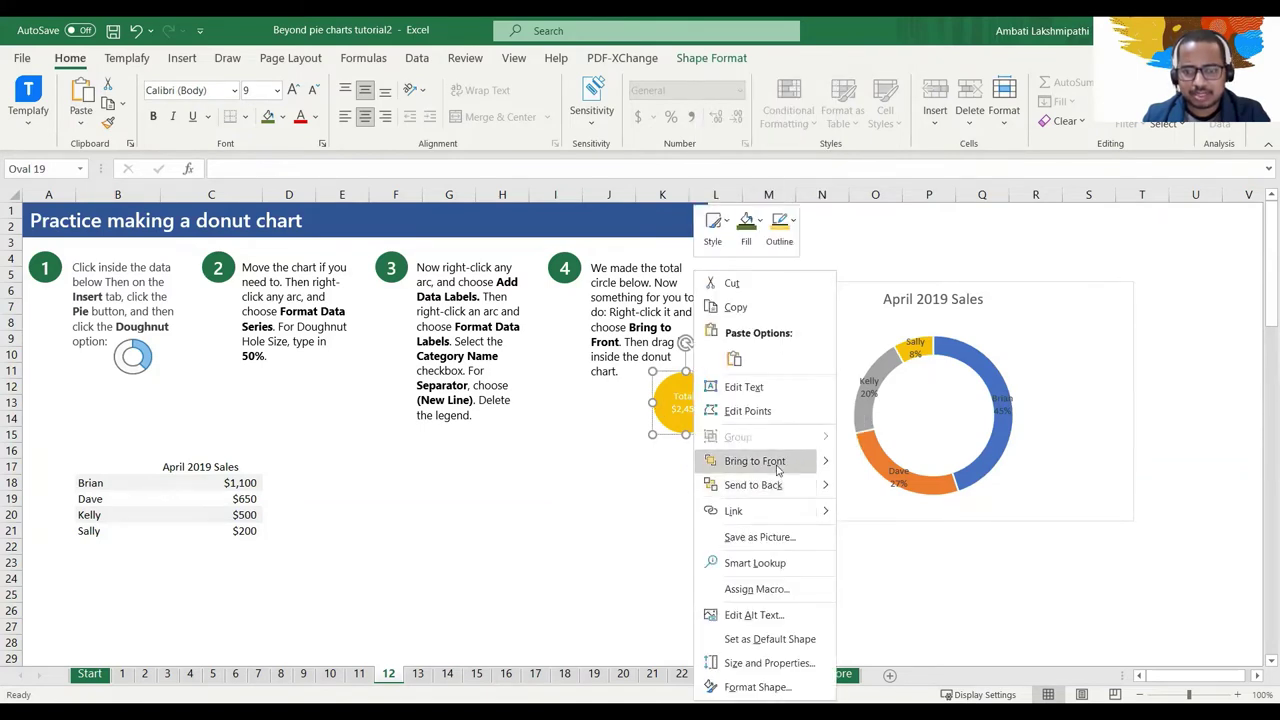
click(777, 461)
drag(708, 370, 956, 382)
click(1056, 566)
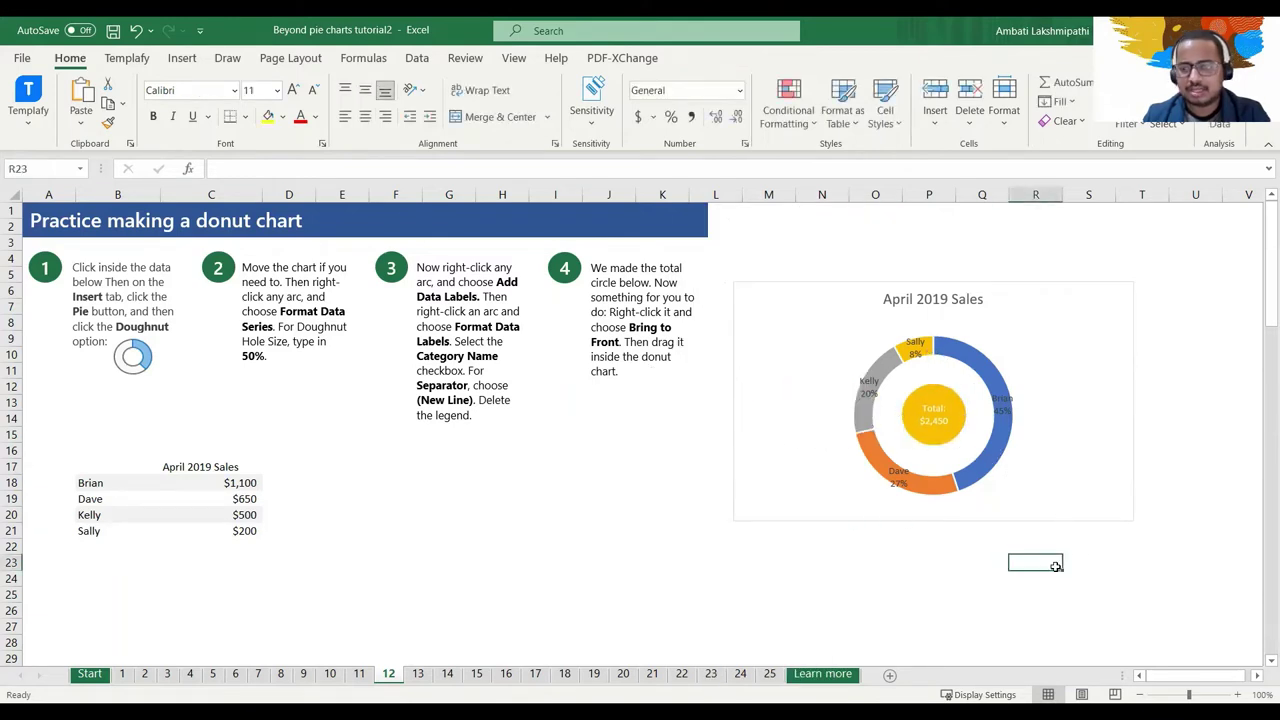
Set the doughnut hole size to 50% and close the formatting options
double_click(998, 453)
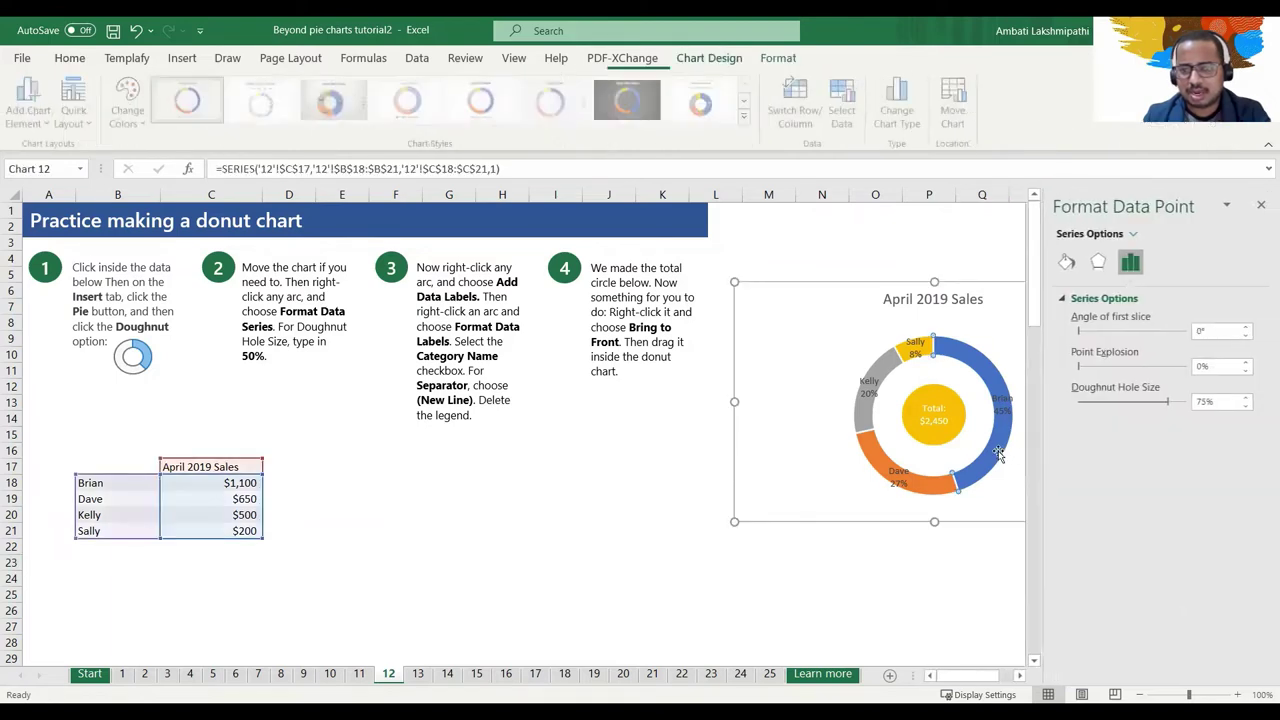
click(1207, 402)
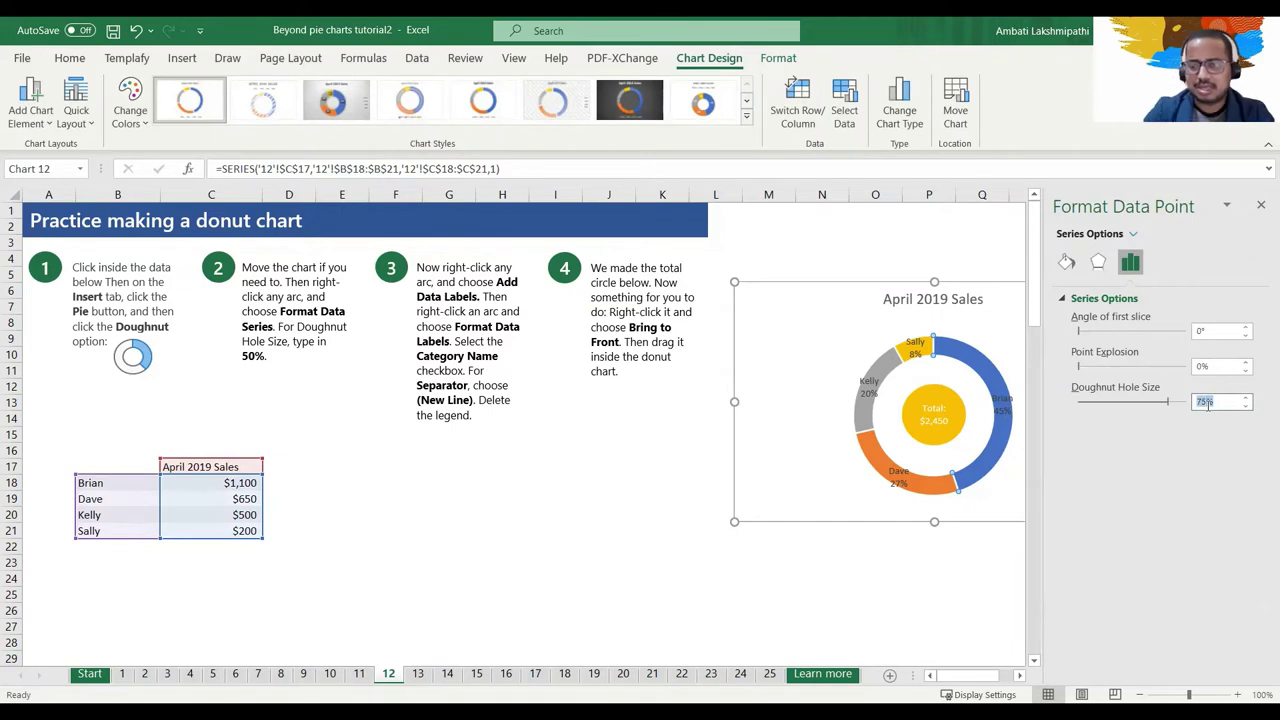
text(50)
key(Return)
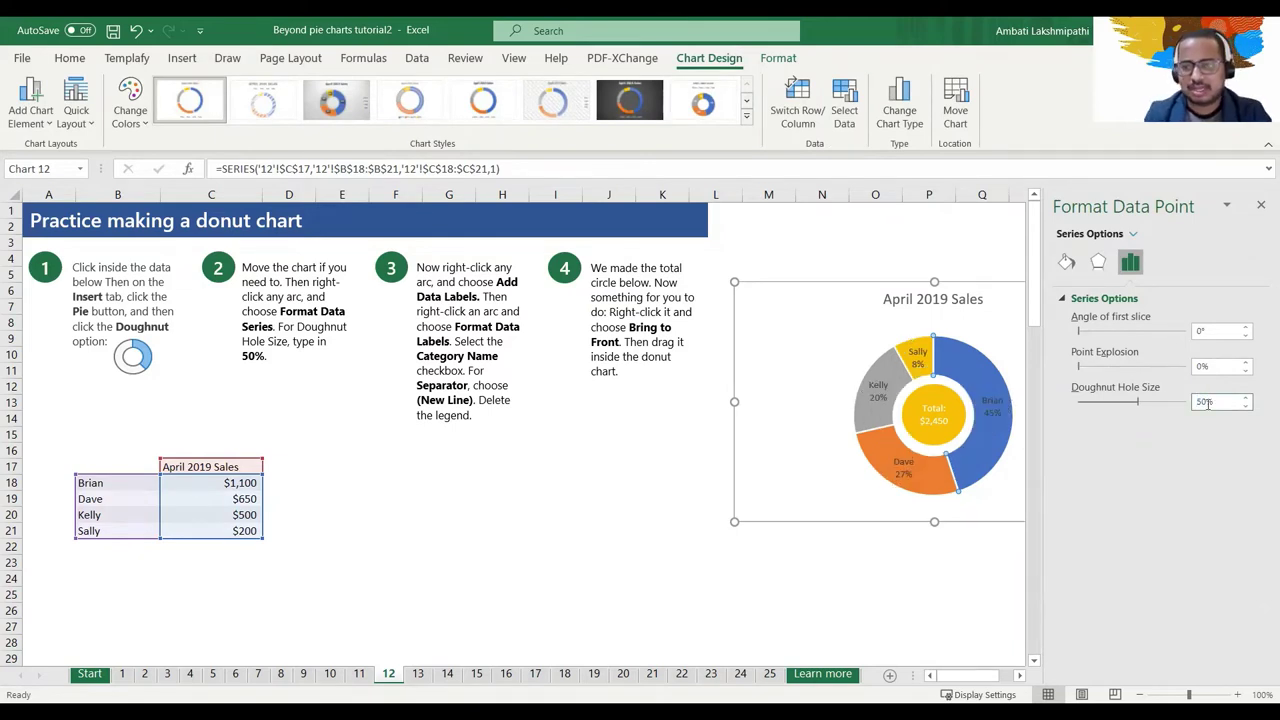
click(951, 579)
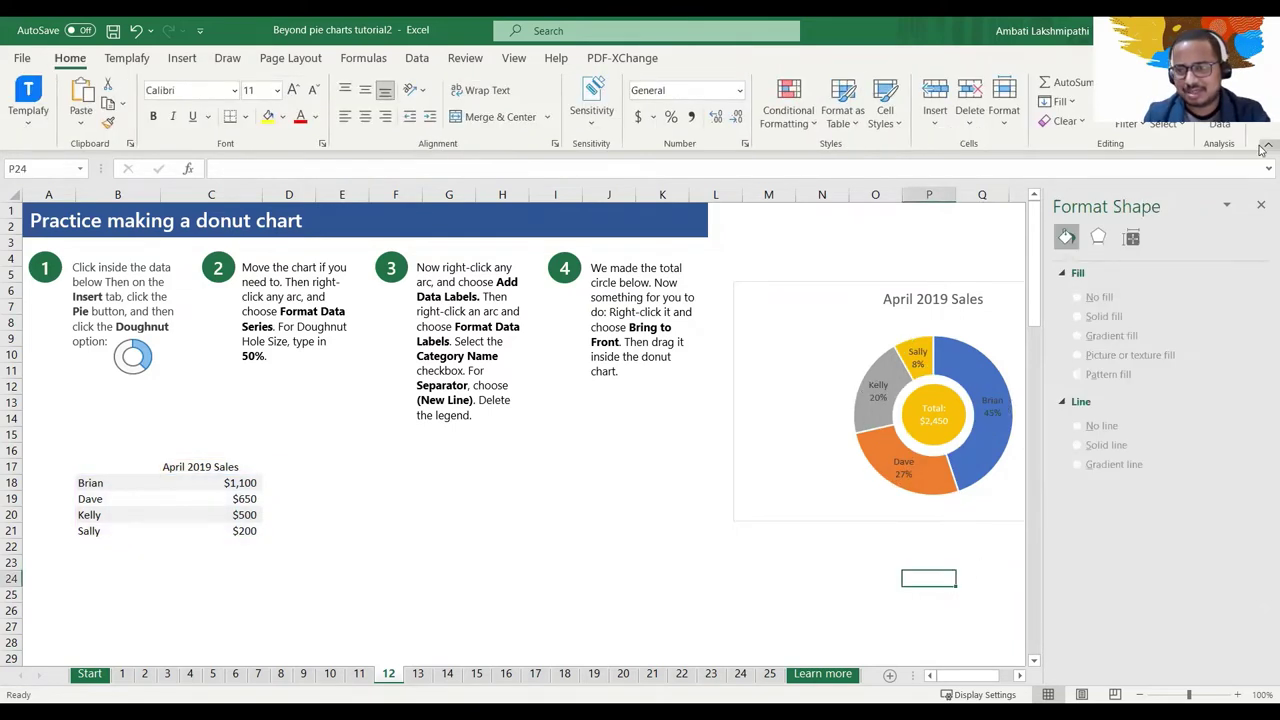
click(1261, 205)
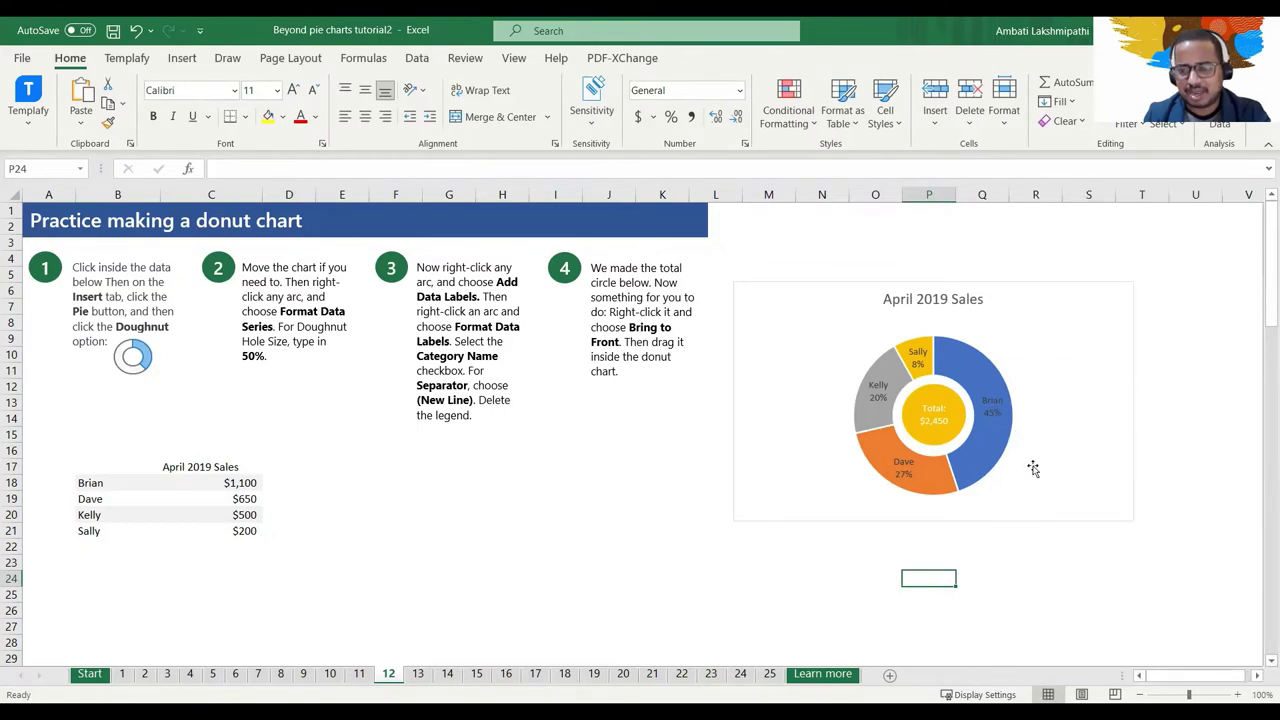
click(941, 420)
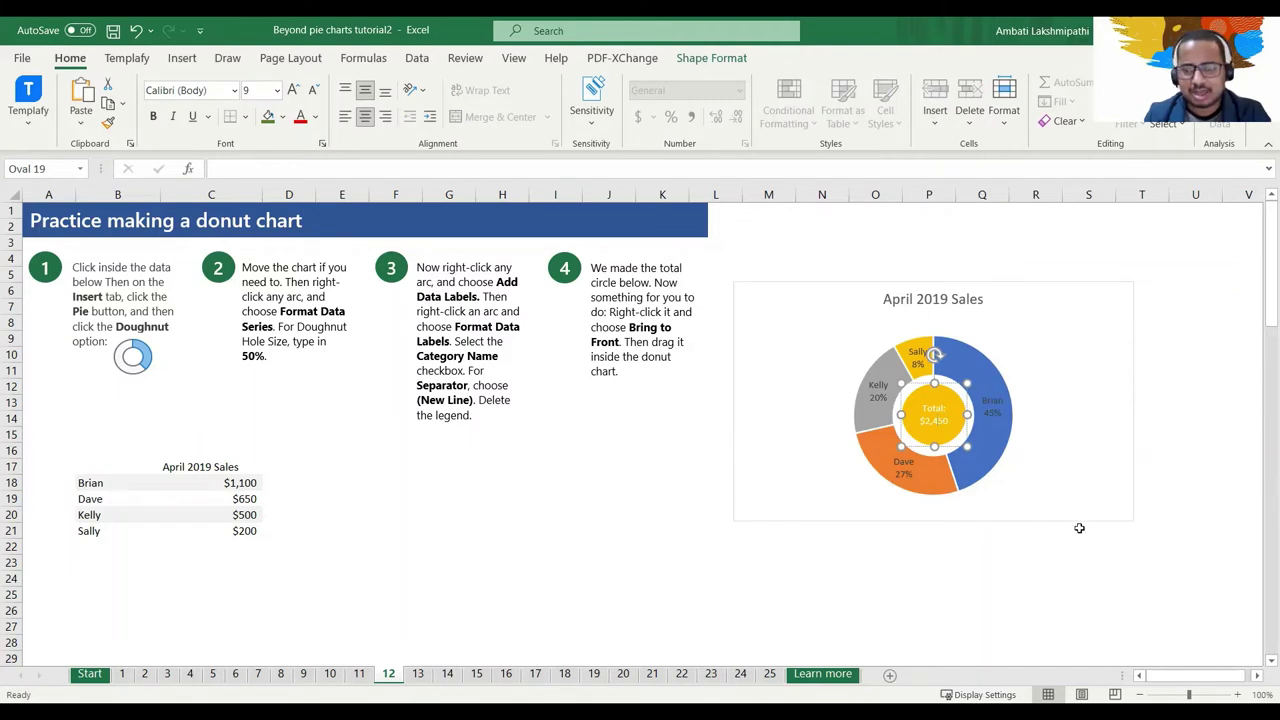
click(929, 545)
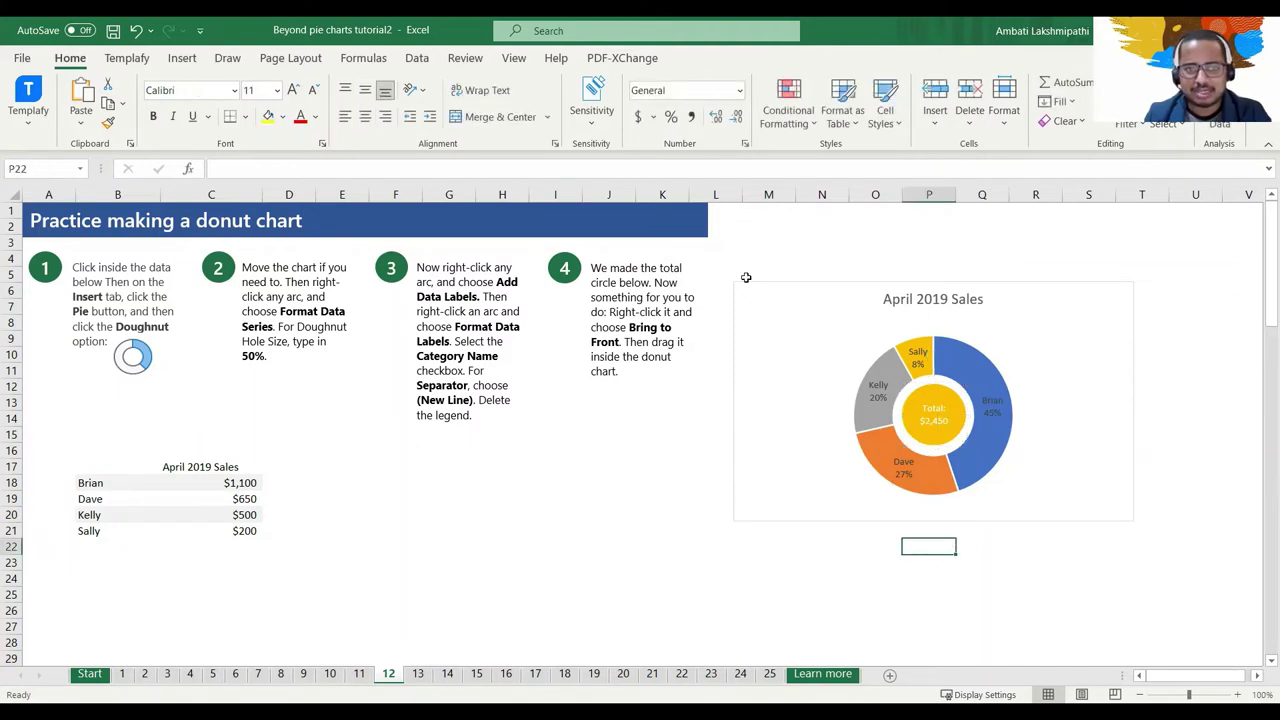
Advance from the donut chart practice through the pie chart problems overview on sheet 13 to the 3D pie chart problem on sheet 14
scroll(660, 490, down, 1)
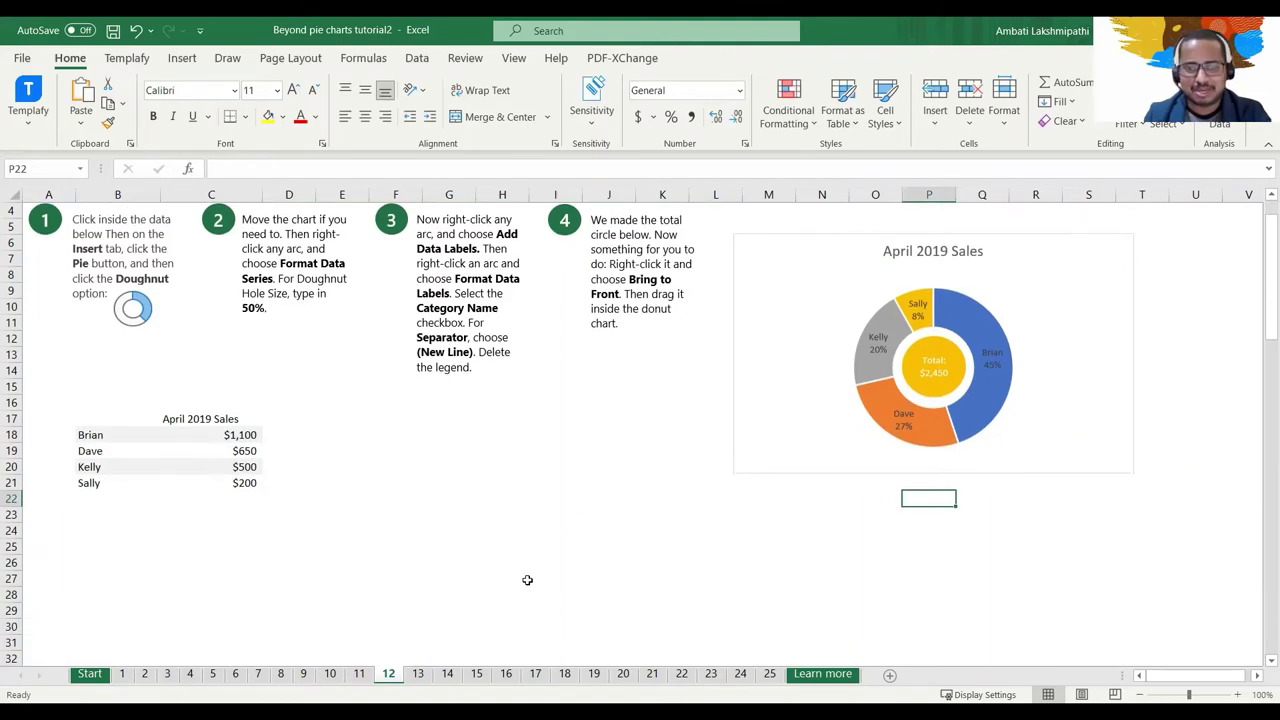
scroll(460, 605, down, 2)
click(614, 638)
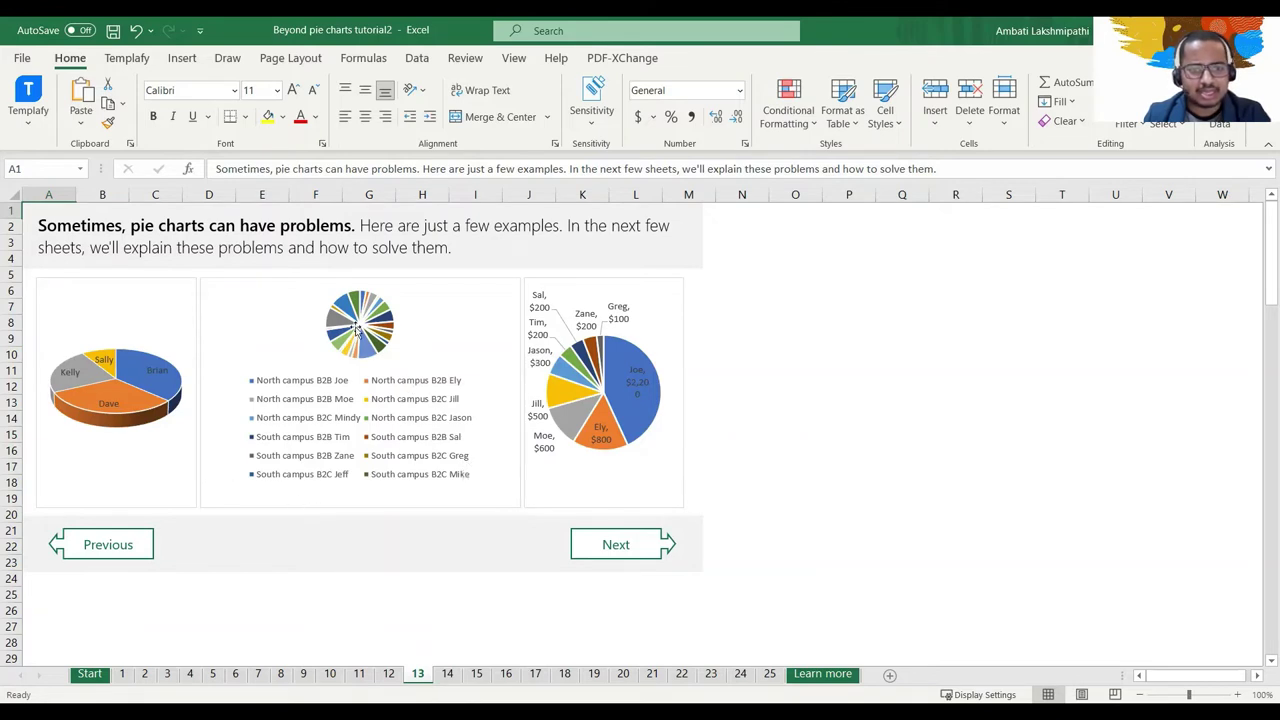
mouse_move(356, 330)
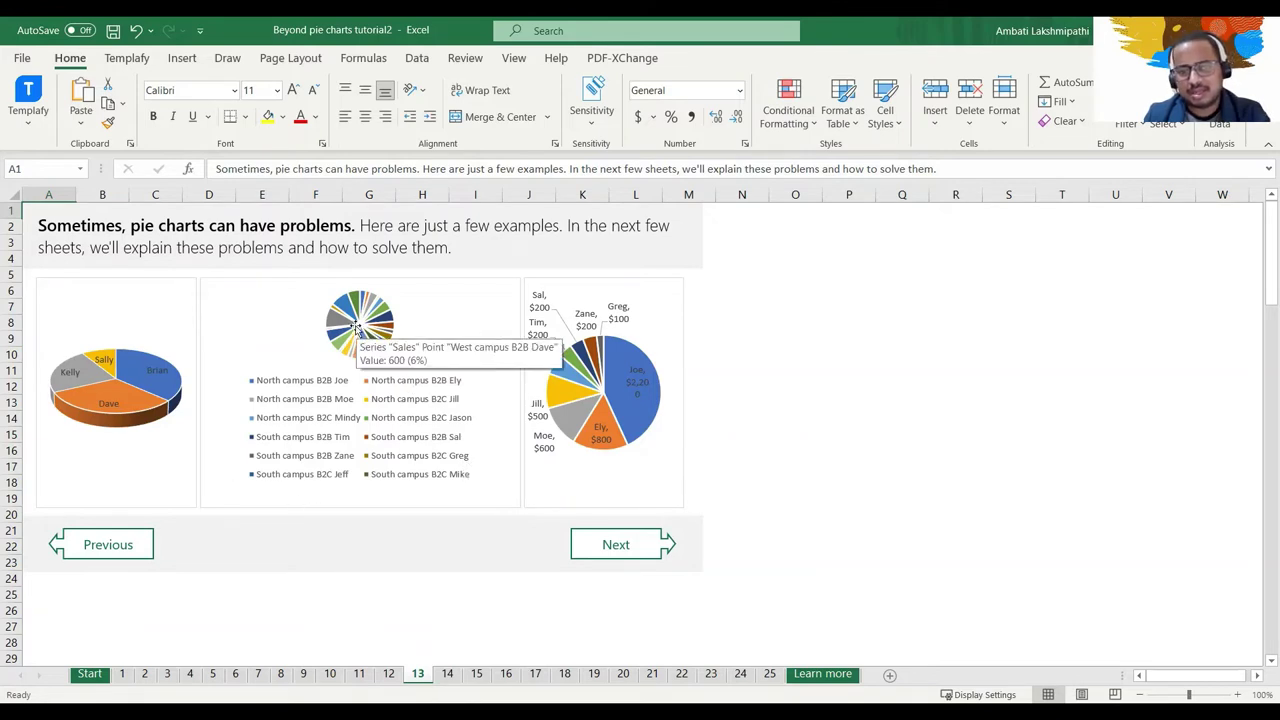
click(591, 558)
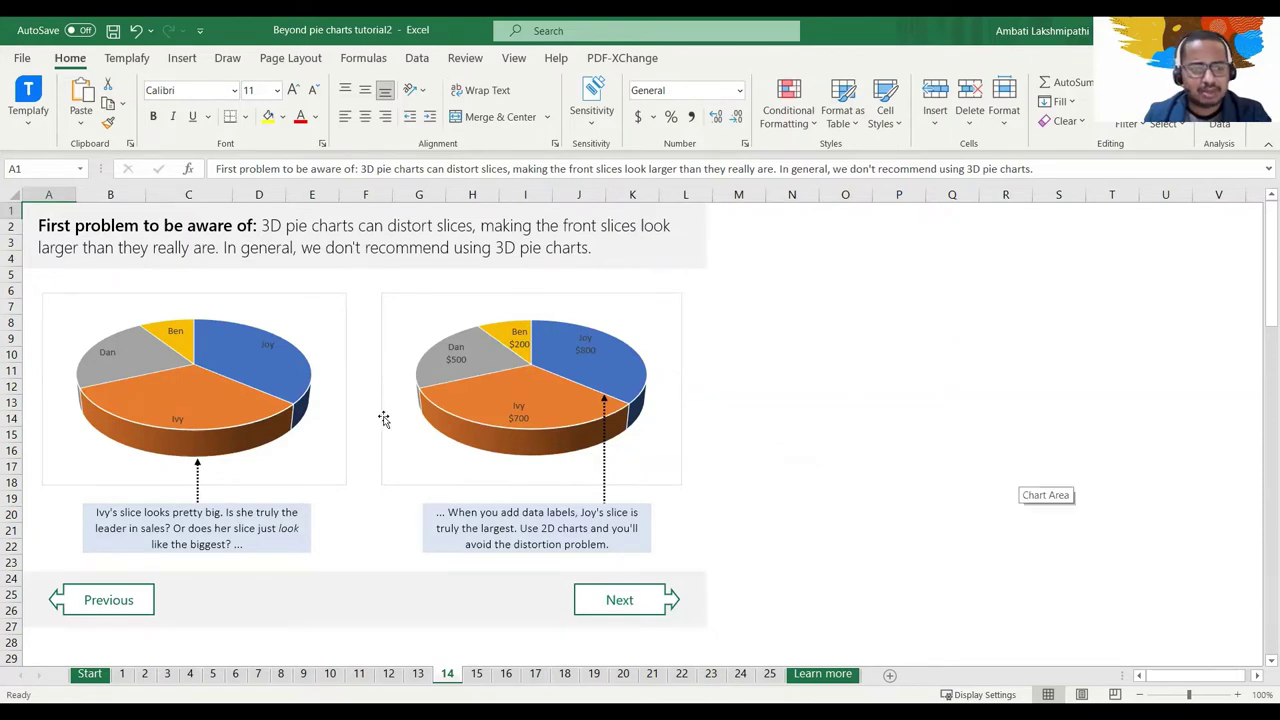
Inspect the orange and blue slices of the 3D pie charts on sheet 14 and advance to the too many slices problem on sheet 15
mouse_move(194, 413)
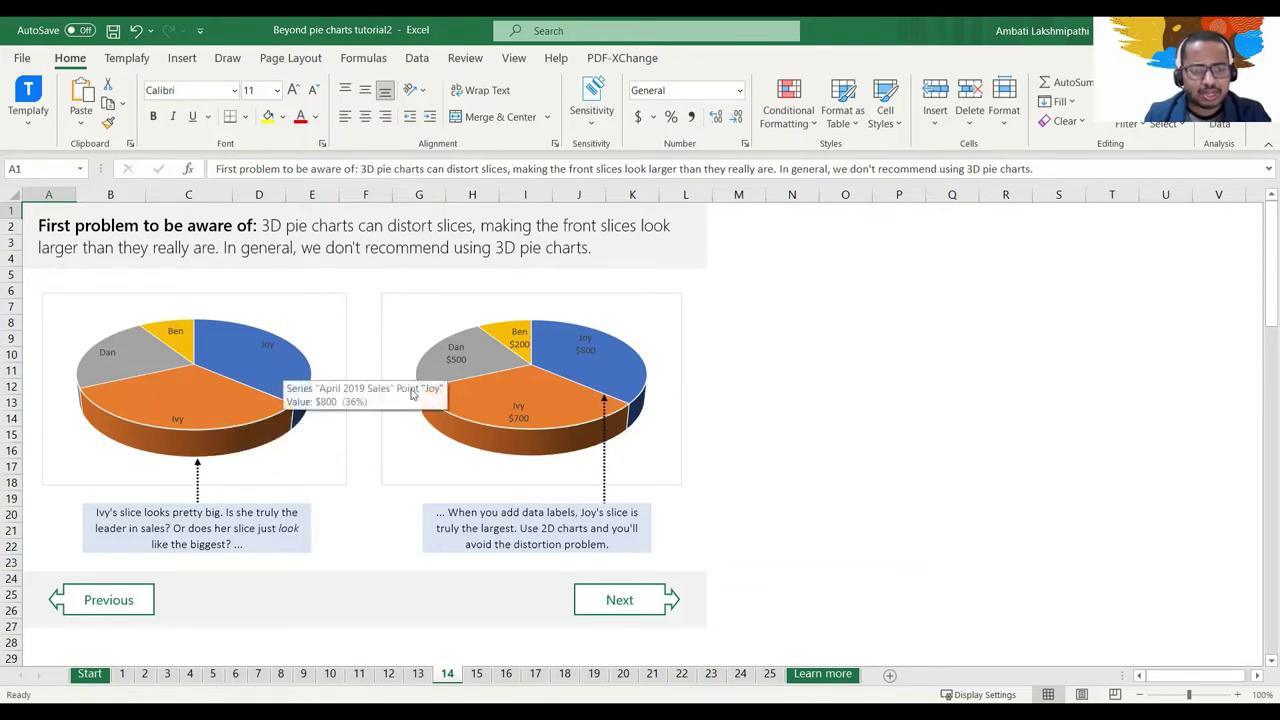
mouse_move(579, 364)
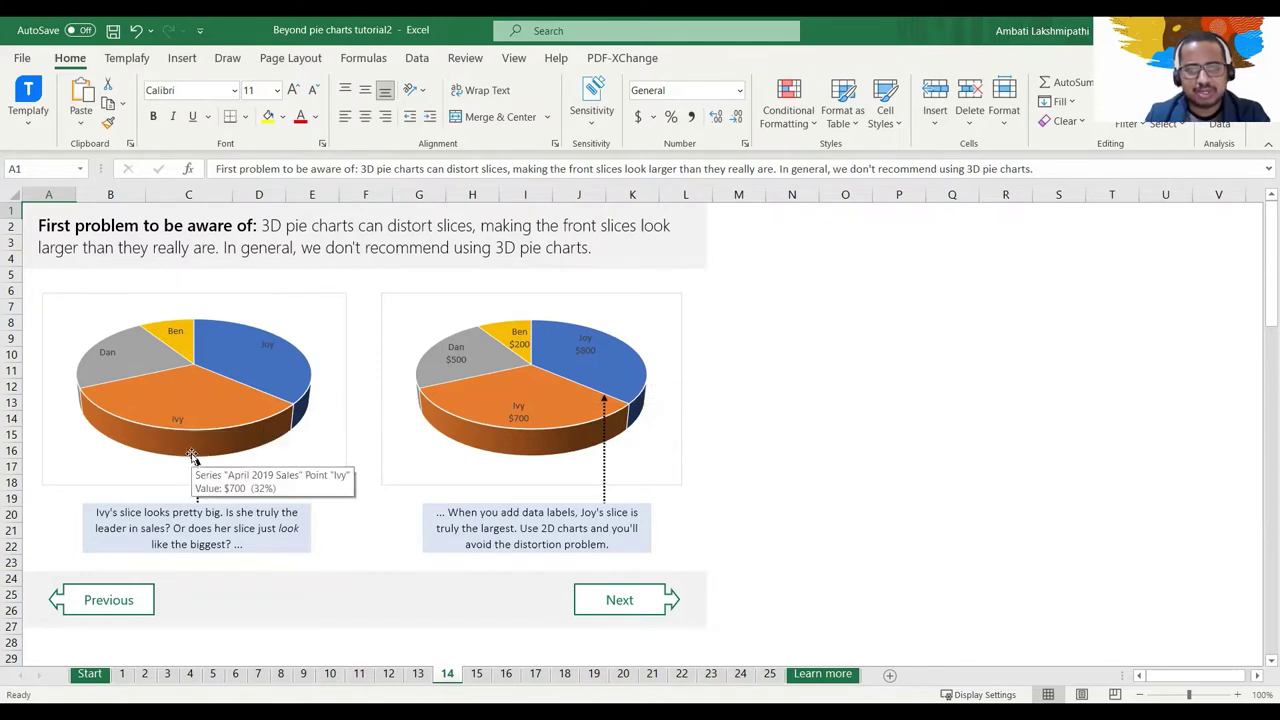
click(634, 600)
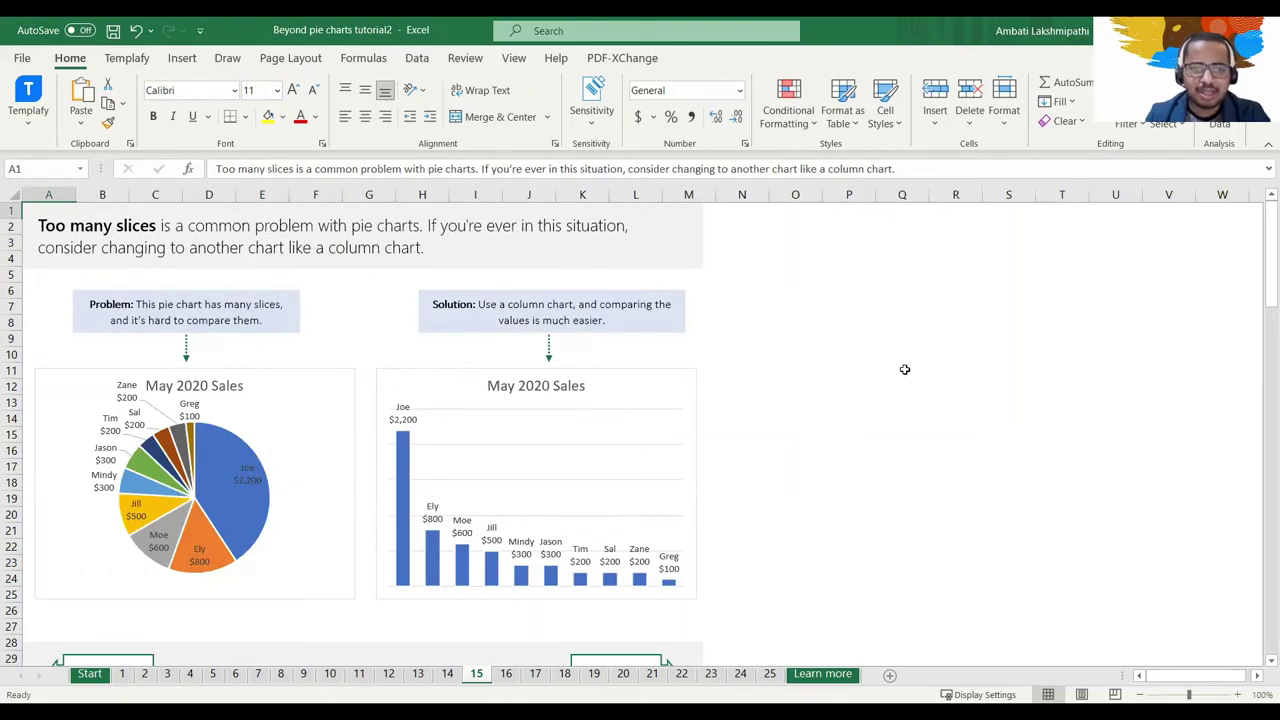
Compare the May 2020 Sales pie chart's slices with the column chart's data labels on sheet 15
click(215, 472)
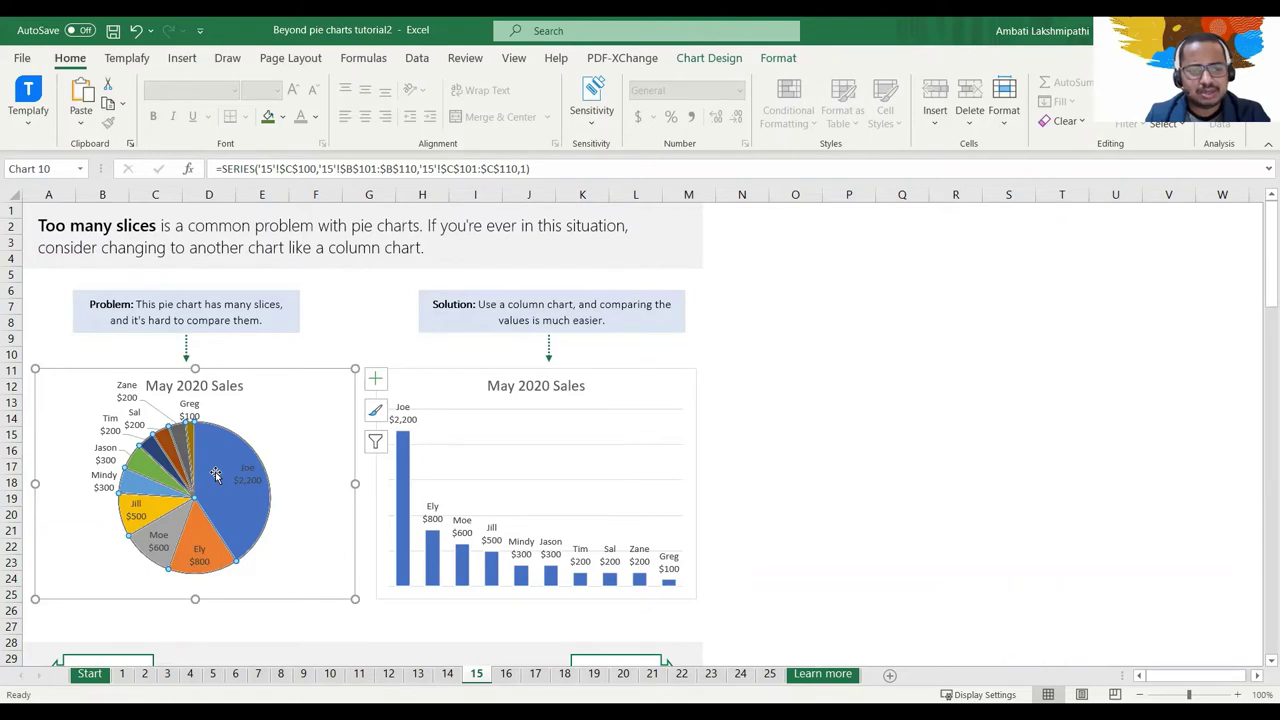
click(533, 545)
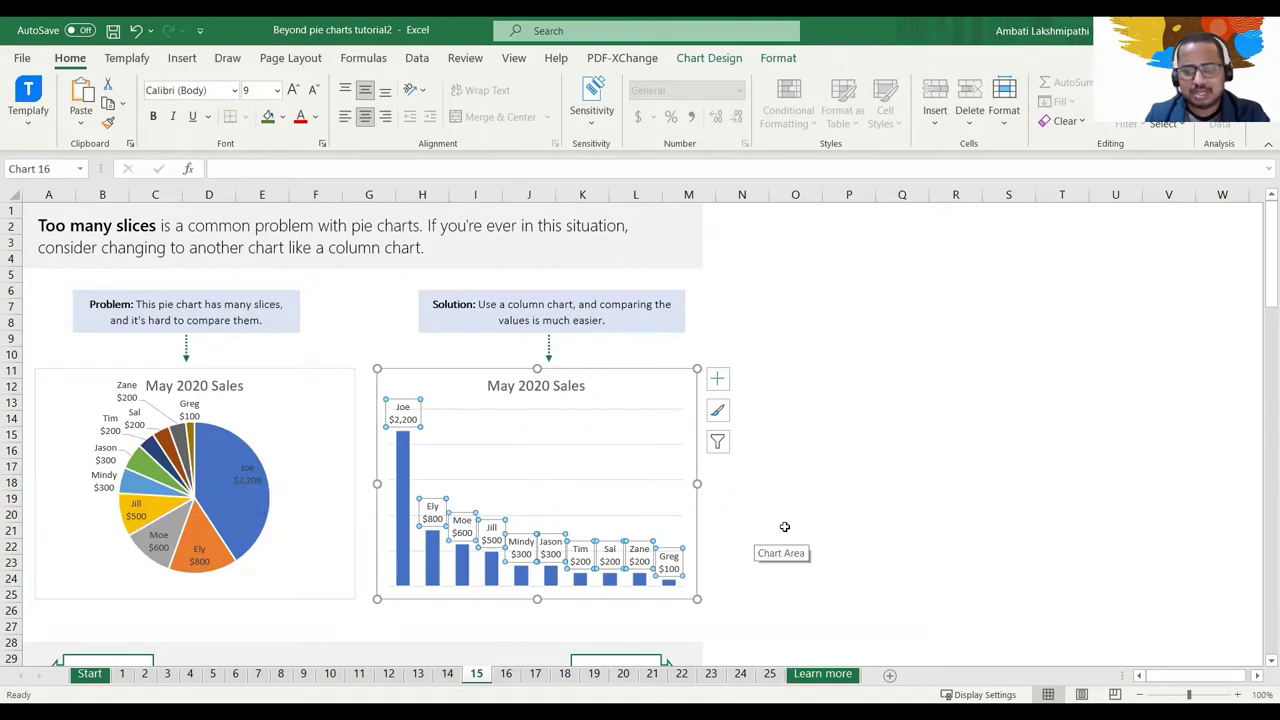
Advance to the practice on sheet 16 and change its May 2020 Sales pie chart to a Clustered Column chart
scroll(611, 637, down, 1)
click(614, 627)
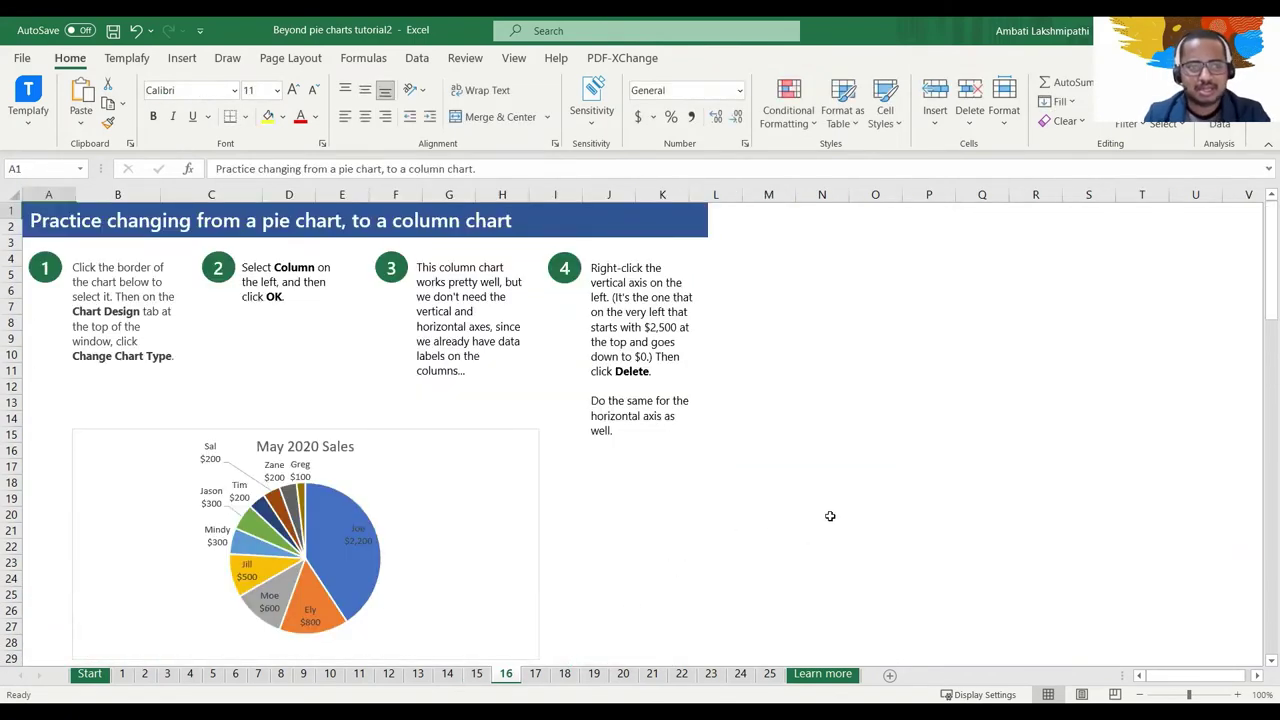
click(343, 525)
double_click(351, 515)
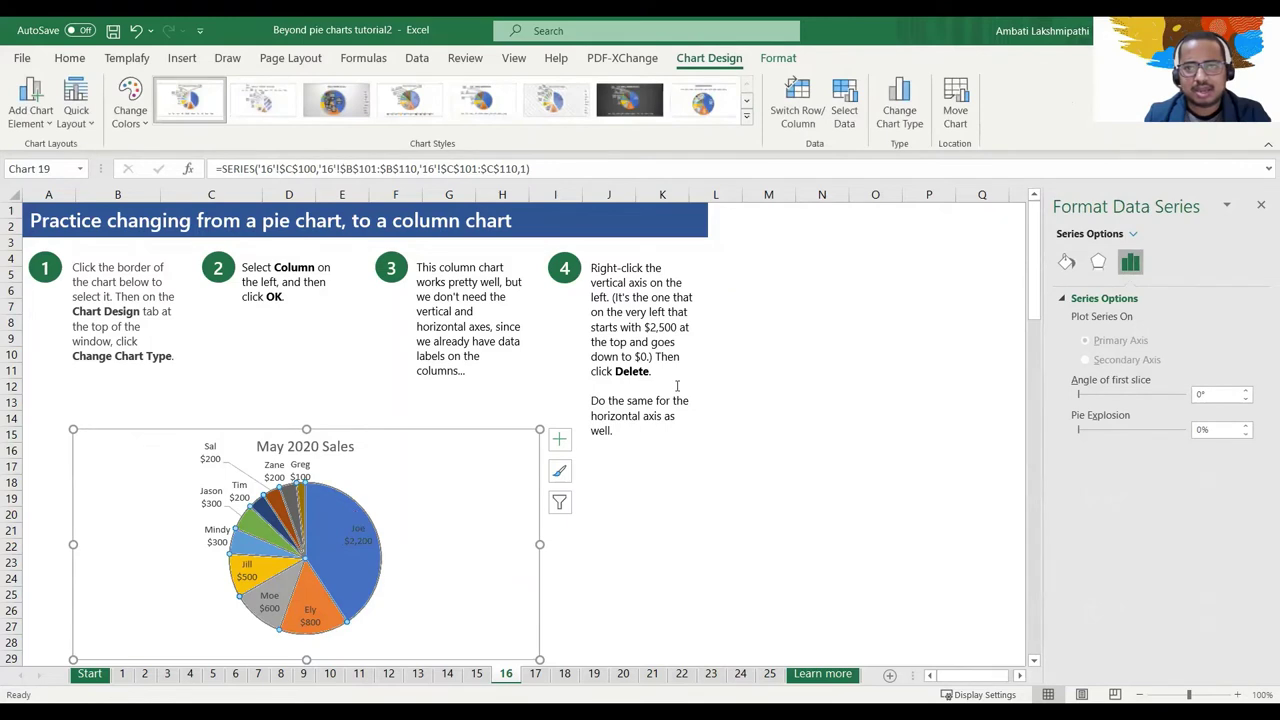
click(893, 122)
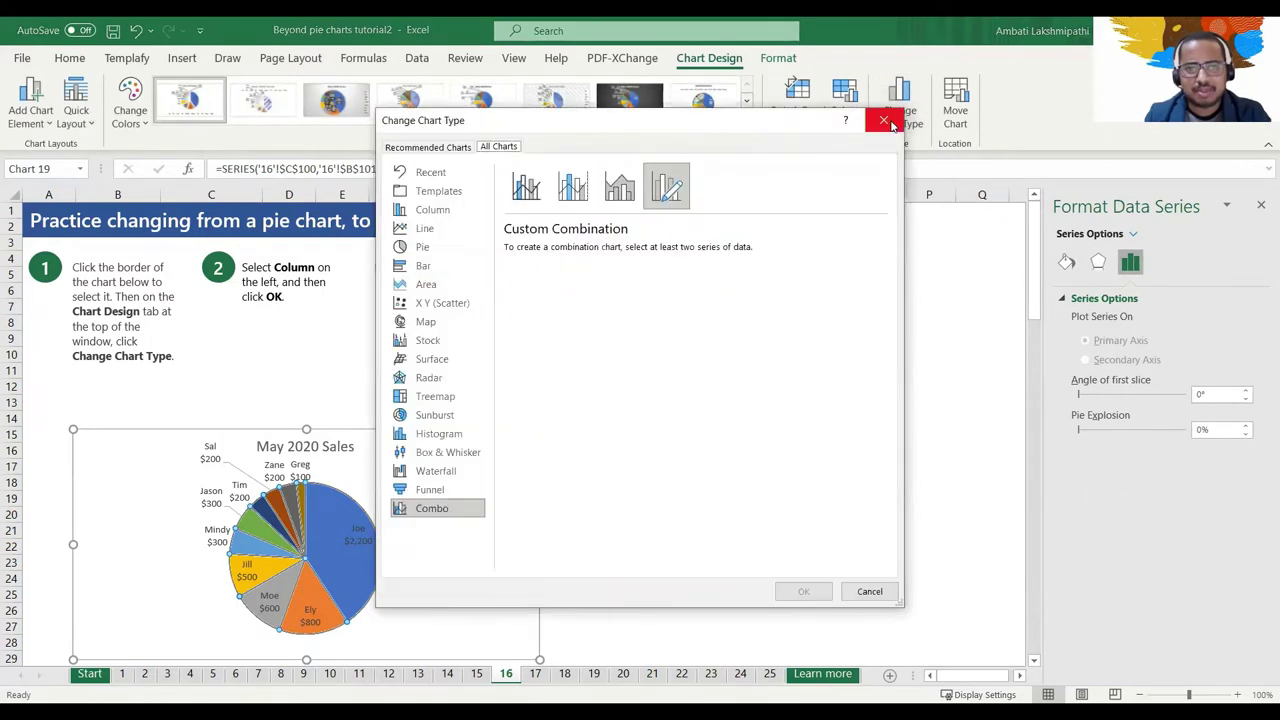
click(441, 211)
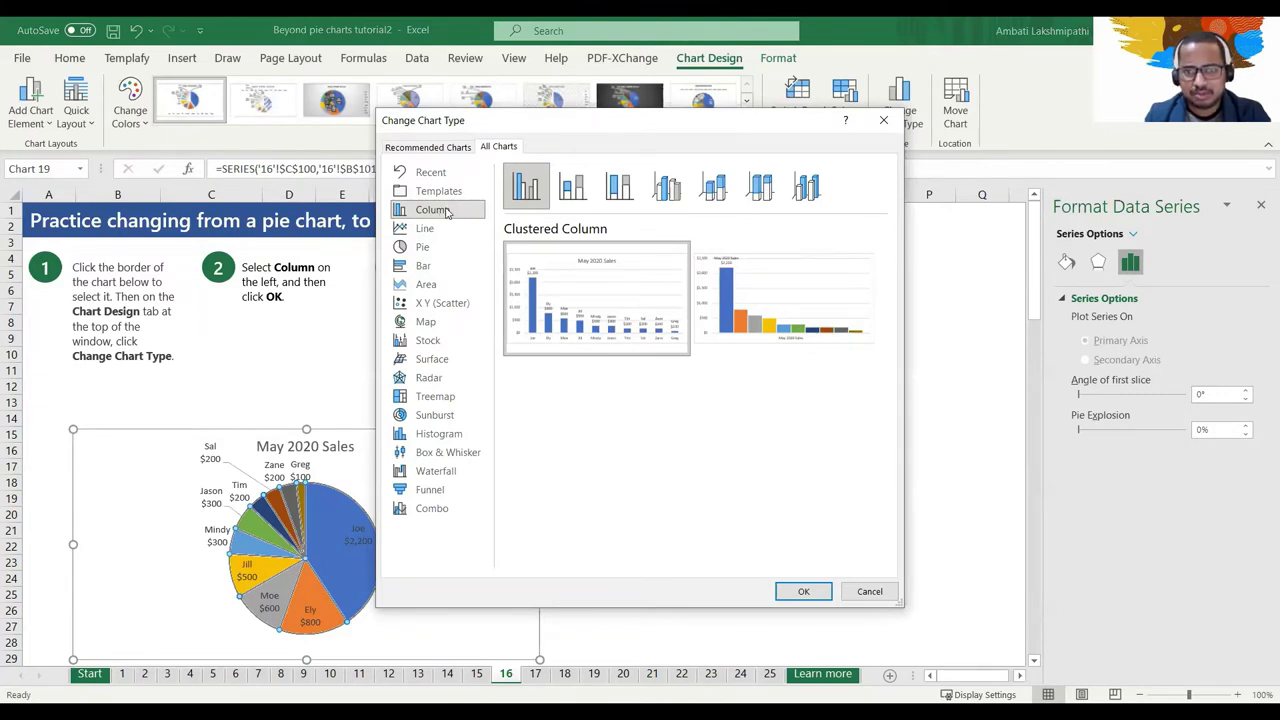
click(806, 591)
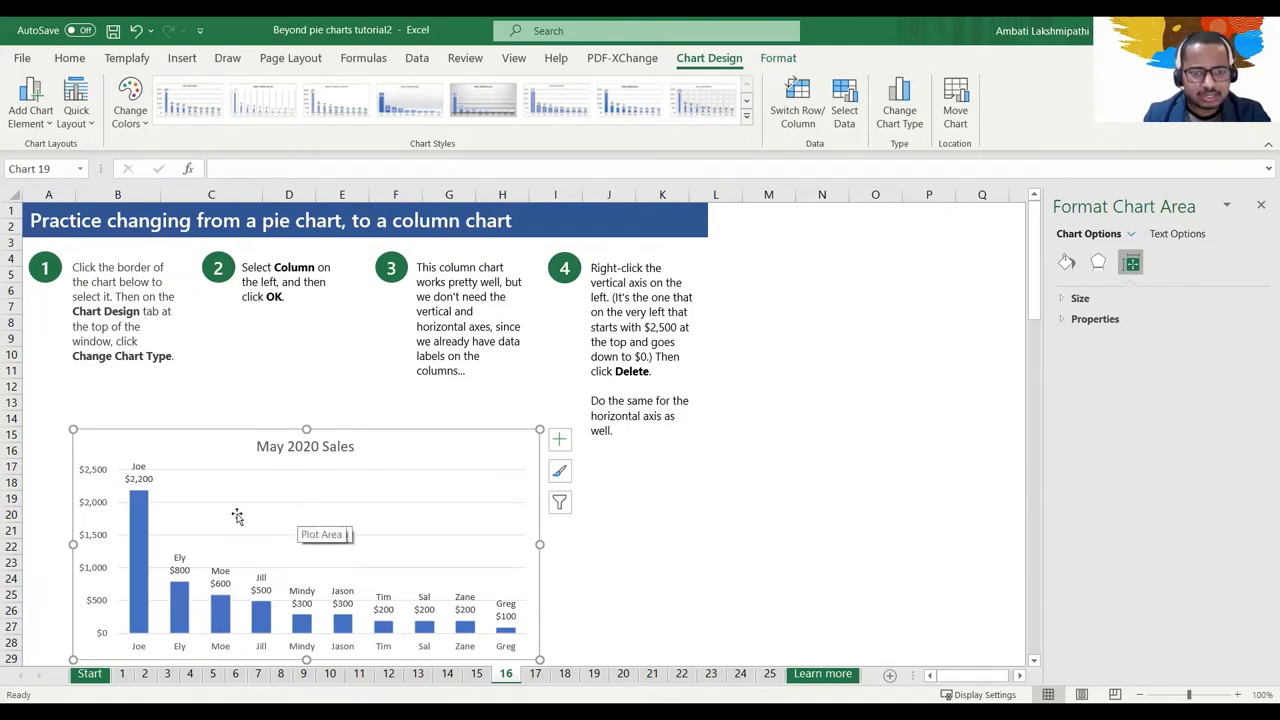
Delete the vertical and horizontal axes from the May 2020 Sales column chart
scroll(622, 519, down, 1)
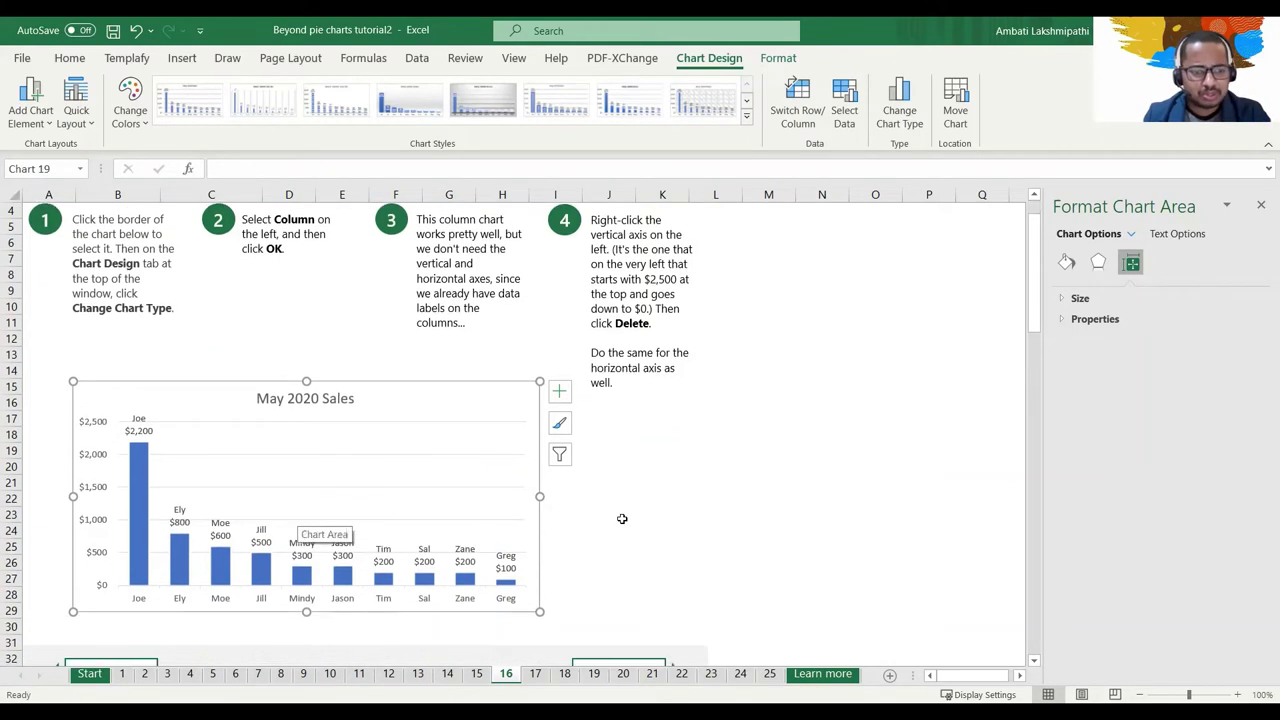
click(100, 460)
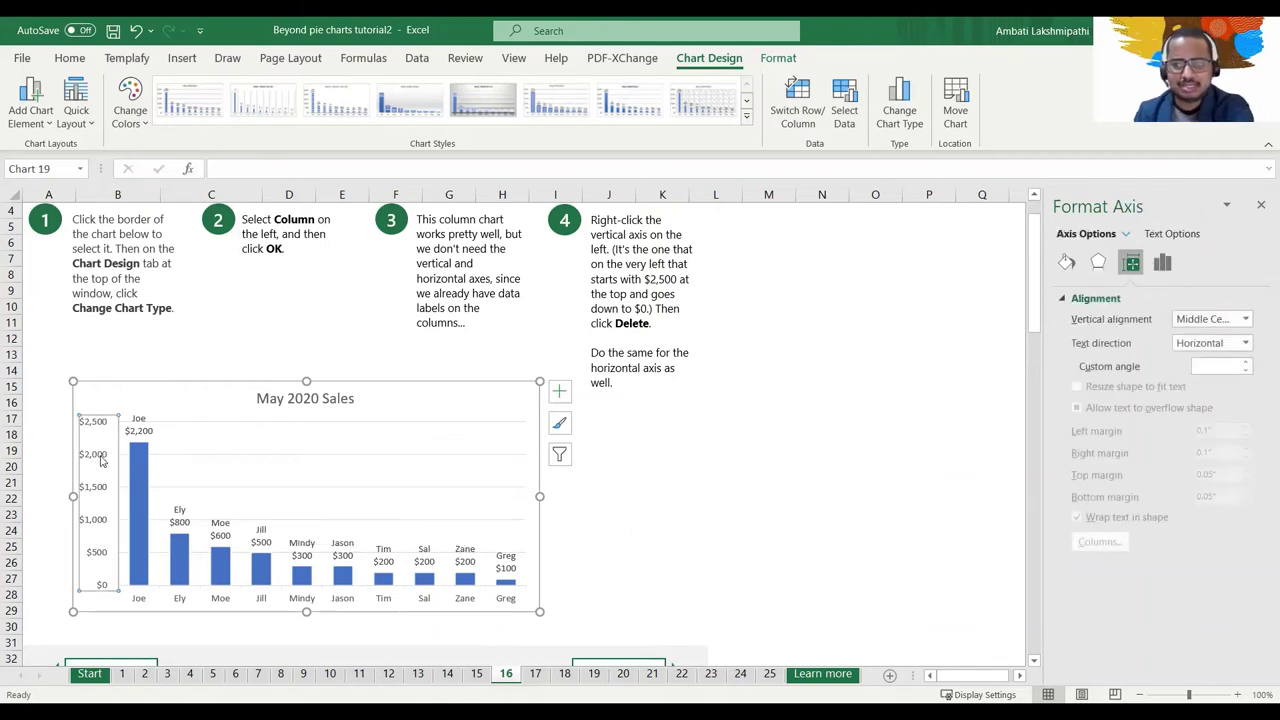
key(Delete)
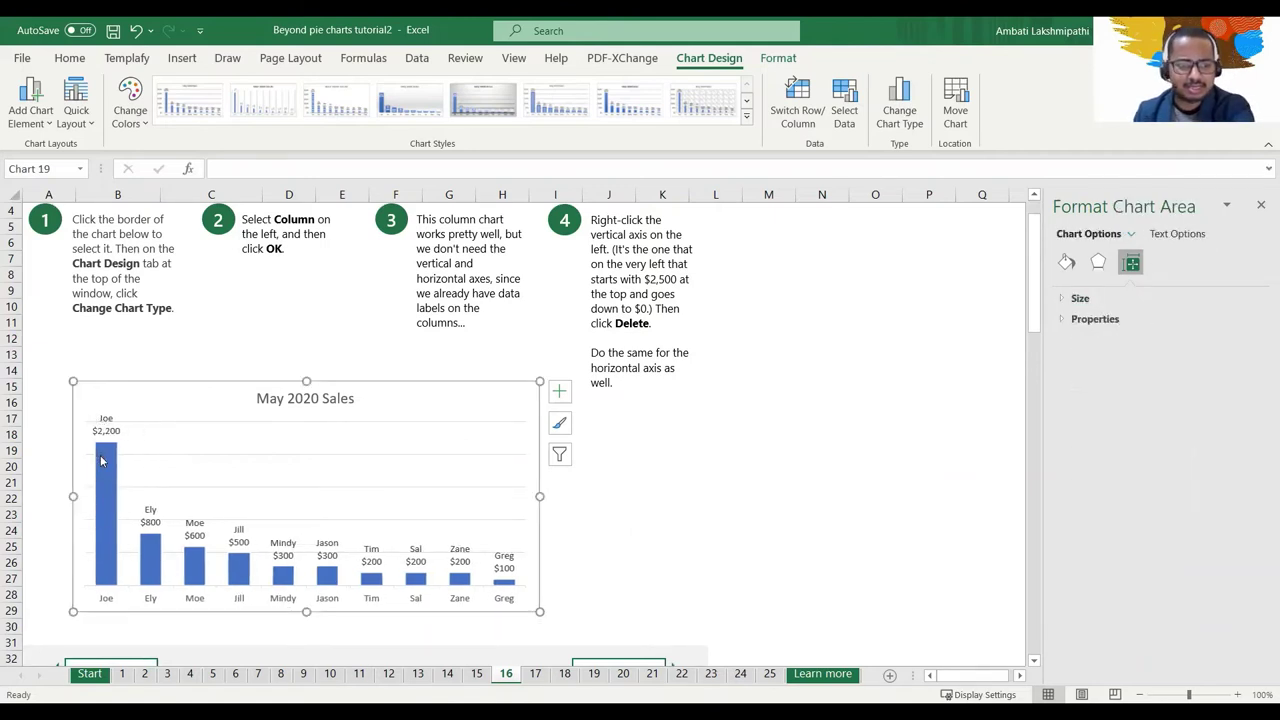
click(290, 599)
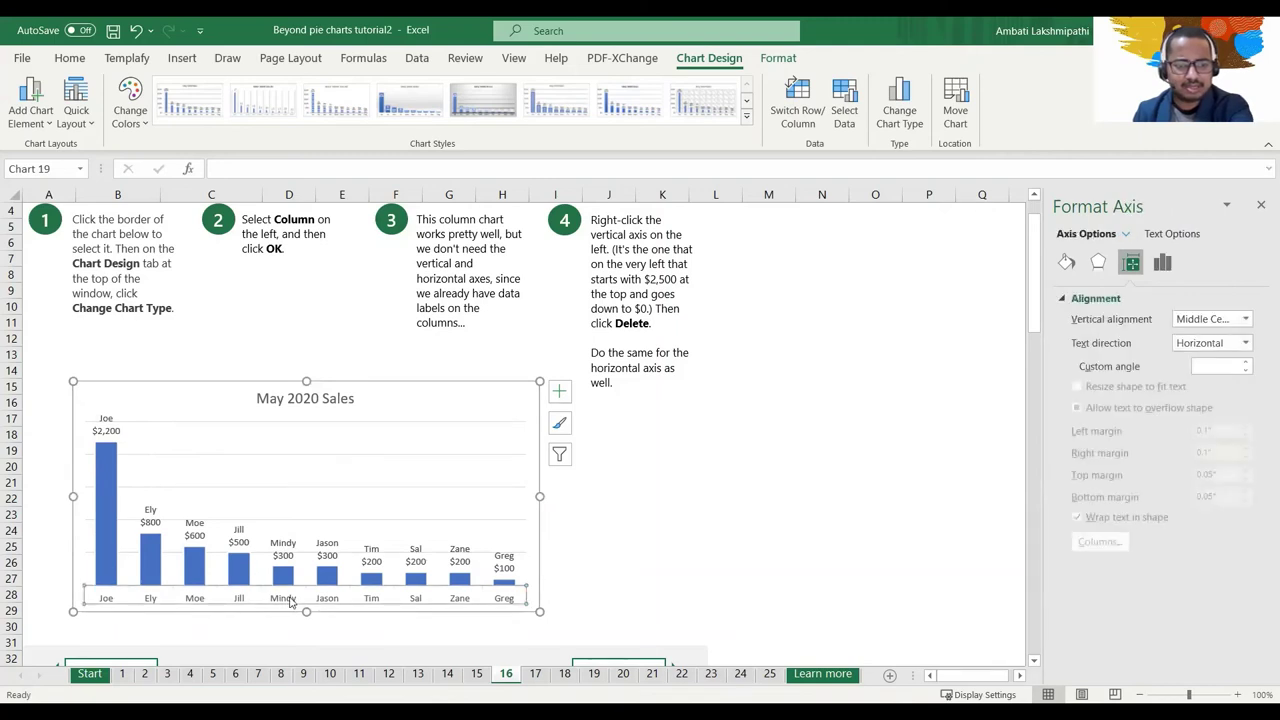
key(Delete)
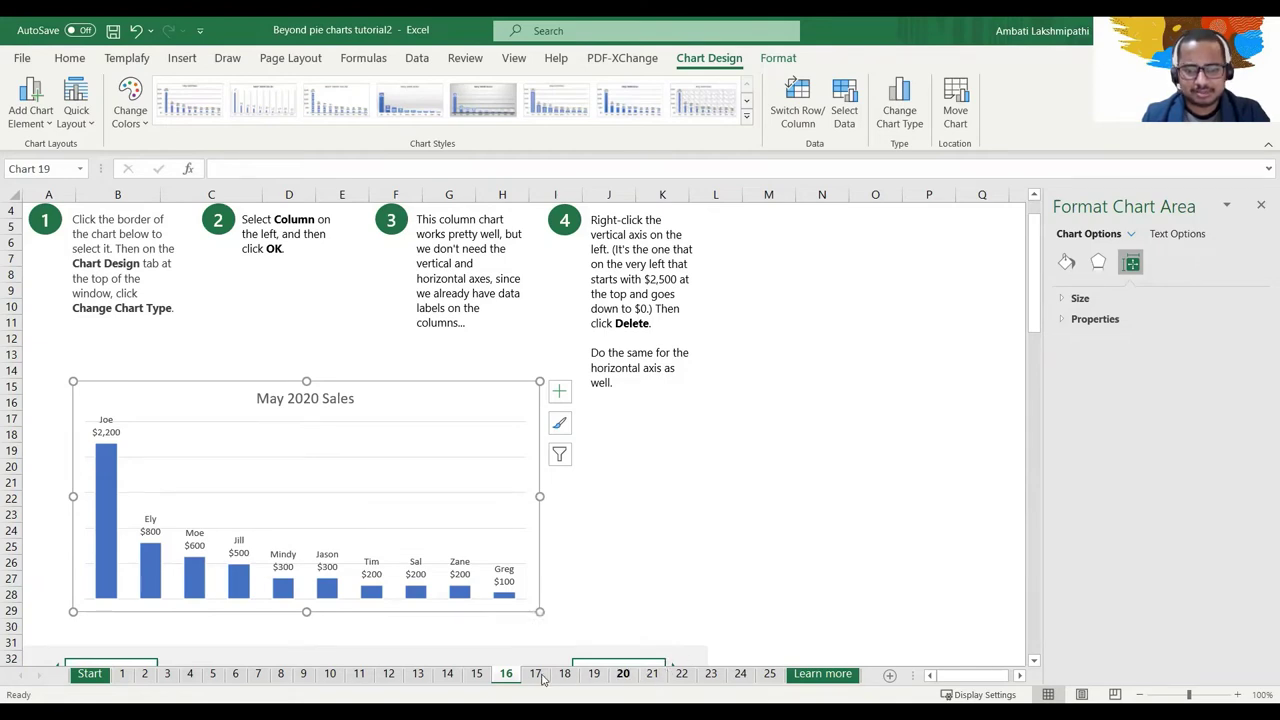
Advance to the similar slices problem on sheet 17 and compare the June 2020 Sales pie chart with the bar chart
scroll(658, 583, down, 1)
scroll(658, 583, down, 1)
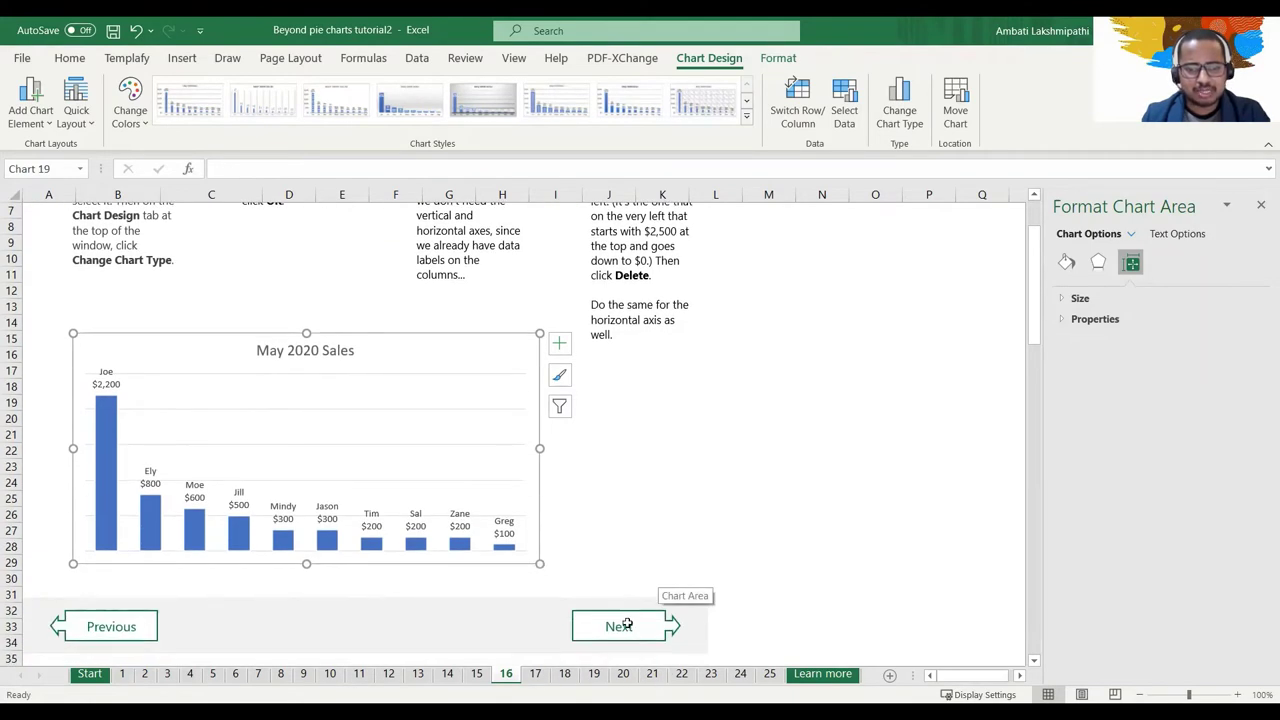
click(628, 623)
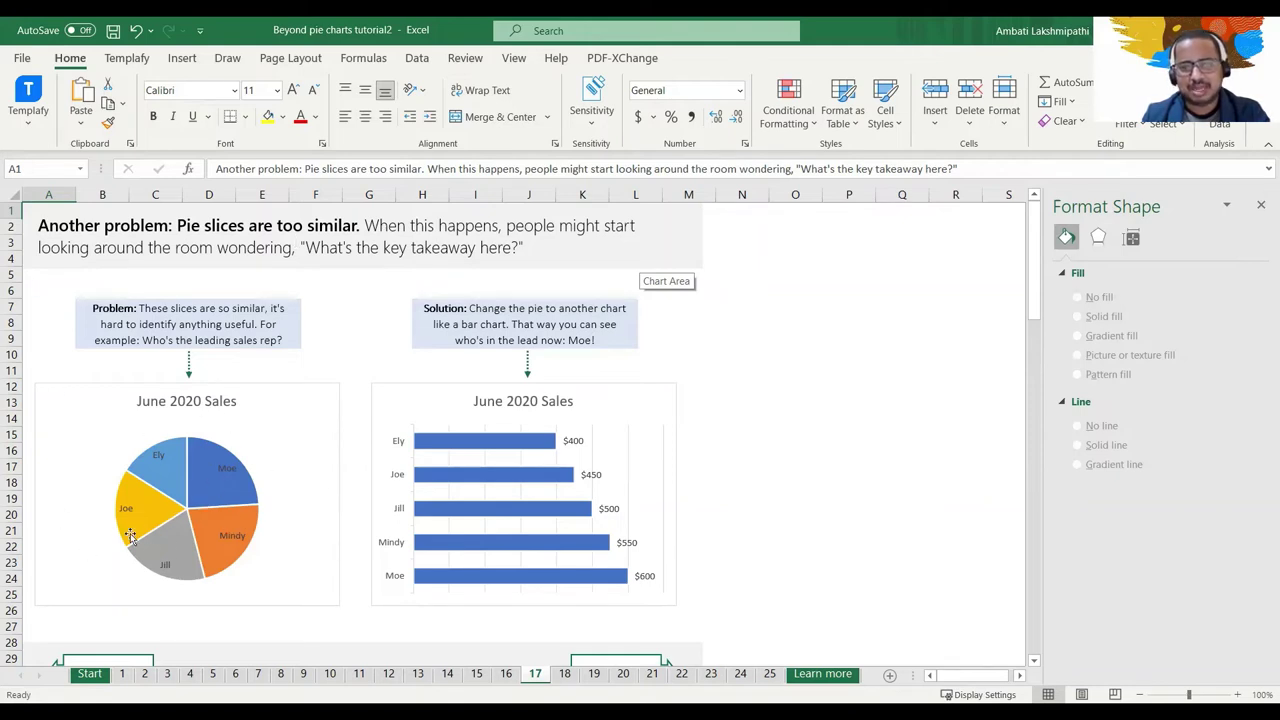
mouse_move(222, 486)
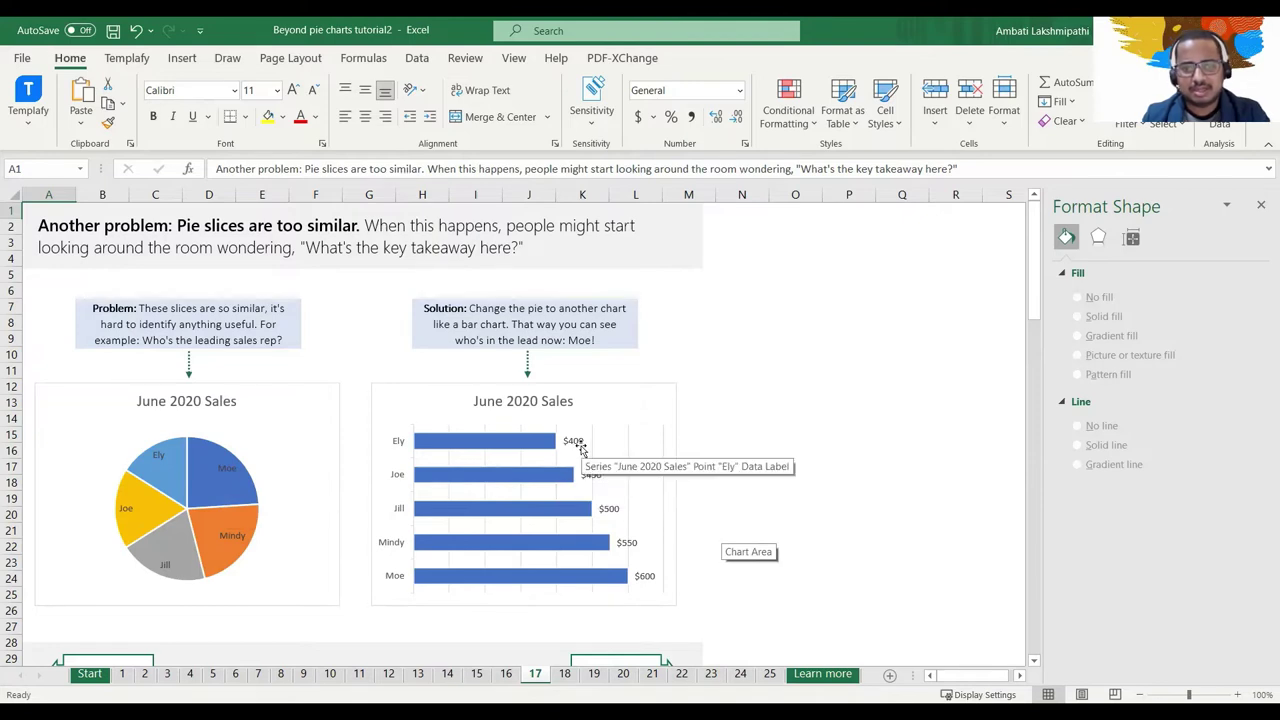
click(493, 480)
click(785, 547)
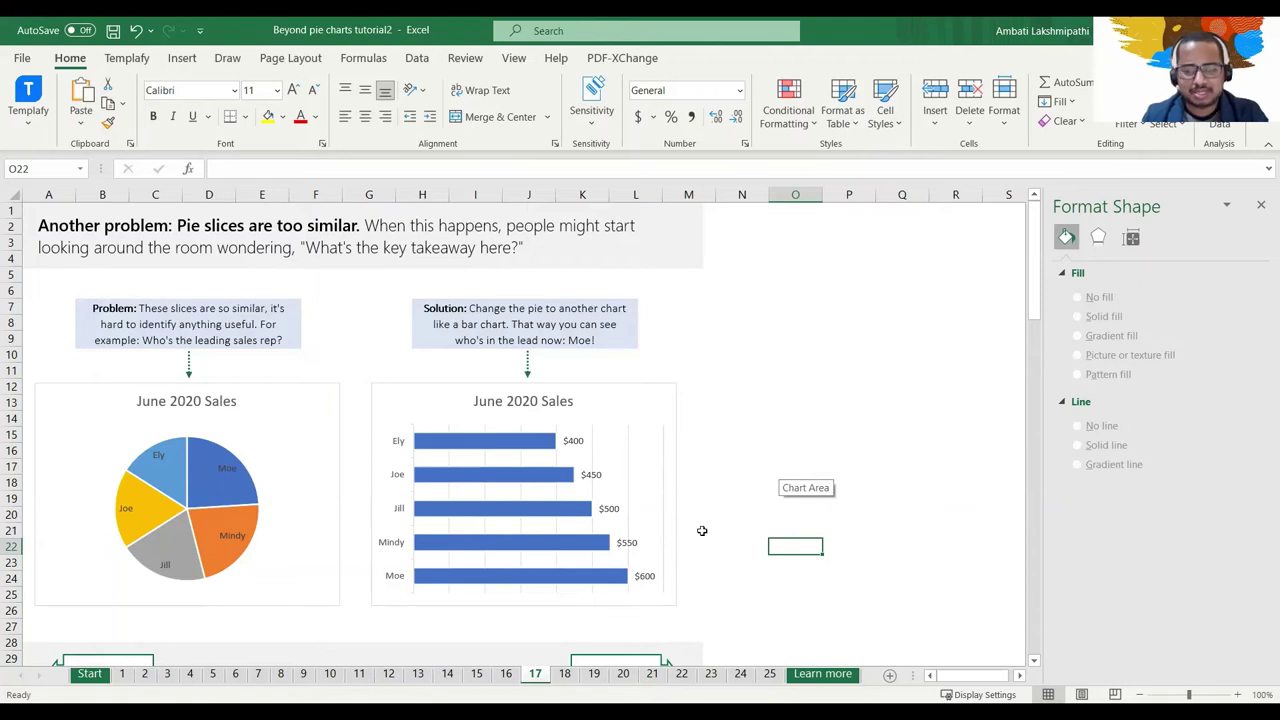
Advance to the practice on sheet 18 and change its June 2020 Sales pie chart to a Clustered Bar chart
scroll(700, 570, down, 1)
click(638, 624)
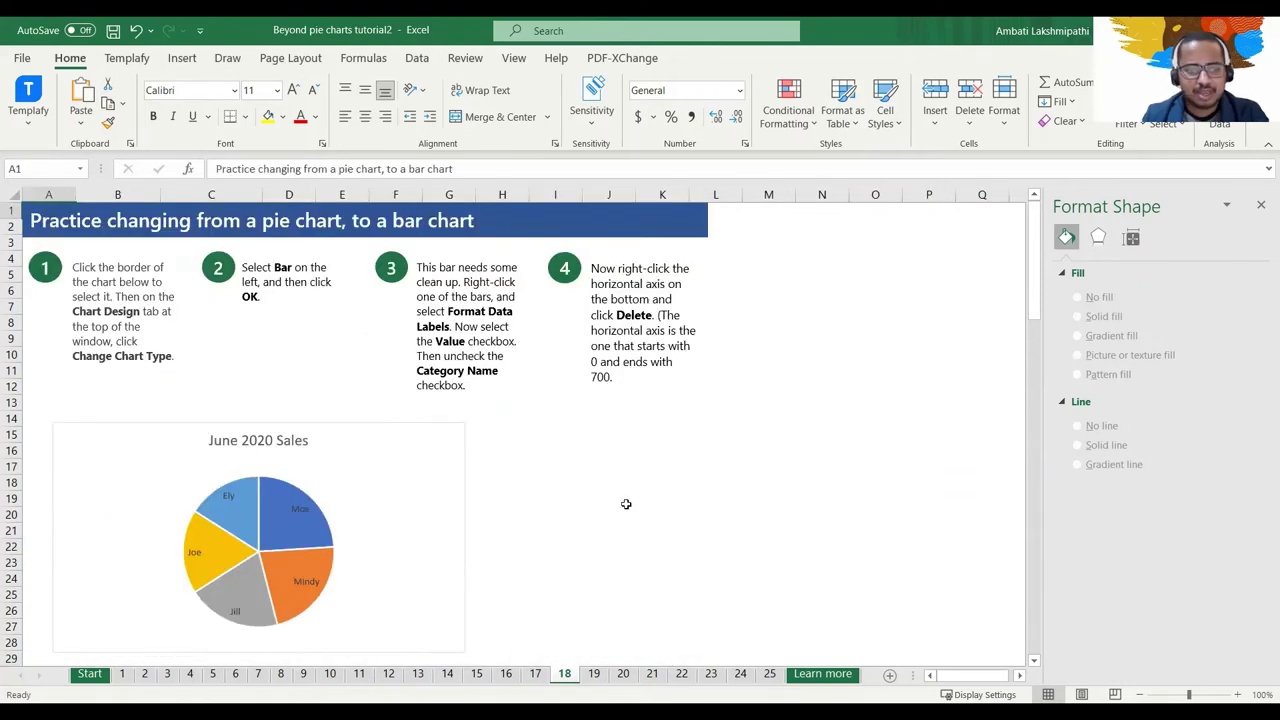
click(297, 476)
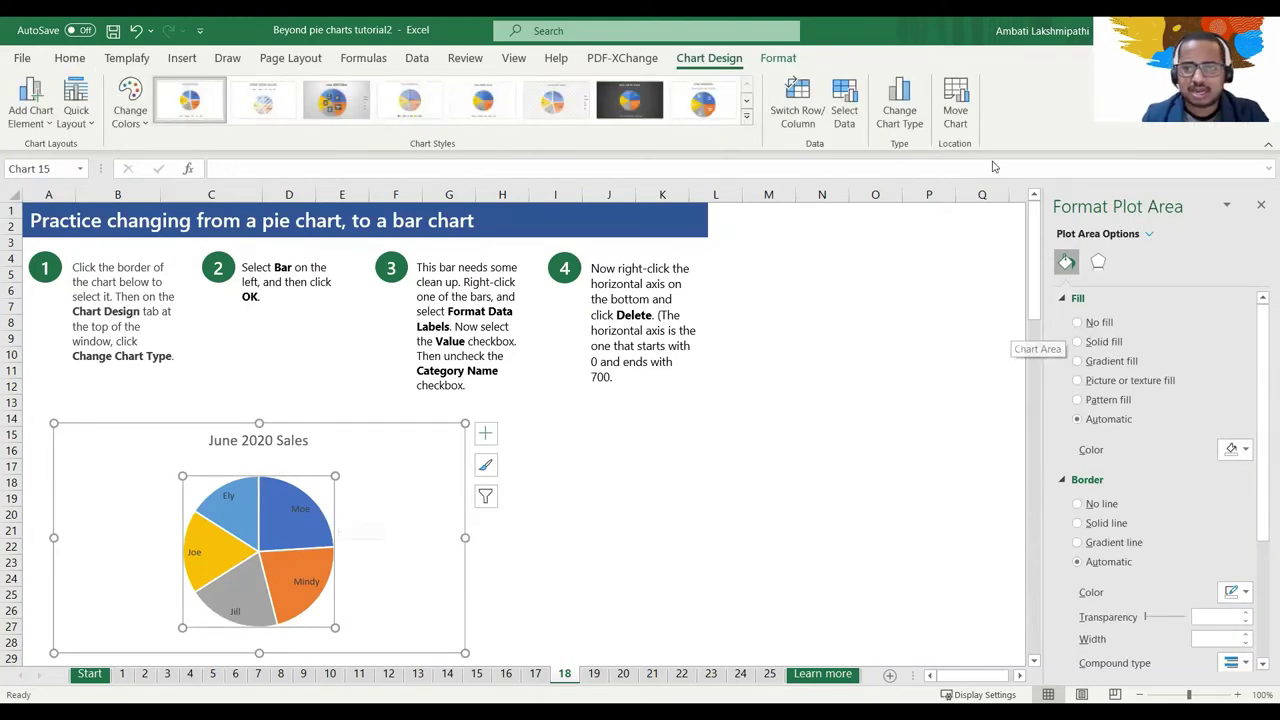
click(903, 103)
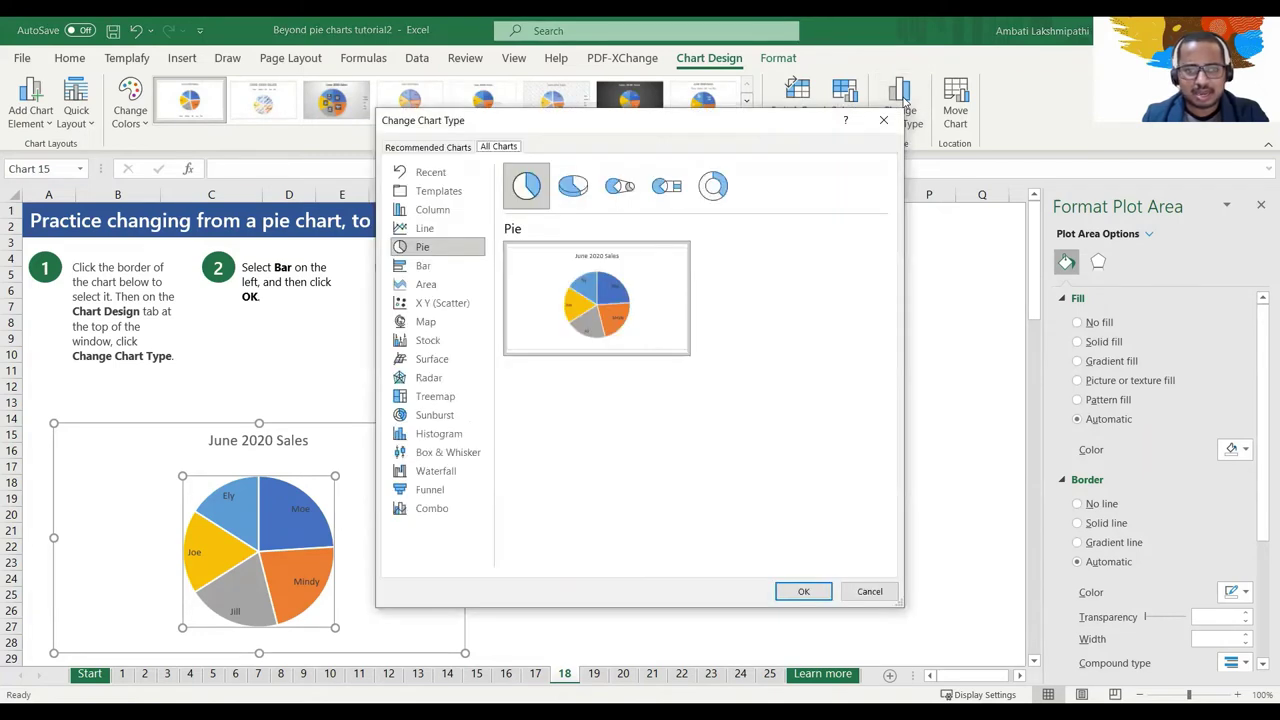
click(423, 266)
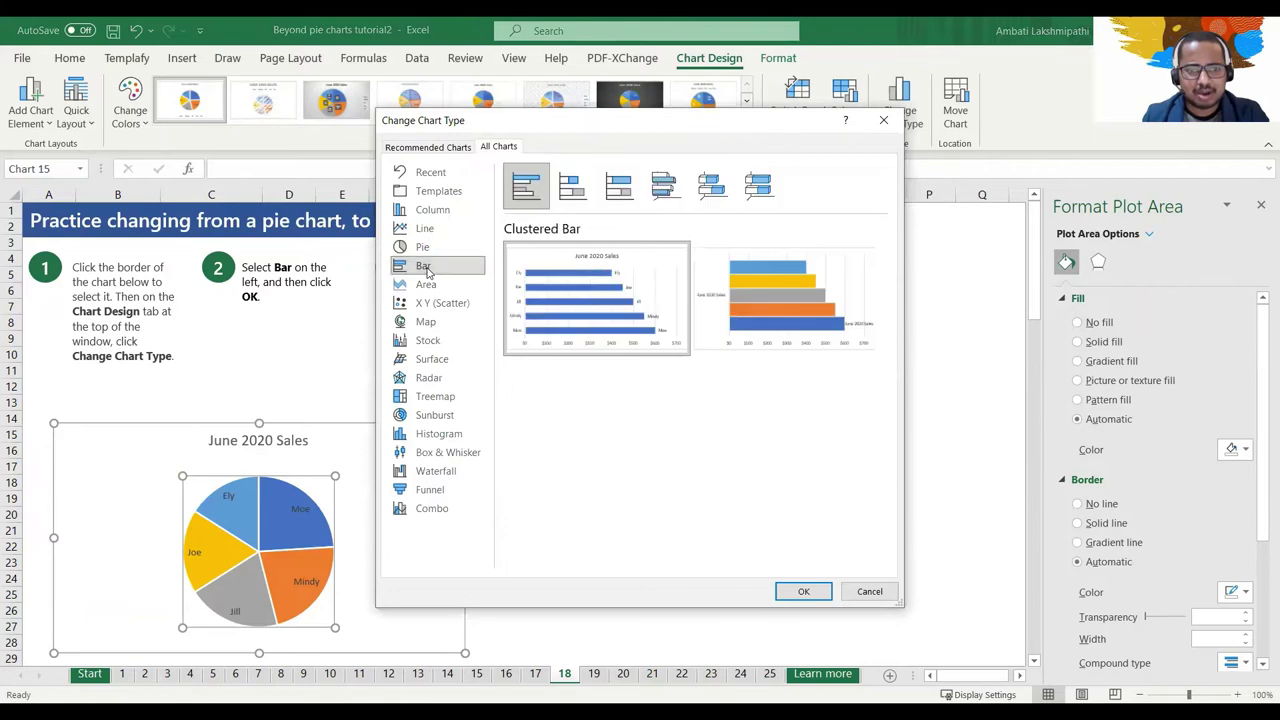
click(805, 591)
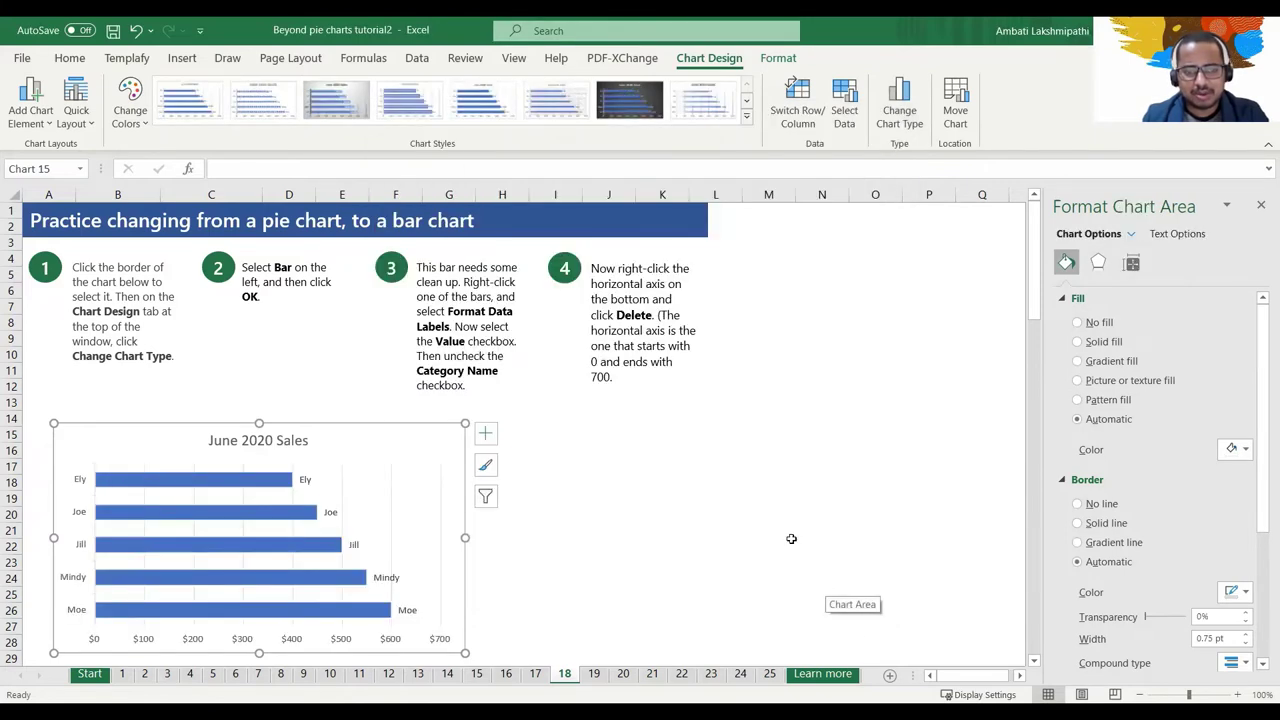
Delete the vertical and horizontal axes from the June 2020 Sales bar chart
scroll(645, 522, down, 1)
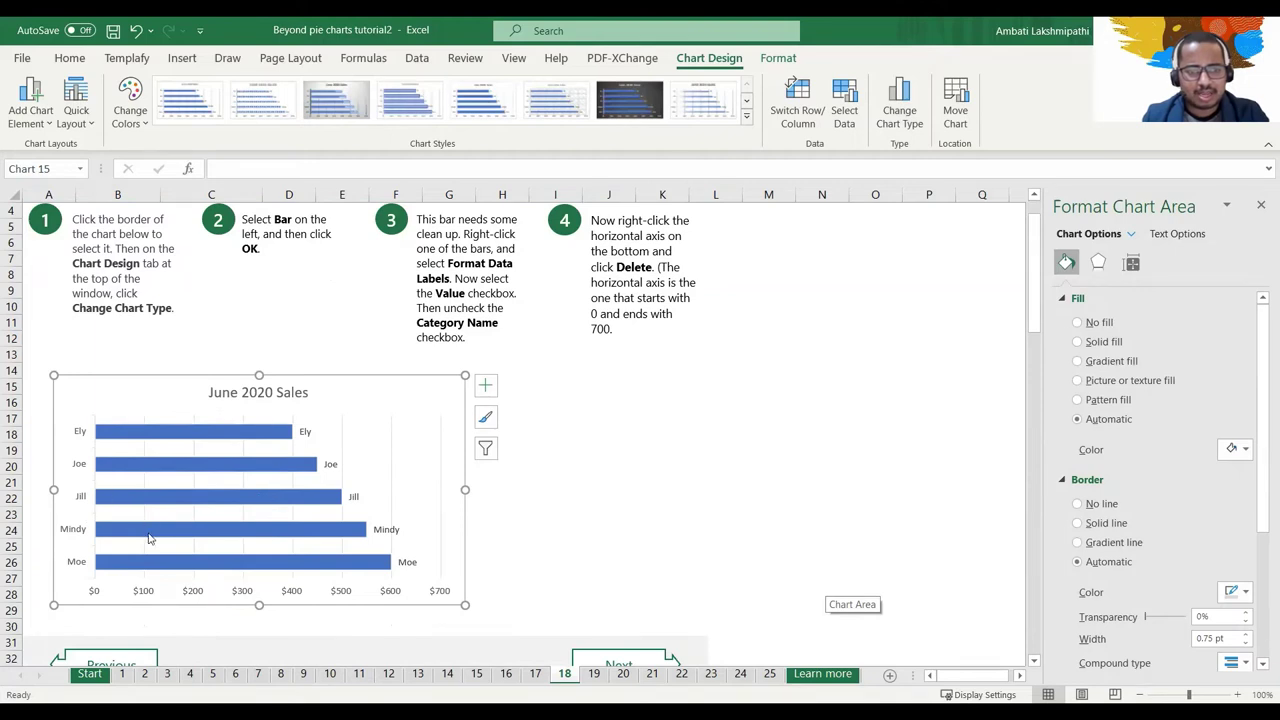
click(83, 505)
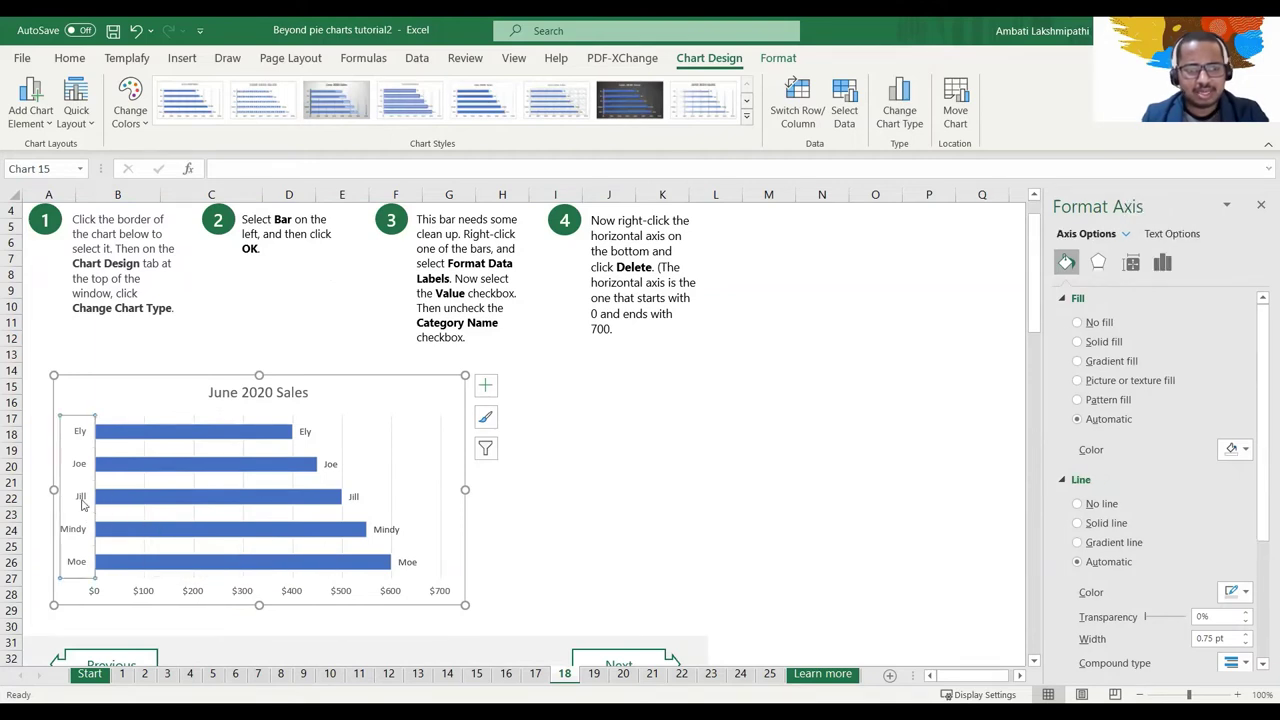
key(Delete)
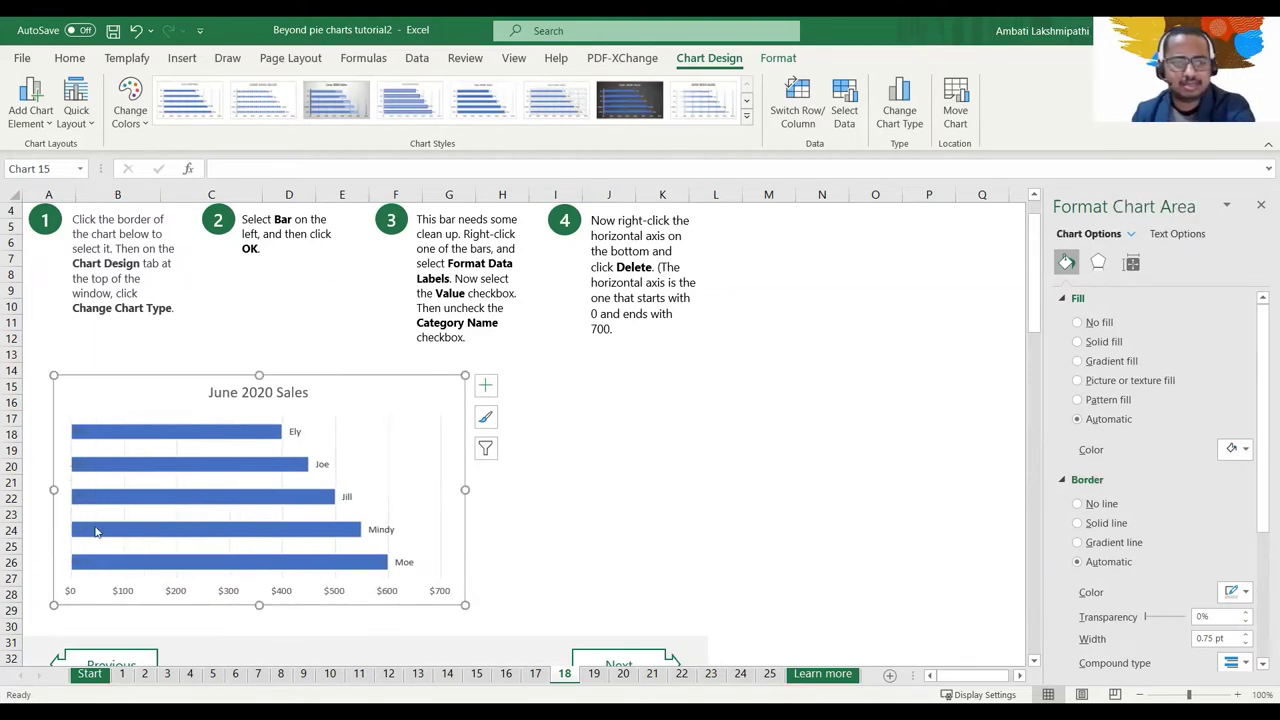
click(323, 593)
key(Delete)
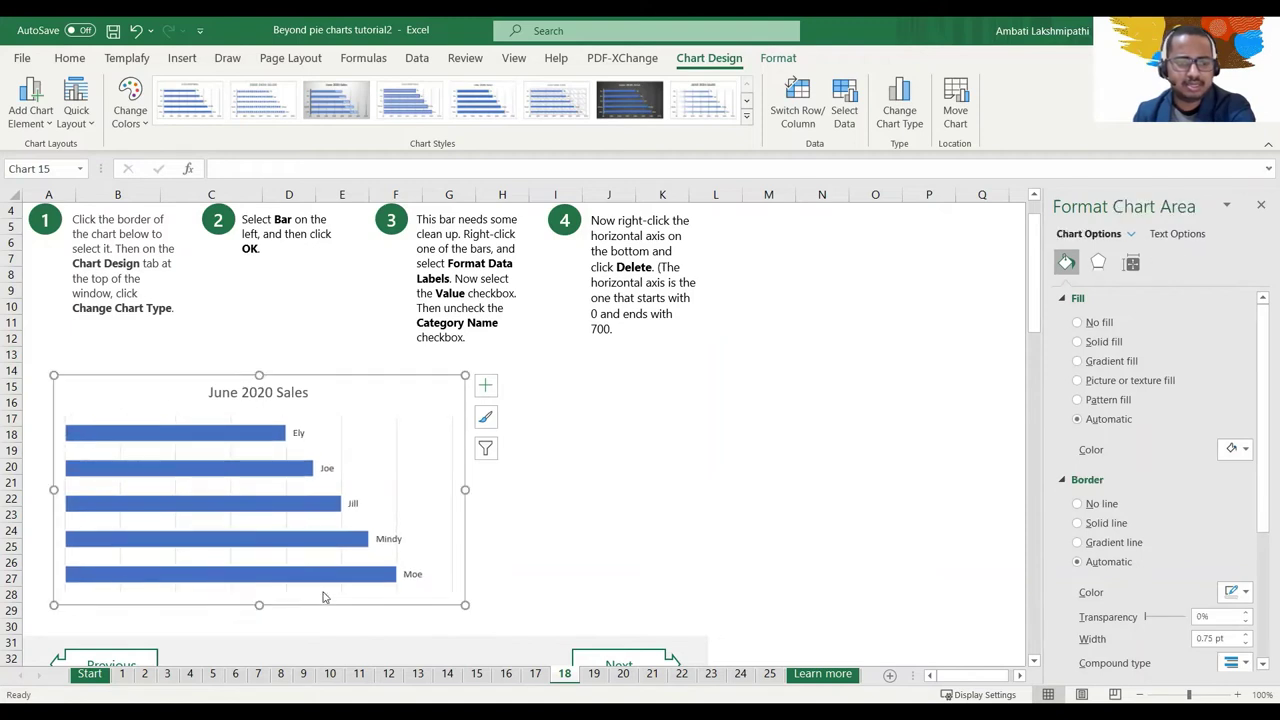
click(341, 462)
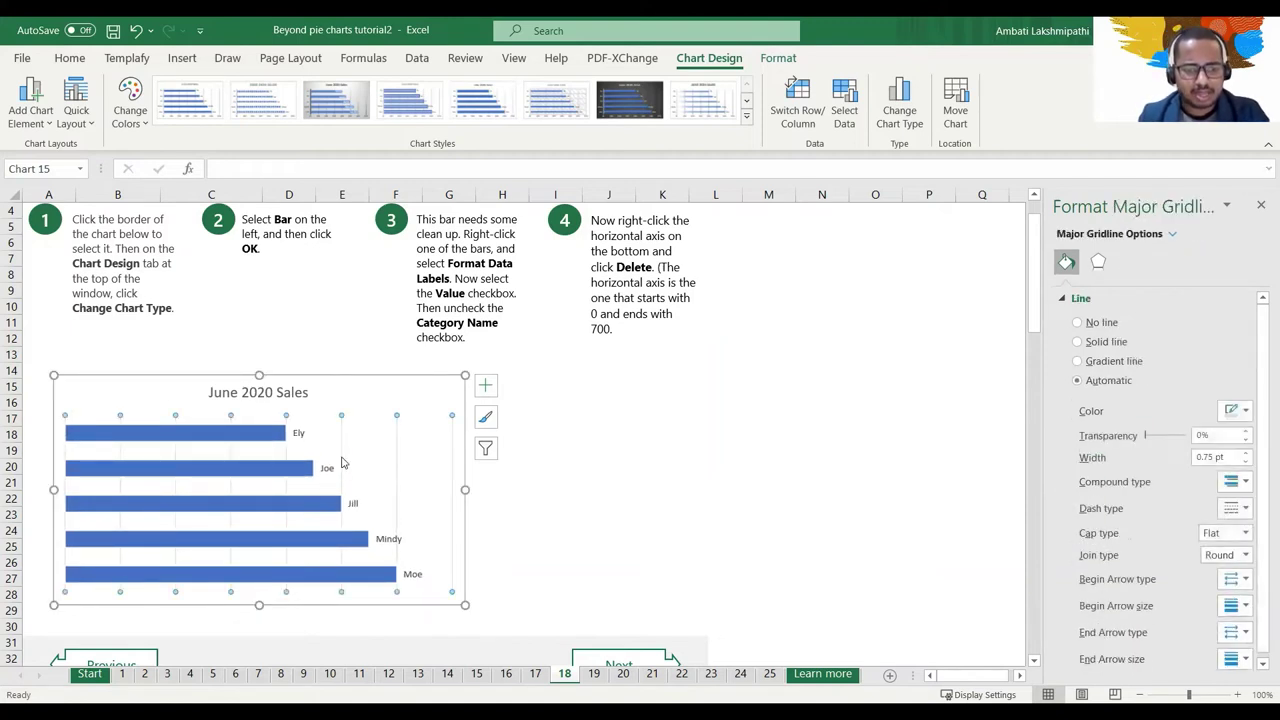
right_click(341, 462)
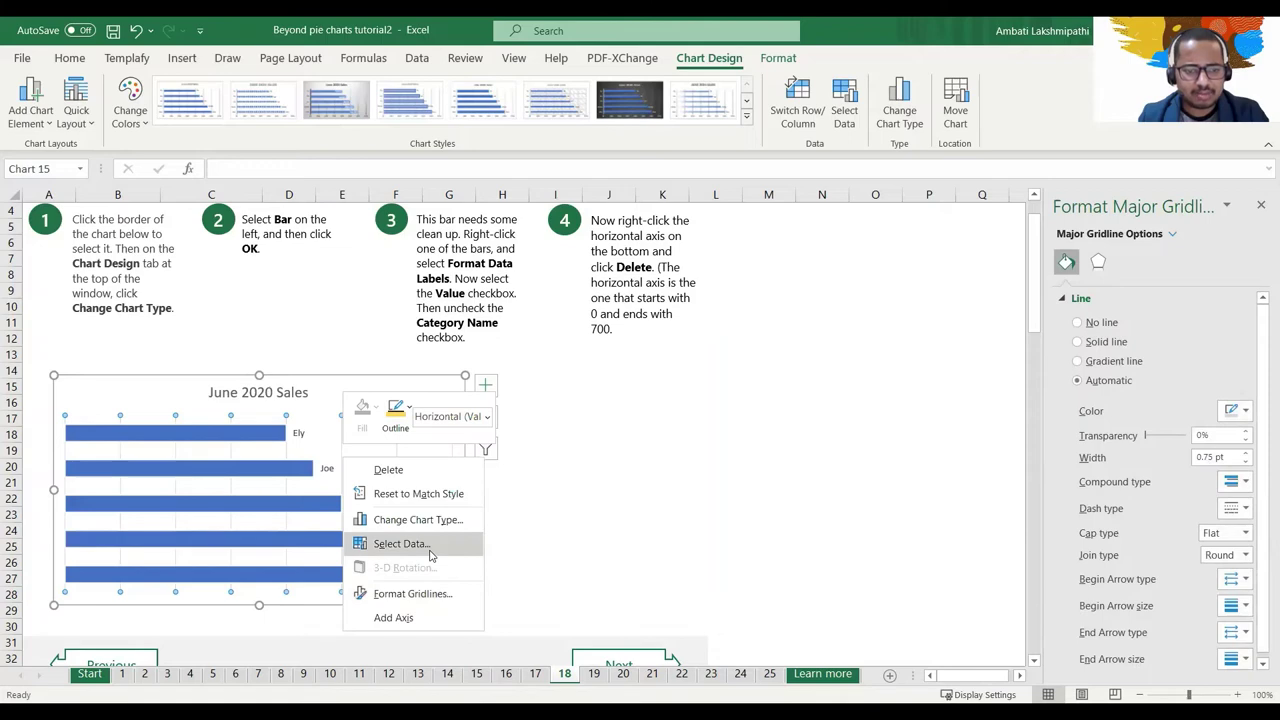
click(428, 549)
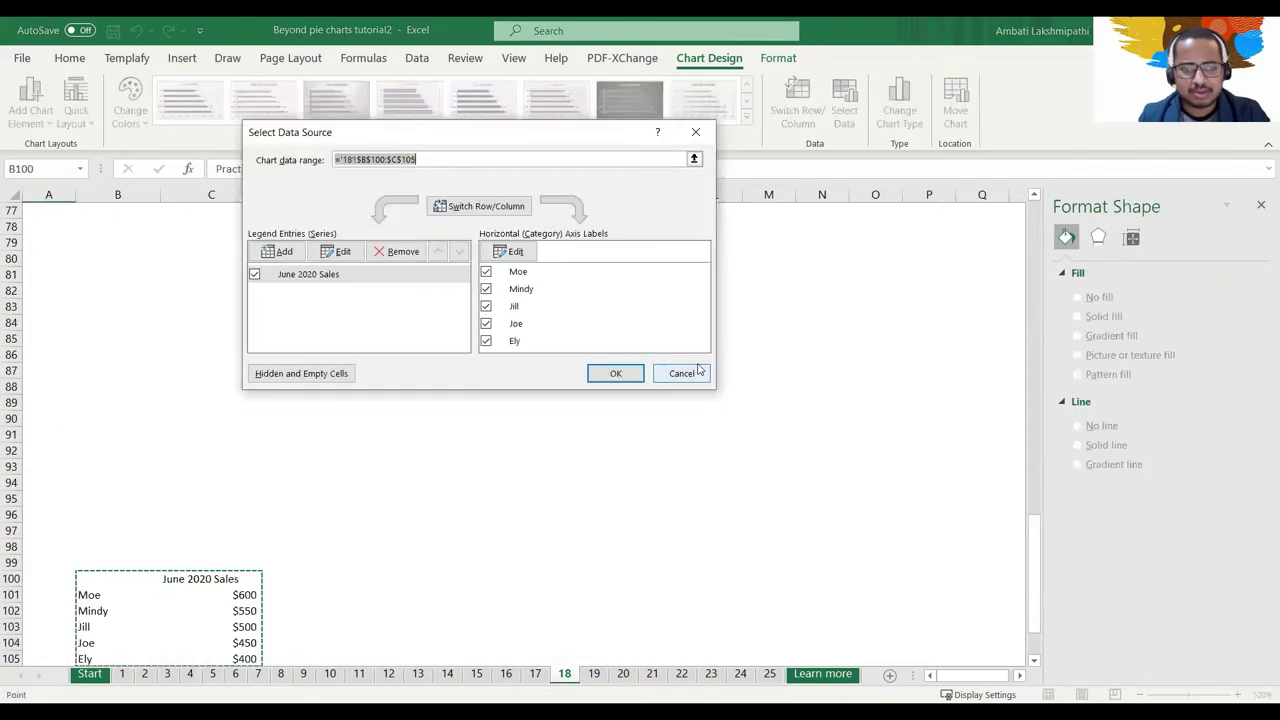
click(683, 373)
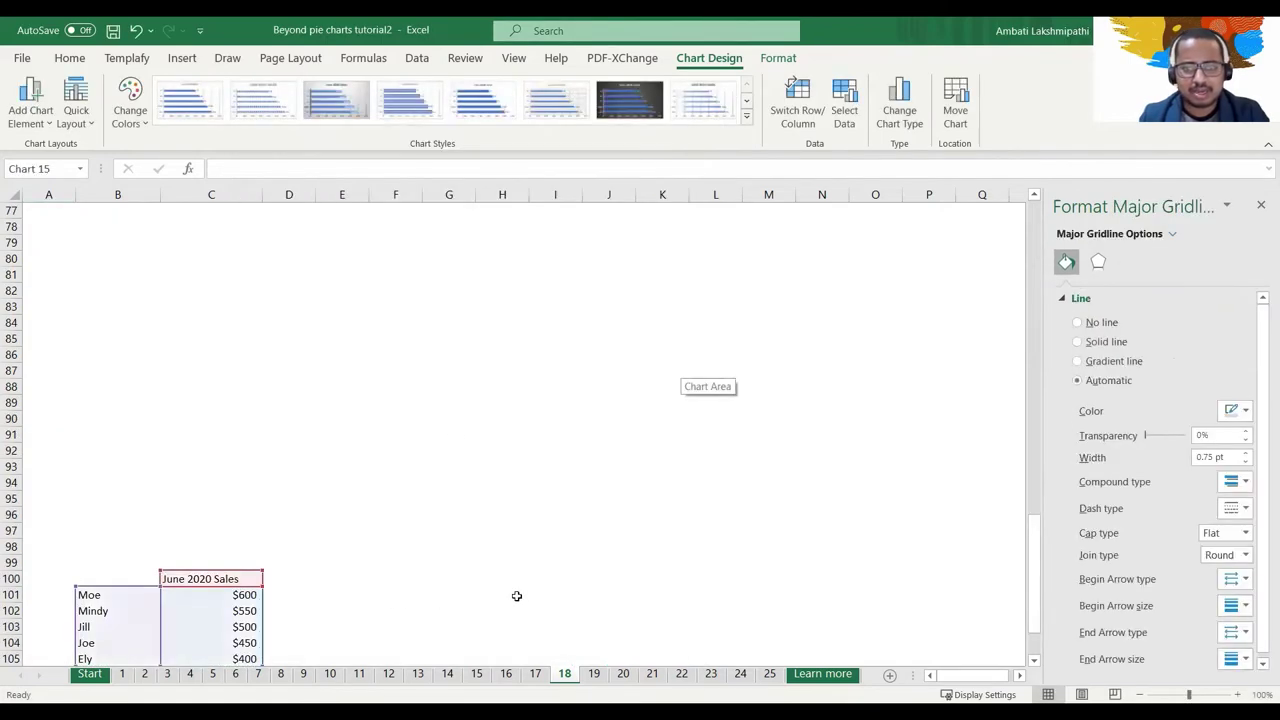
scroll(540, 560, up, 5)
click(1261, 199)
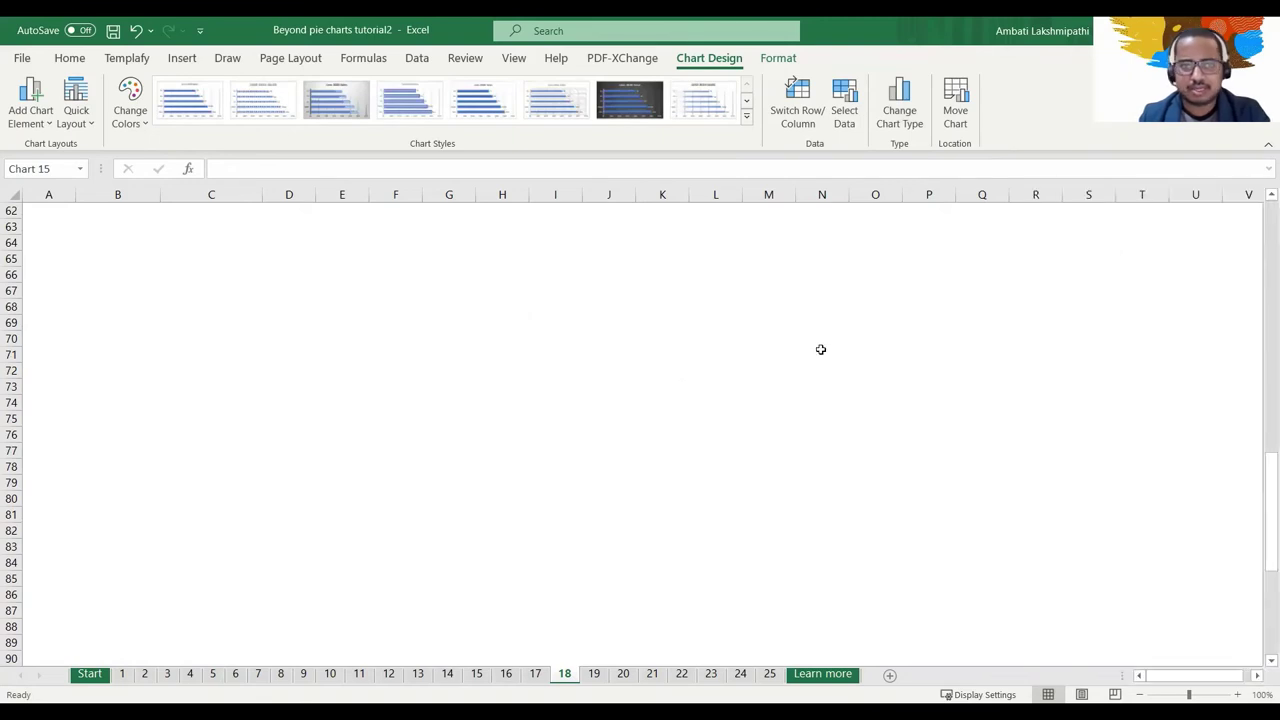
scroll(780, 450, up, 5)
scroll(620, 520, up, 7)
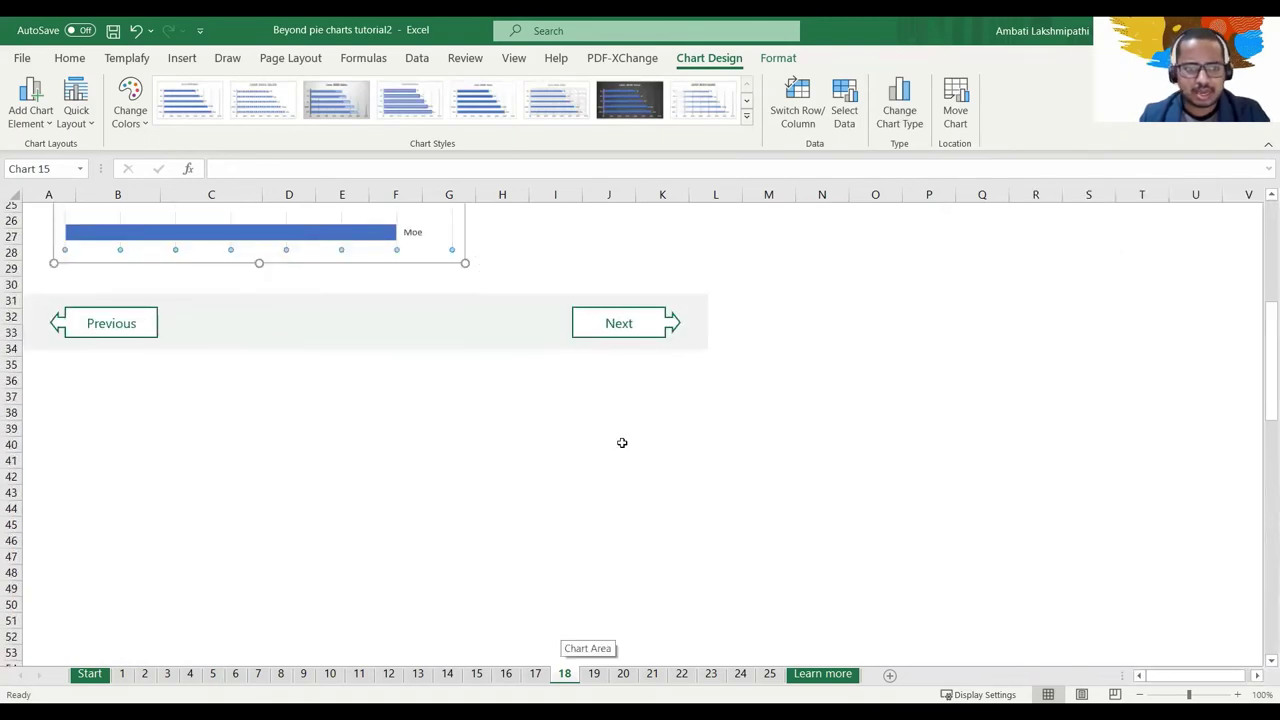
scroll(620, 443, up, 8)
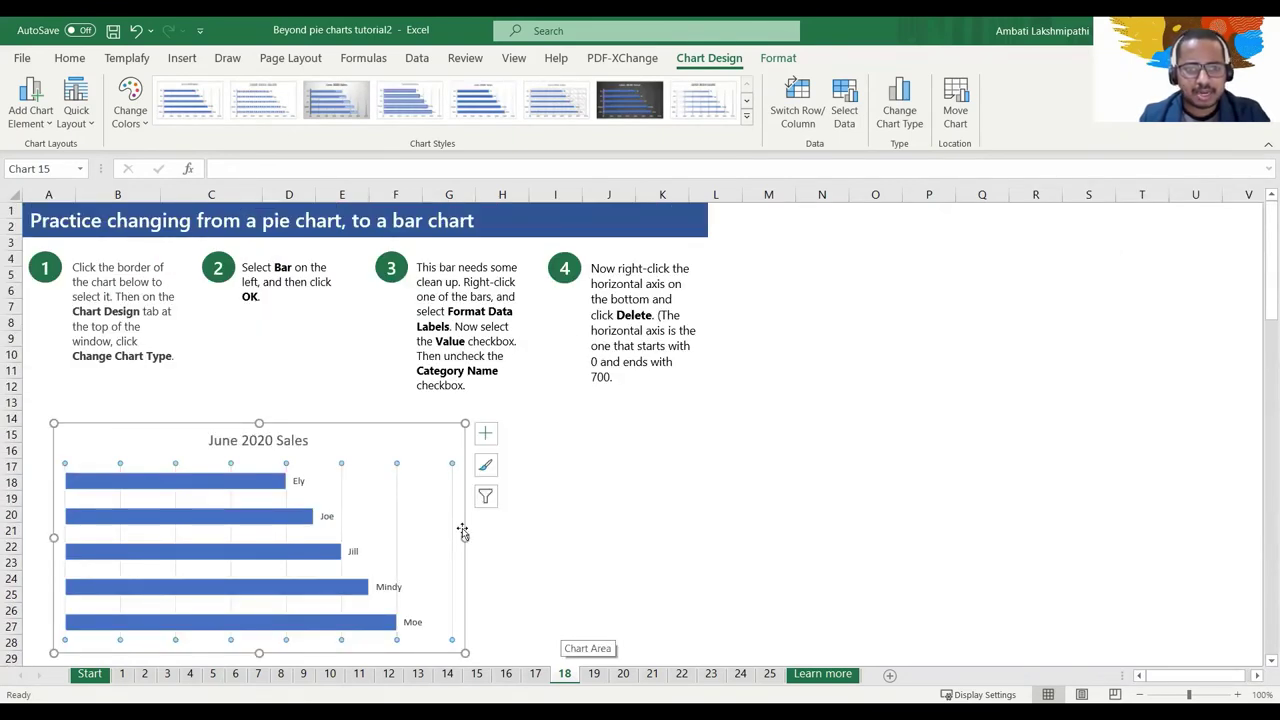
click(444, 443)
right_click(443, 438)
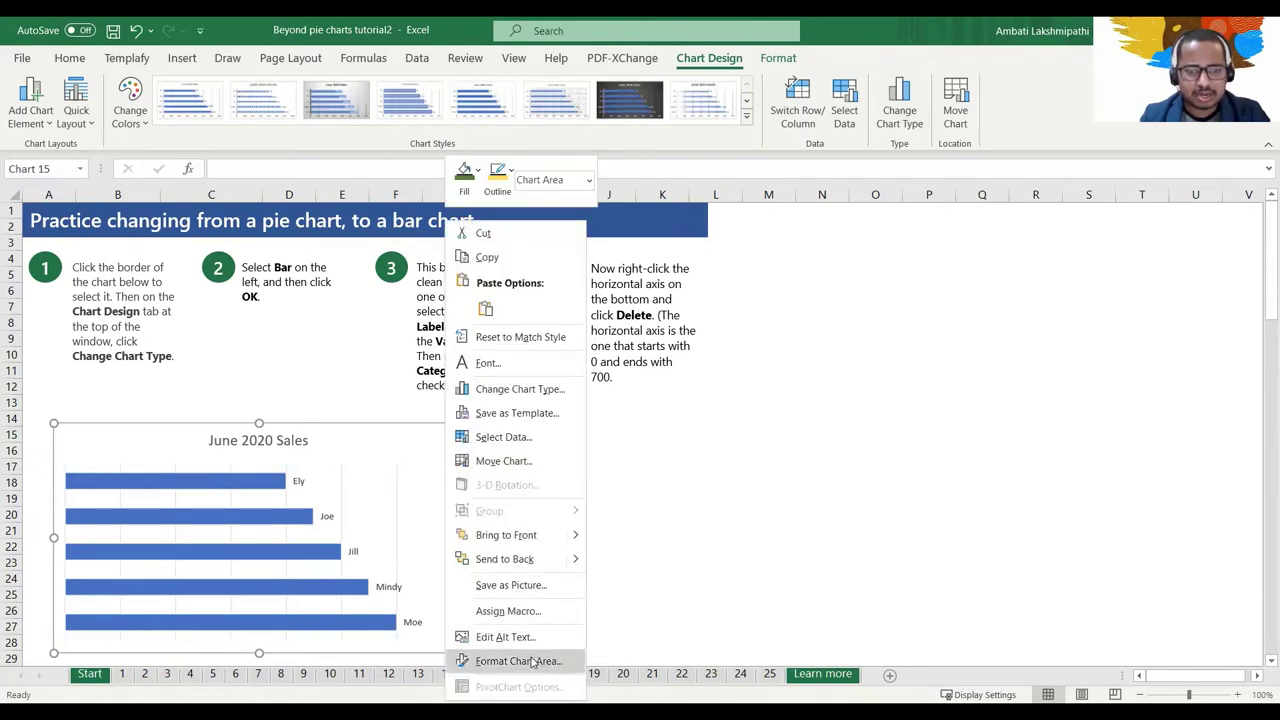
Add the values to the category name data labels of the June 2020 Sales bar chart
click(245, 488)
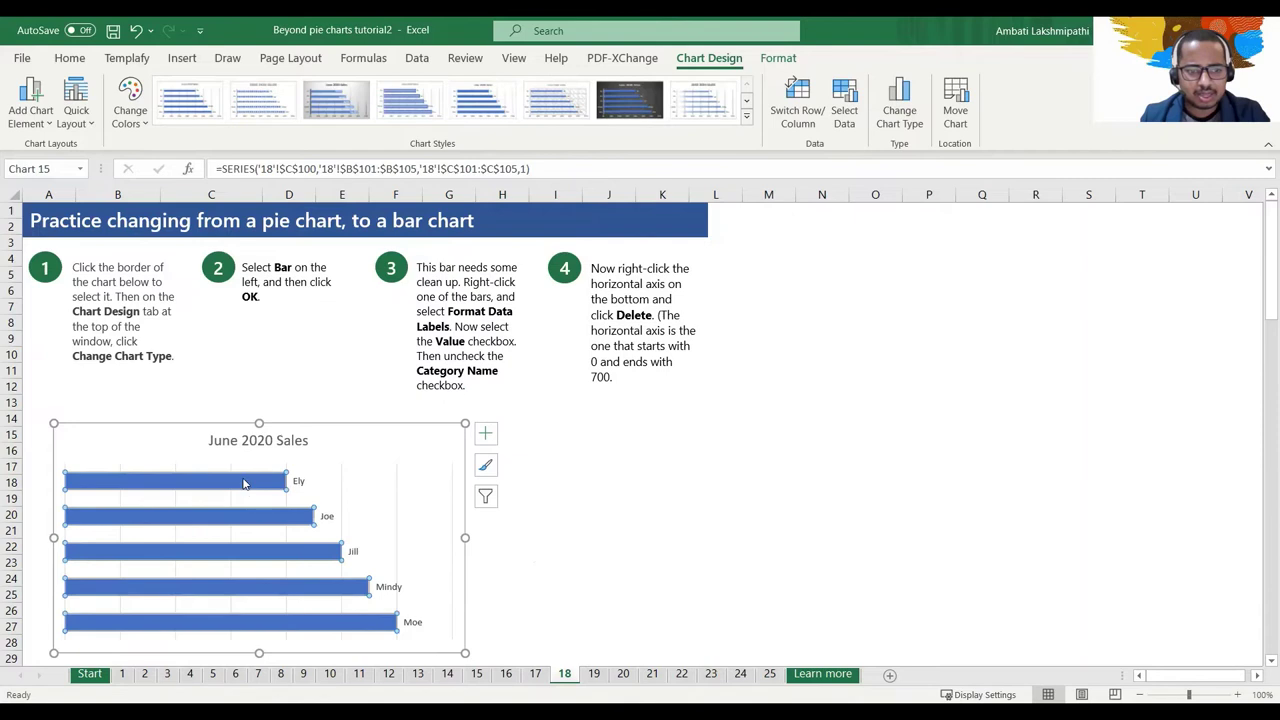
right_click(243, 484)
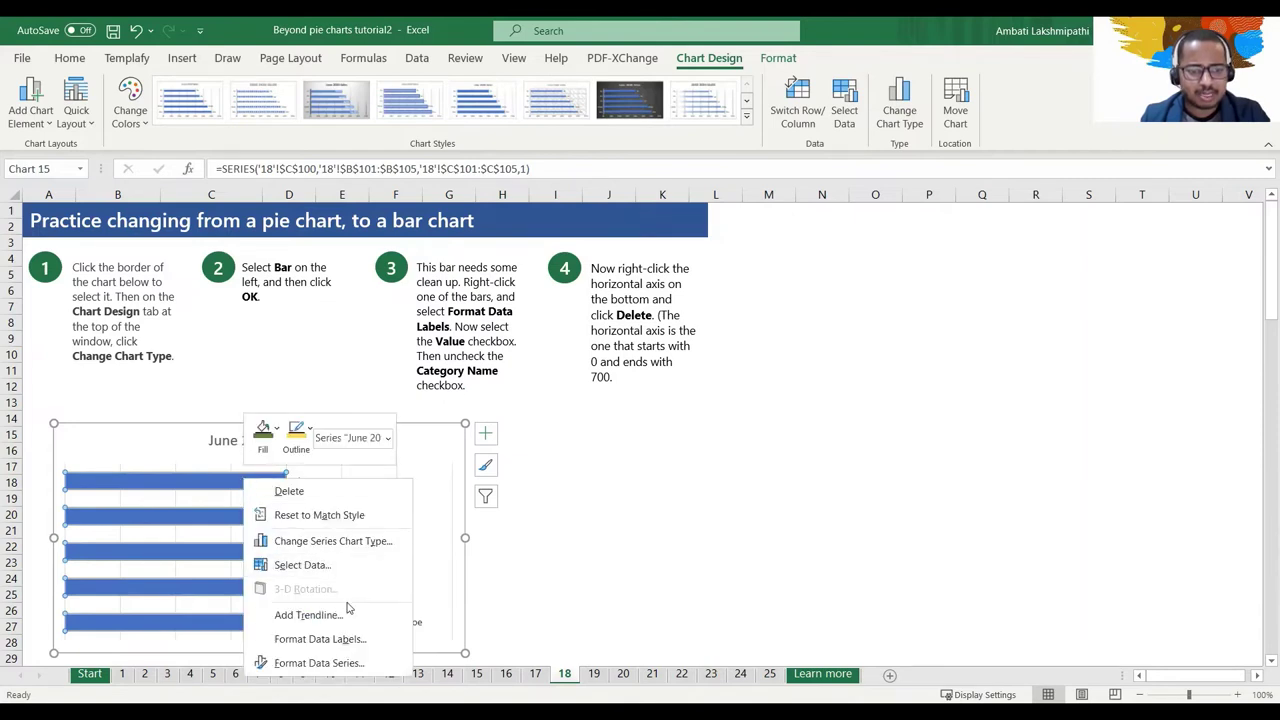
click(355, 643)
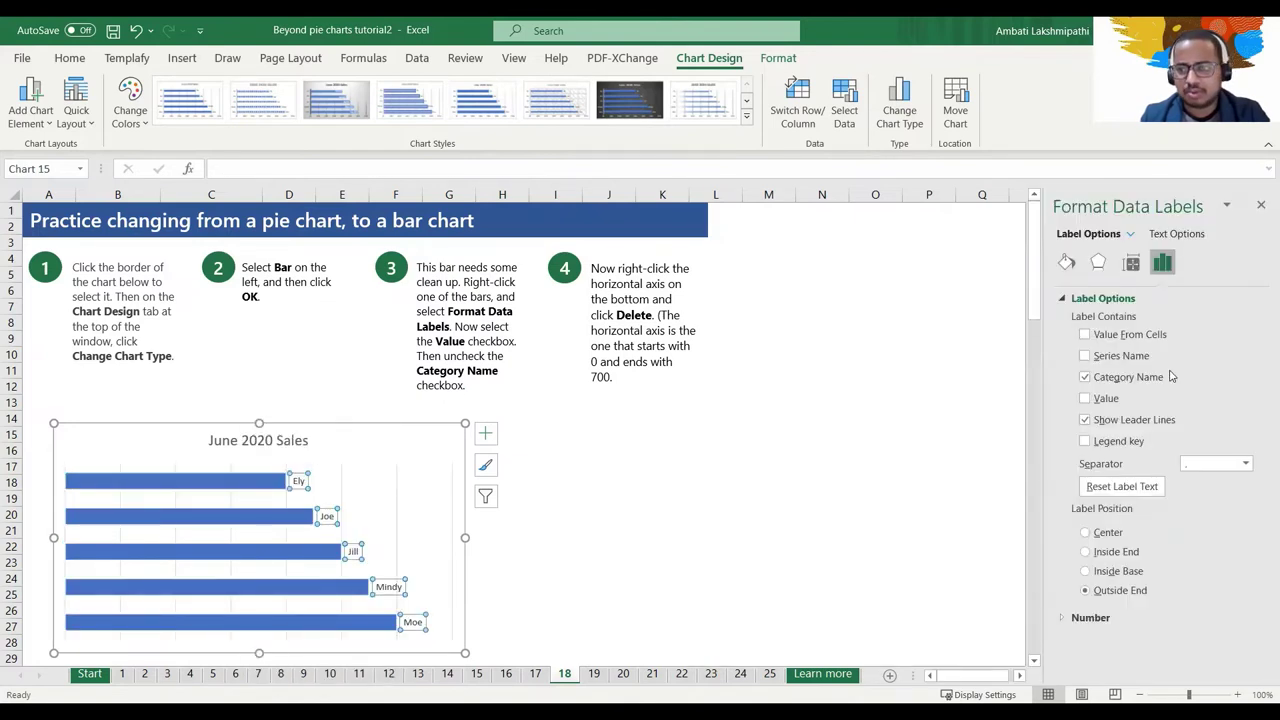
click(1128, 357)
click(1129, 357)
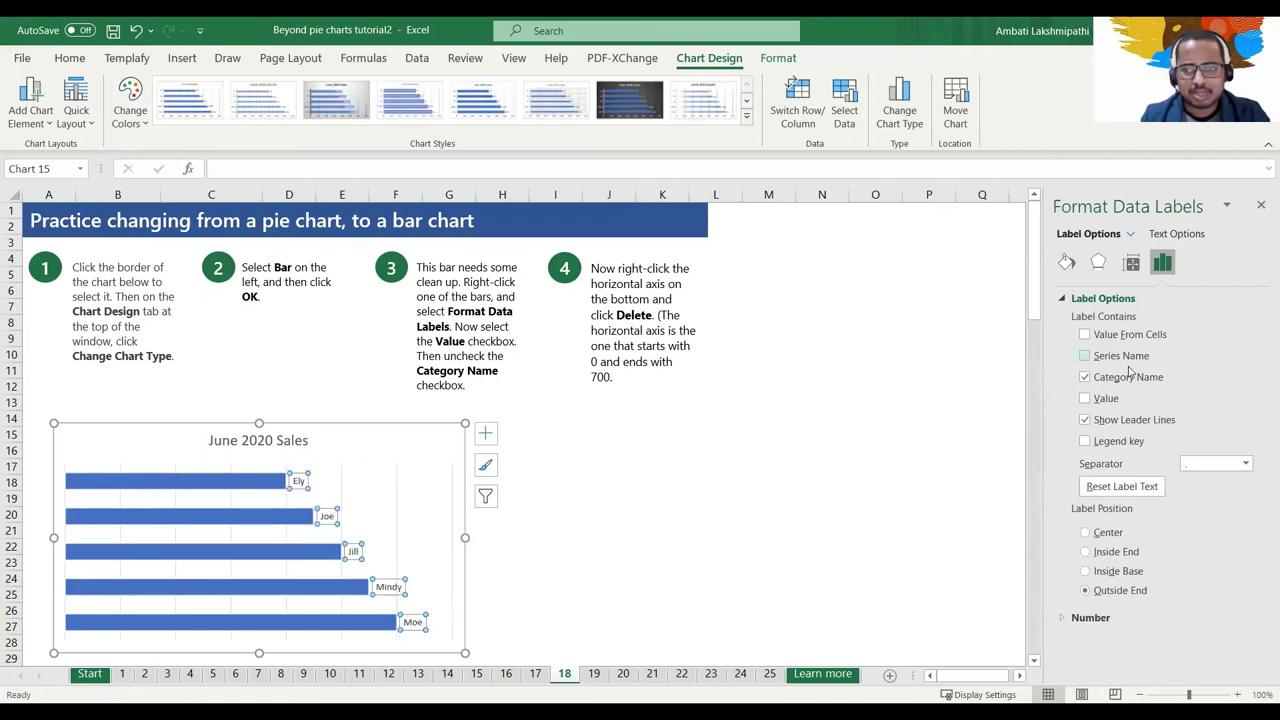
click(1106, 399)
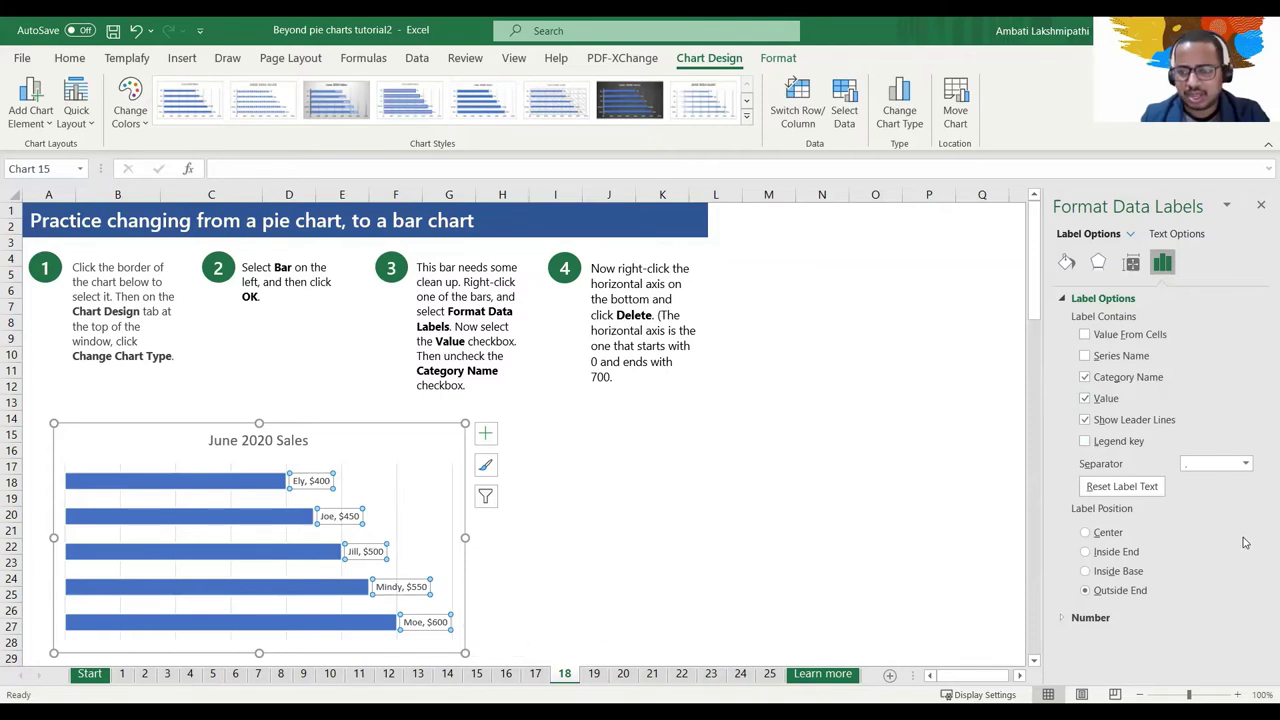
click(1261, 205)
click(928, 440)
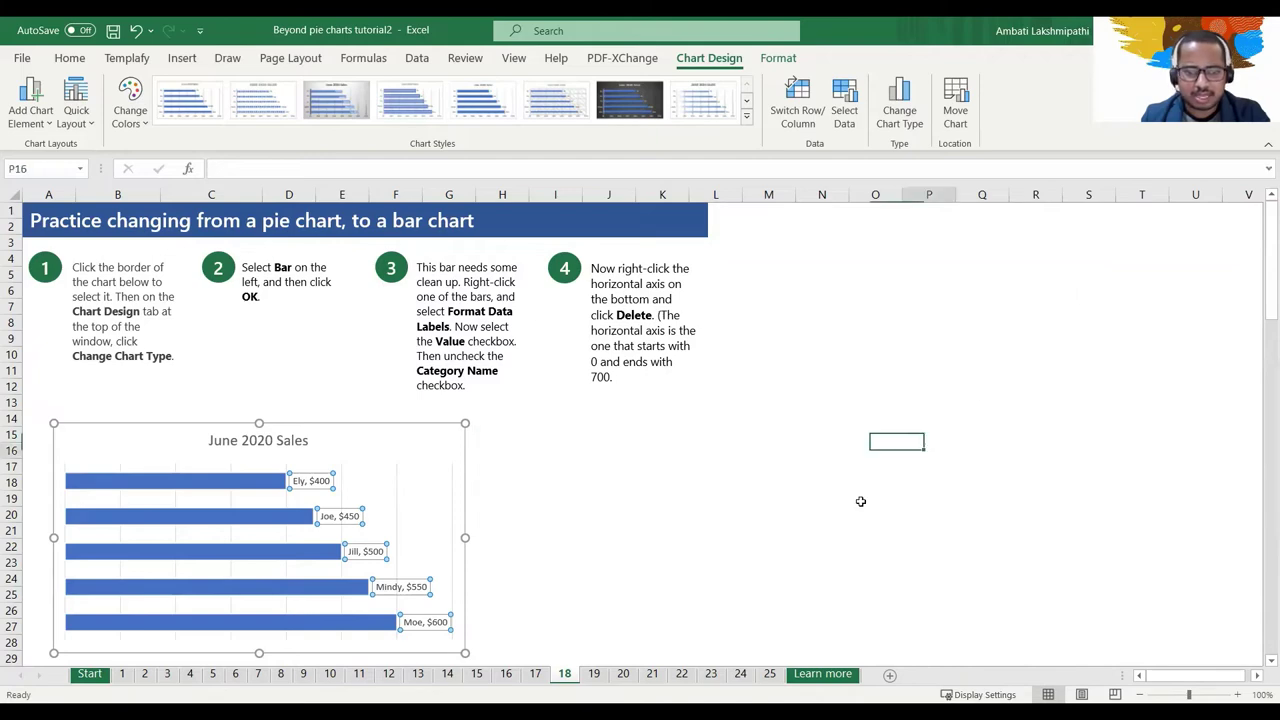
Review the pie chart overload problem on sheet 19 and advance to the 100% Stacked Column practice on sheet 20
scroll(650, 535, down, 2)
click(603, 612)
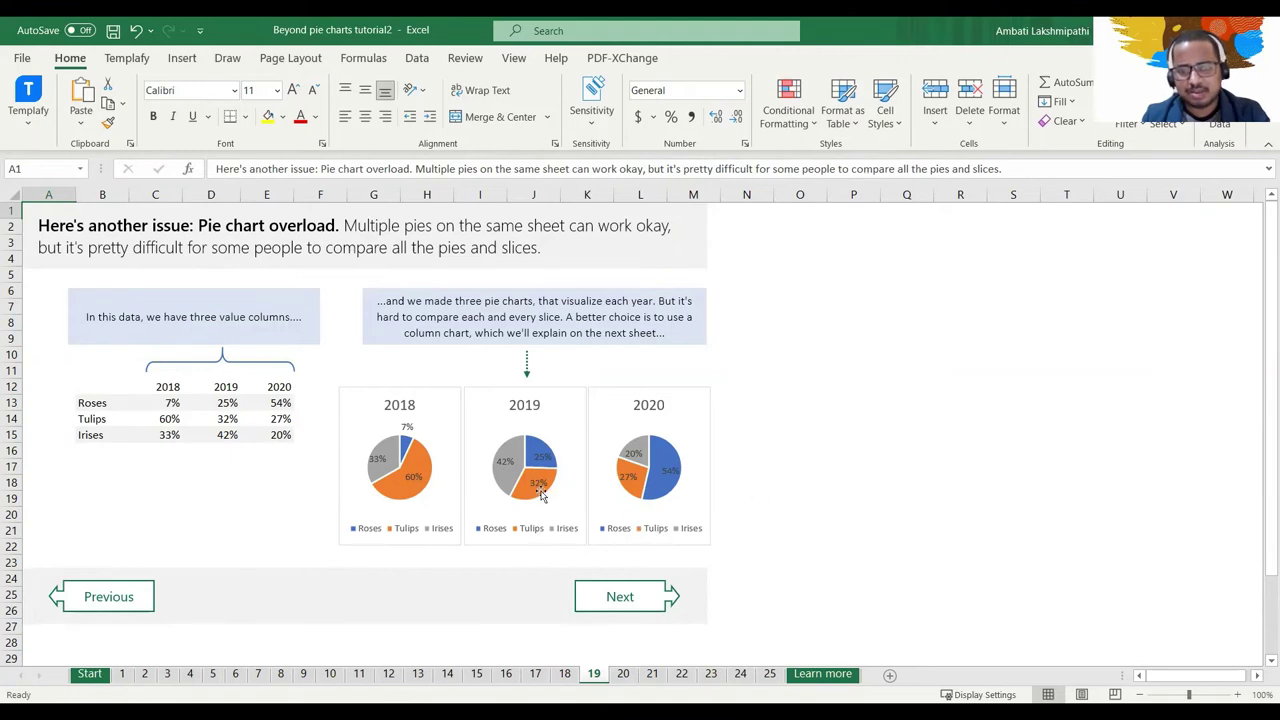
click(627, 597)
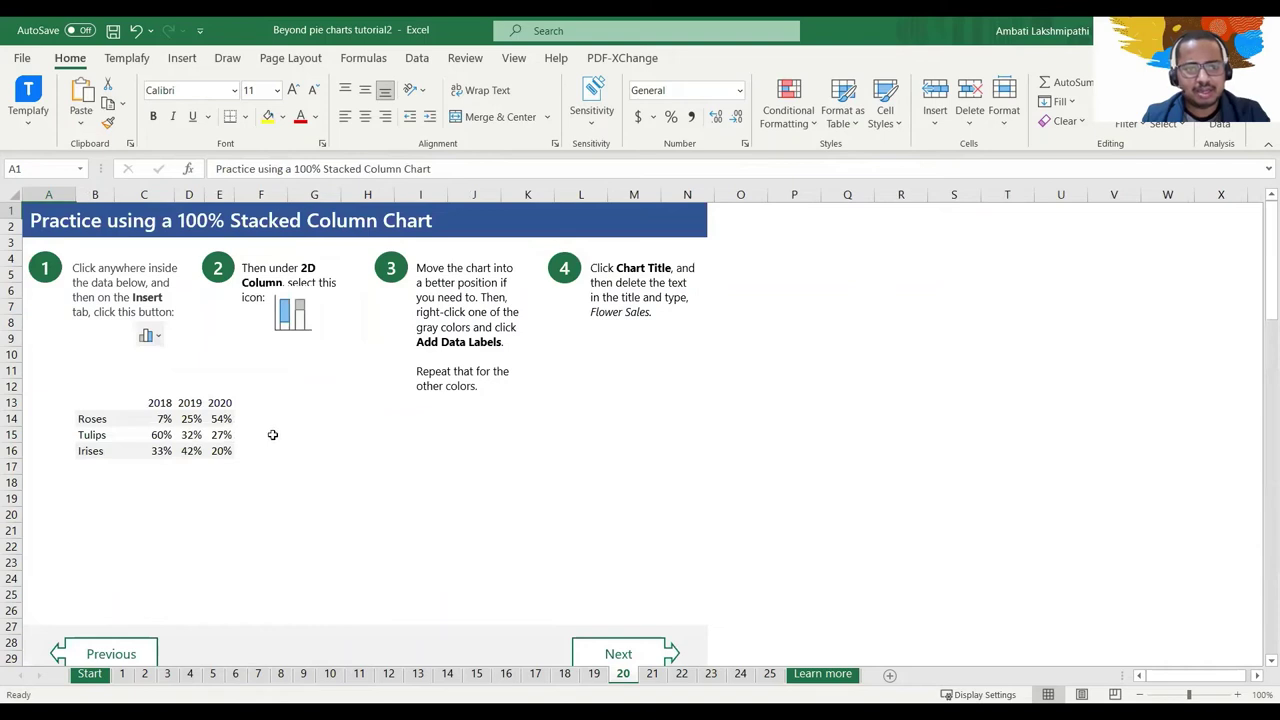
Go over the flower categories and their 2018 to 2020 percentages in the practice table
click(112, 424)
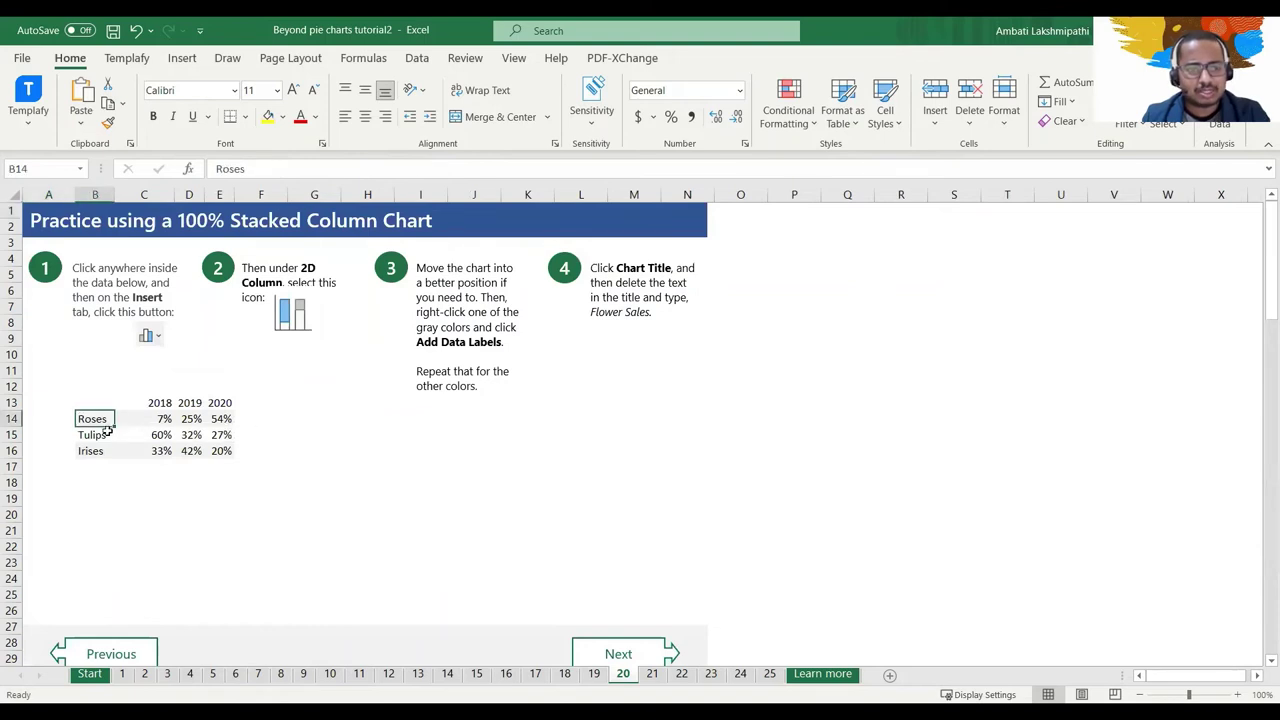
click(110, 436)
click(108, 449)
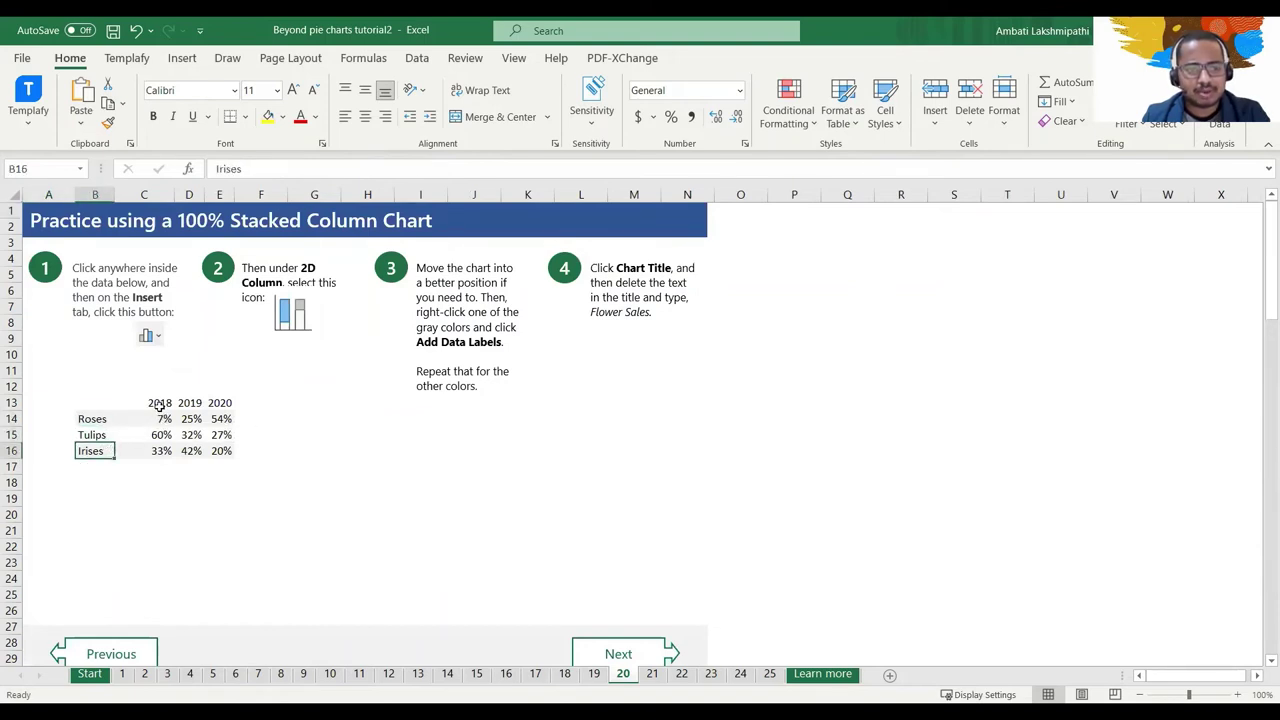
drag(158, 403, 212, 444)
click(150, 435)
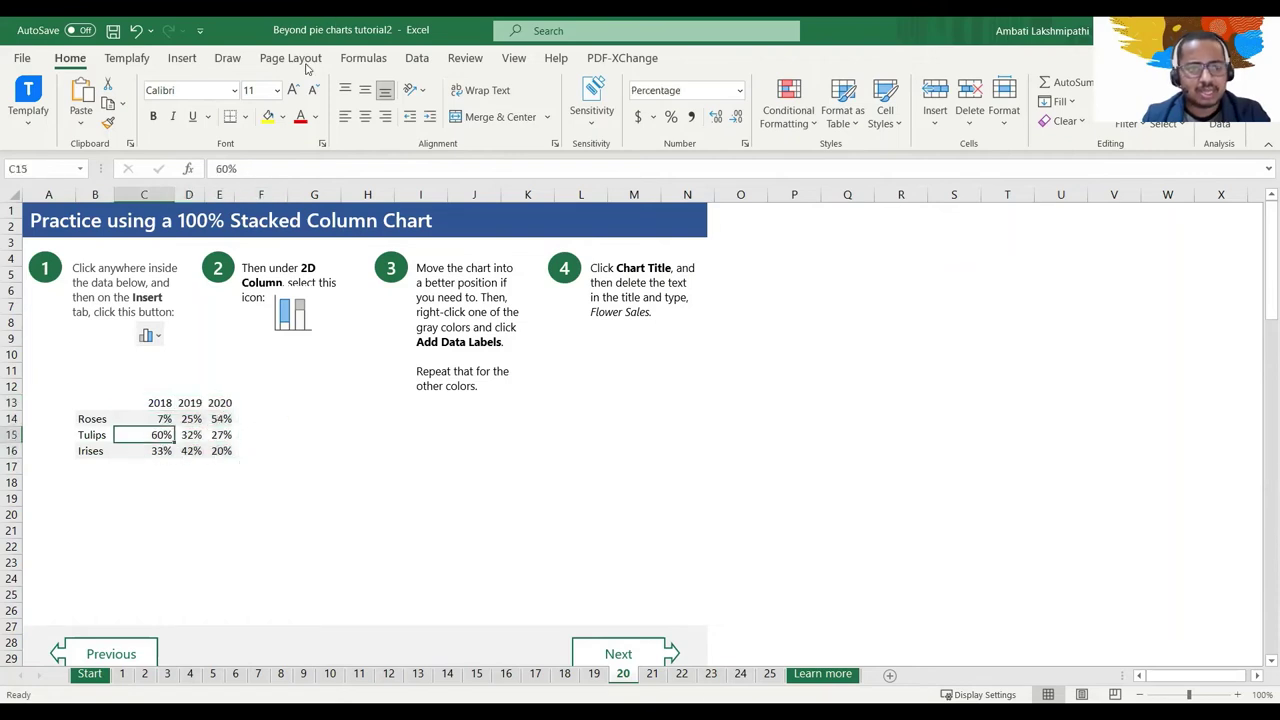
Try a 2-D Clustered Column chart of the flower data, then remove it from the sheet
click(182, 58)
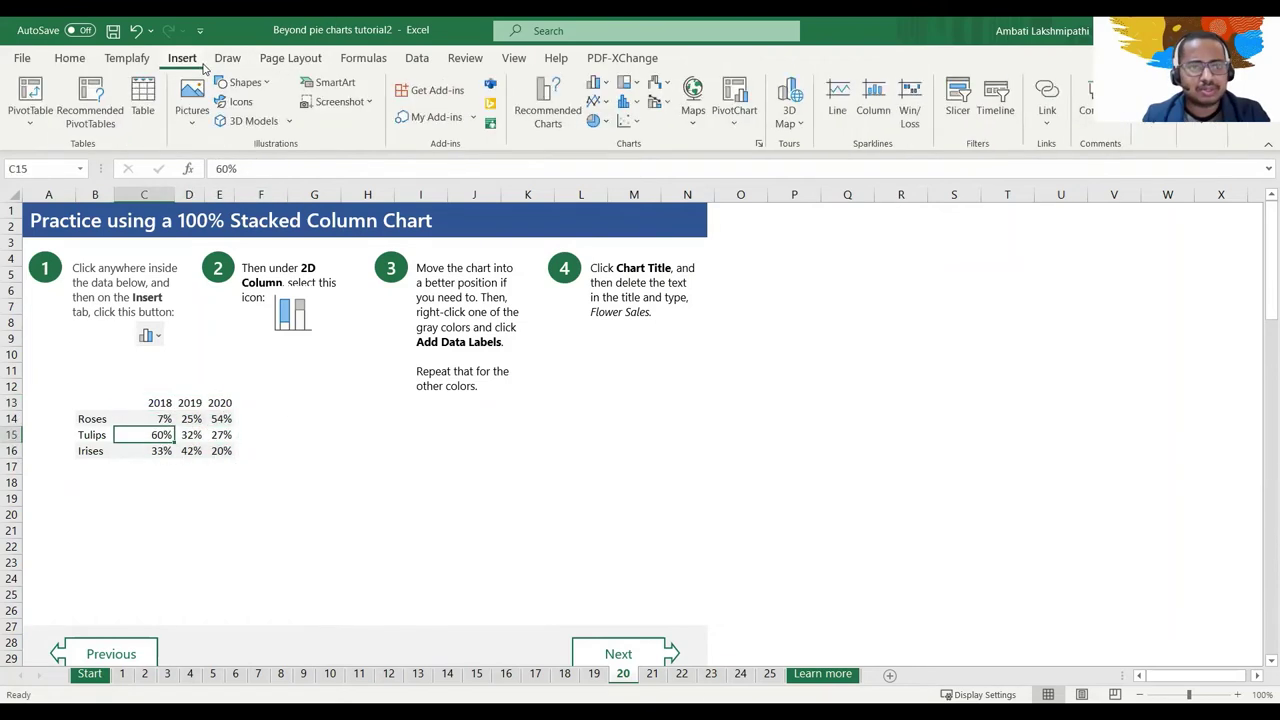
click(607, 83)
click(607, 138)
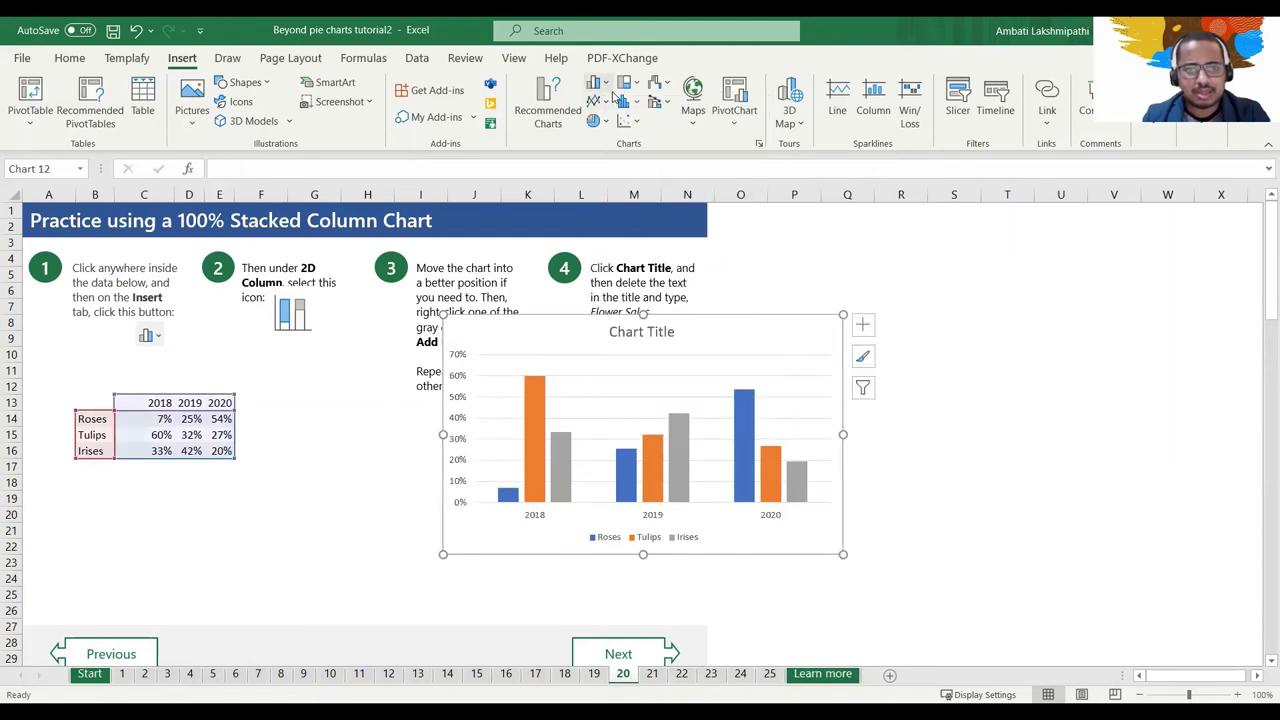
click(747, 324)
drag(747, 324, 881, 374)
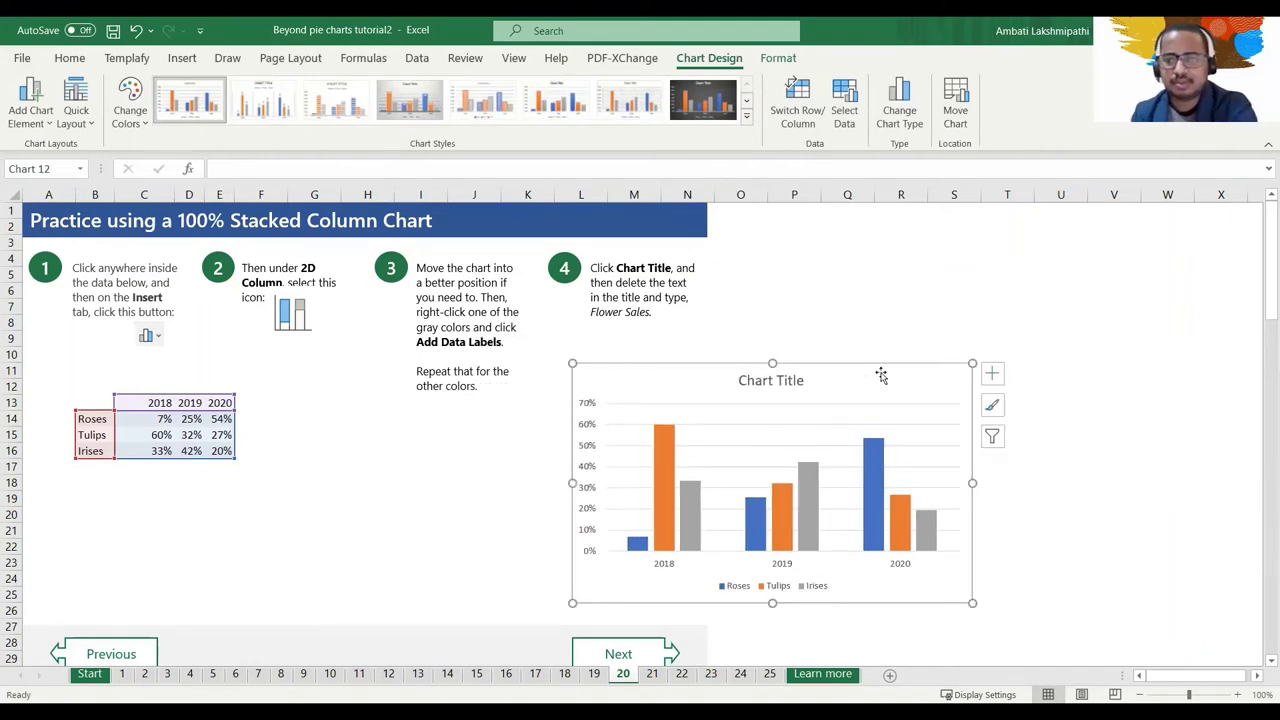
key(Delete)
Insert a 2-D Stacked Column chart of the flower data and move it clear of the practice instructions
click(228, 435)
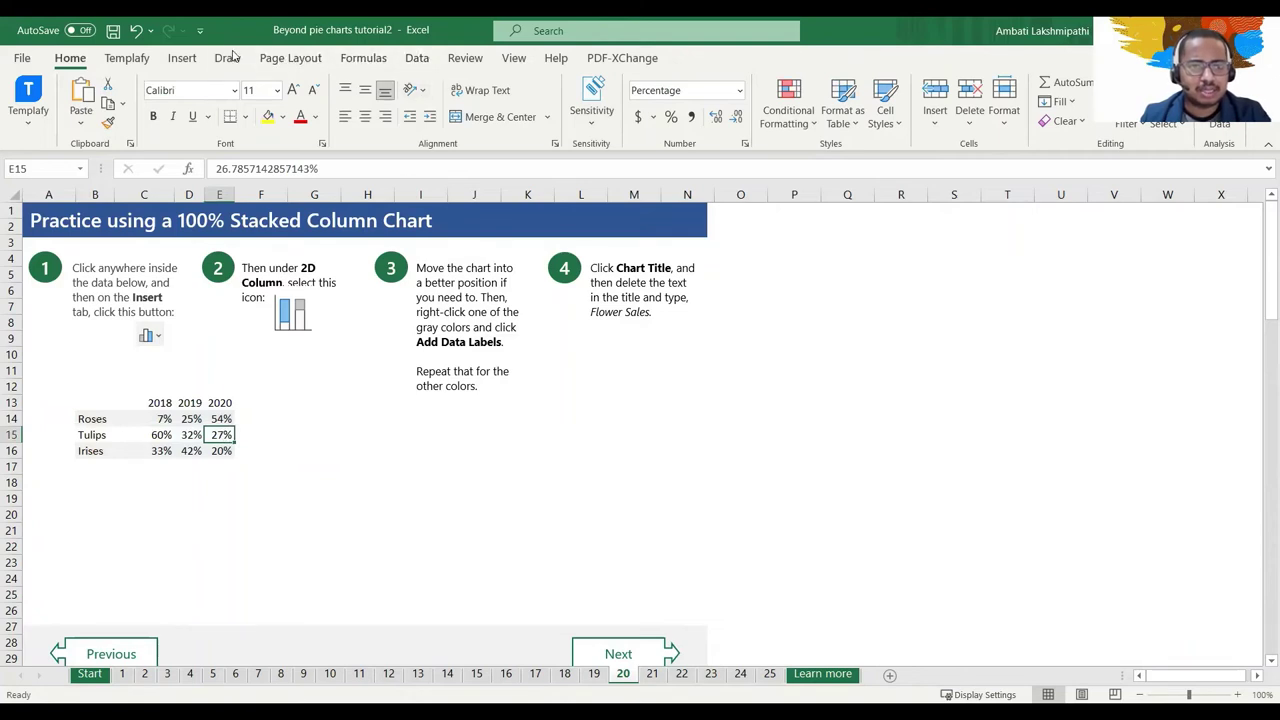
click(183, 58)
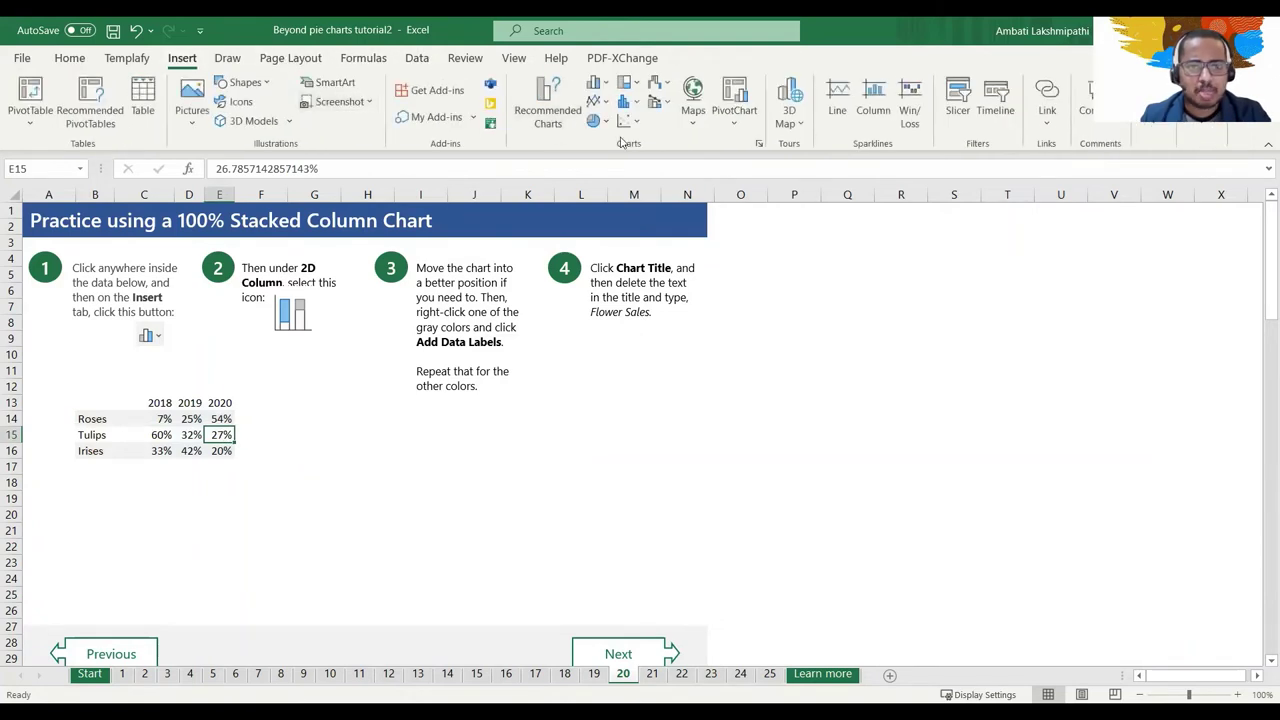
click(634, 86)
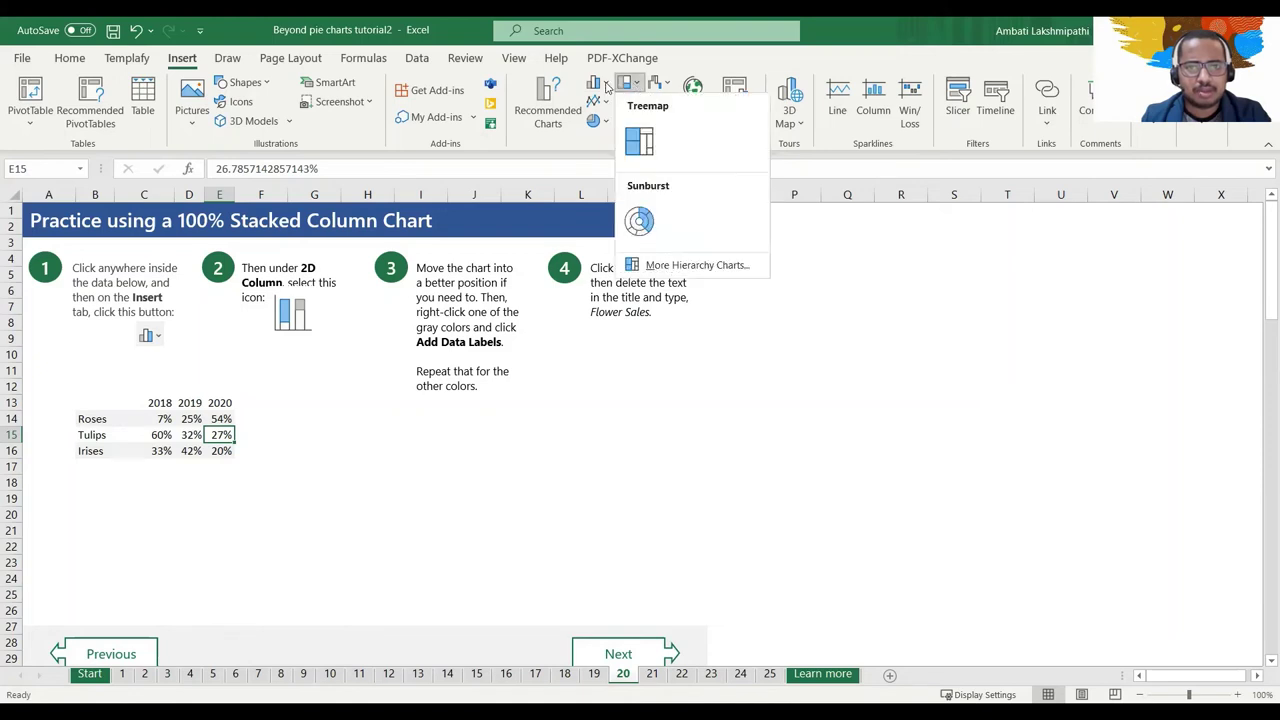
click(606, 86)
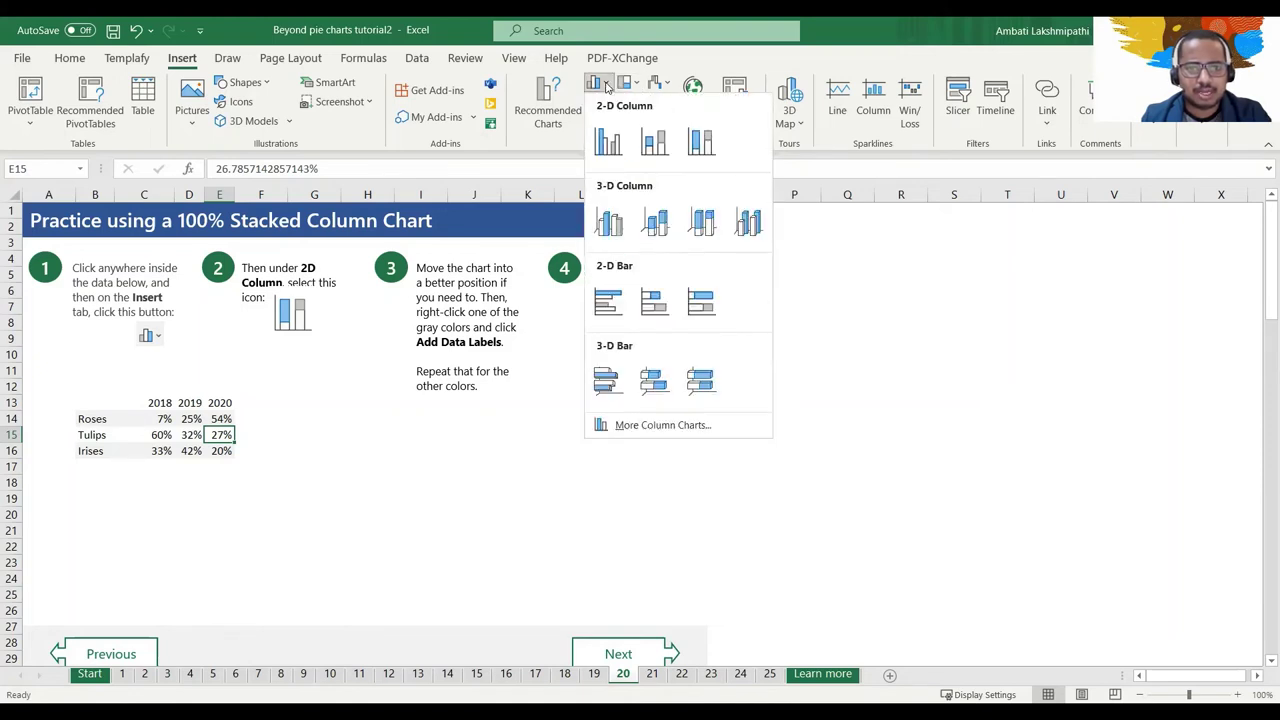
click(660, 147)
click(910, 530)
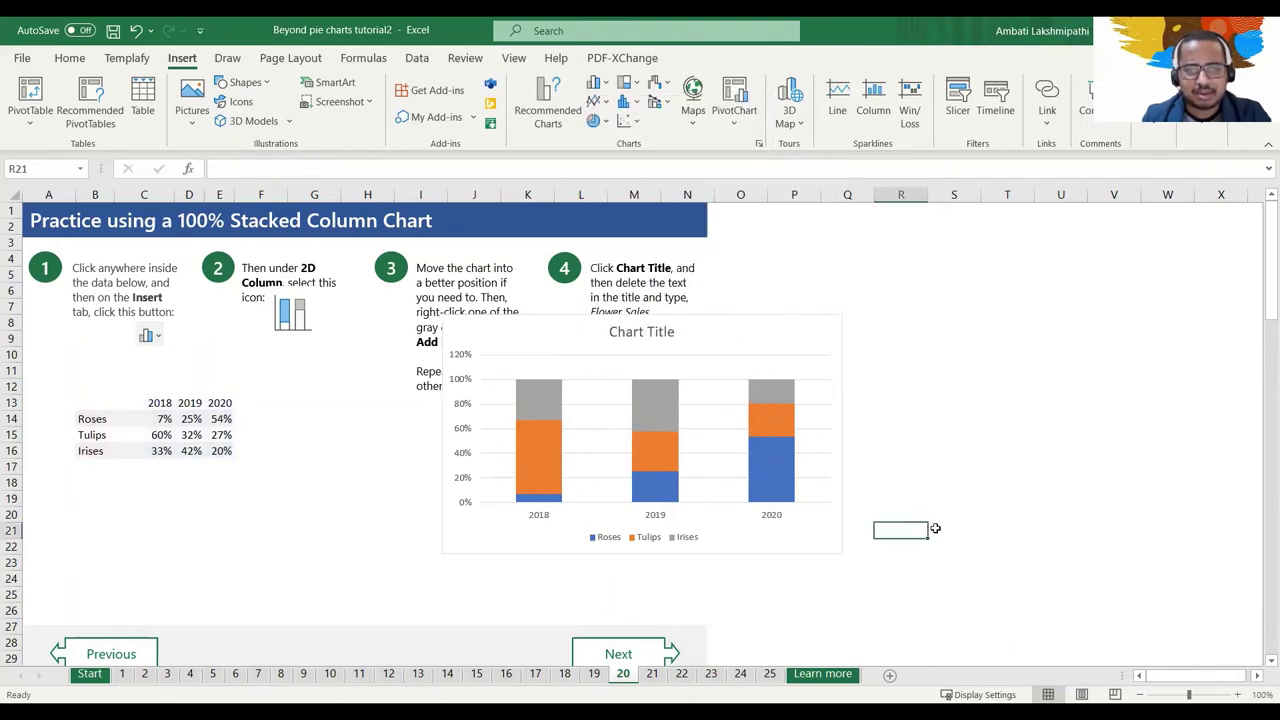
drag(757, 317, 991, 328)
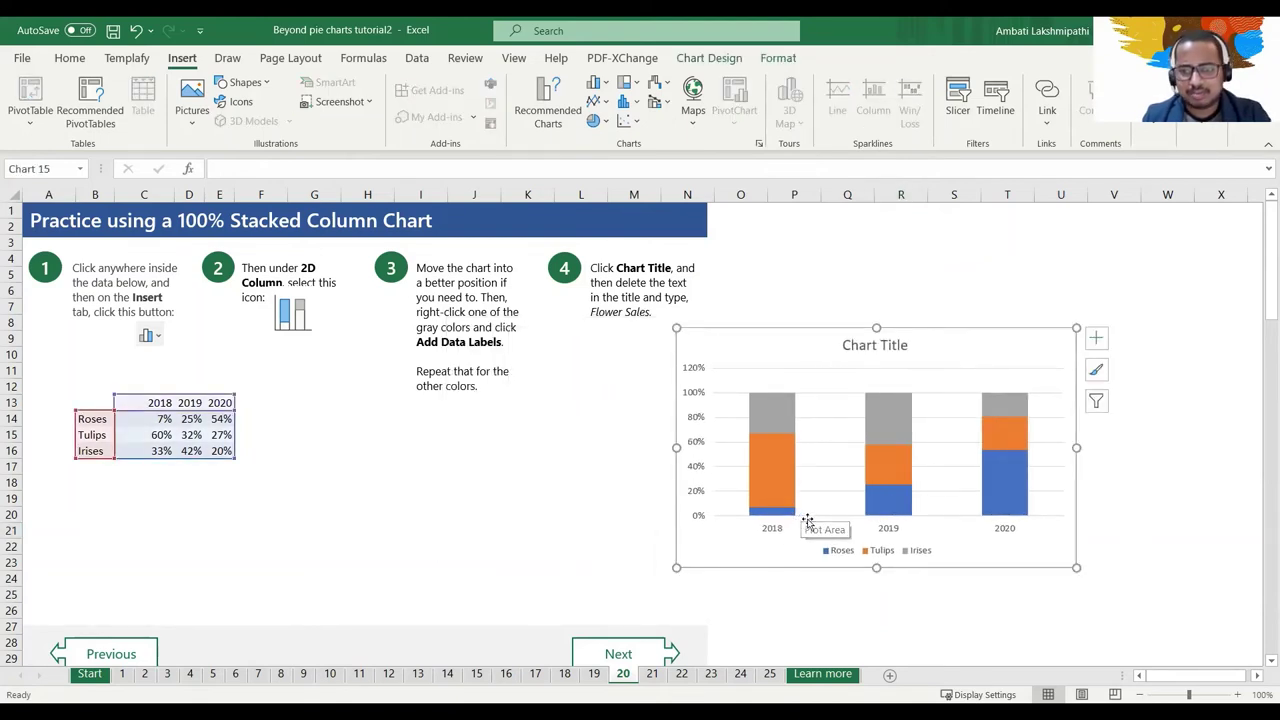
click(774, 462)
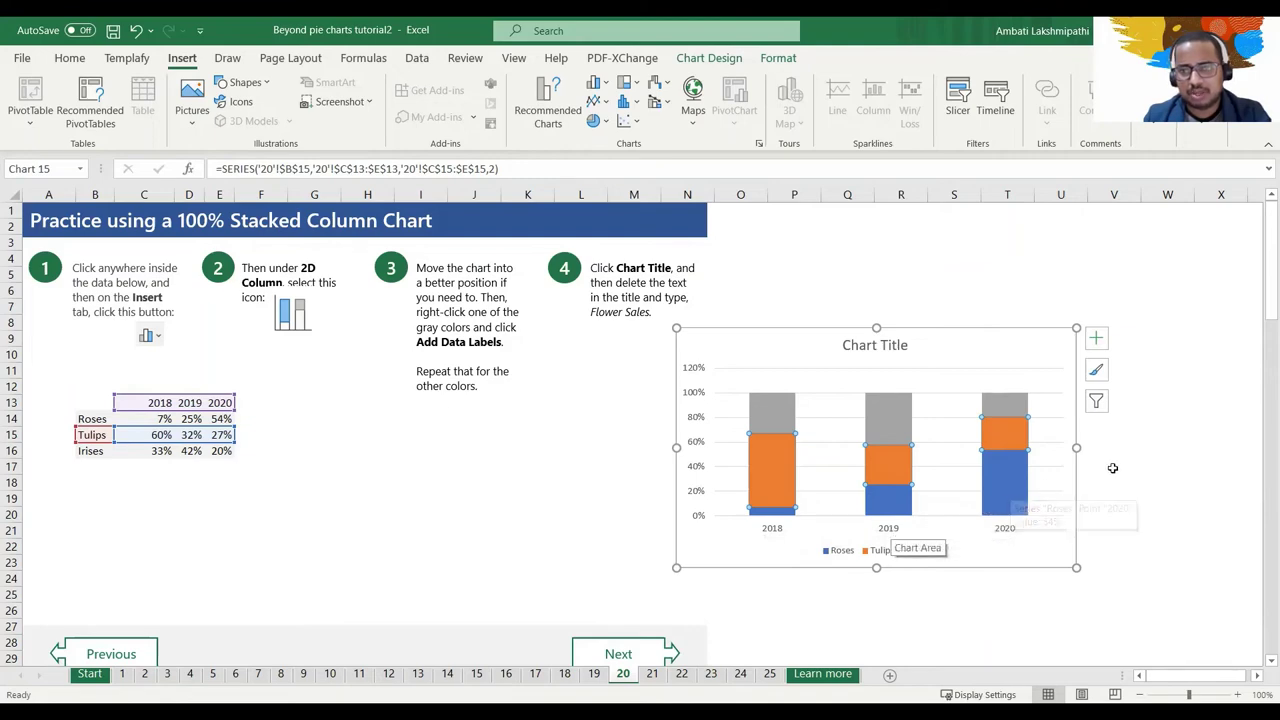
click(1156, 524)
Open sheet 21 on hierarchical data and go through its Campus, Type, Rep and Week 1 Sales columns
click(652, 673)
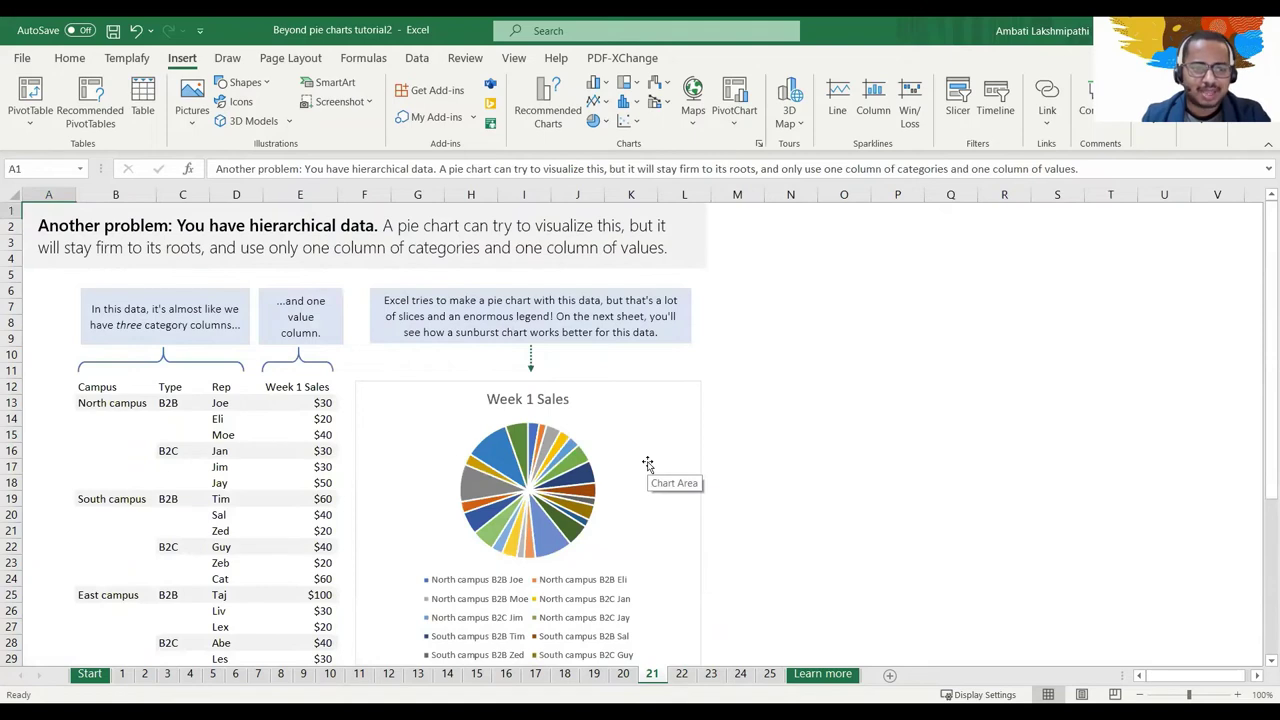
scroll(690, 490, down, 1)
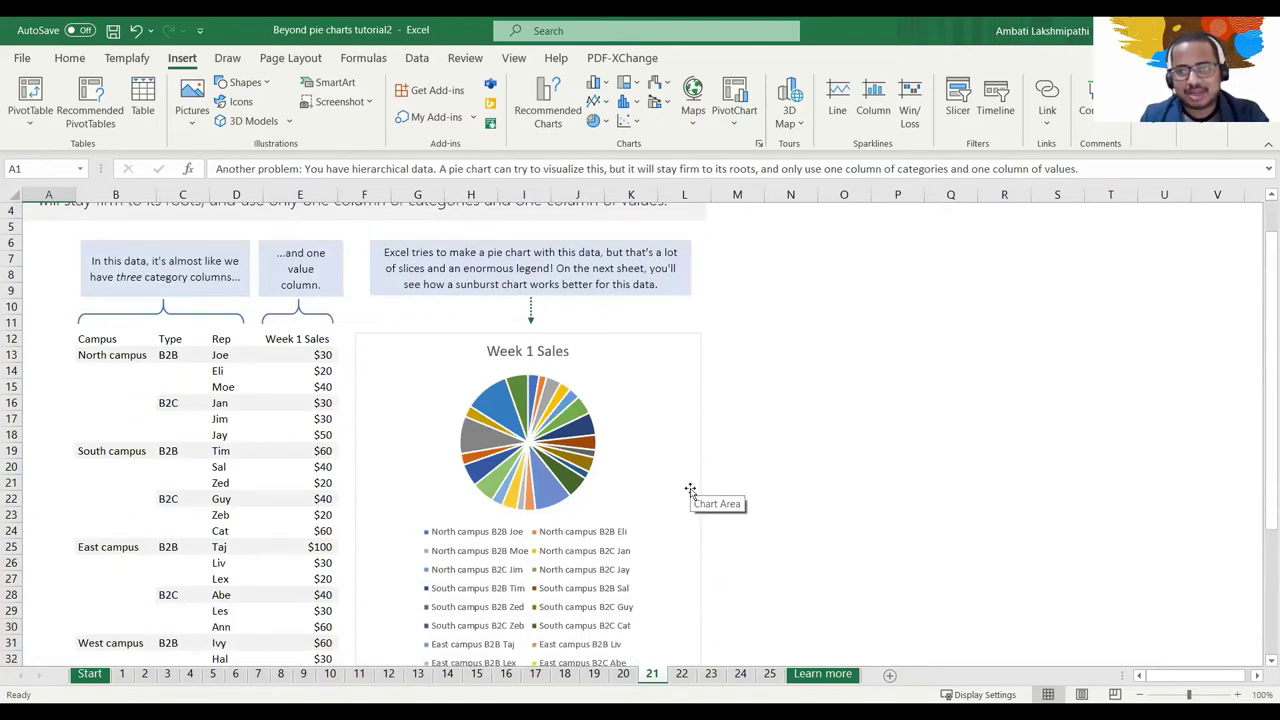
click(132, 361)
click(130, 452)
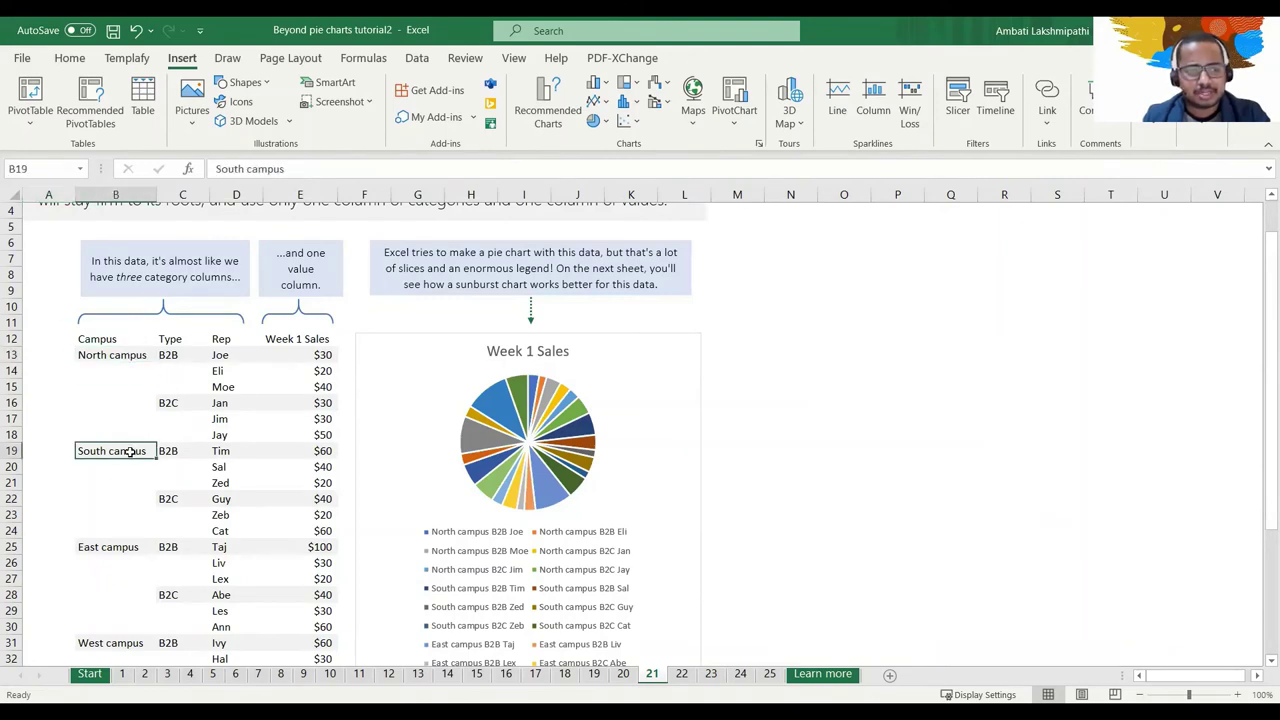
click(110, 543)
click(124, 643)
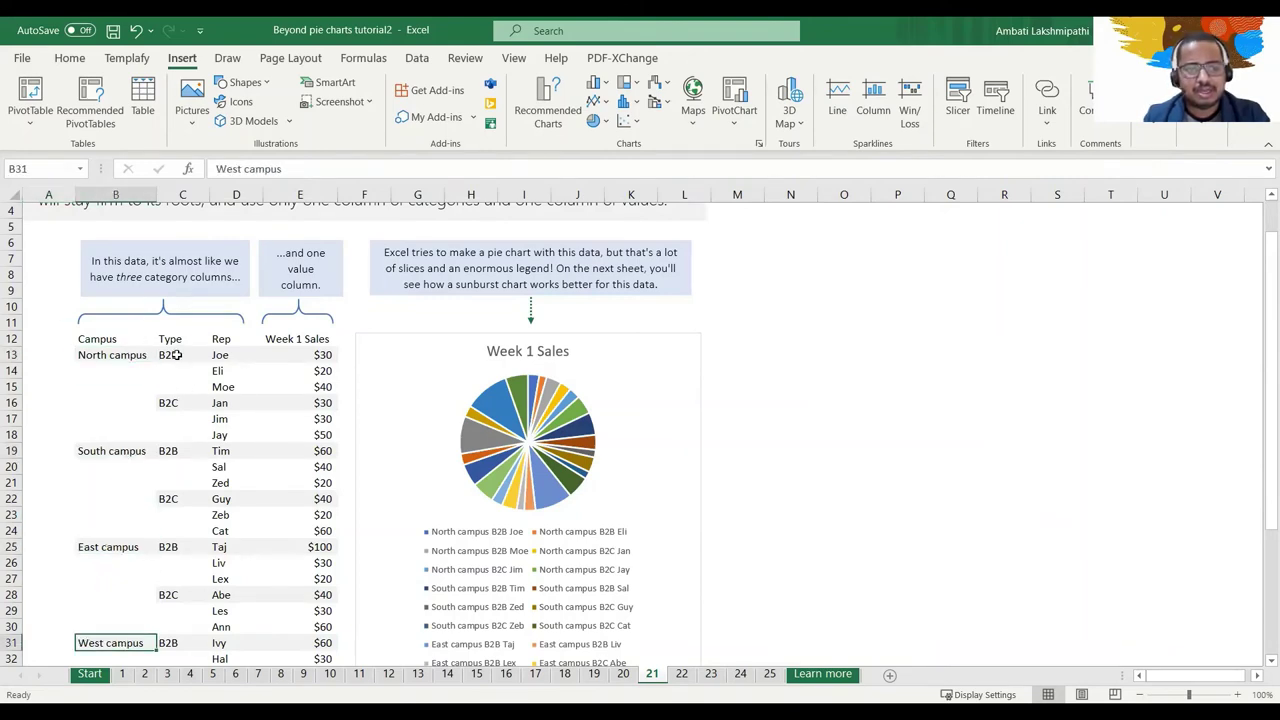
drag(176, 355, 183, 447)
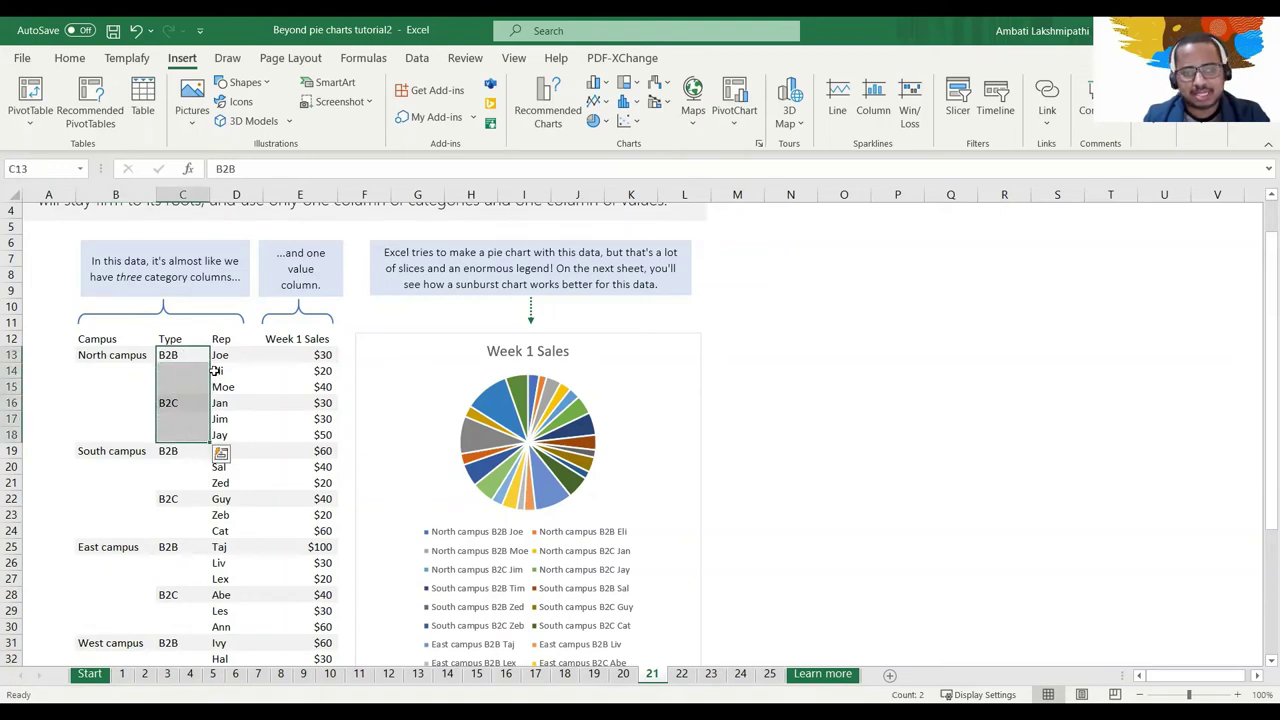
drag(239, 358, 237, 436)
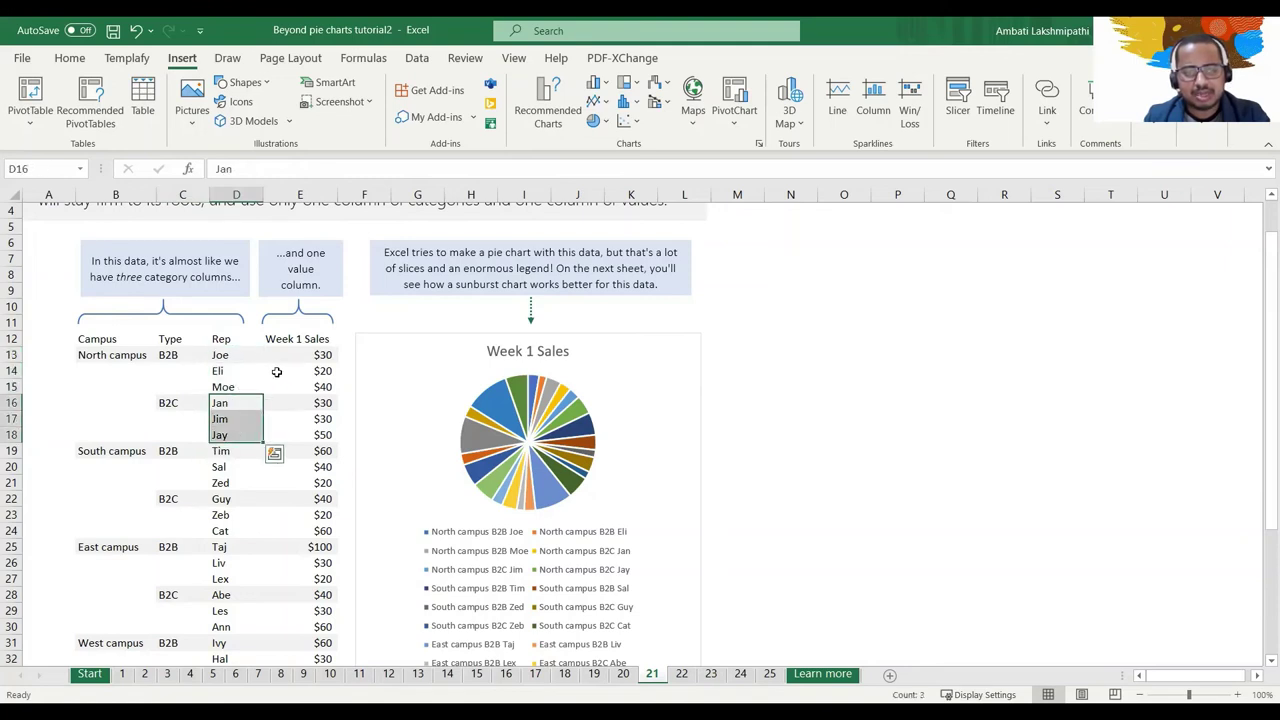
drag(322, 358, 326, 584)
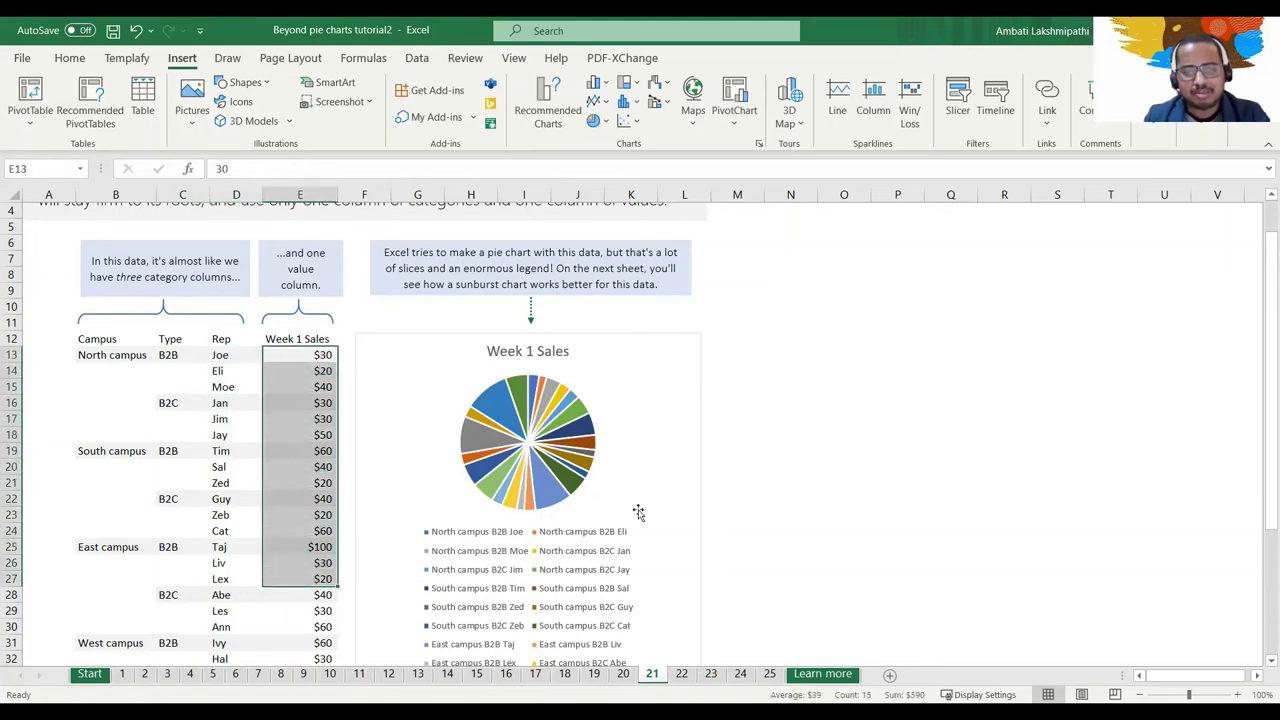
Examine the slices and the long legend of the Week 1 Sales pie chart on sheet 21
scroll(583, 383, down, 2)
click(536, 345)
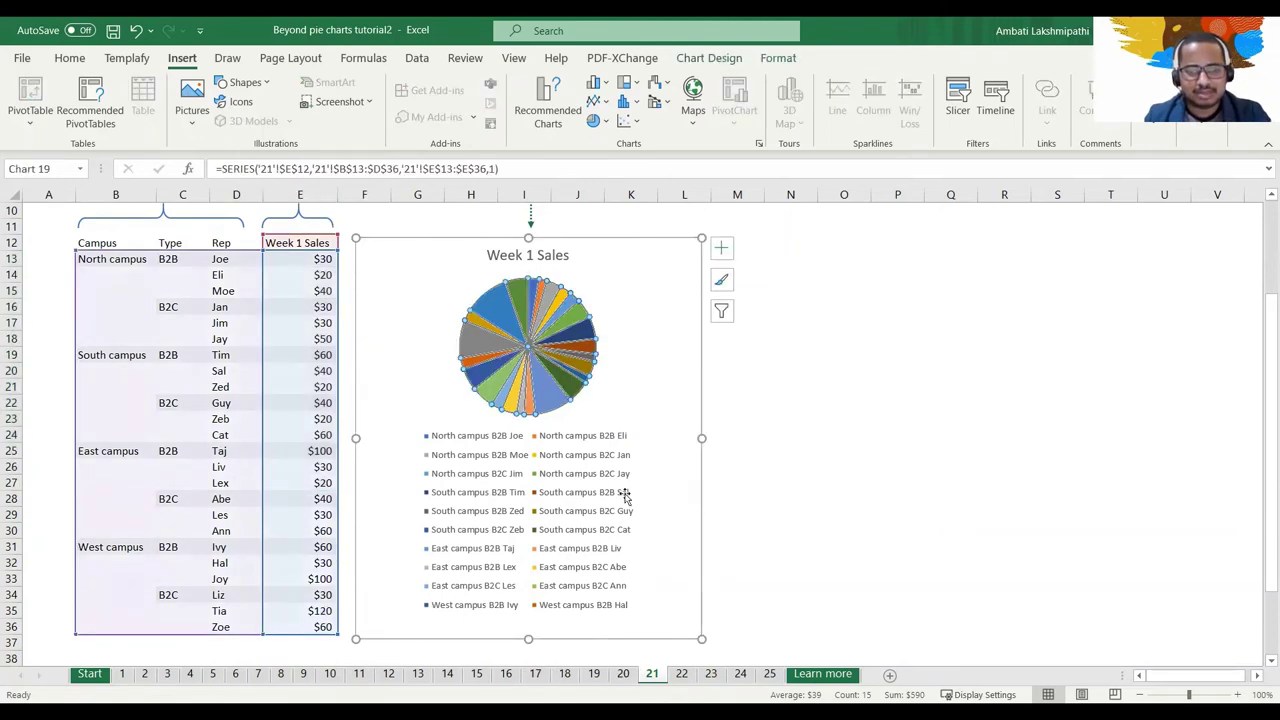
scroll(610, 505, up, 2)
scroll(630, 520, down, 2)
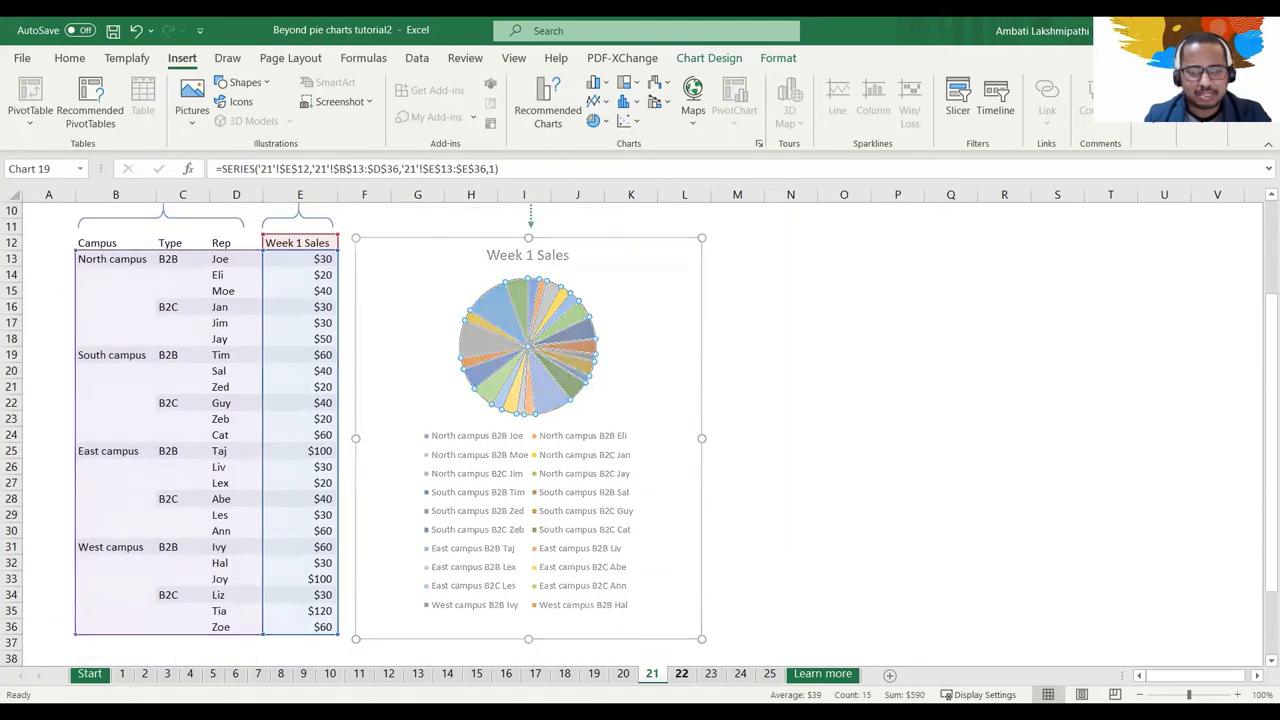
Review the sunburst chart example on sheet 22 and advance to the sunburst practice on sheet 23
click(681, 673)
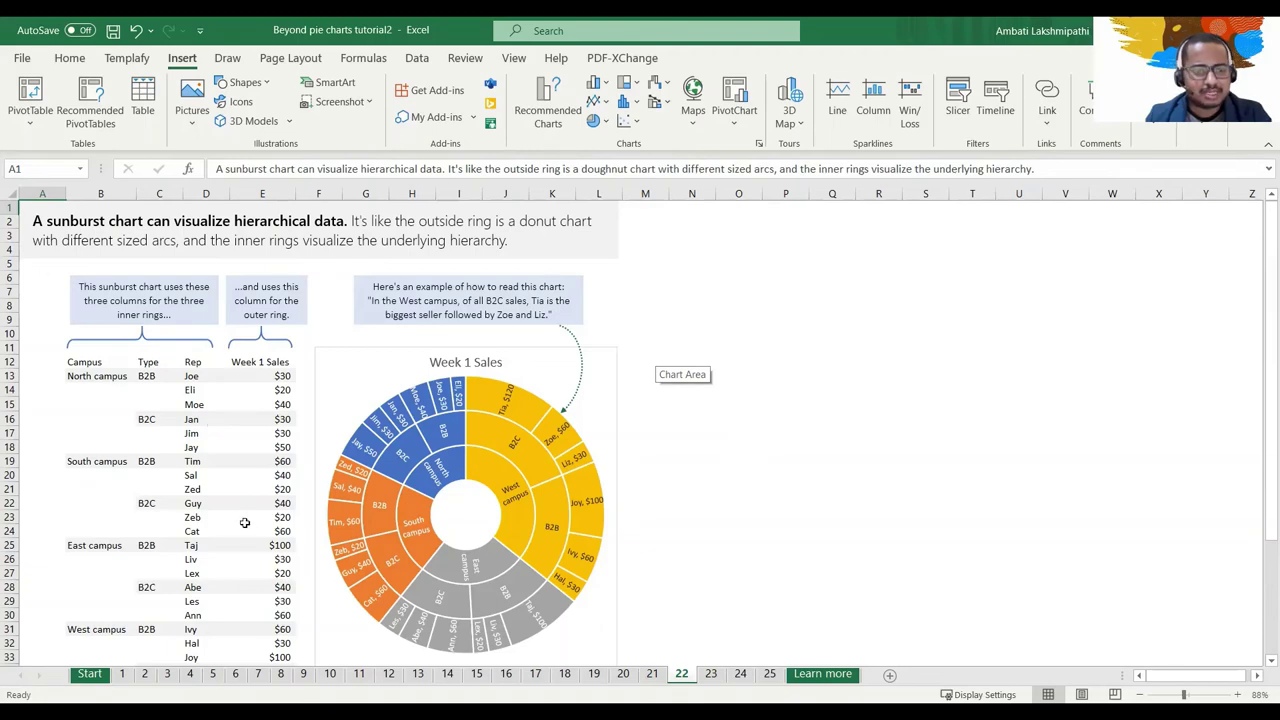
scroll(244, 525, down, 4)
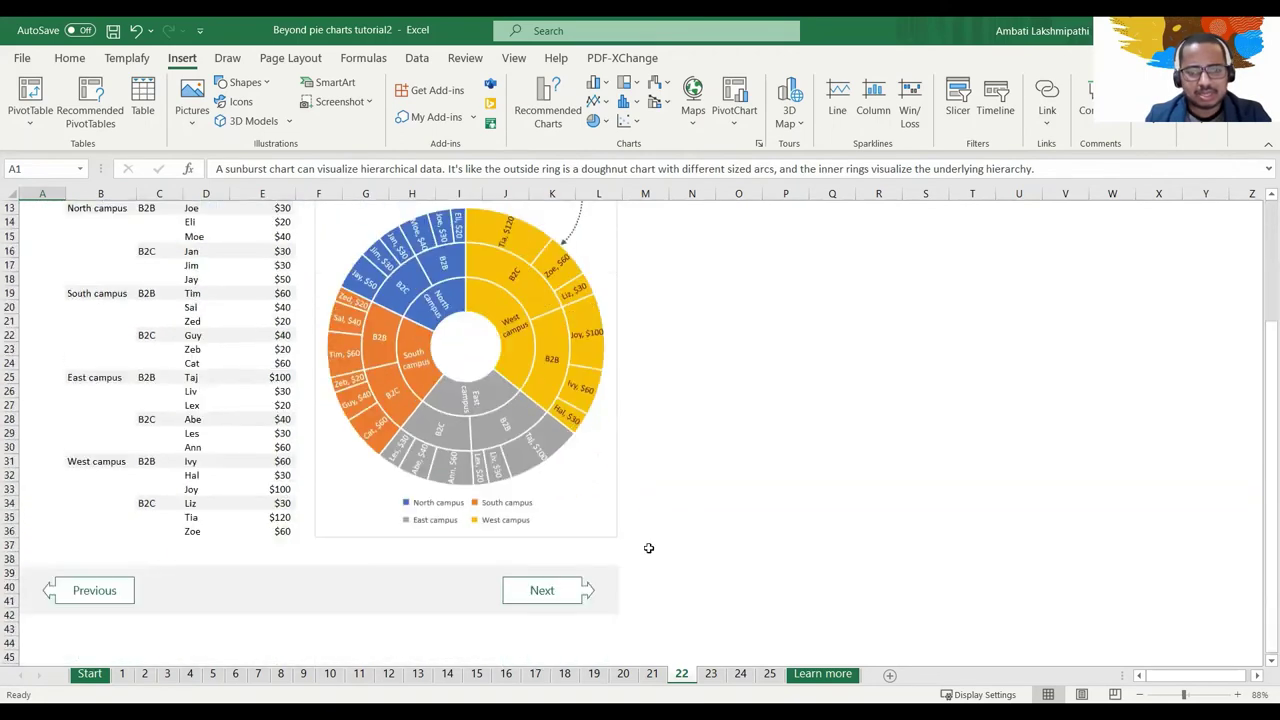
click(570, 596)
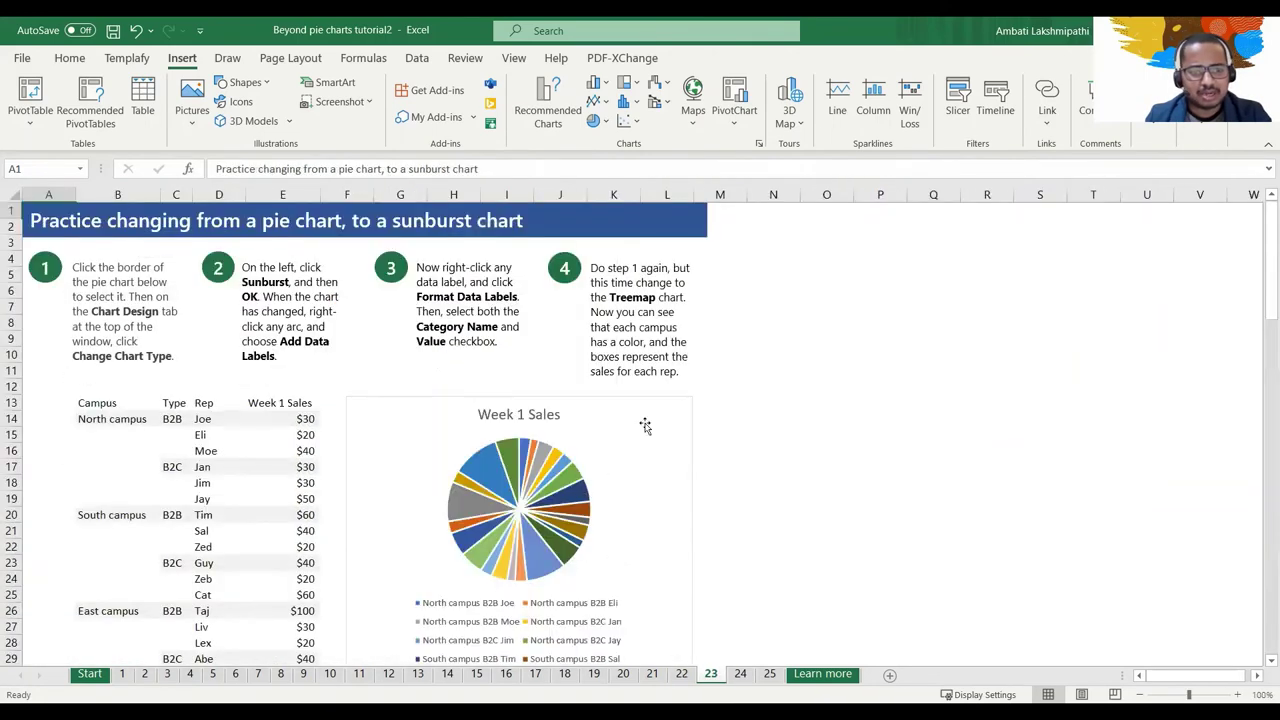
Change the Week 1 Sales pie chart on sheet 23 to a sunburst chart
click(644, 422)
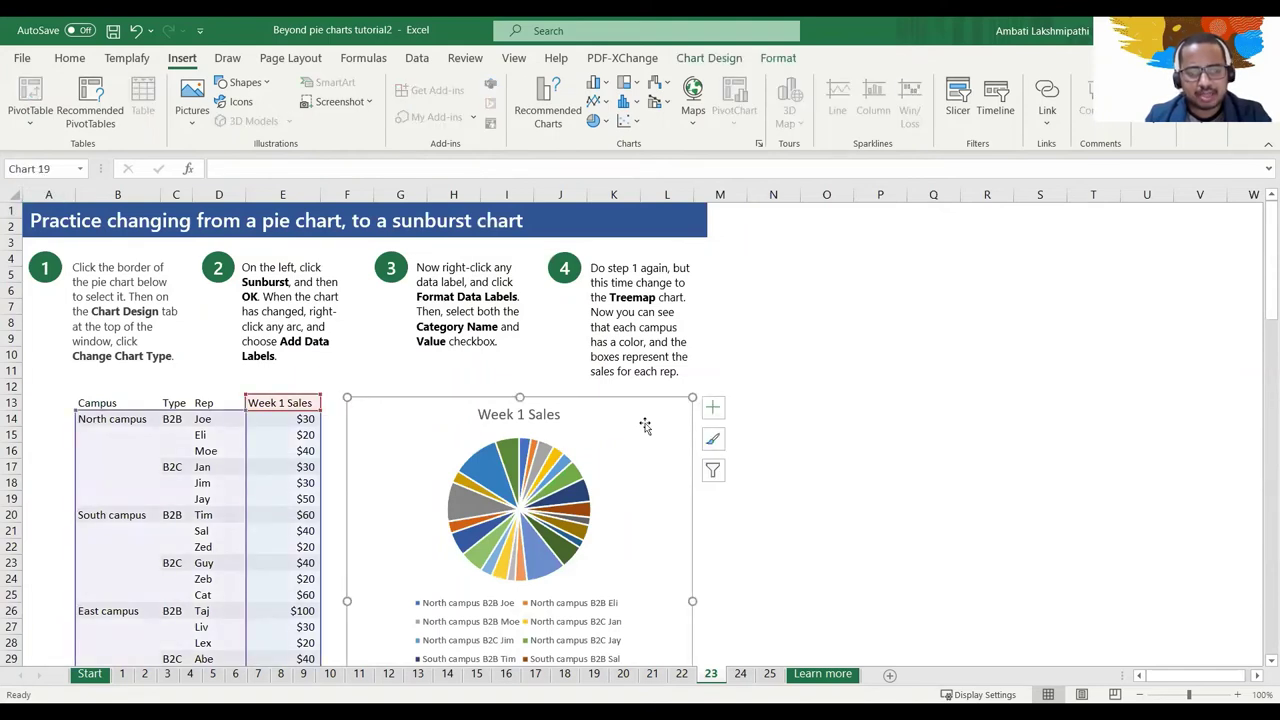
right_click(645, 425)
key(Escape)
drag(638, 422, 628, 420)
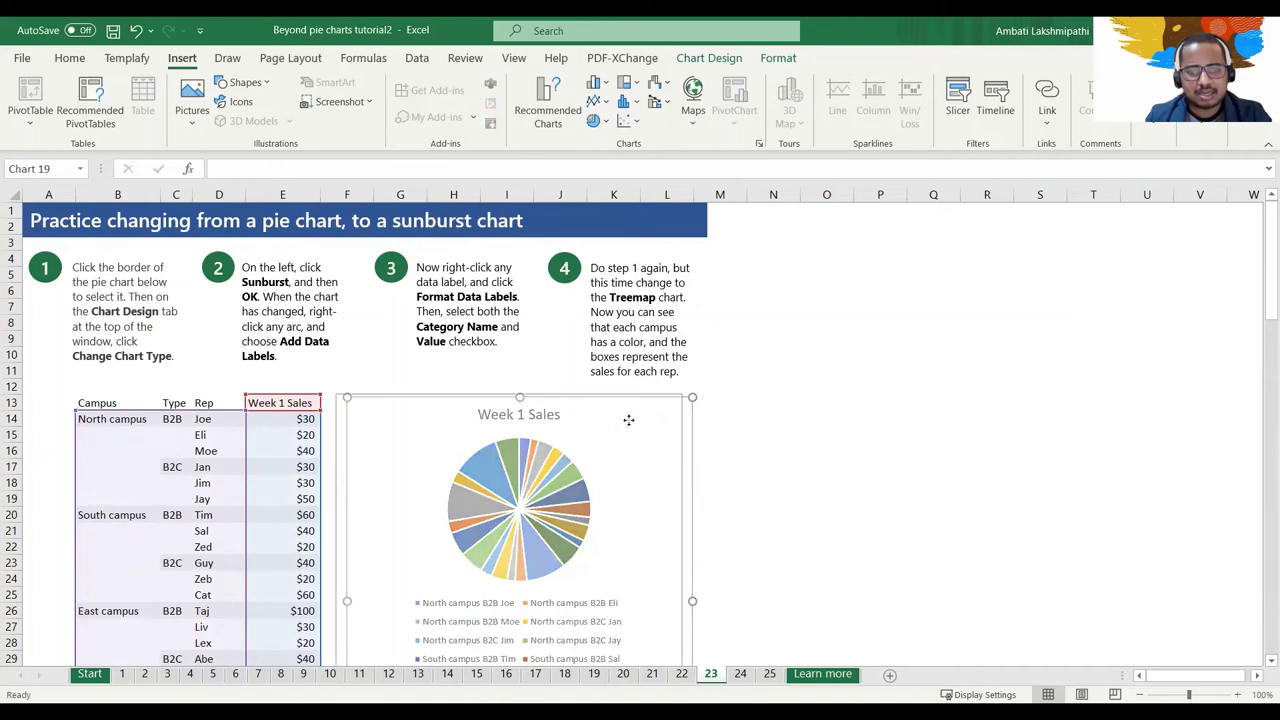
right_click(628, 420)
click(606, 429)
double_click(595, 425)
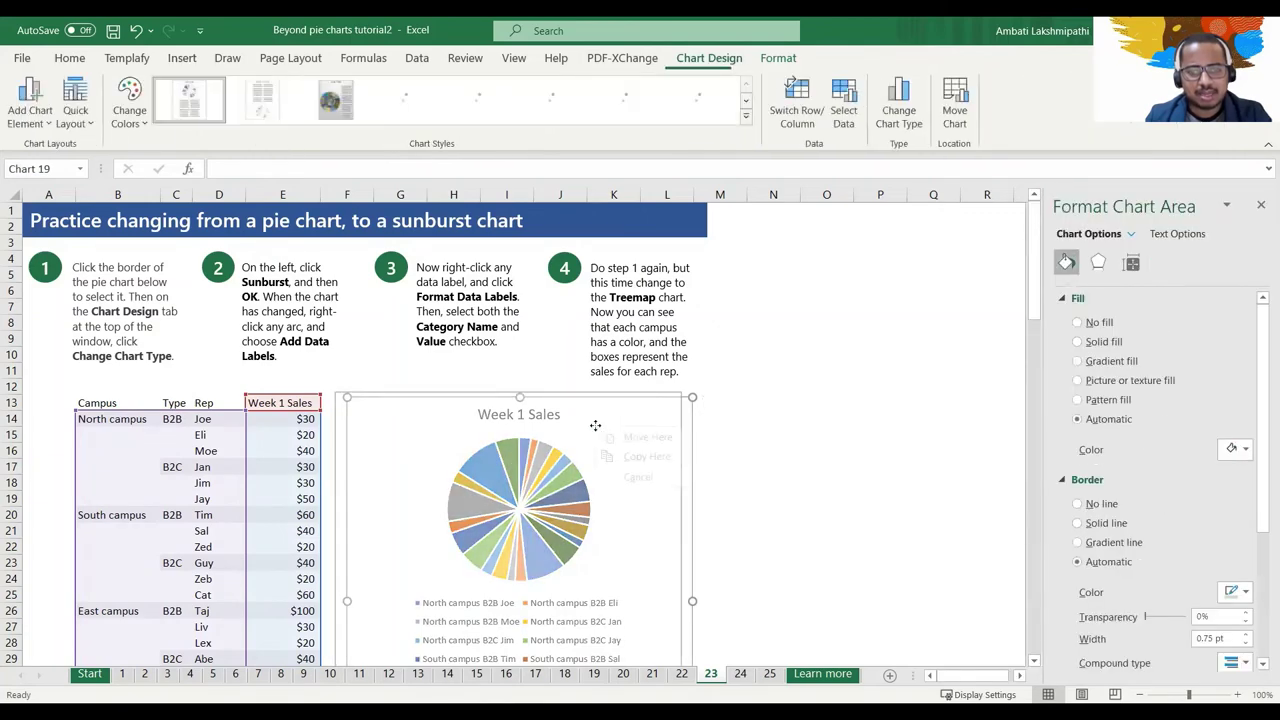
key(Escape)
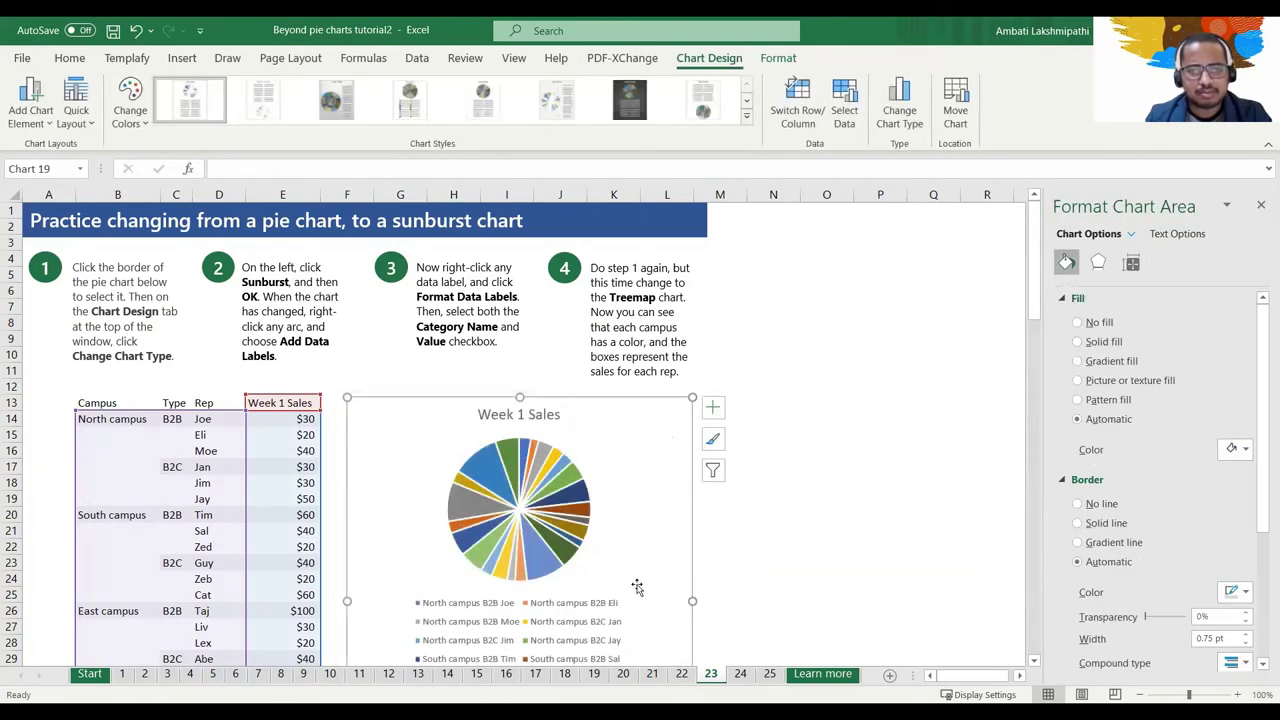
click(893, 112)
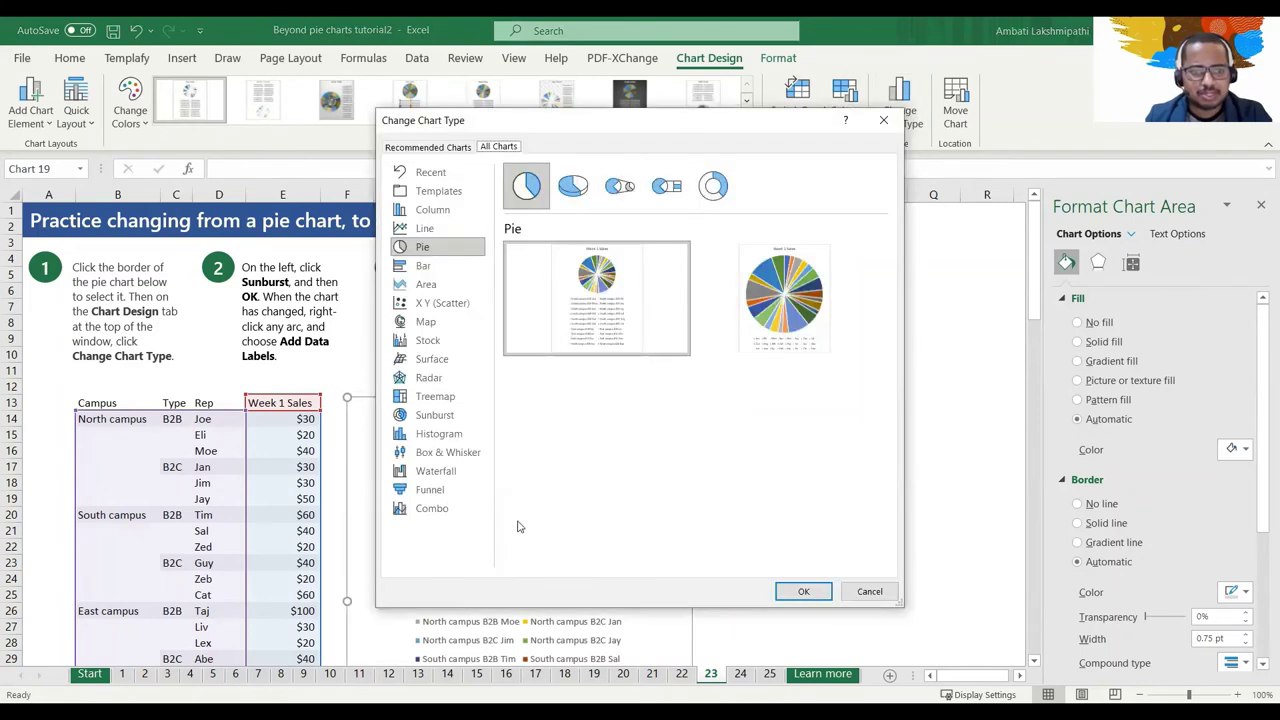
click(445, 415)
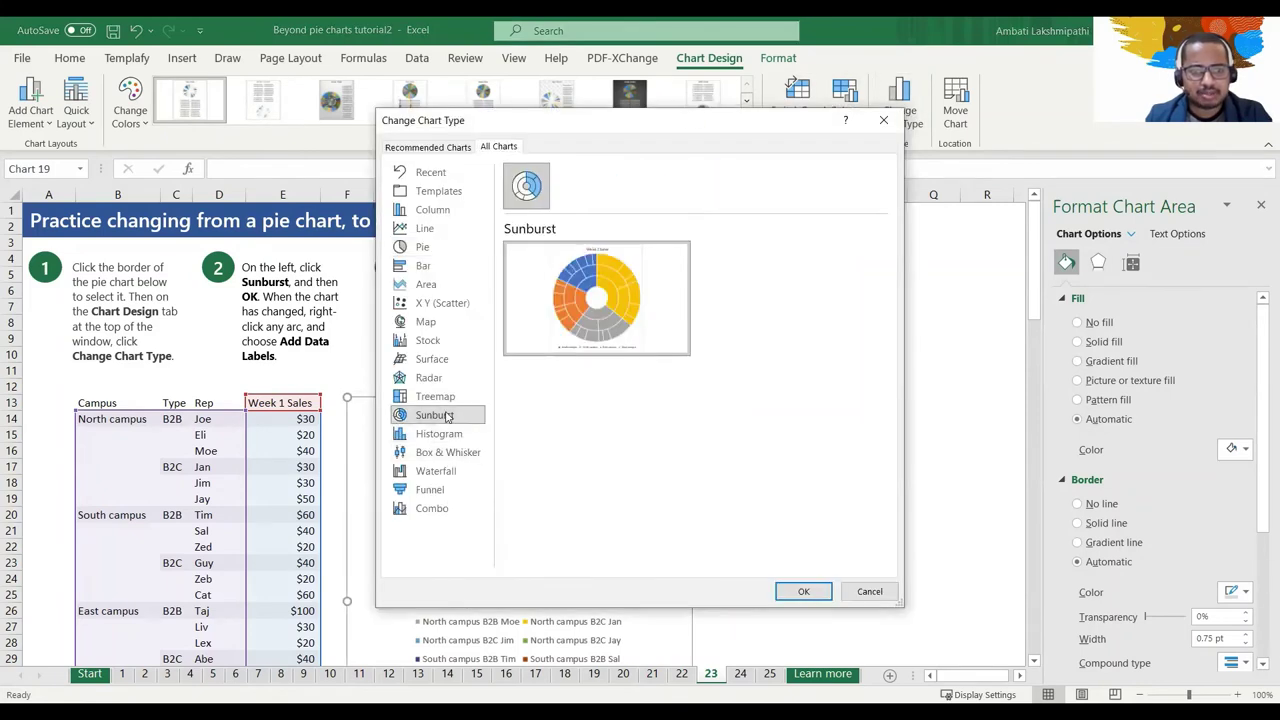
click(801, 591)
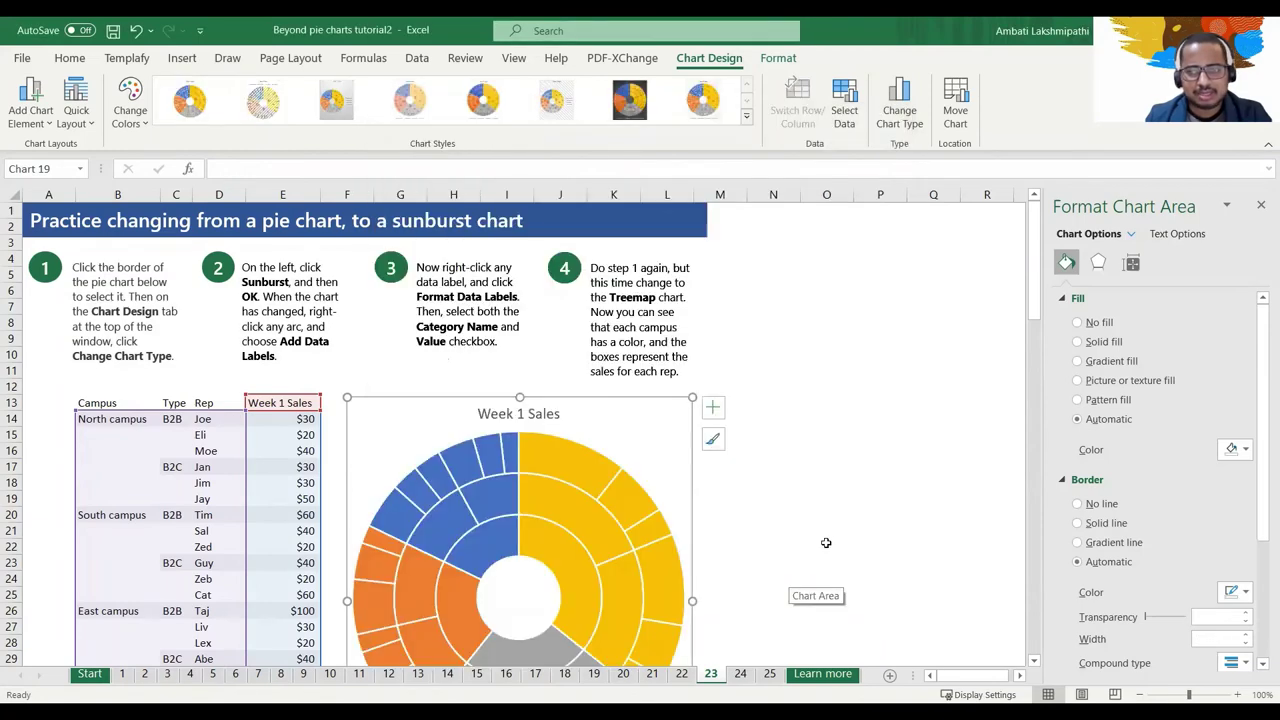
Add data labels to the rings of the Week 1 Sales sunburst chart
click(555, 457)
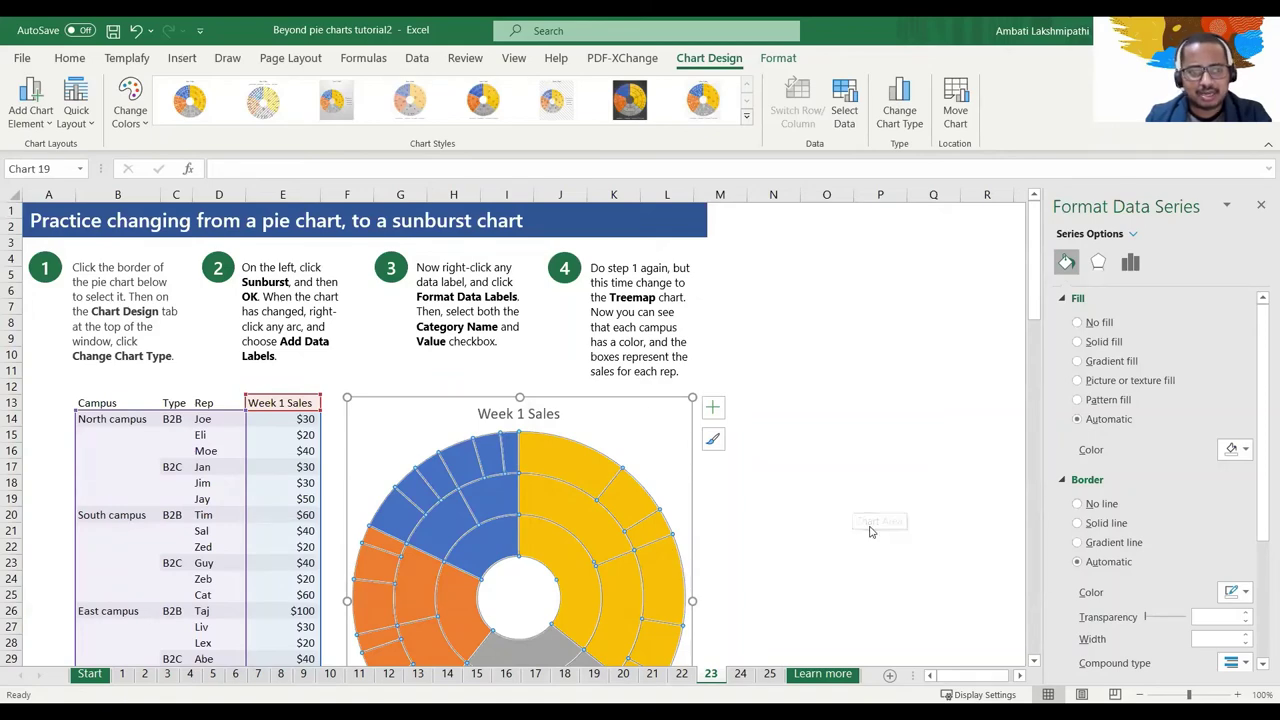
scroll(868, 531, down, 1)
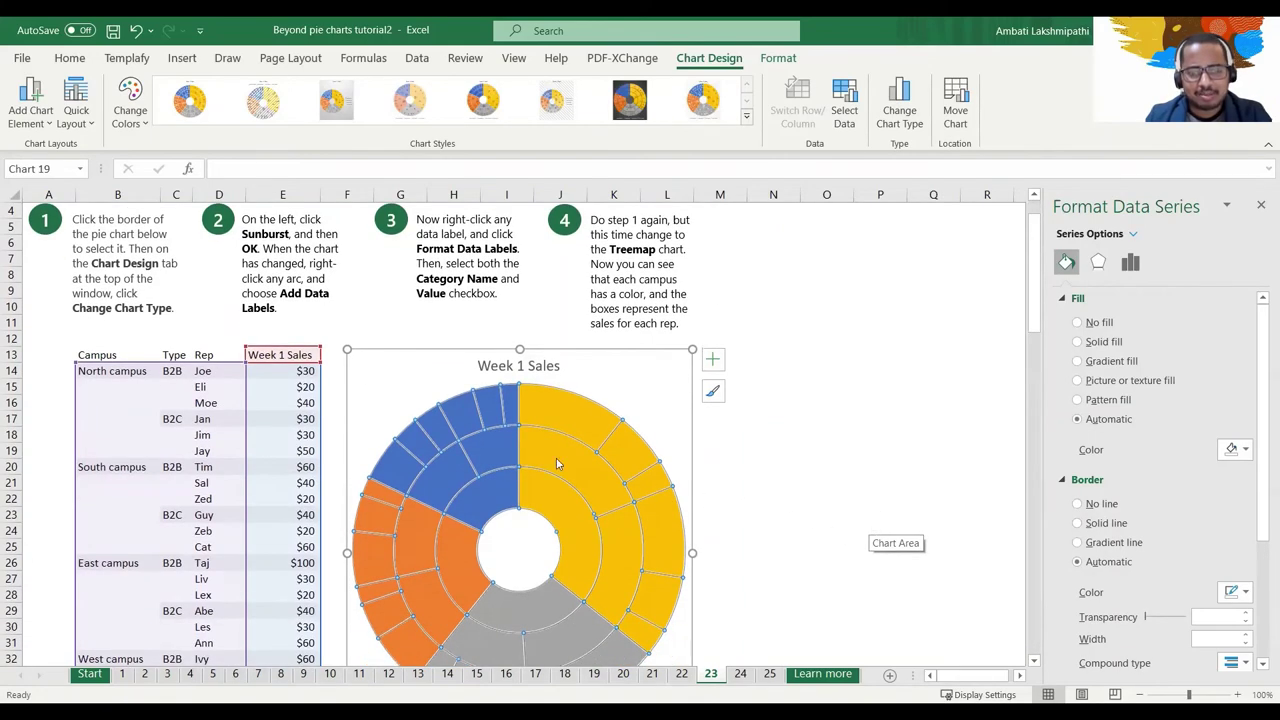
right_click(558, 462)
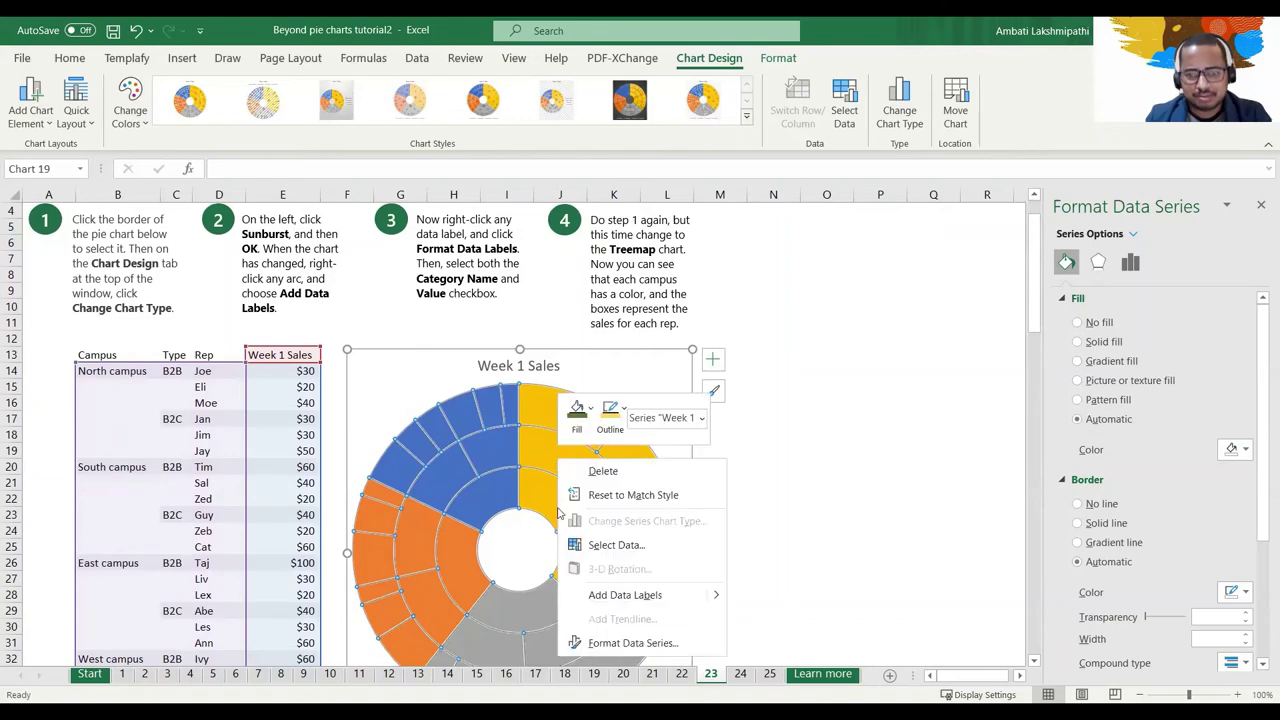
click(604, 595)
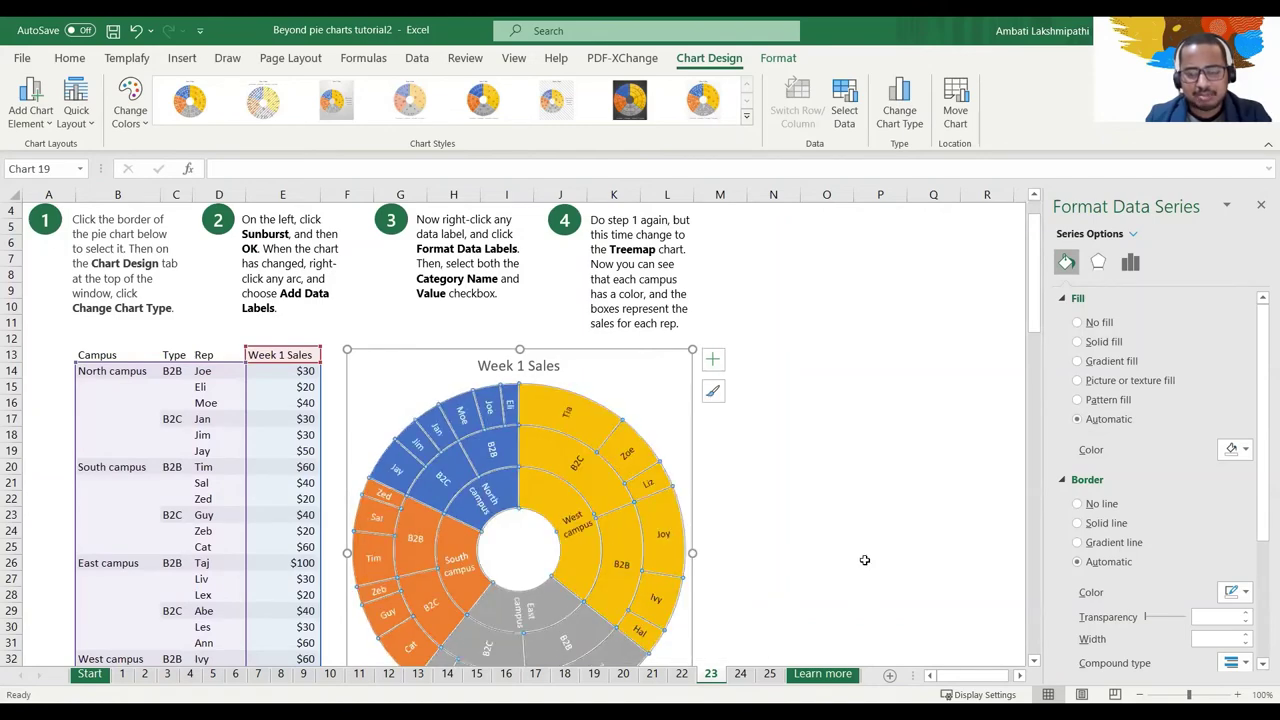
click(882, 499)
Examine the sunburst's campus, type and rep levels, isolating segments of the West campus branch
scroll(882, 515, down, 1)
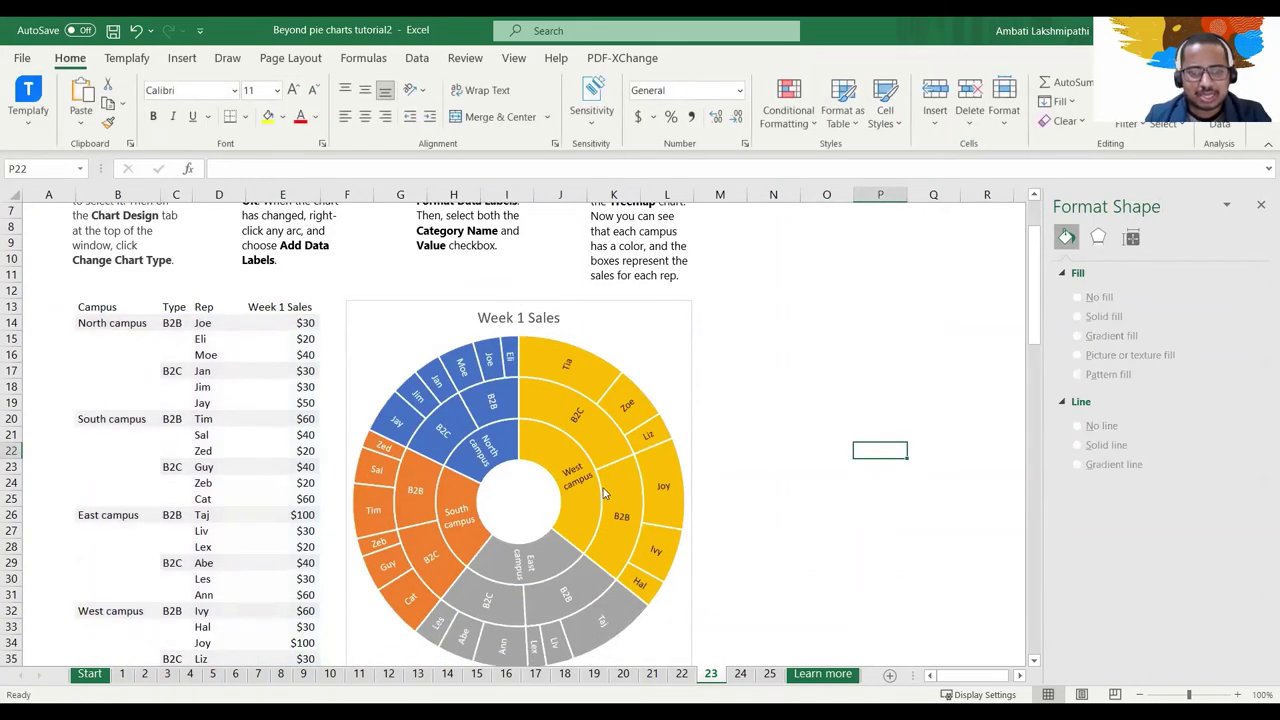
click(525, 570)
click(525, 572)
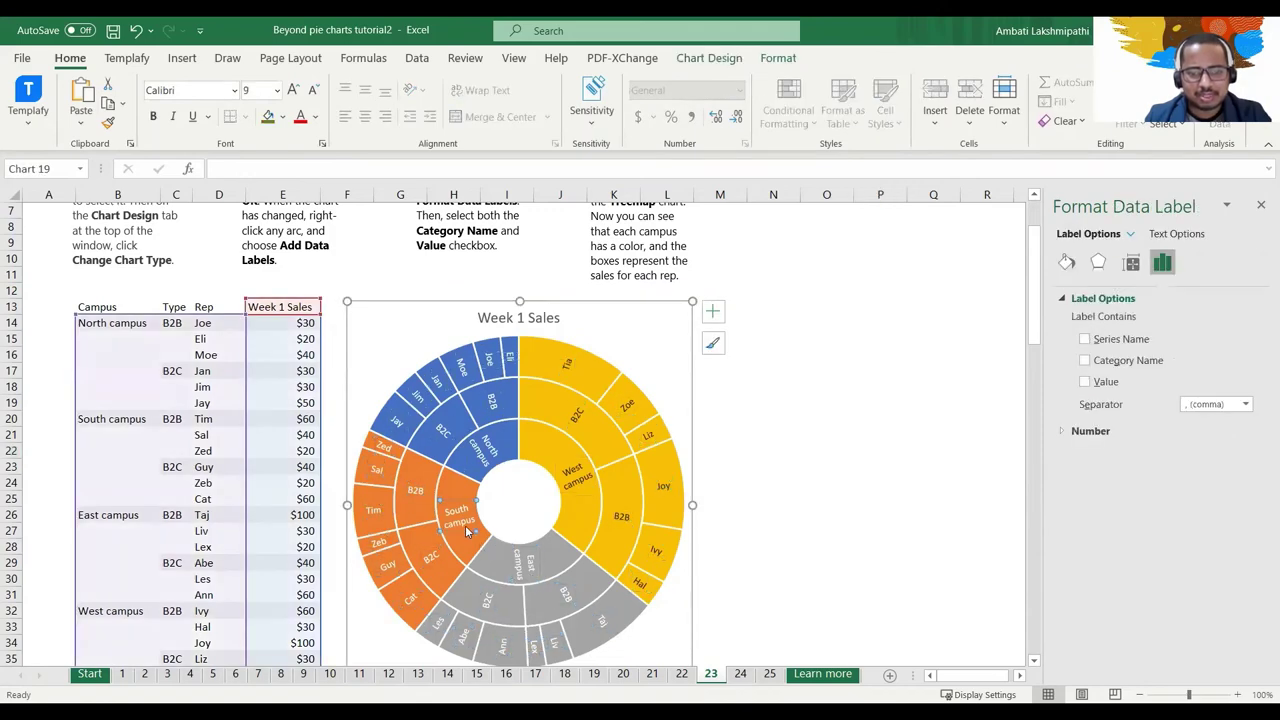
click(472, 470)
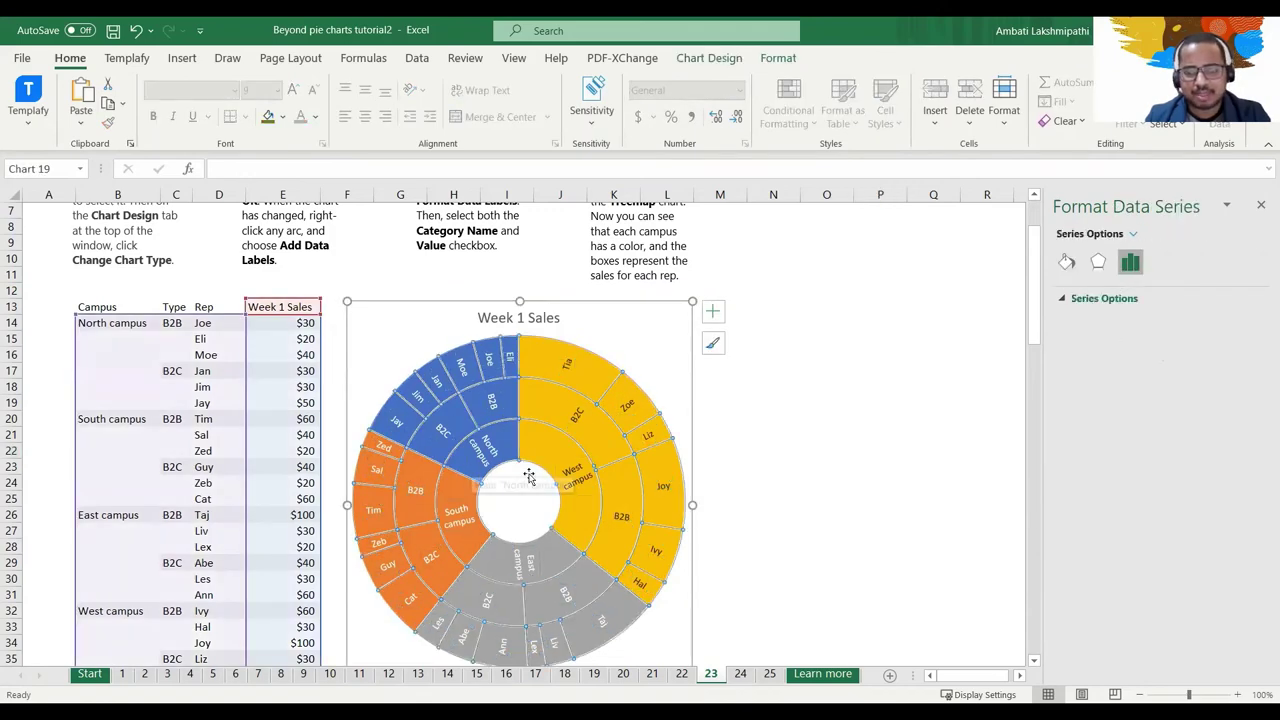
click(590, 491)
click(573, 423)
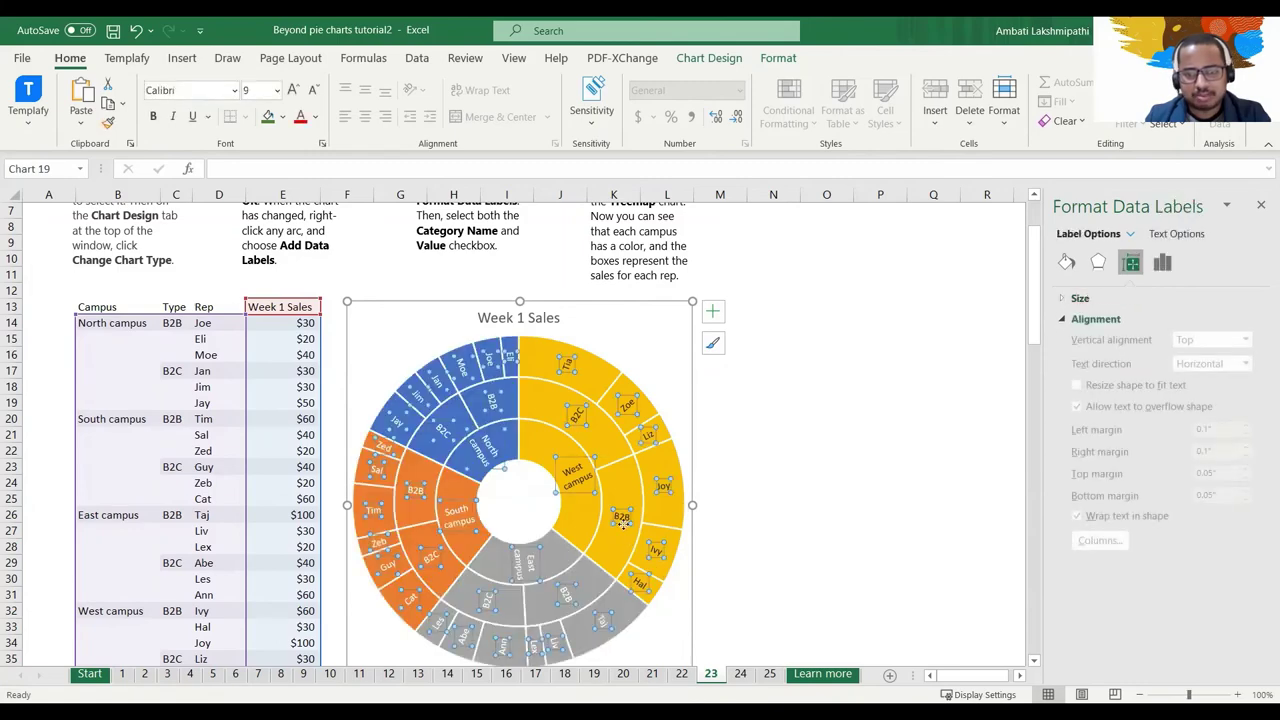
click(577, 374)
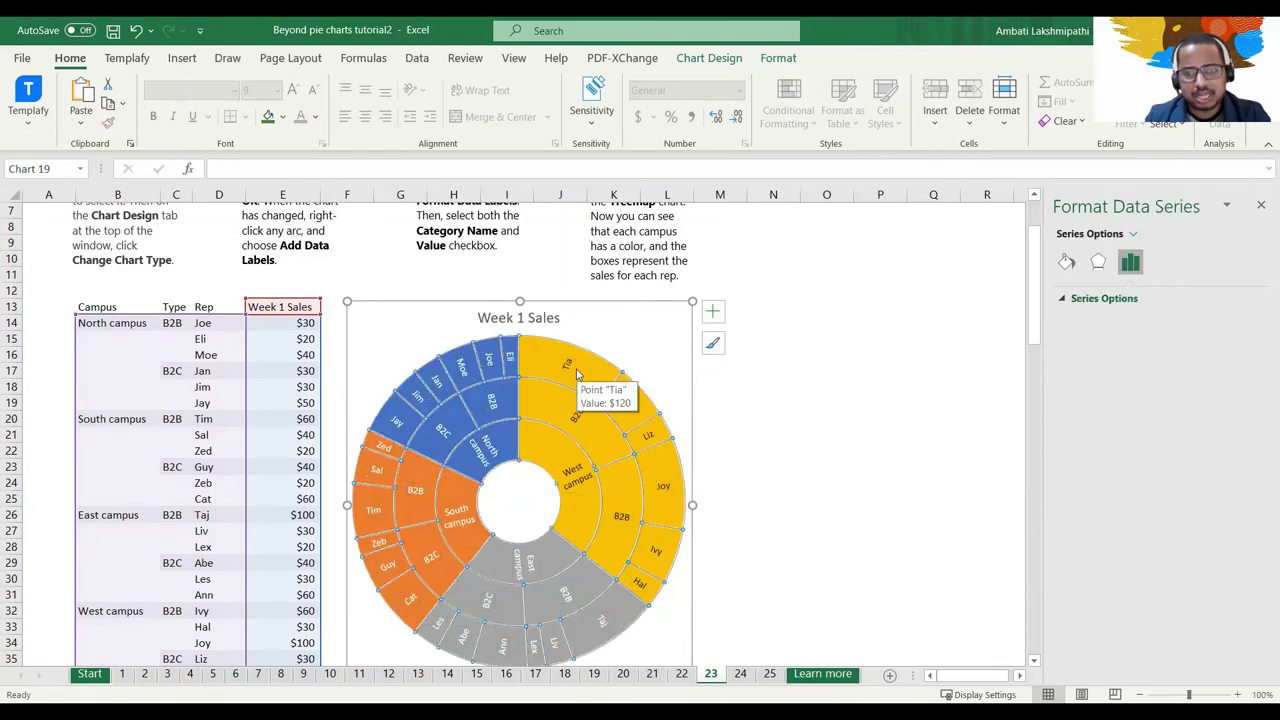
click(576, 374)
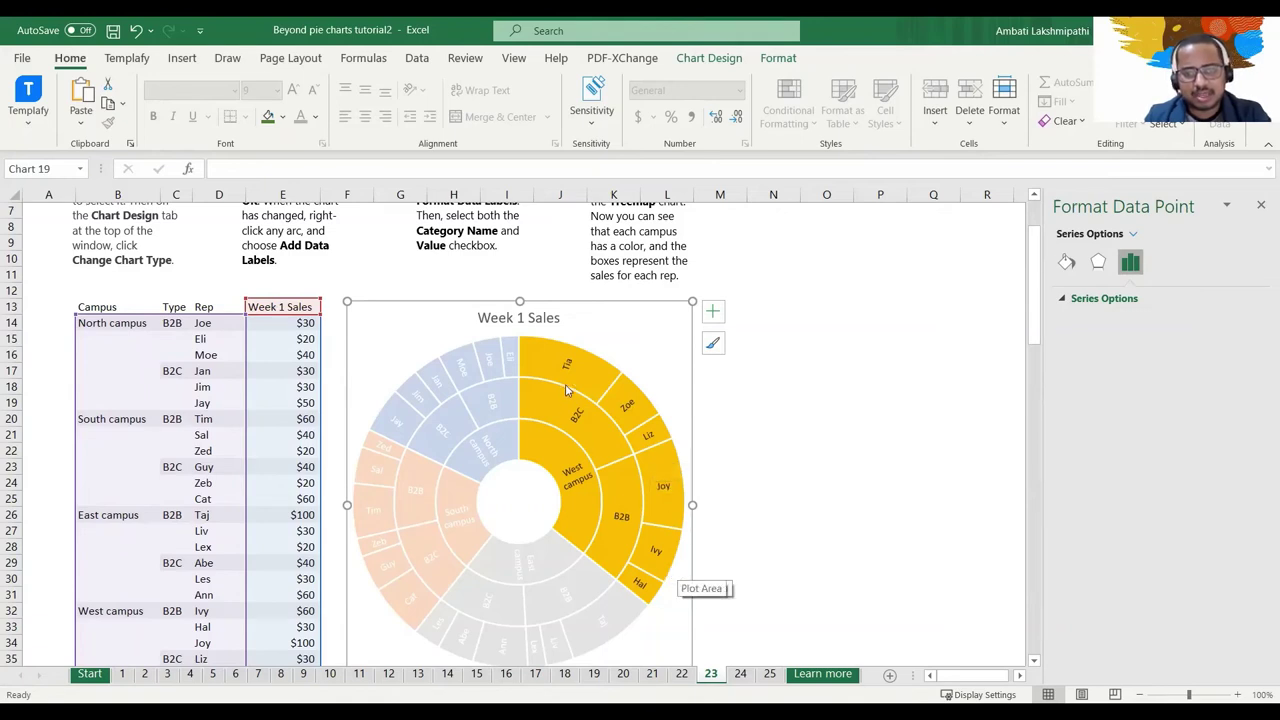
click(520, 347)
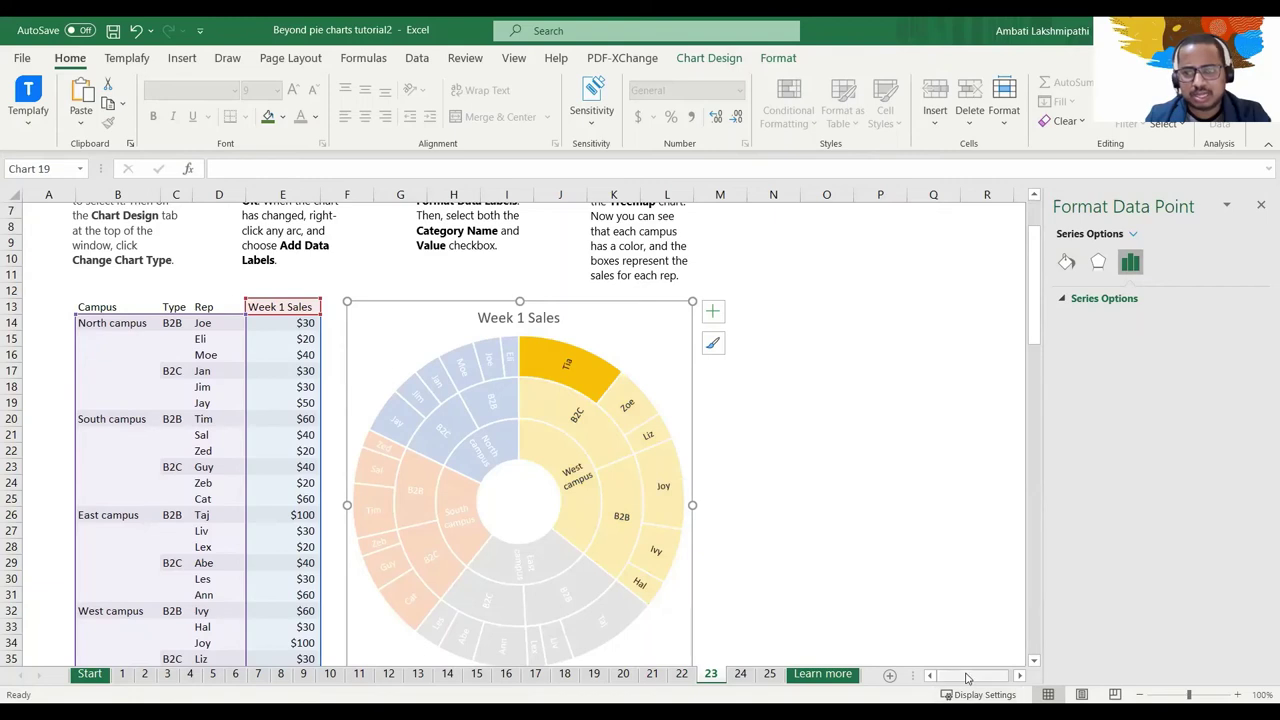
Look for label settings among the format options of the West campus B2C segment, a rep segment and the plot area
click(608, 428)
right_click(608, 428)
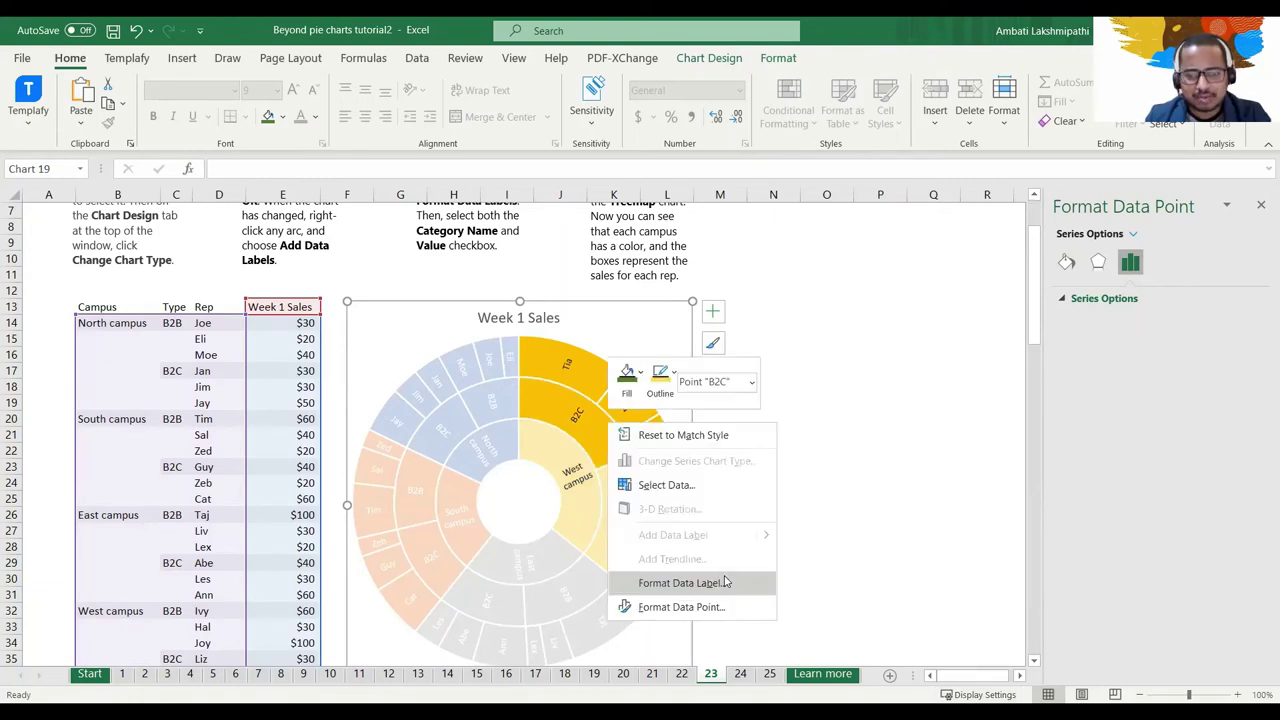
click(743, 604)
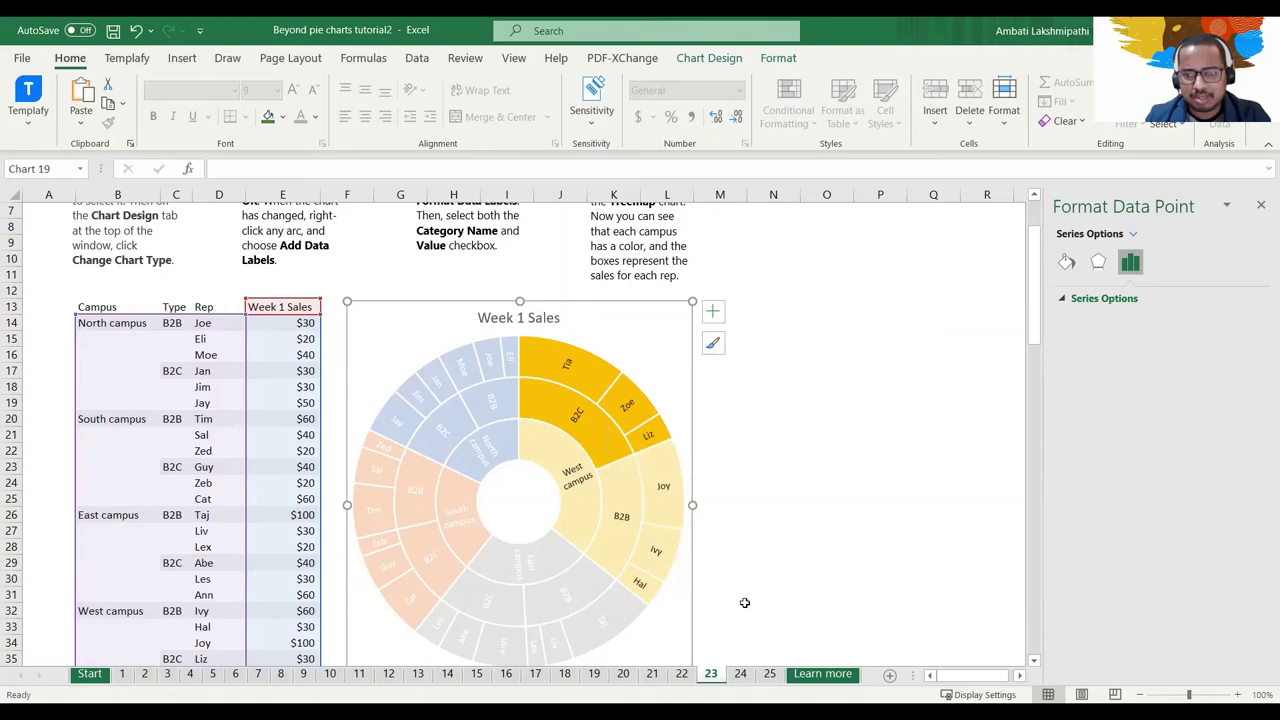
right_click(652, 586)
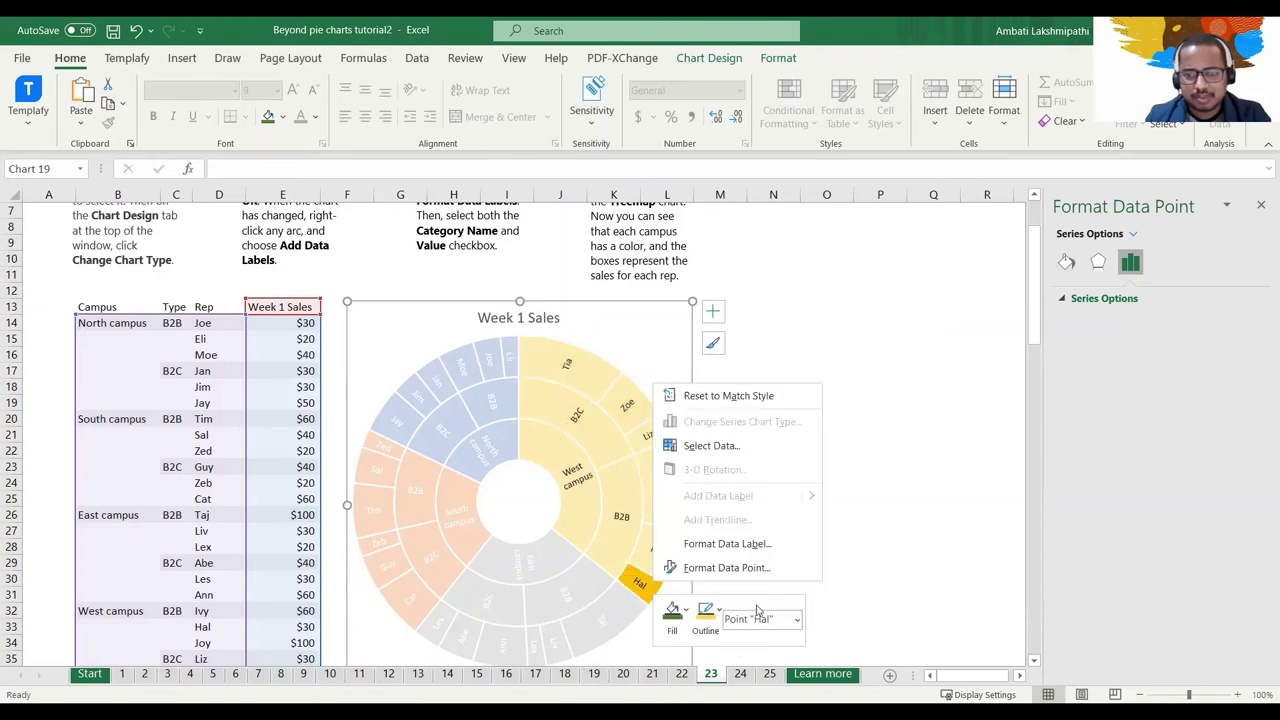
click(515, 490)
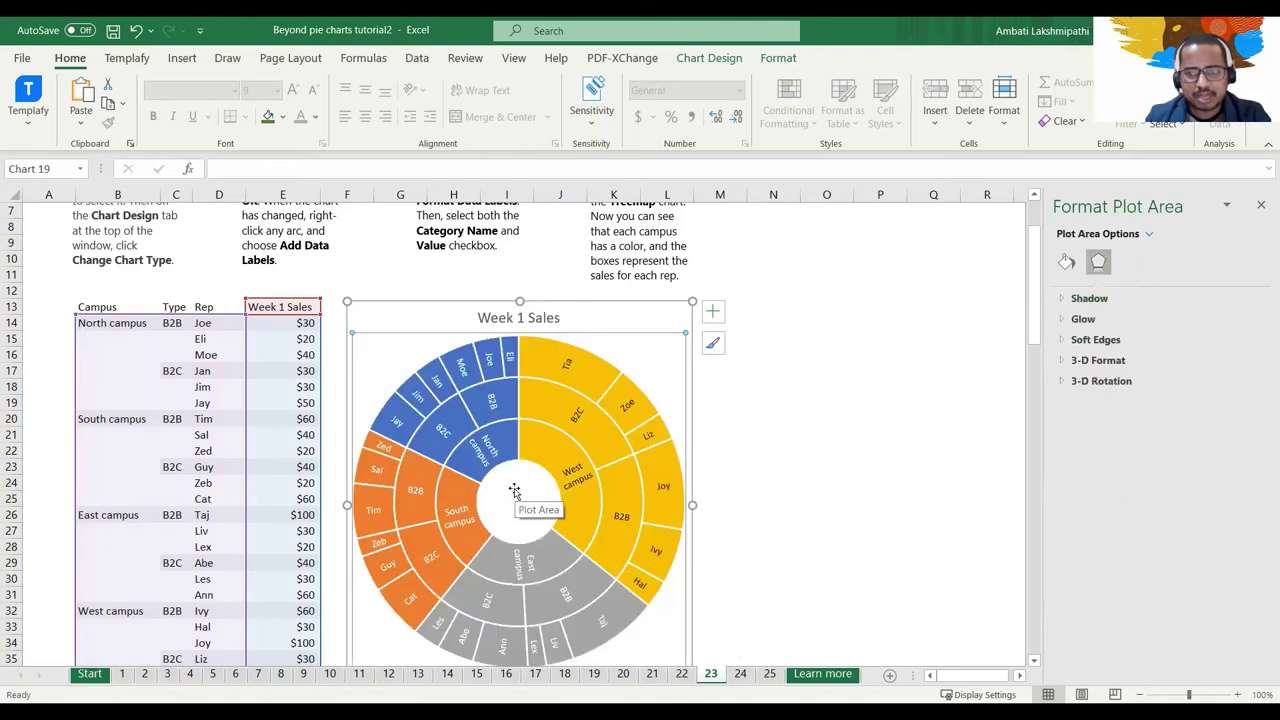
right_click(619, 598)
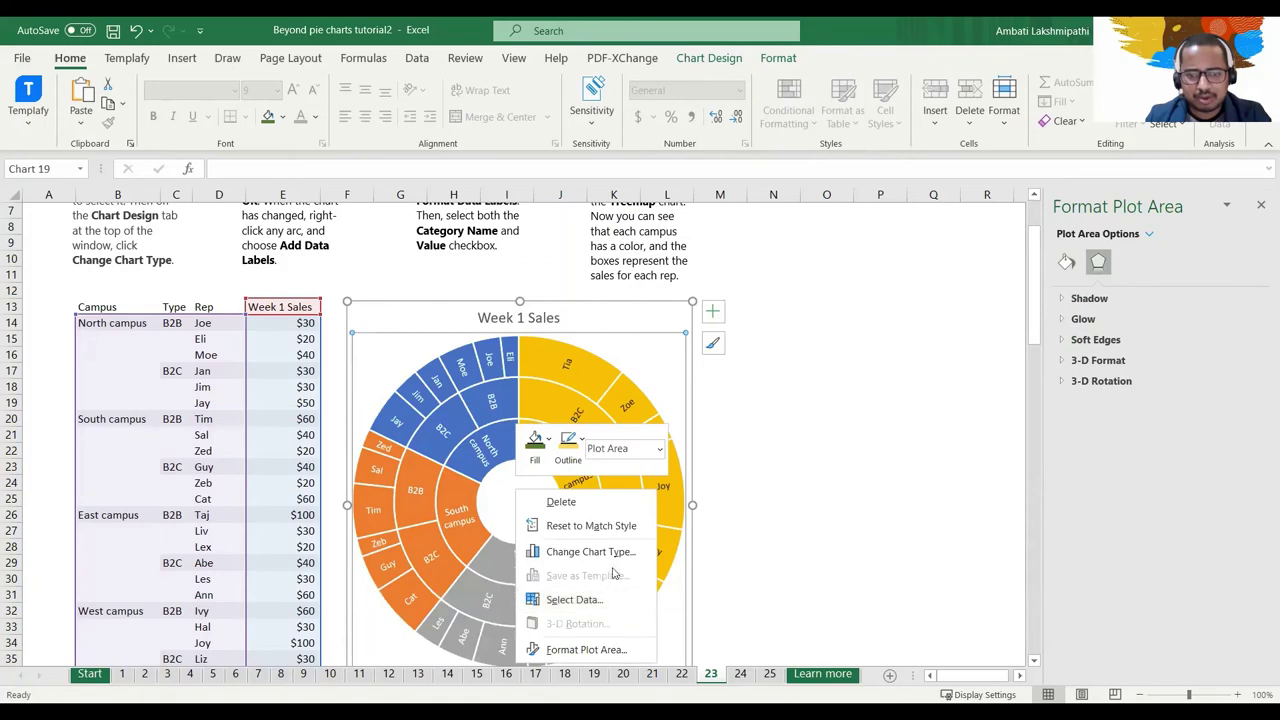
click(598, 650)
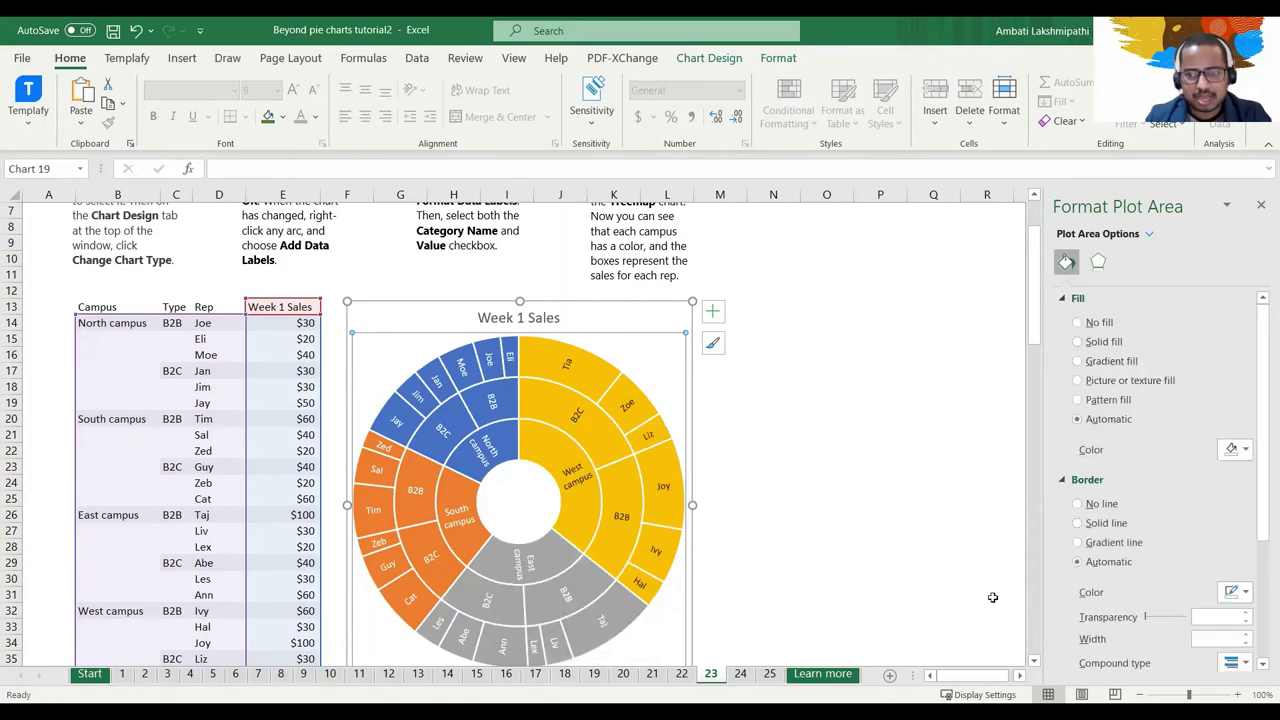
Review the data series effects, fill and border options of the sunburst chart and close the formatting options
click(571, 378)
right_click(571, 378)
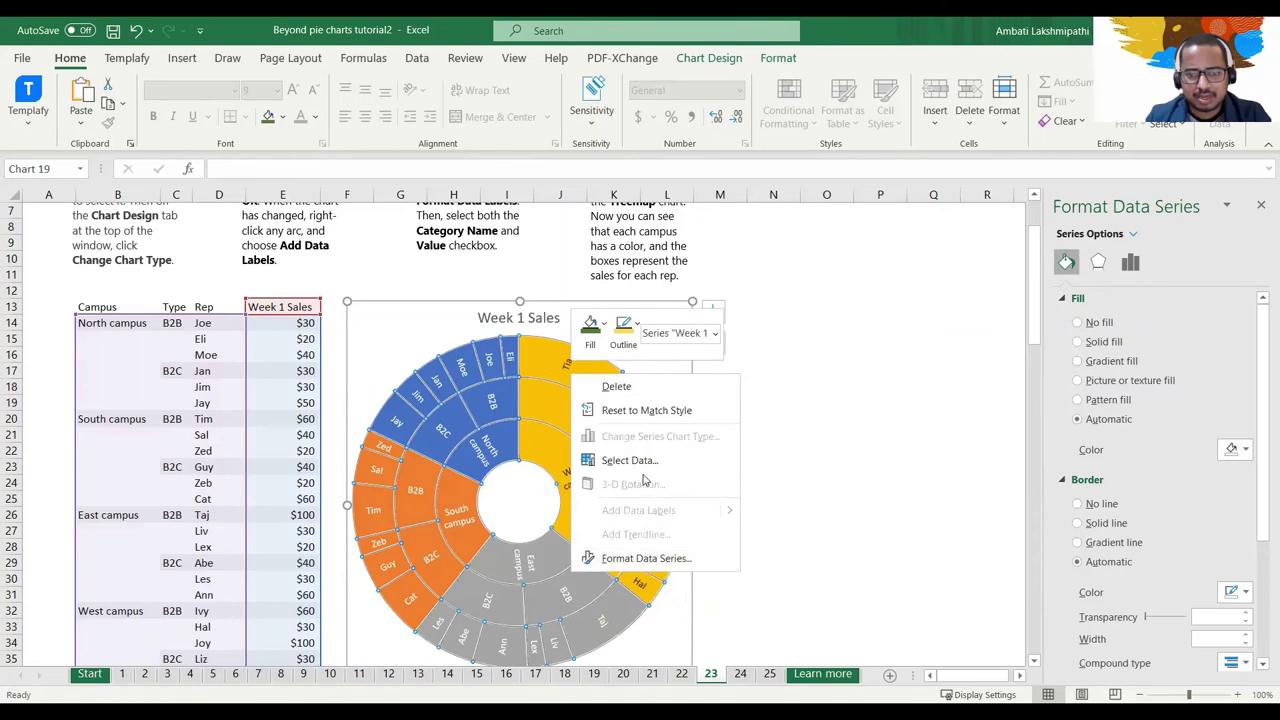
click(676, 559)
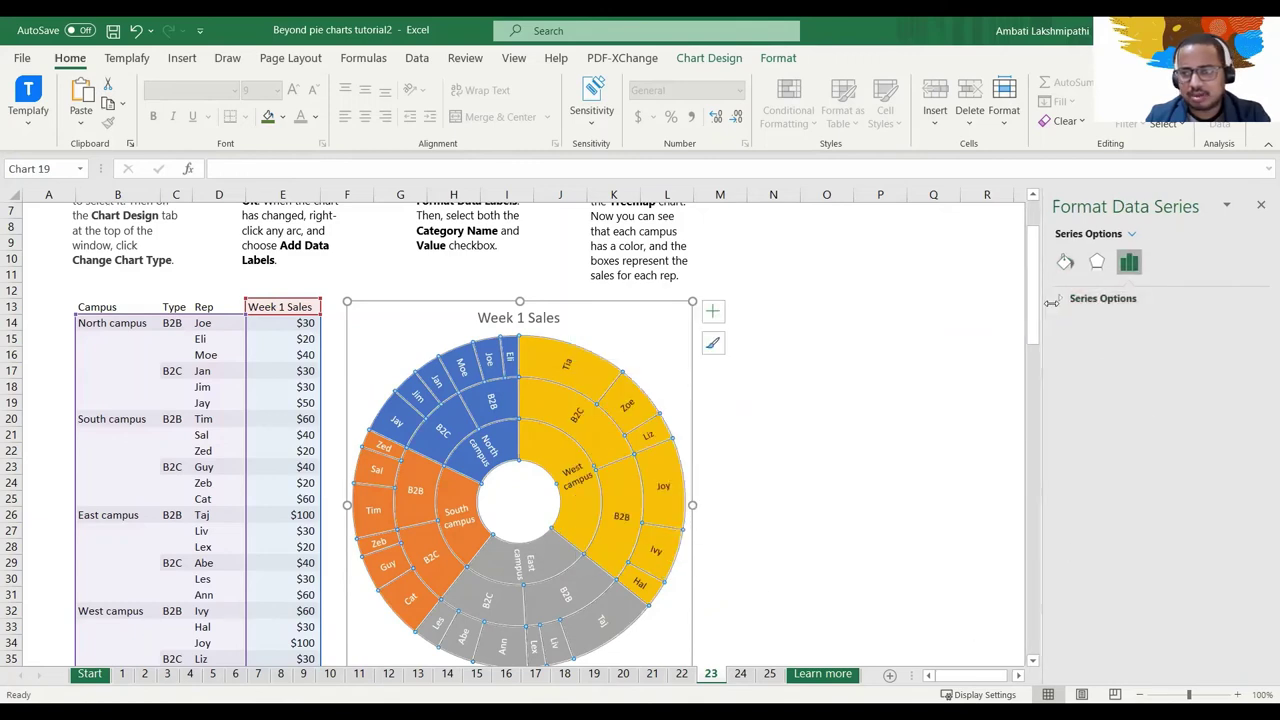
click(1097, 262)
click(1065, 262)
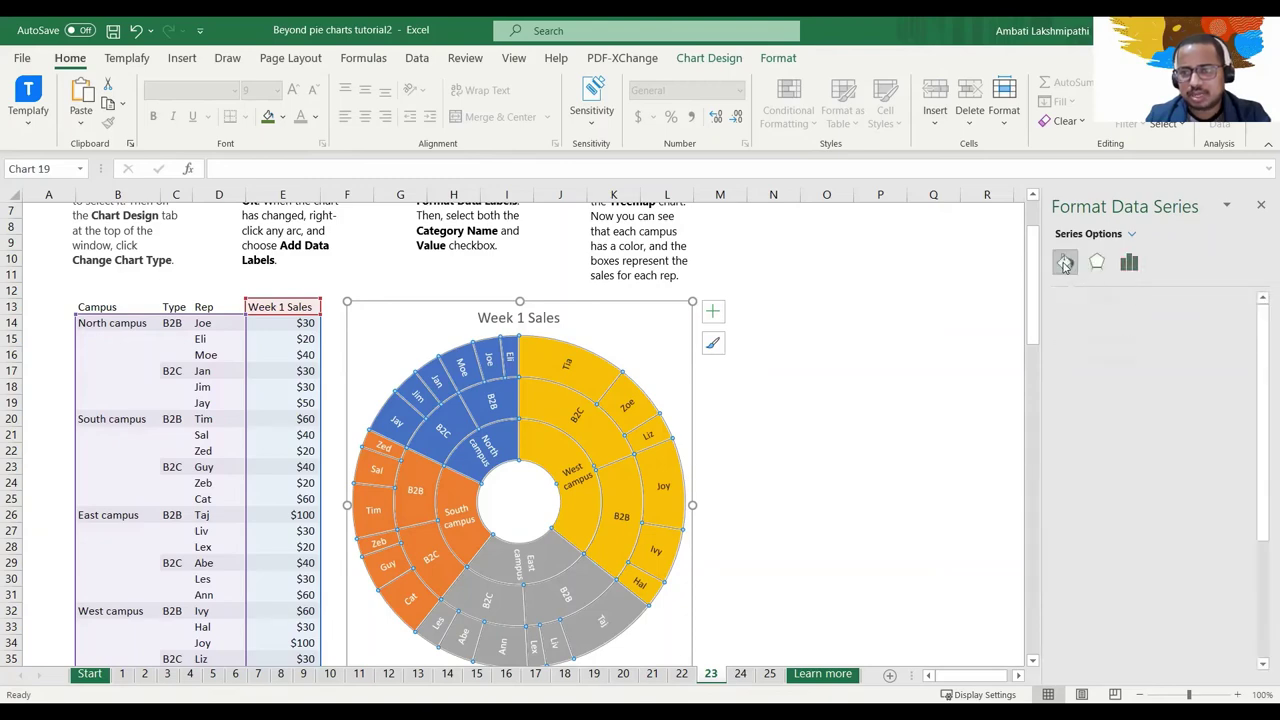
scroll(1116, 465, down, 5)
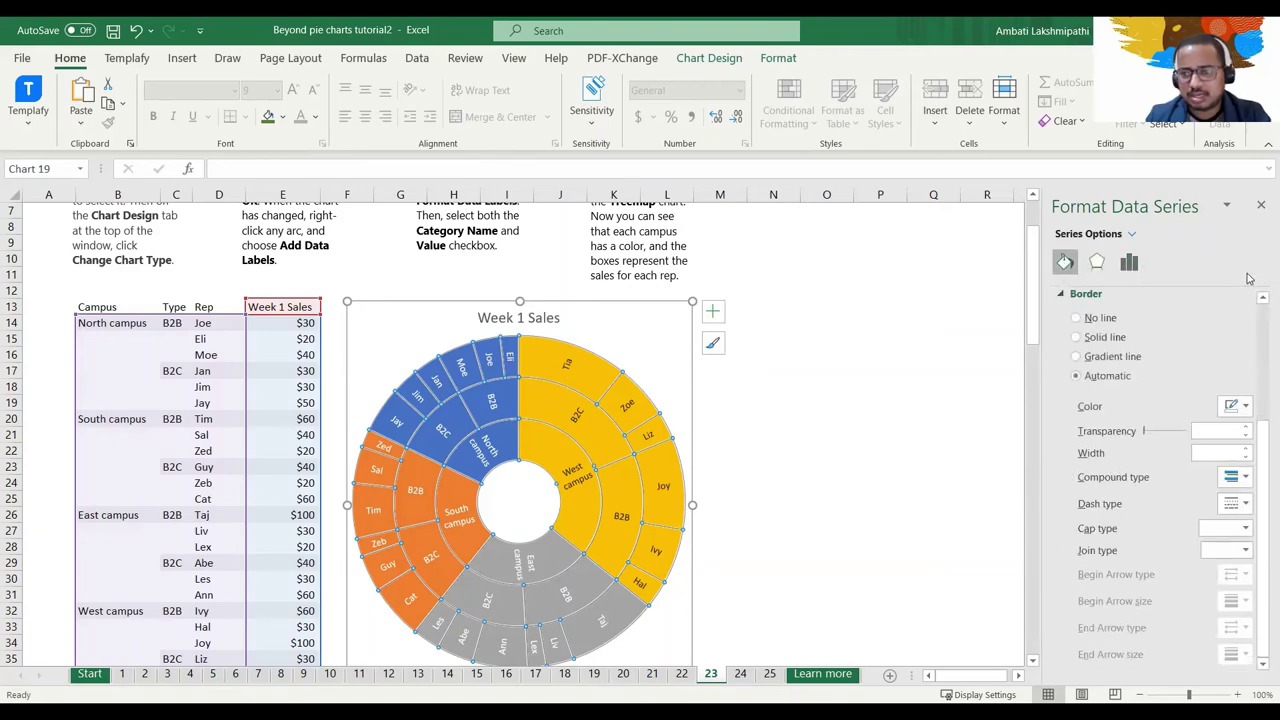
click(1260, 205)
Check the formatting commands offered for the sunburst's data labels and its plot area
click(560, 380)
click(570, 365)
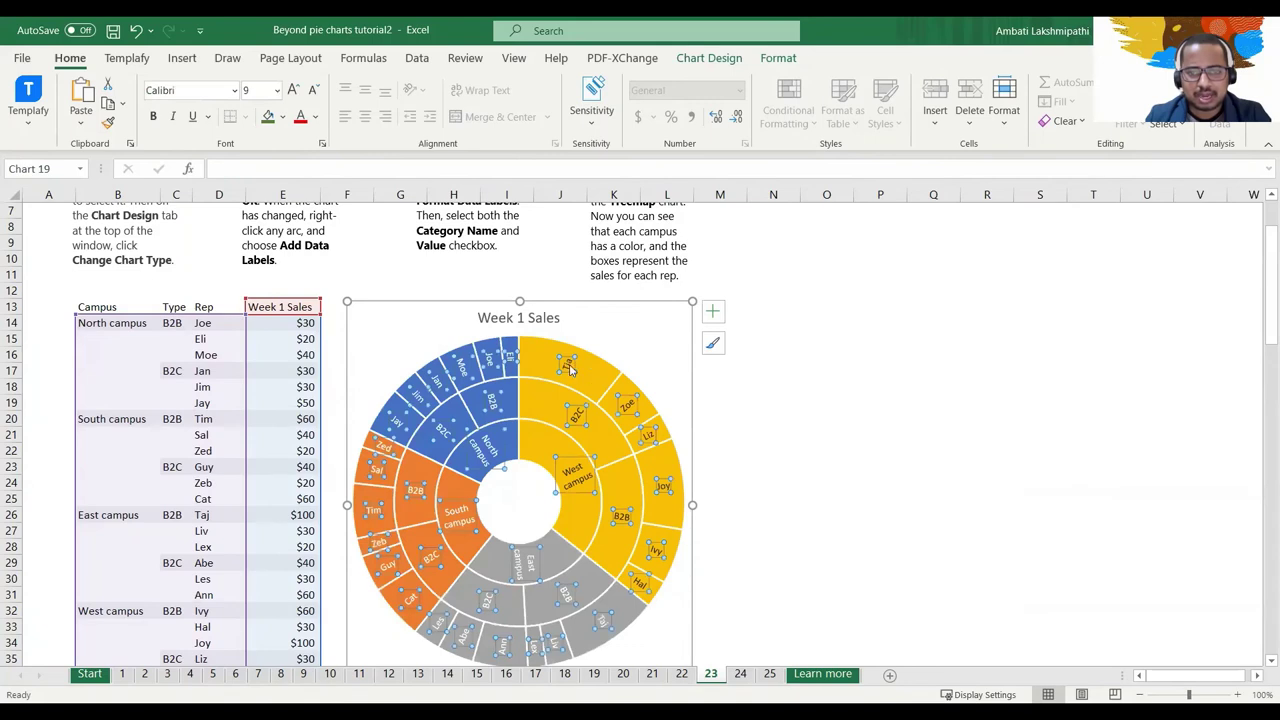
right_click(570, 368)
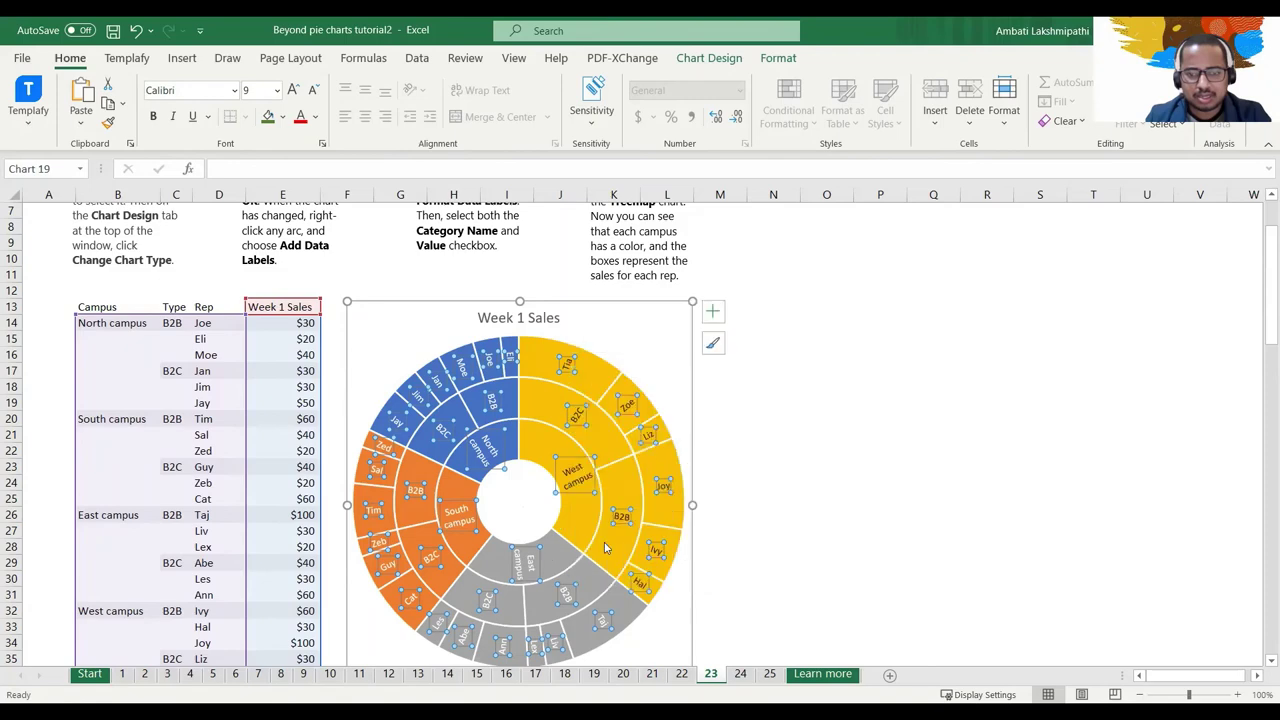
click(594, 536)
click(663, 337)
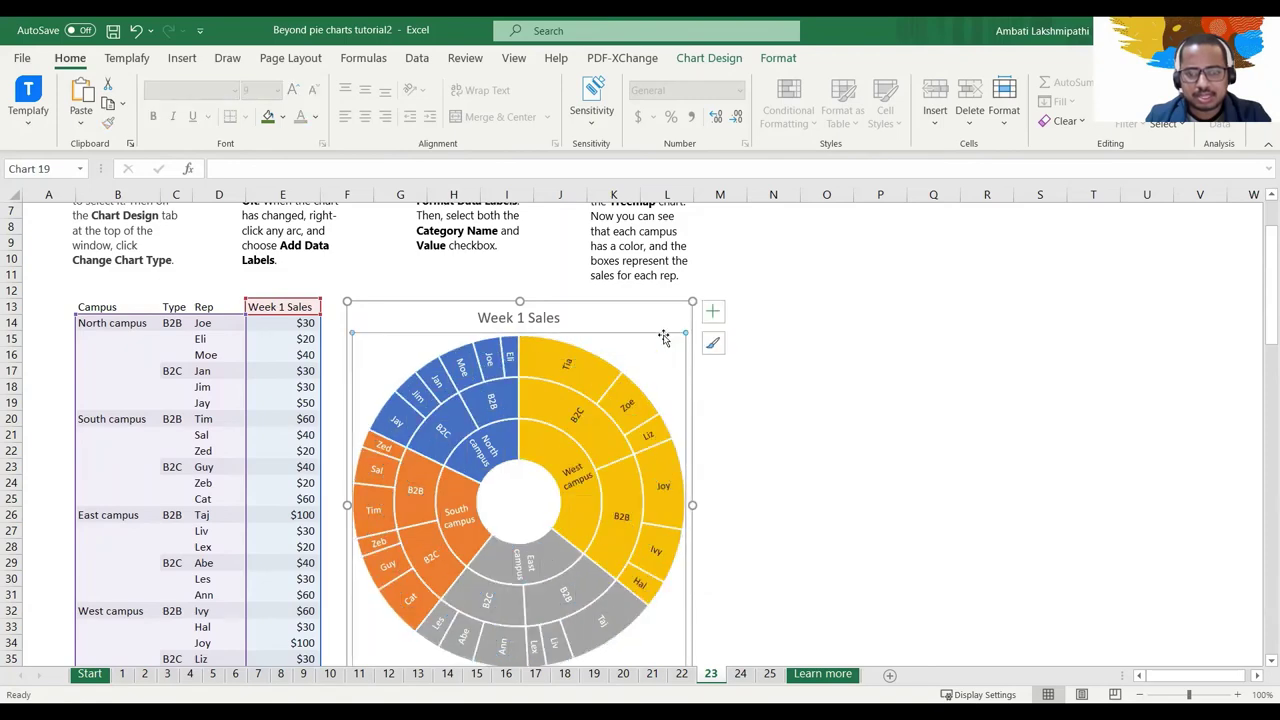
right_click(663, 337)
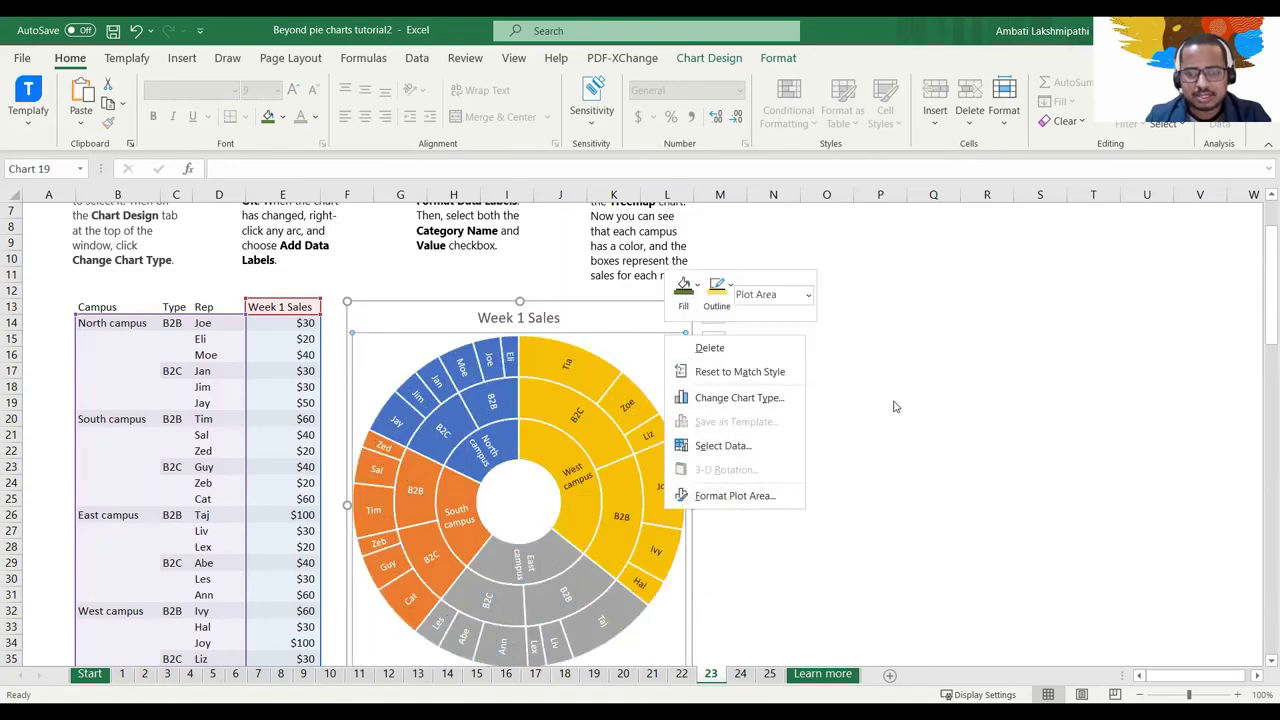
Advance to sheet 24 on PivotCharts and go to the Month column of the unsummarized sales data
scroll(800, 488, down, 3)
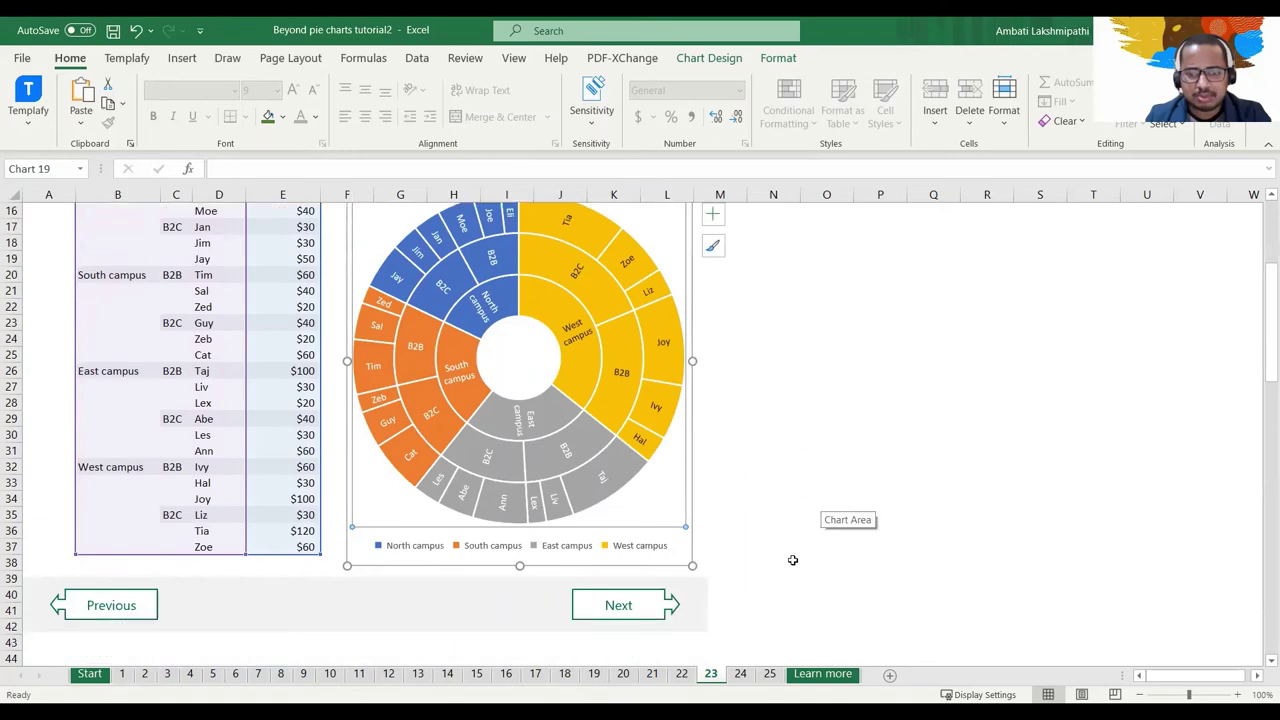
click(639, 607)
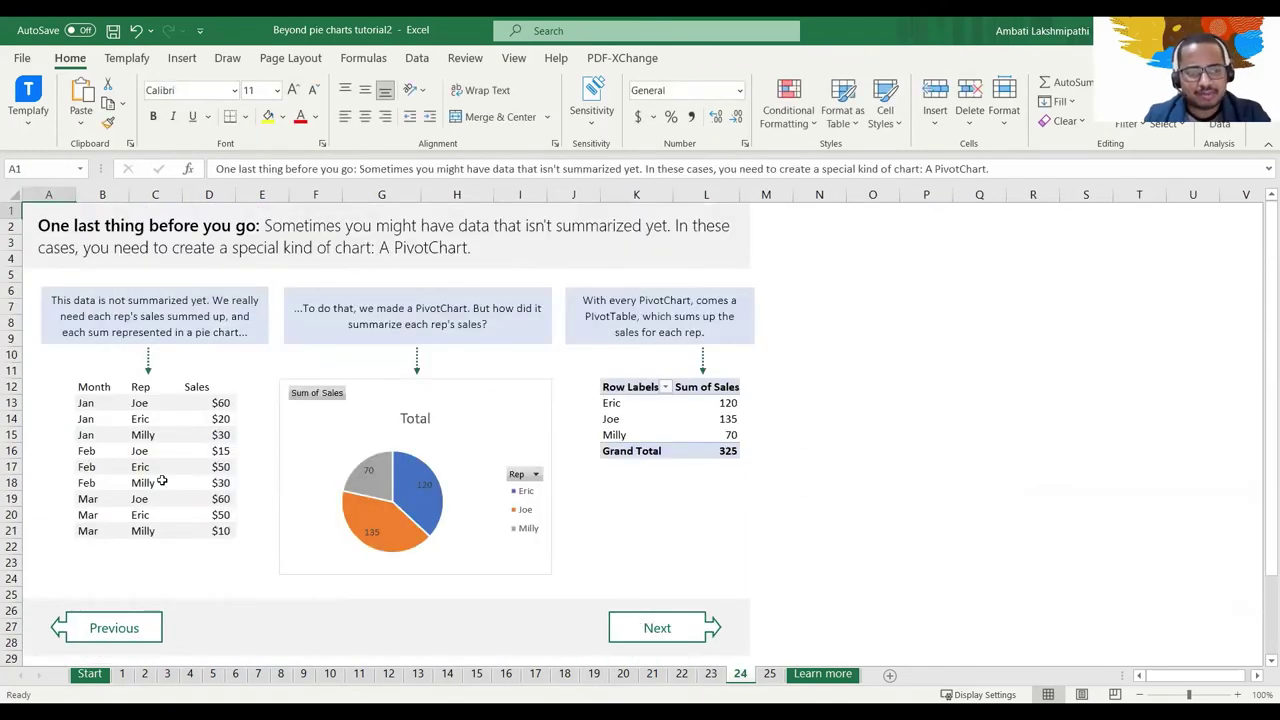
click(98, 389)
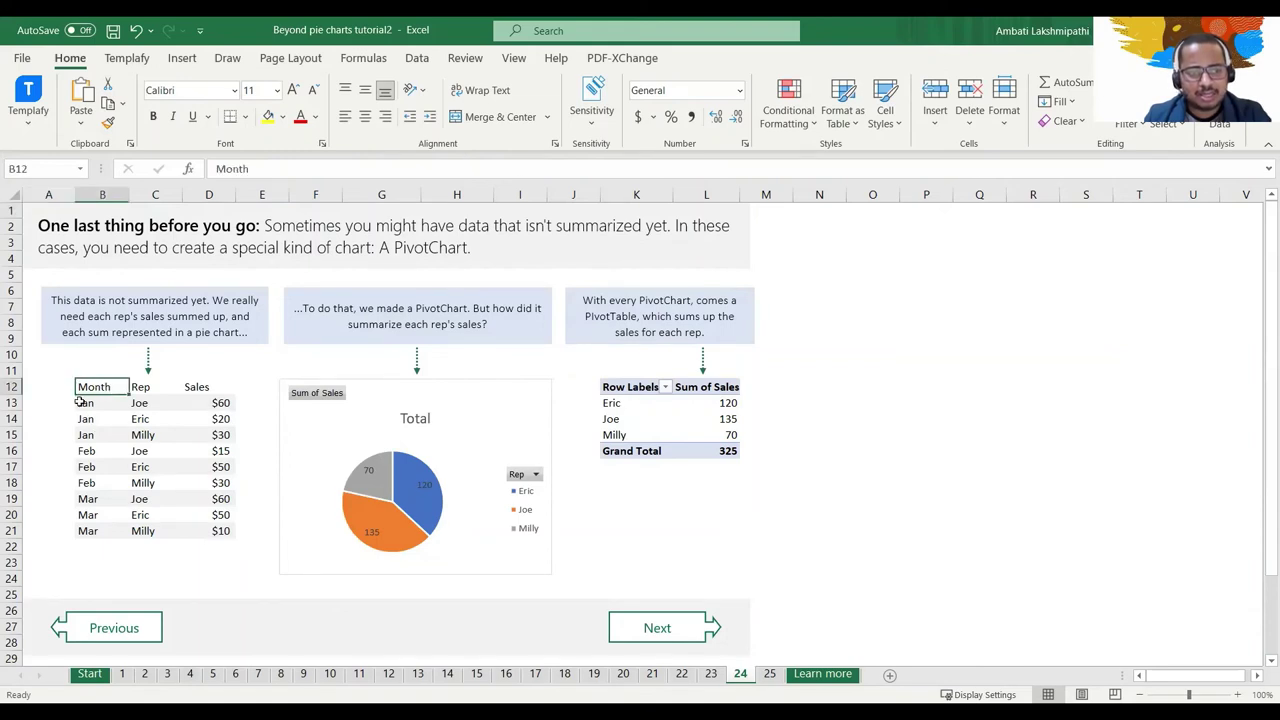
Examine the Month, Rep and Sales columns on sheet 24 against the slices and legend of the PivotChart
drag(82, 402, 87, 515)
drag(155, 402, 155, 530)
drag(220, 403, 220, 530)
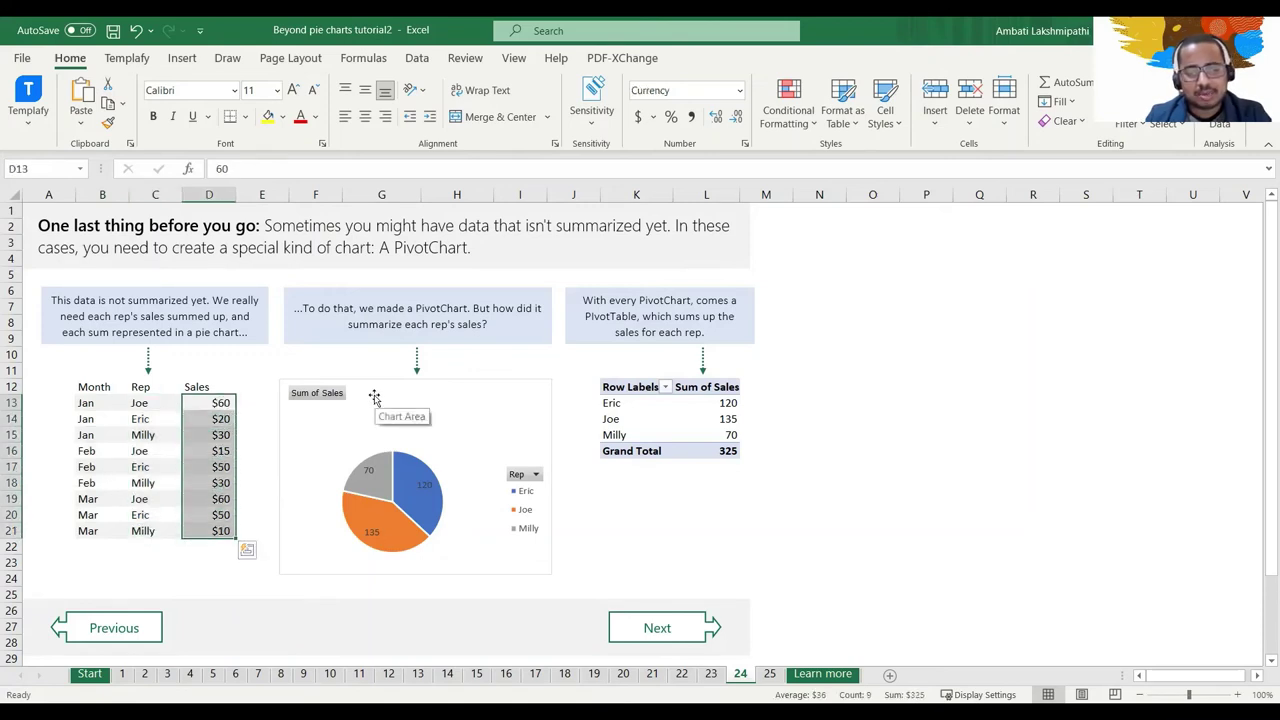
click(443, 508)
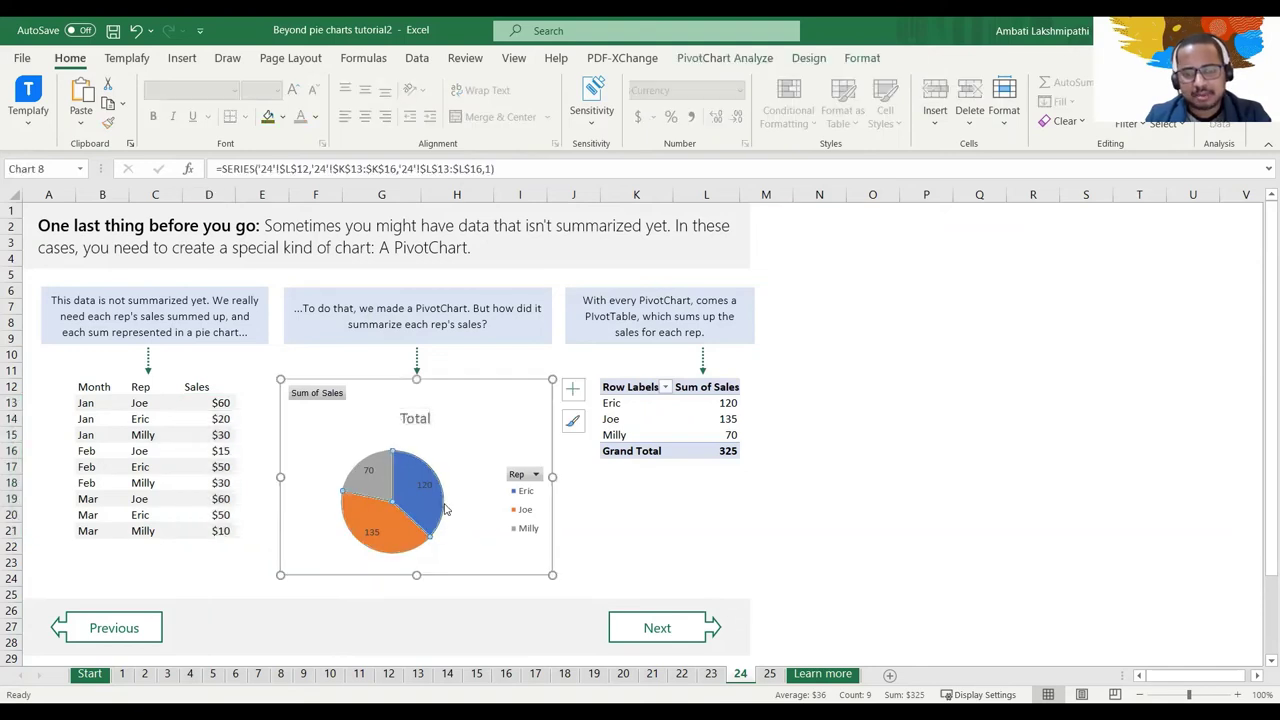
click(530, 498)
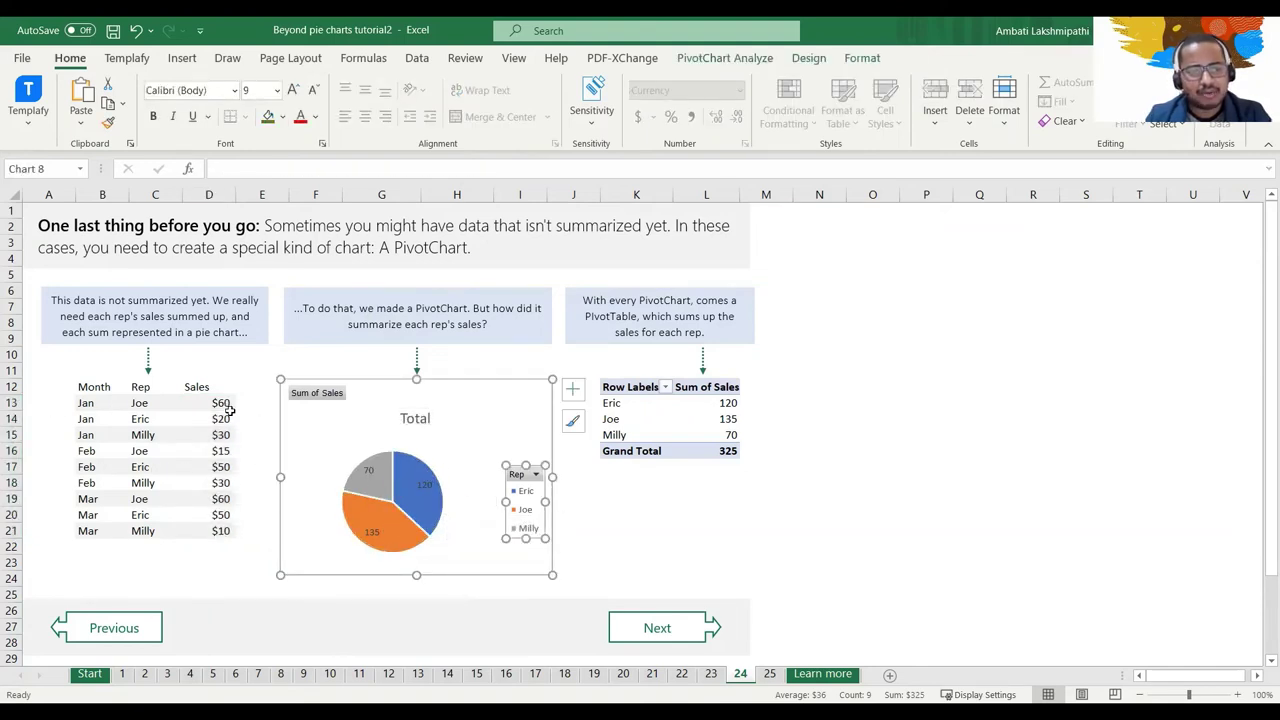
drag(220, 418, 220, 532)
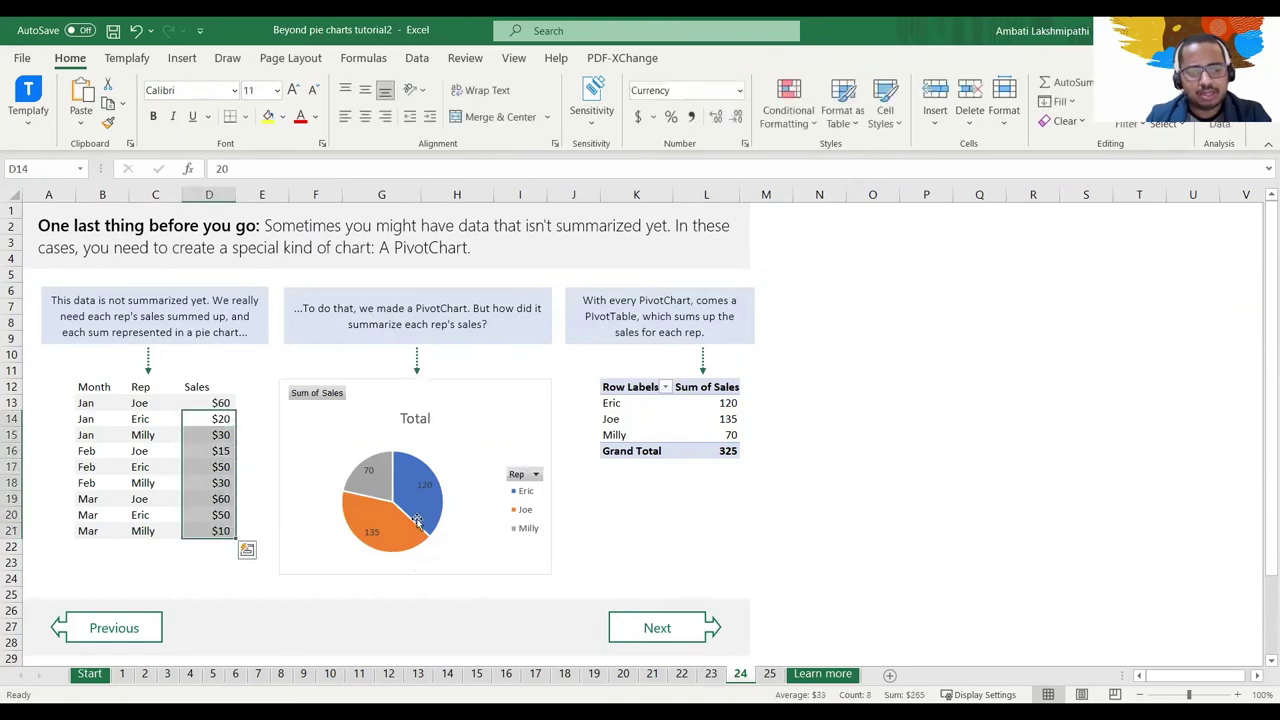
click(474, 518)
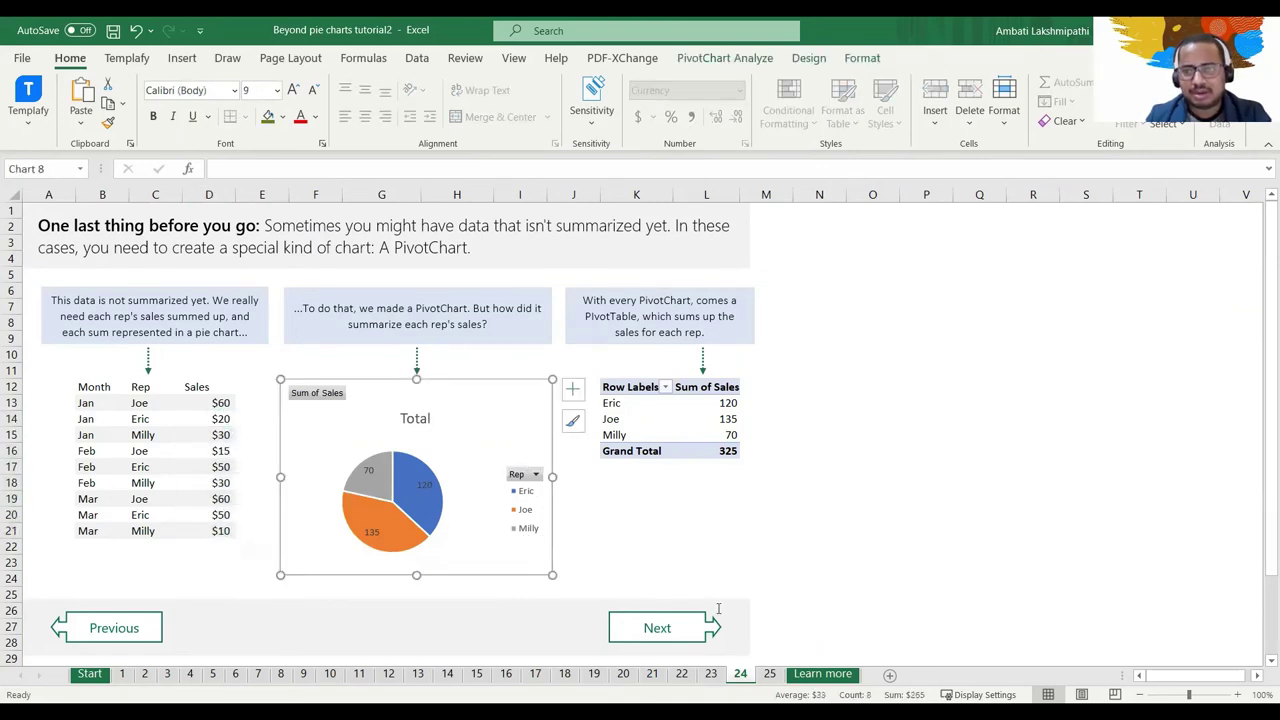
Advance to sheet 25, the PivotChart practice, and select cell D20 in the Sales column of the data
click(688, 622)
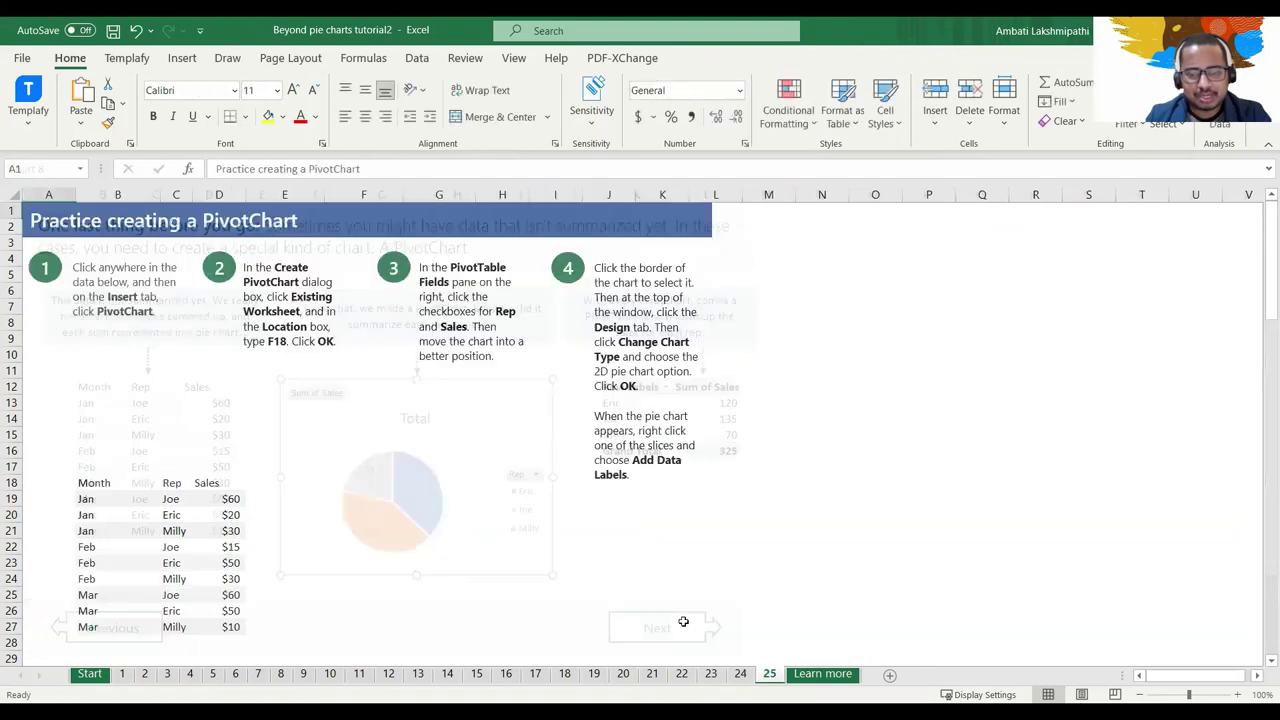
click(200, 526)
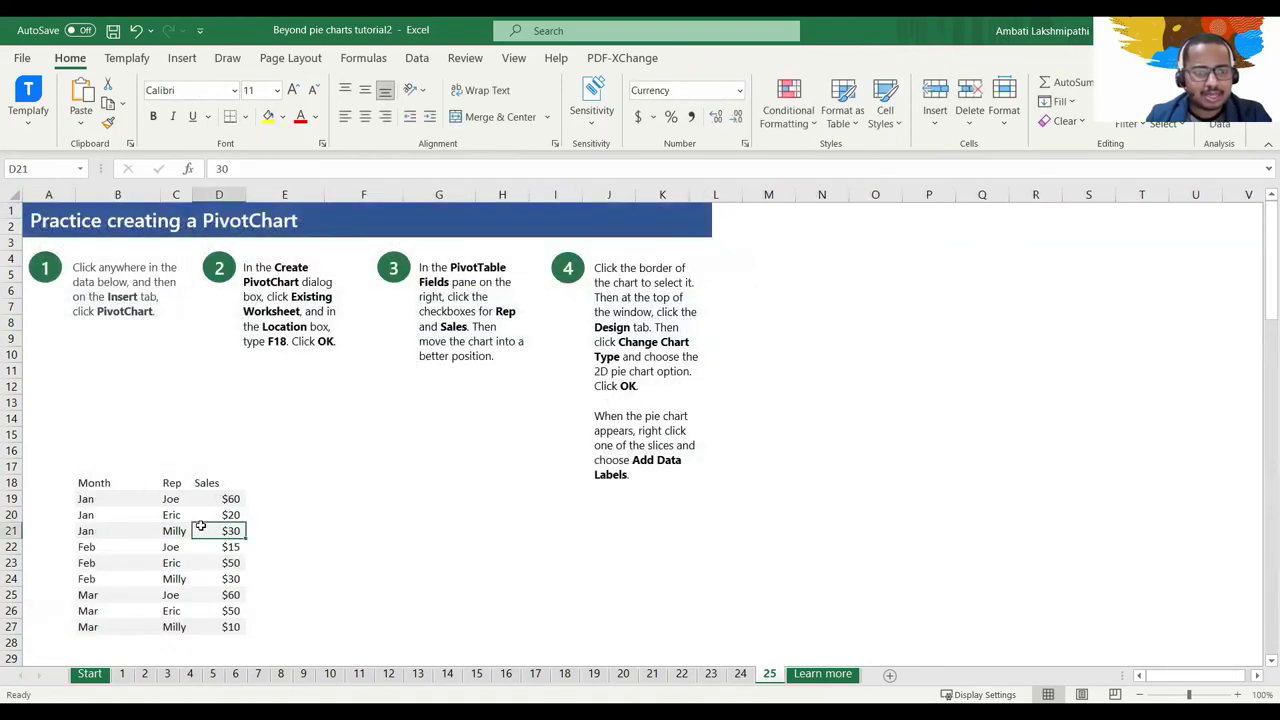
click(151, 514)
click(172, 515)
click(216, 515)
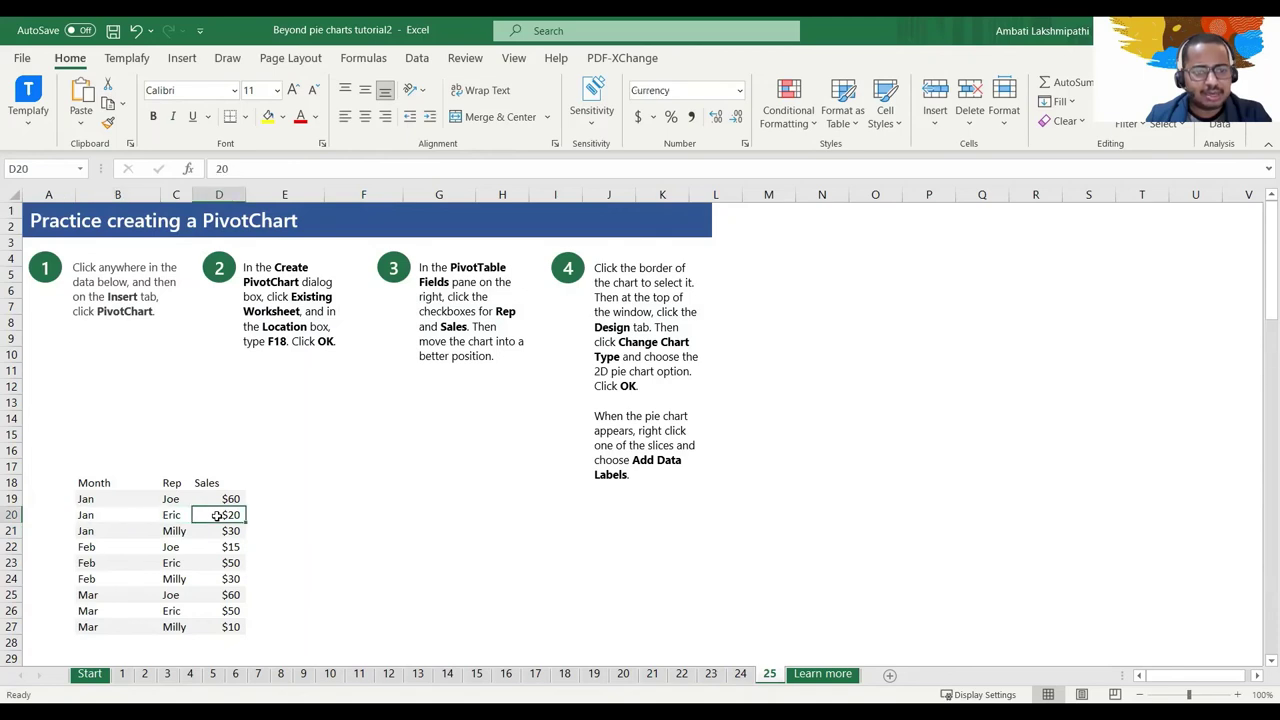
Insert a PivotChart from the sales data in B18:D27, placing it on the existing worksheet at cell F19
click(228, 60)
click(190, 62)
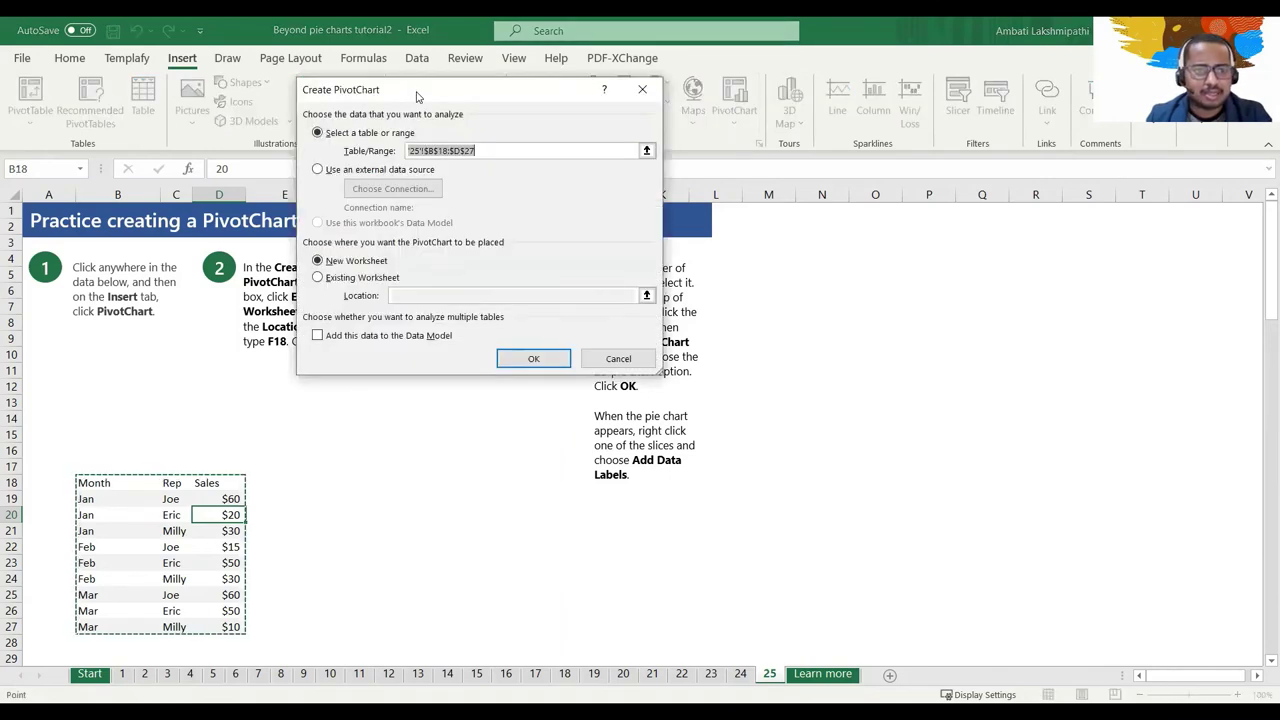
drag(418, 96, 687, 134)
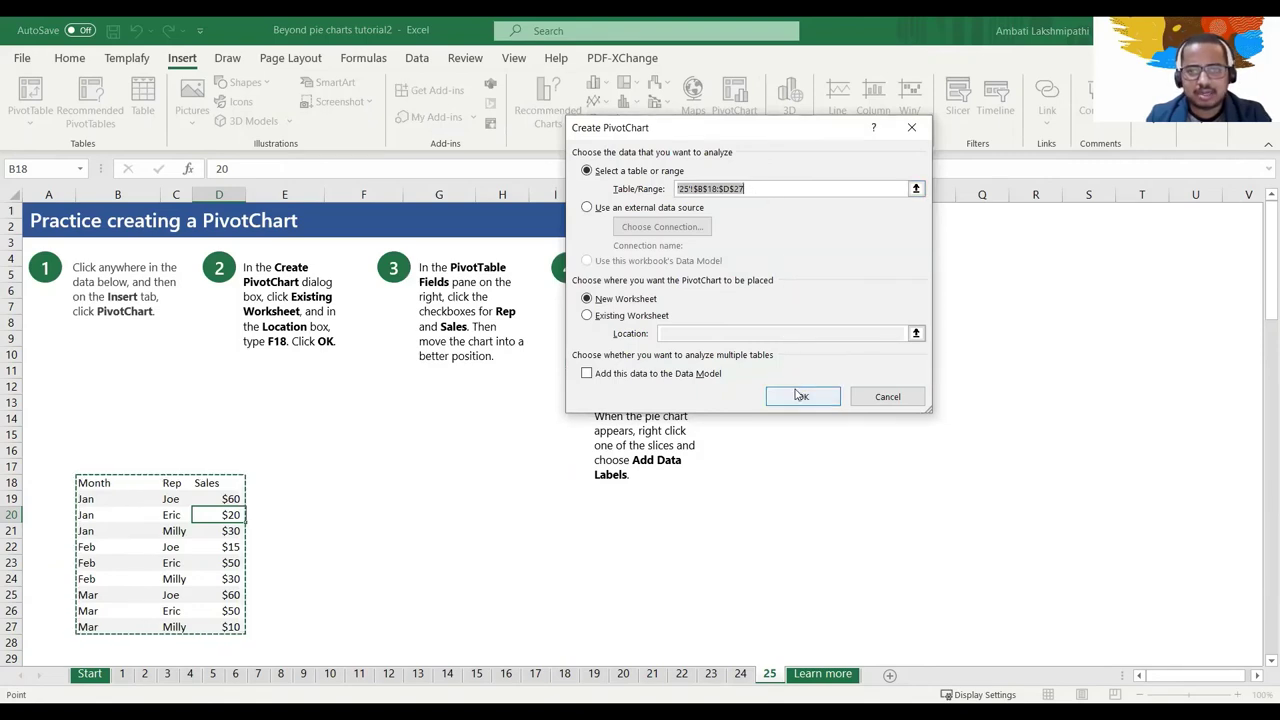
click(684, 336)
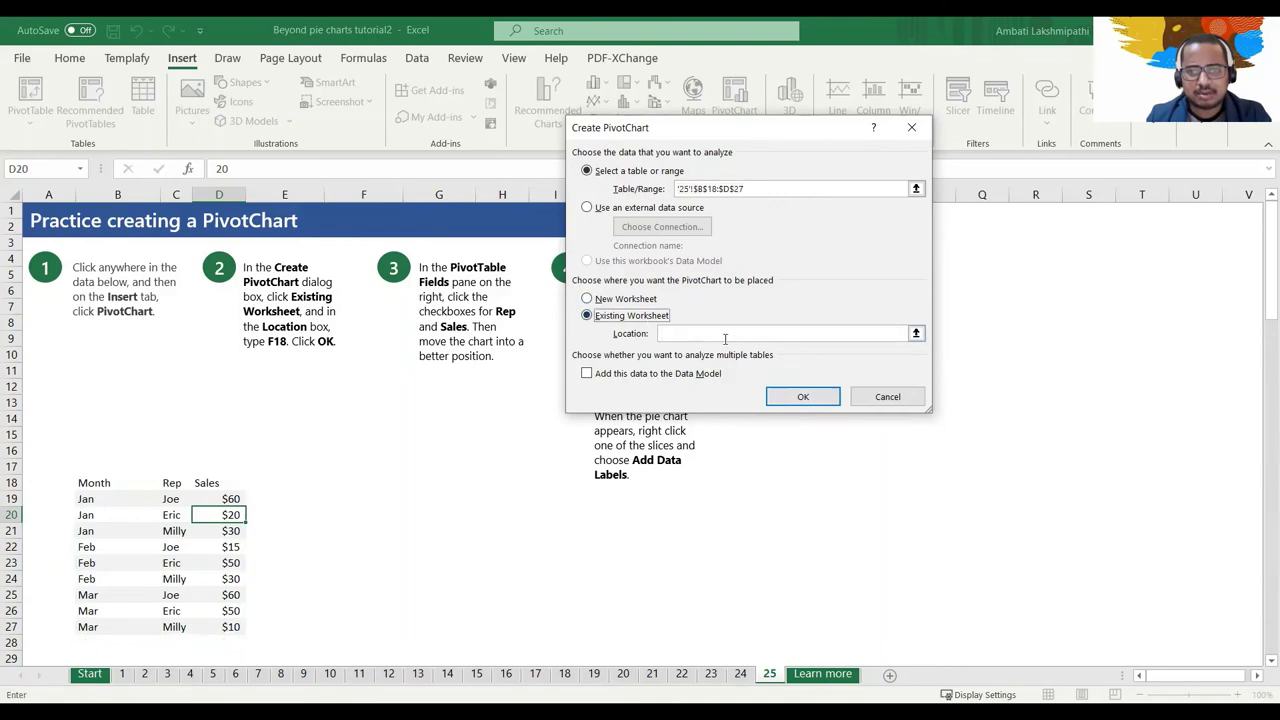
click(722, 336)
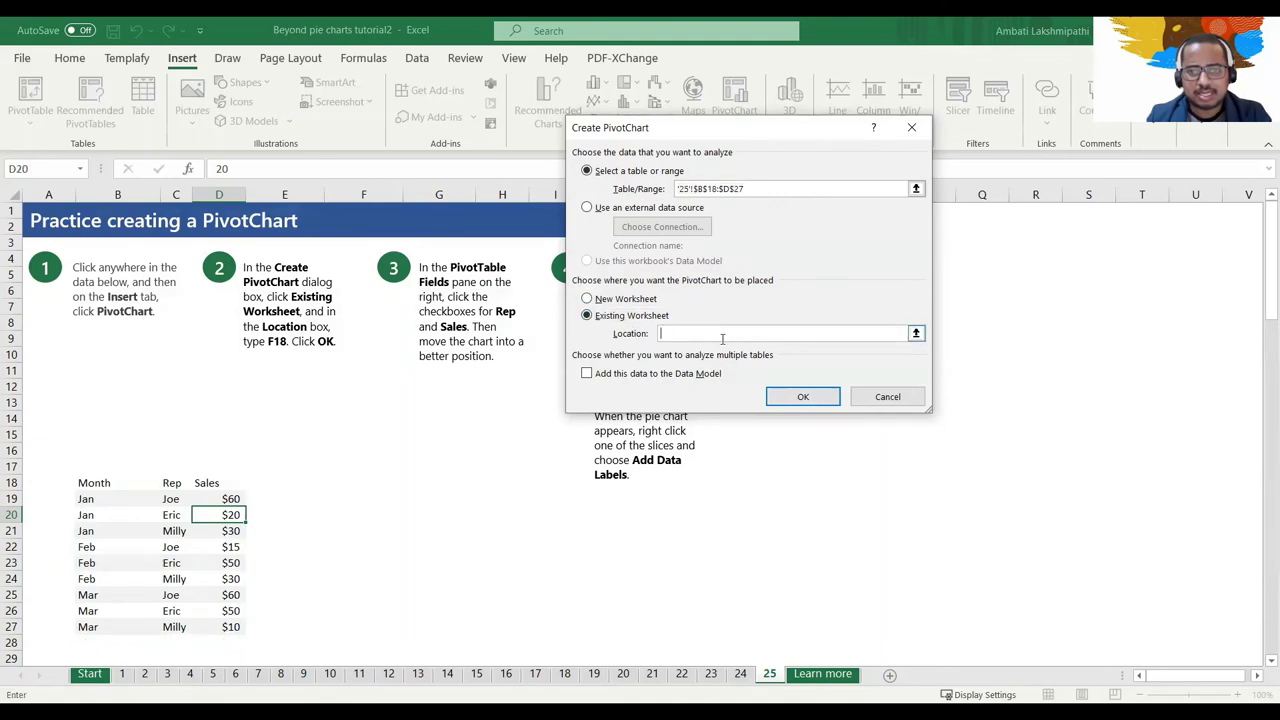
click(363, 498)
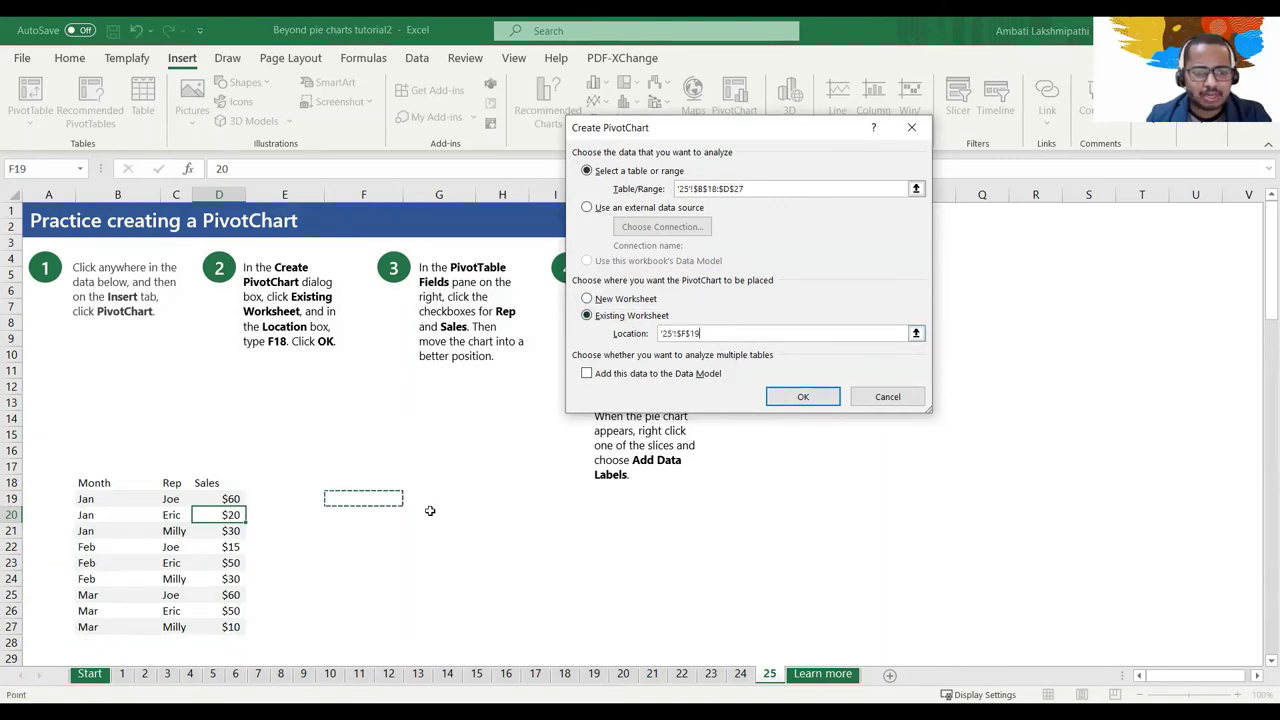
click(804, 397)
Move the empty PivotChart up and to the right, clear of the PivotTable placeholder
click(900, 512)
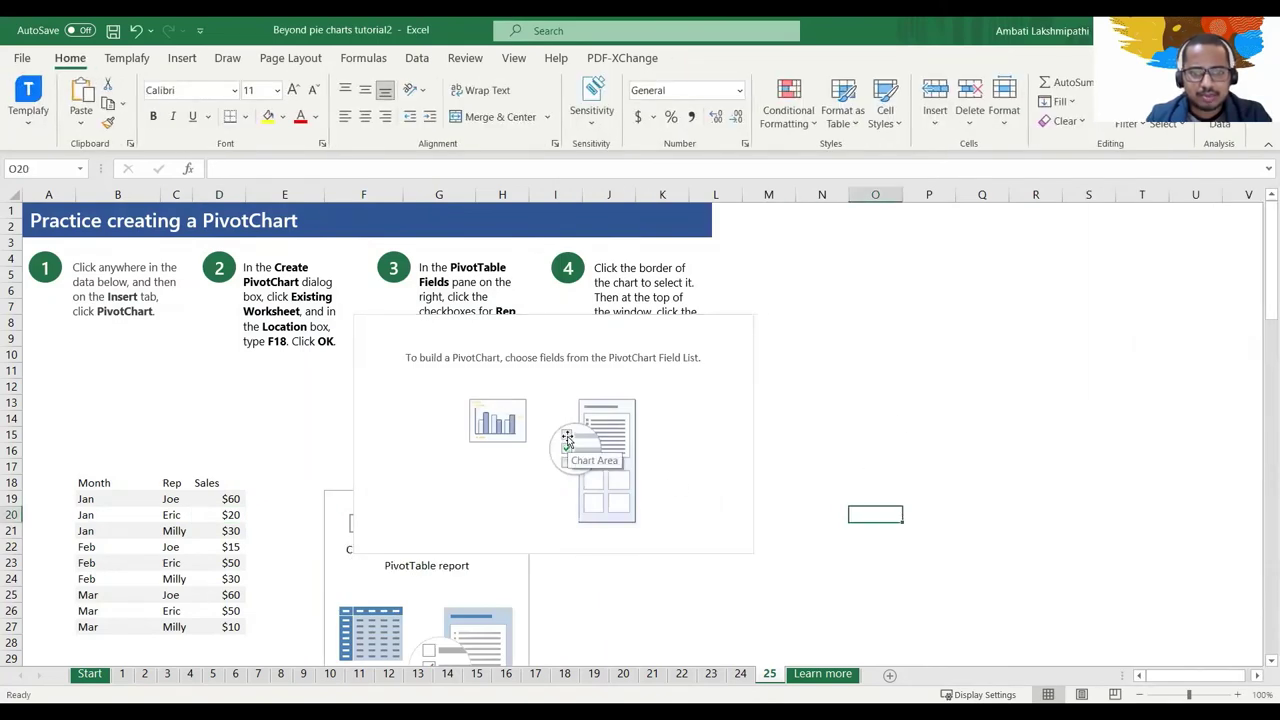
click(568, 442)
click(875, 402)
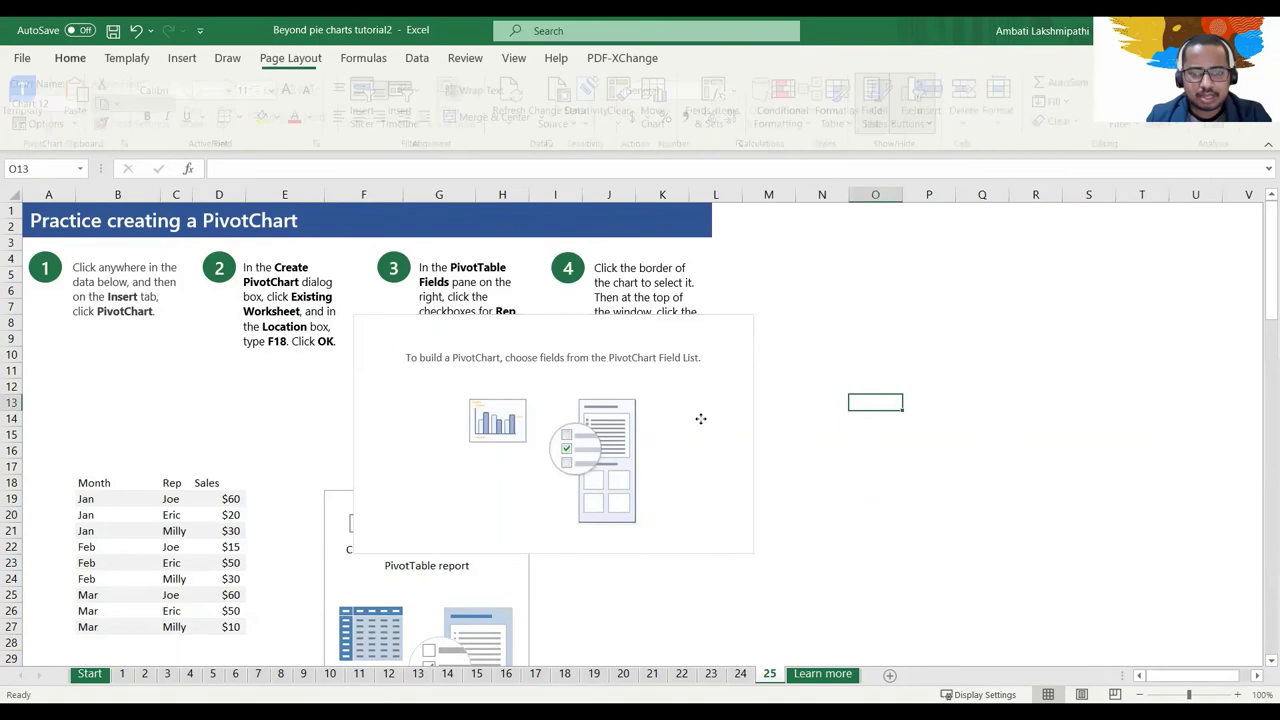
drag(700, 418, 934, 357)
Add the Rep and Sales fields to the PivotChart
scroll(663, 523, down, 7)
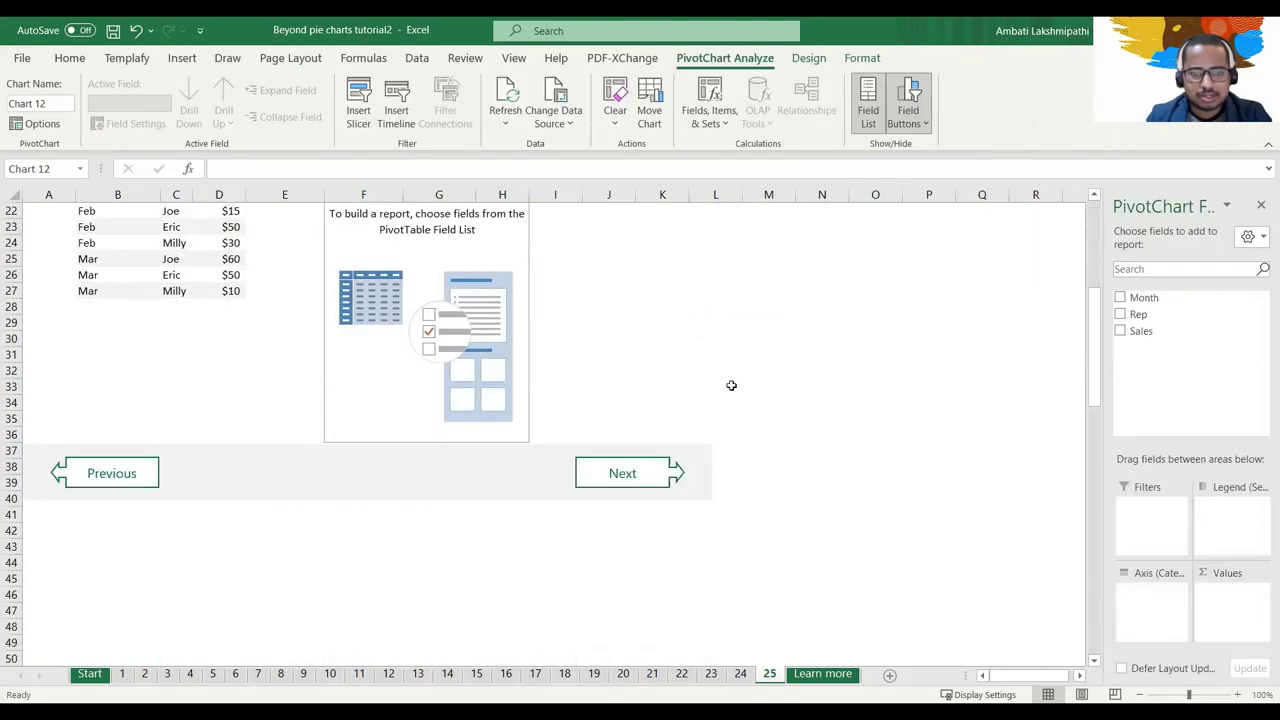
scroll(820, 380, up, 5)
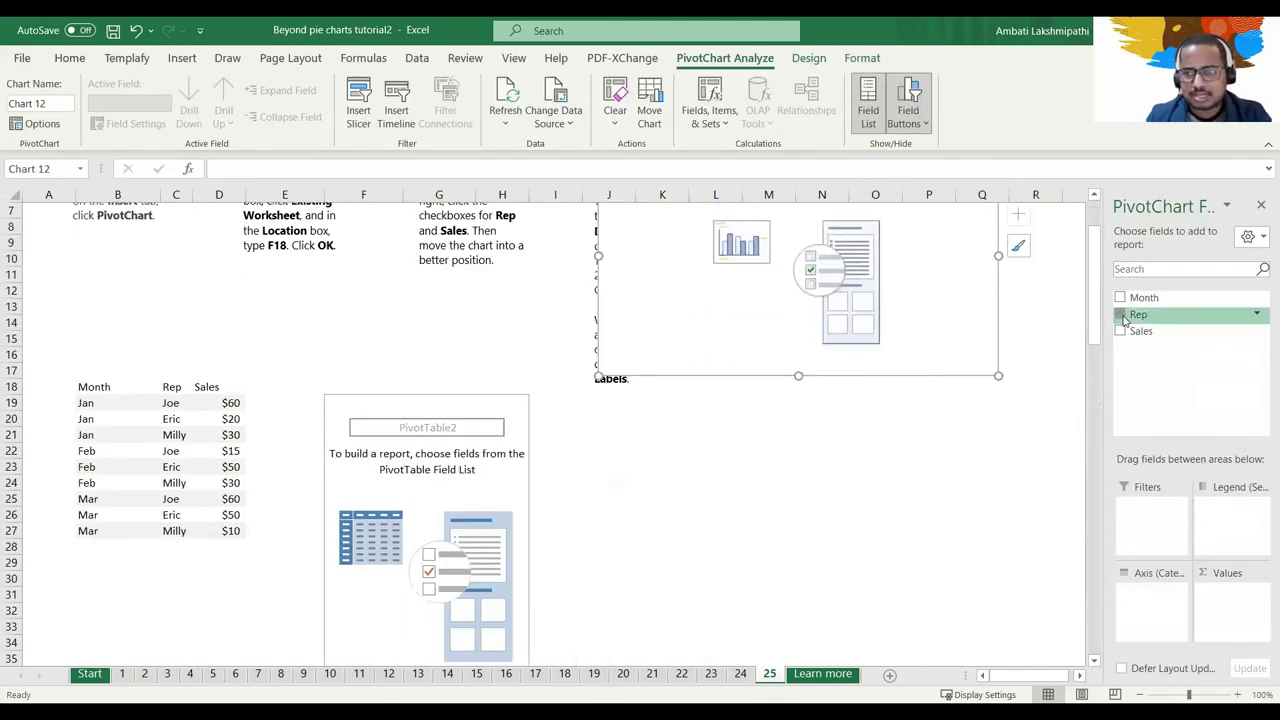
click(1121, 315)
click(1121, 332)
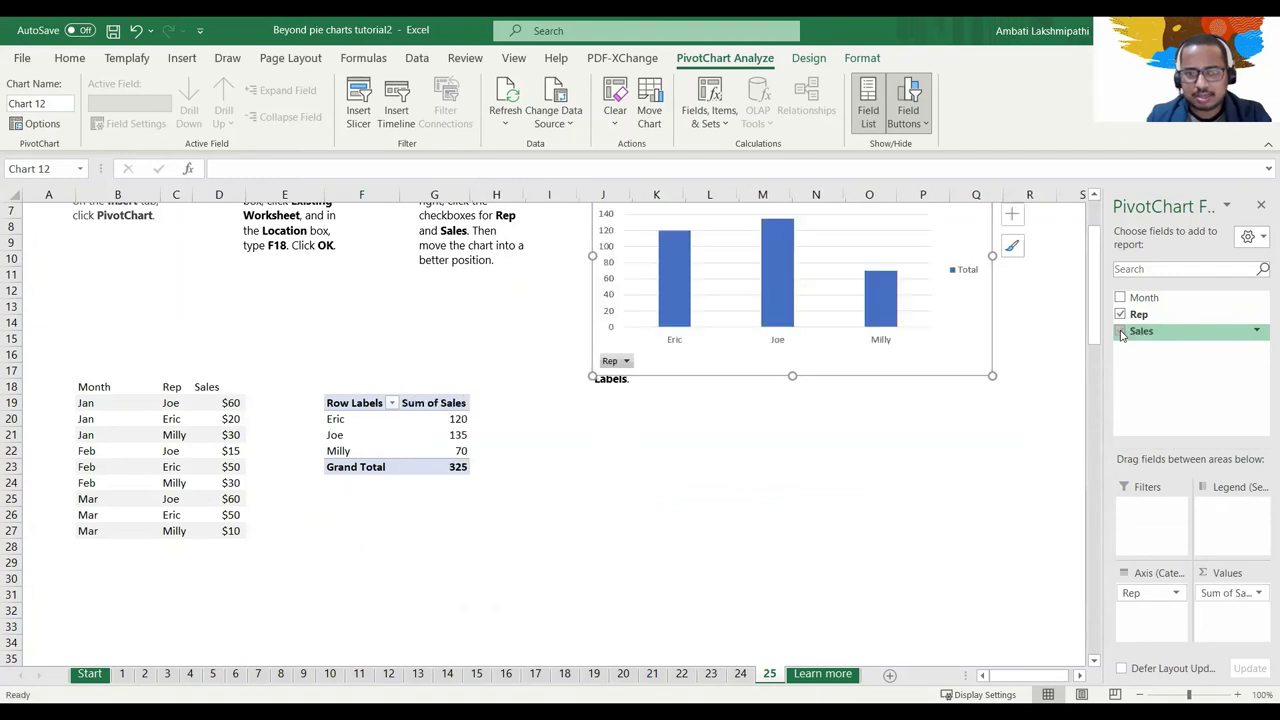
Move the PivotChart slightly down and to the left, and open the formatting options for its chart area
scroll(902, 557, up, 2)
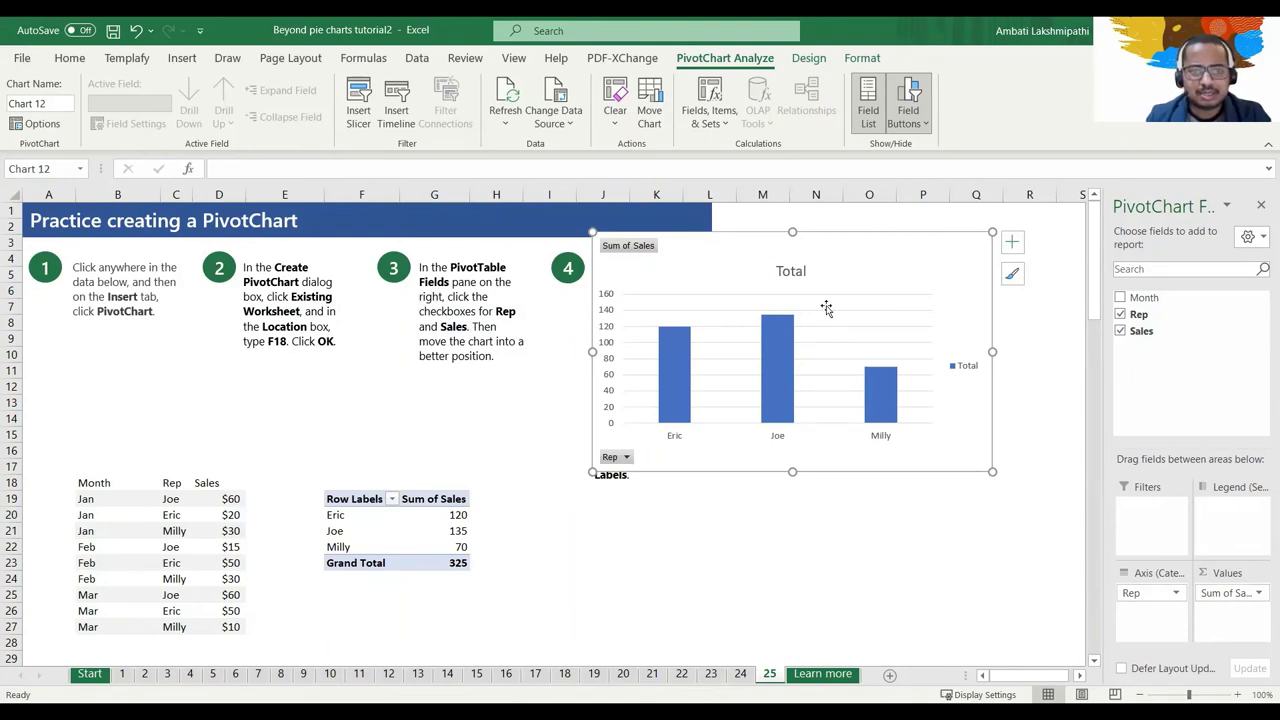
drag(882, 265, 853, 288)
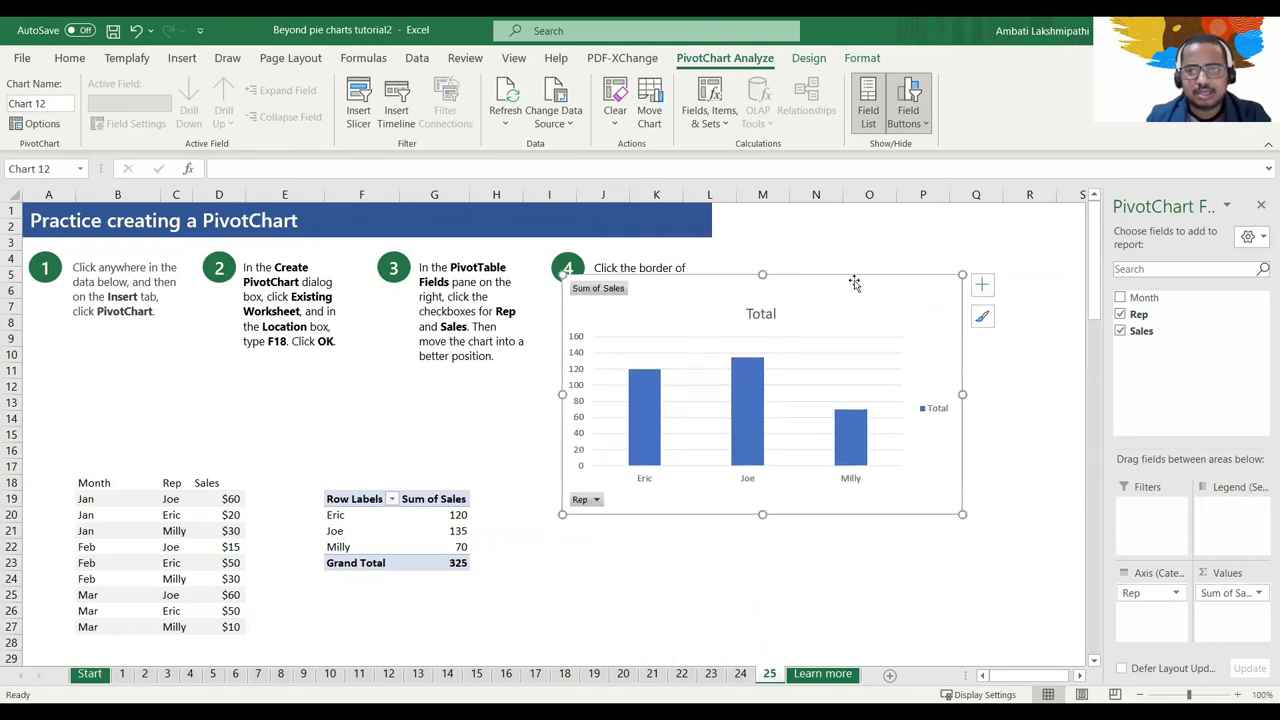
double_click(854, 294)
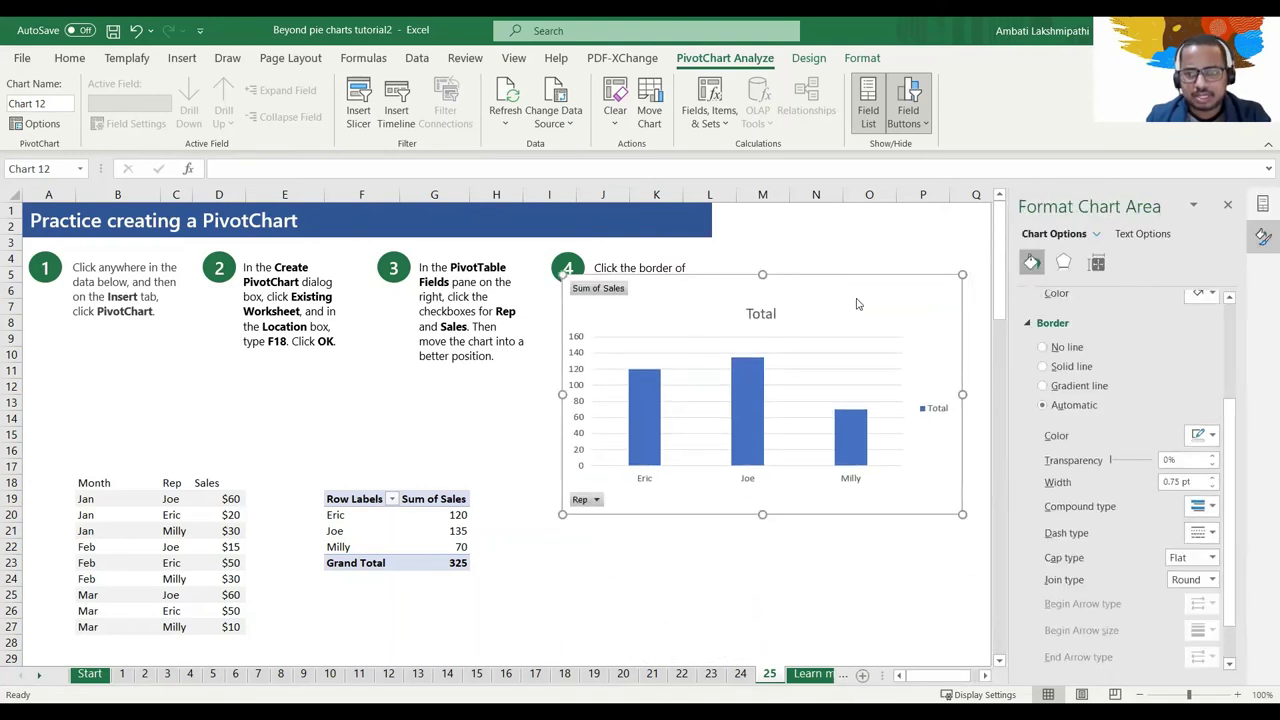
Check the chart types available for the PivotChart and accept Clustered Column
right_click(856, 303)
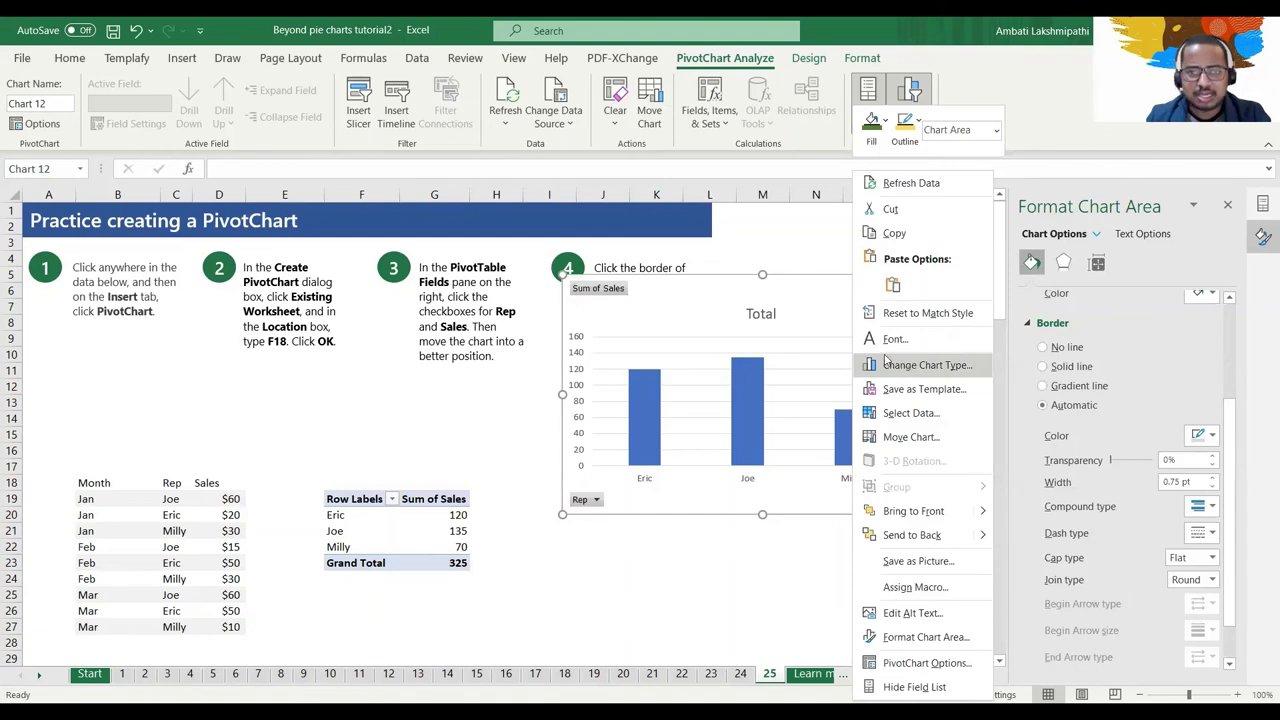
click(910, 367)
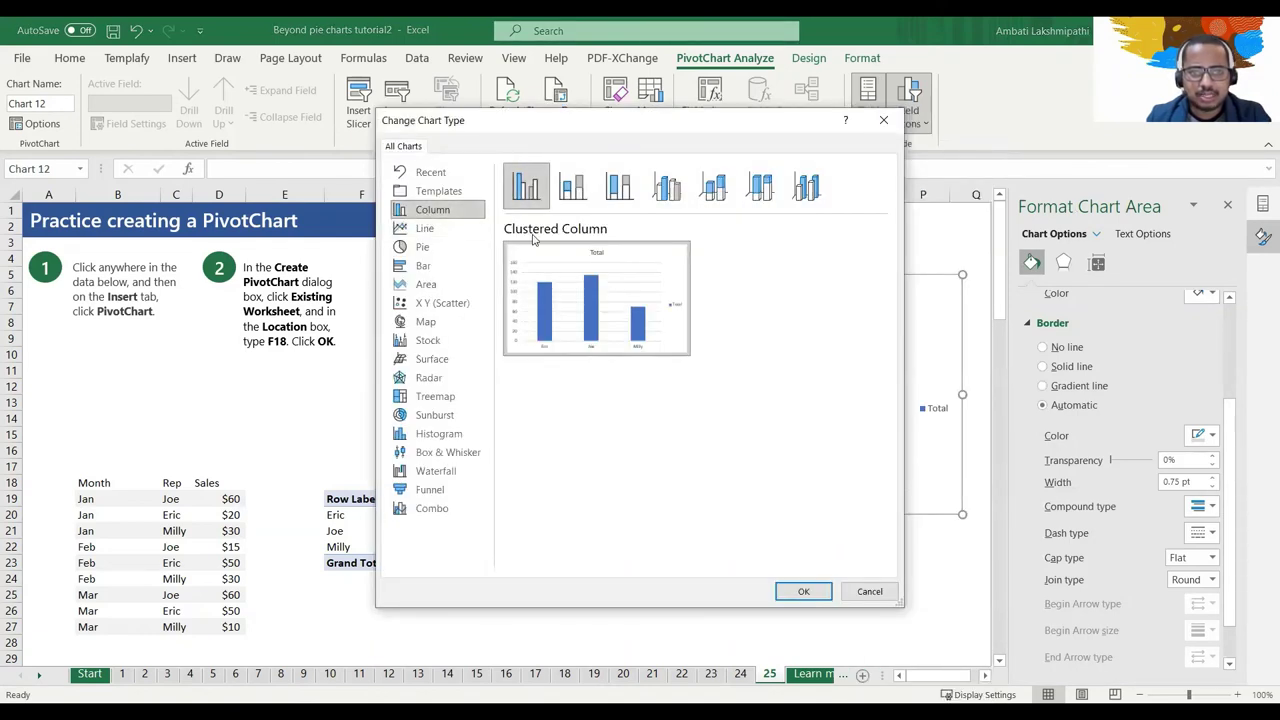
click(822, 596)
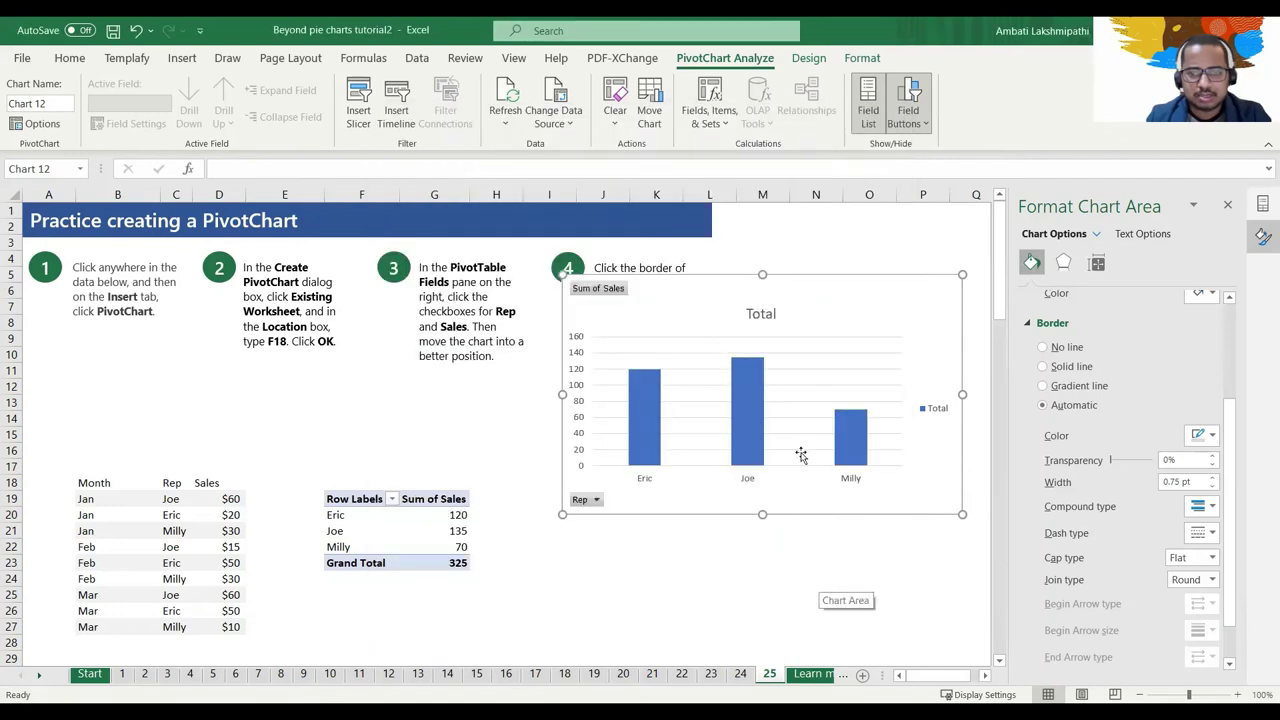
Preview the Clustered Bar type and the stacked, 100% stacked and 3-D column variants for the PivotChart, keeping Clustered Column
right_click(853, 341)
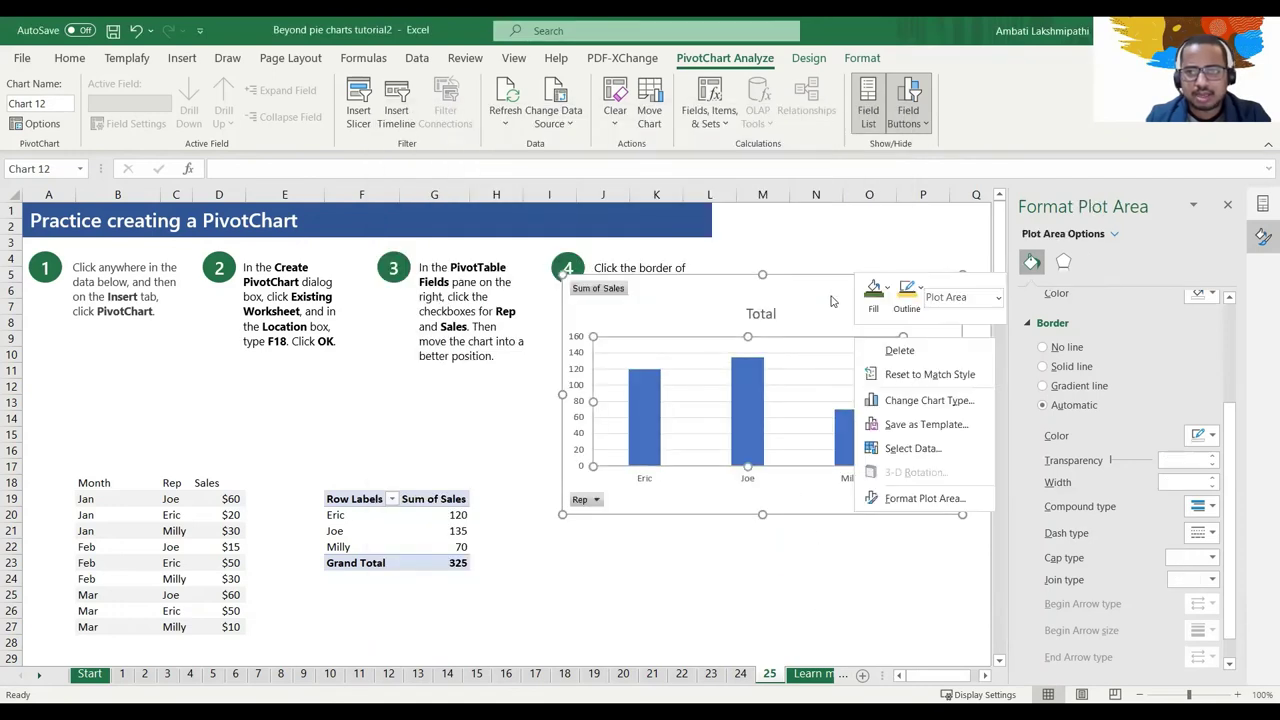
right_click(830, 301)
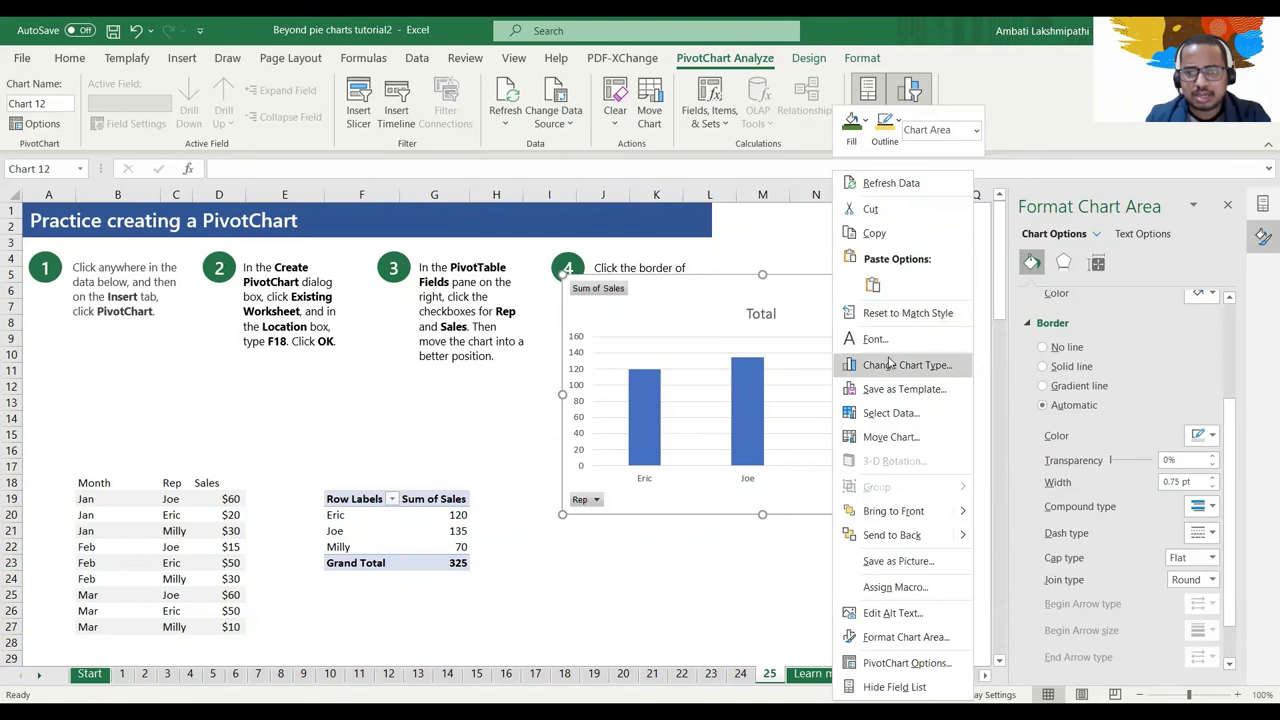
click(889, 364)
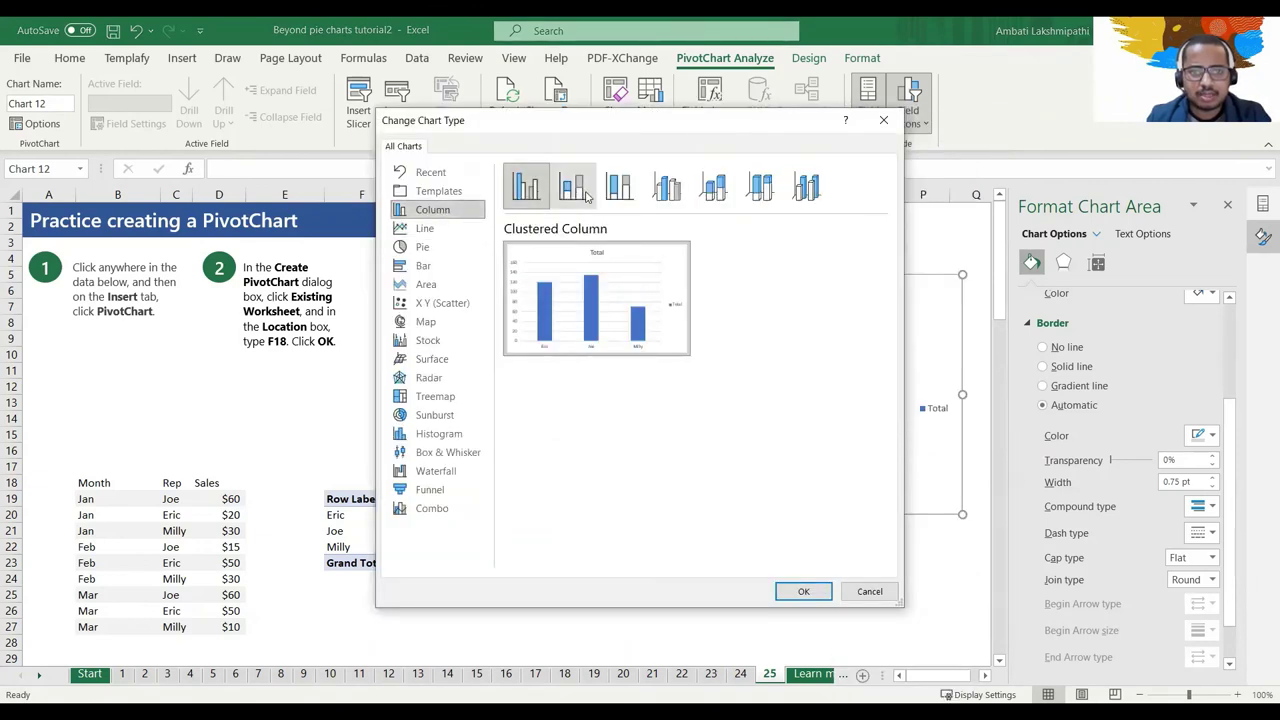
click(440, 265)
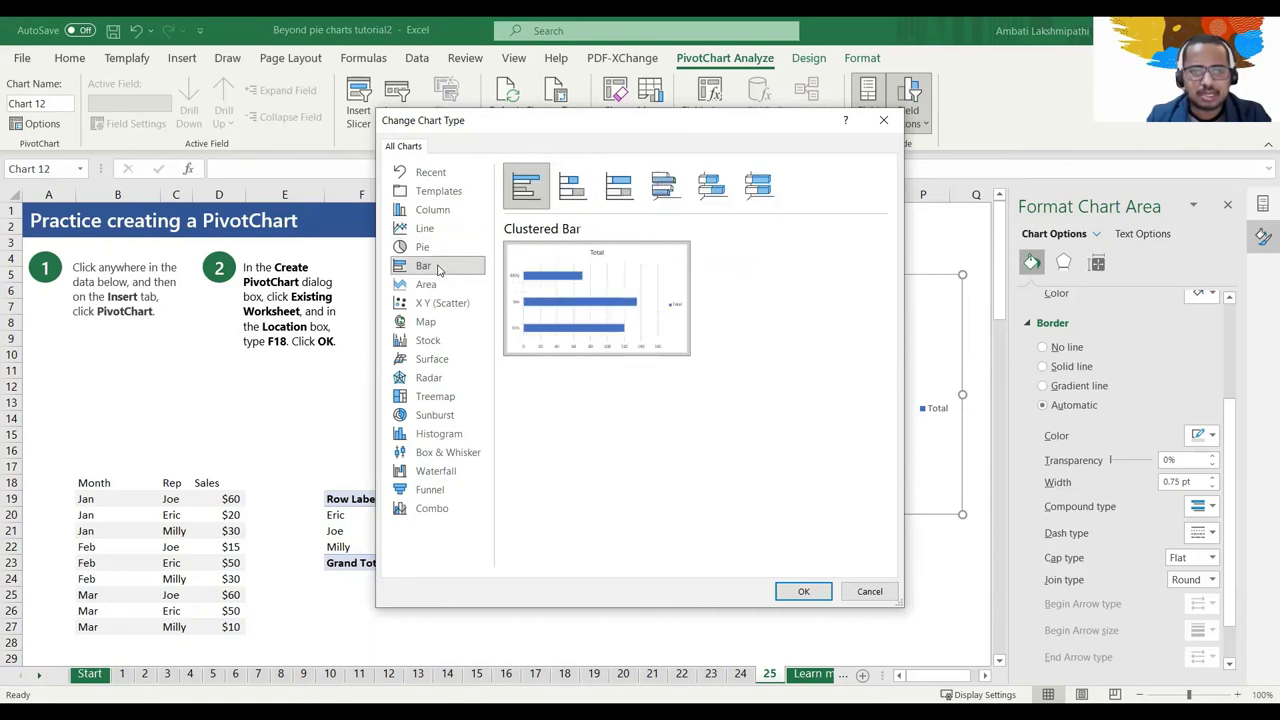
click(430, 210)
click(572, 190)
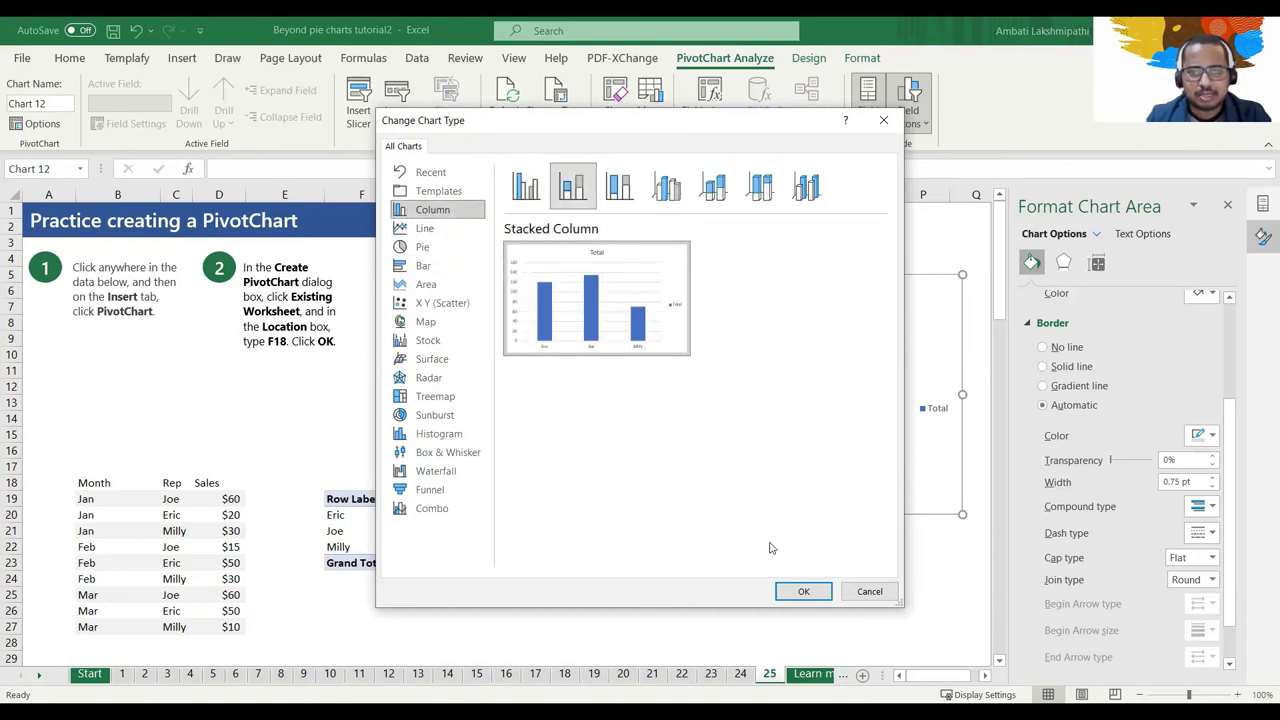
click(512, 195)
click(618, 188)
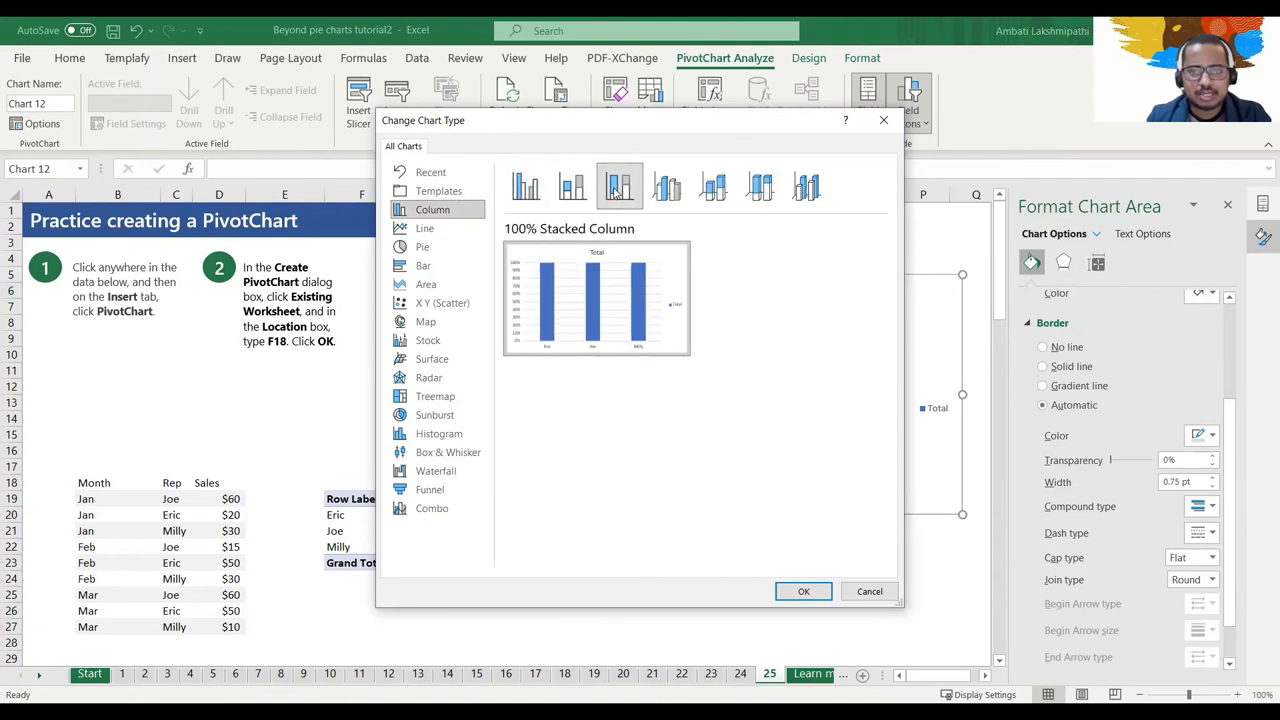
click(666, 188)
click(712, 190)
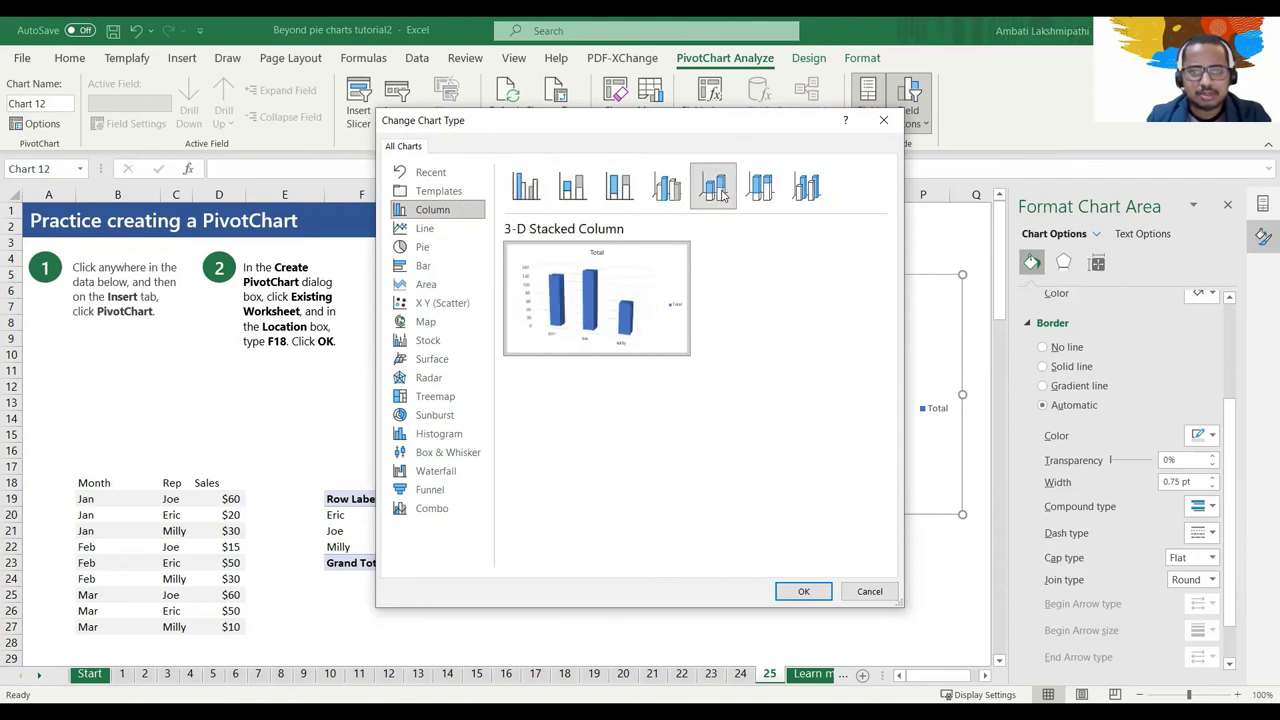
click(768, 192)
click(807, 188)
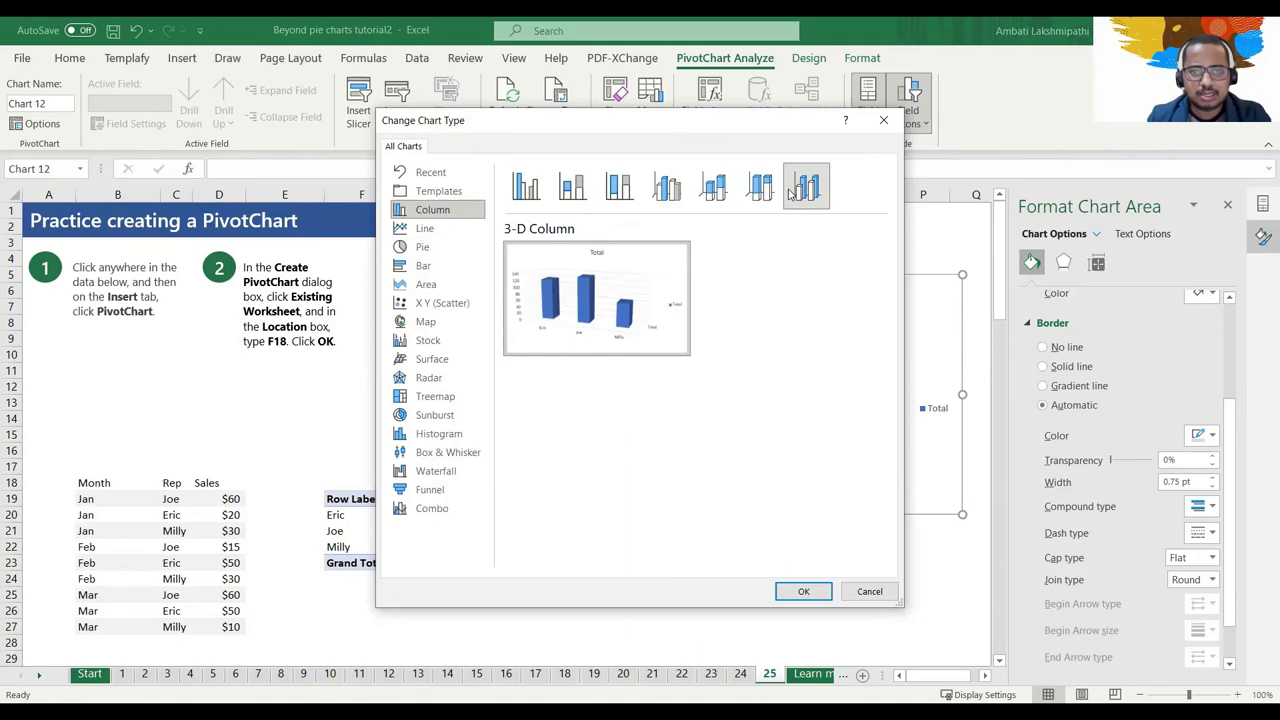
click(525, 188)
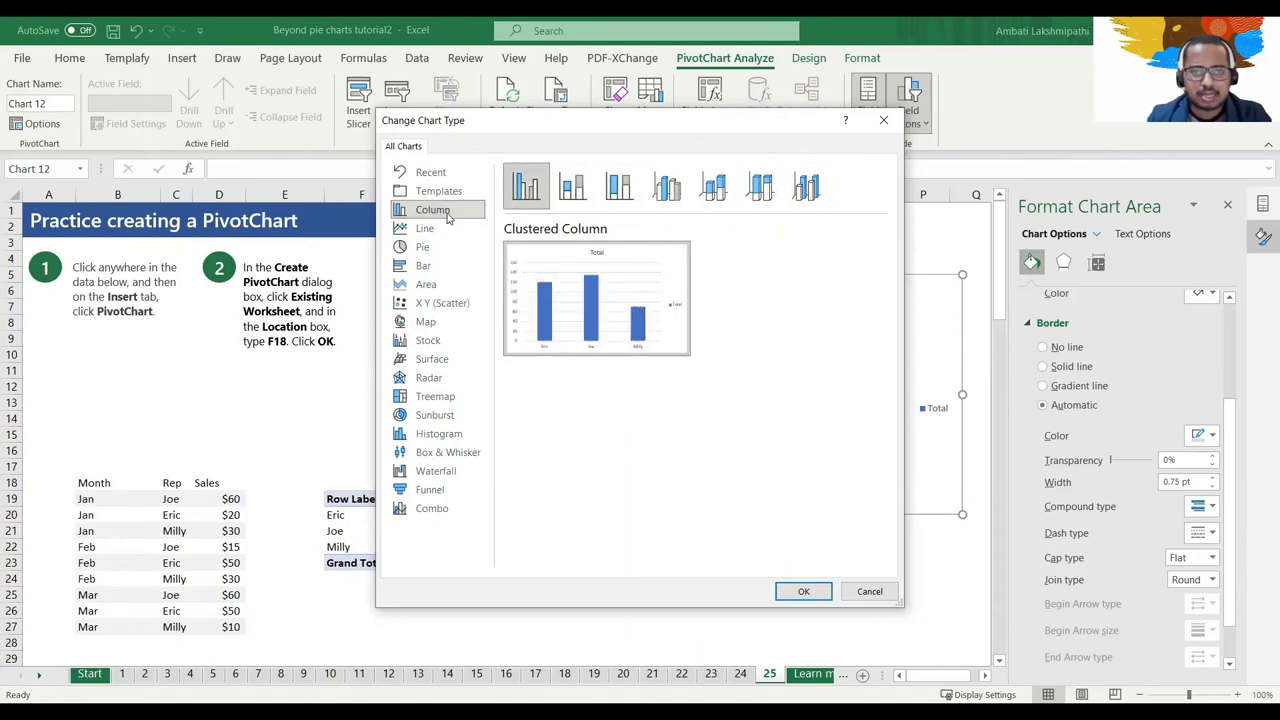
click(803, 591)
click(790, 592)
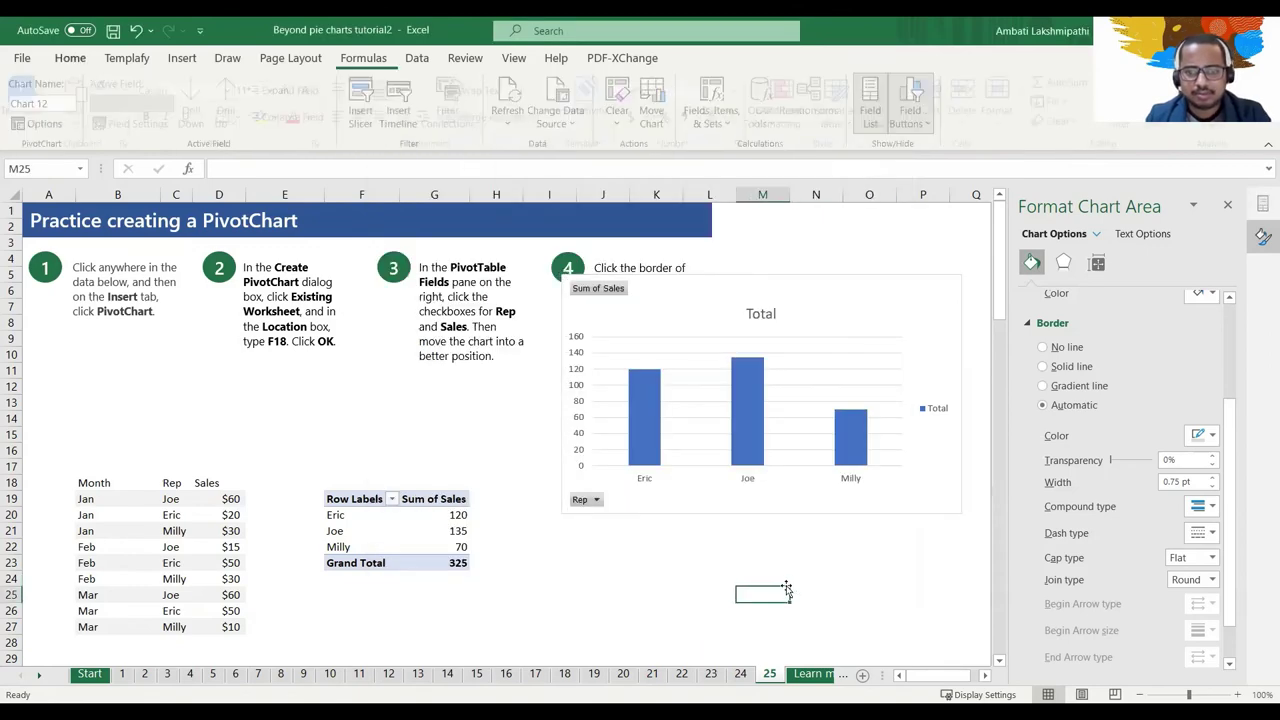
click(822, 397)
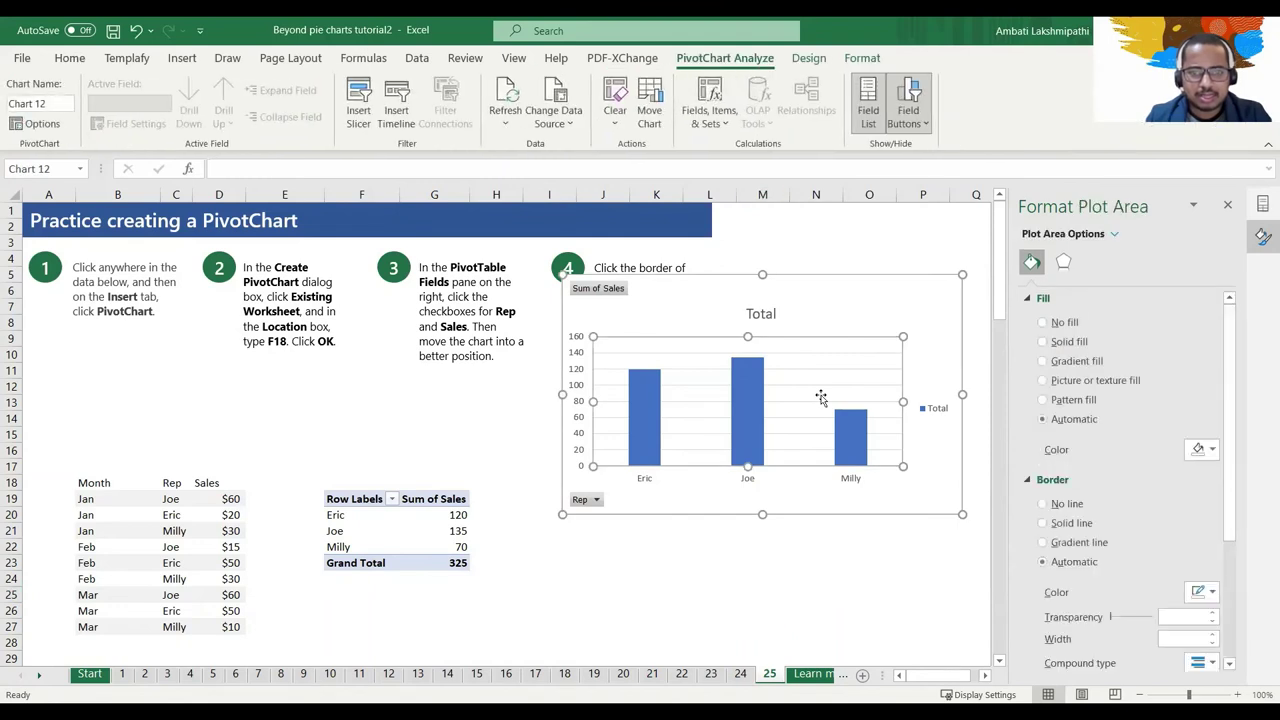
click(768, 320)
drag(768, 320, 812, 488)
click(840, 300)
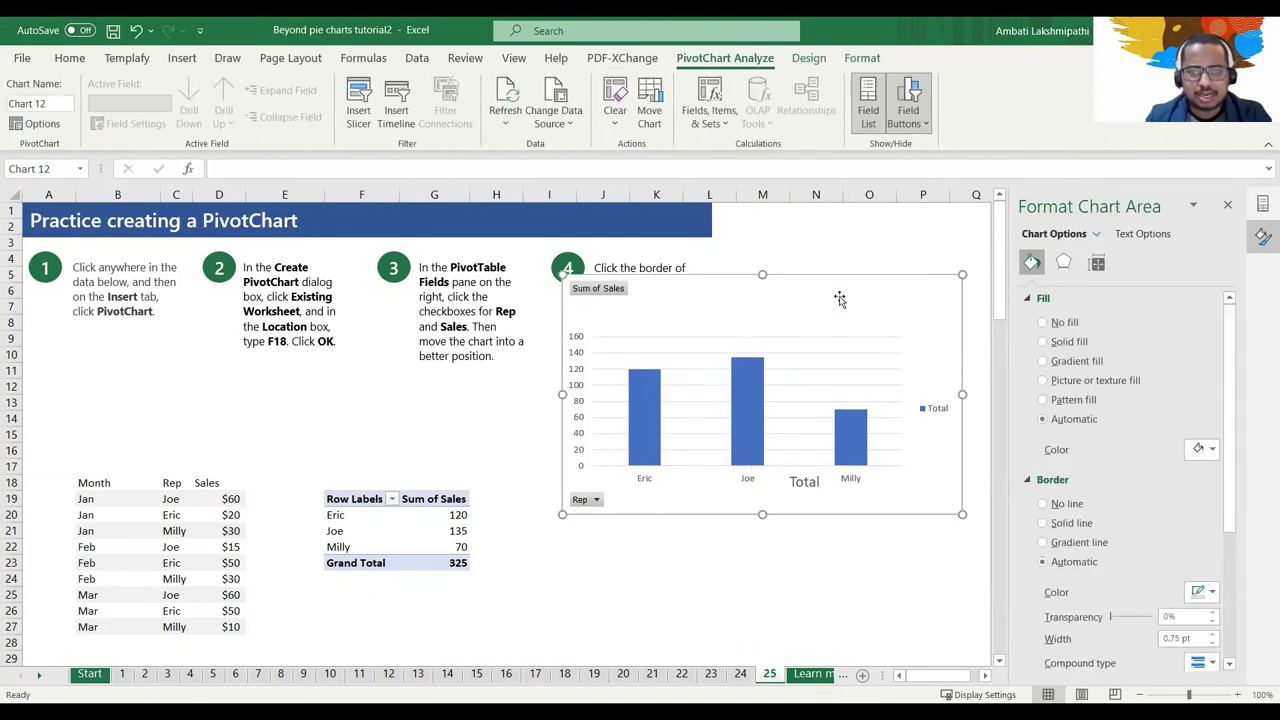
key(ctrl+z)
Move the PivotChart slightly down and to the left, and change its chart type to Pie
drag(840, 296, 799, 321)
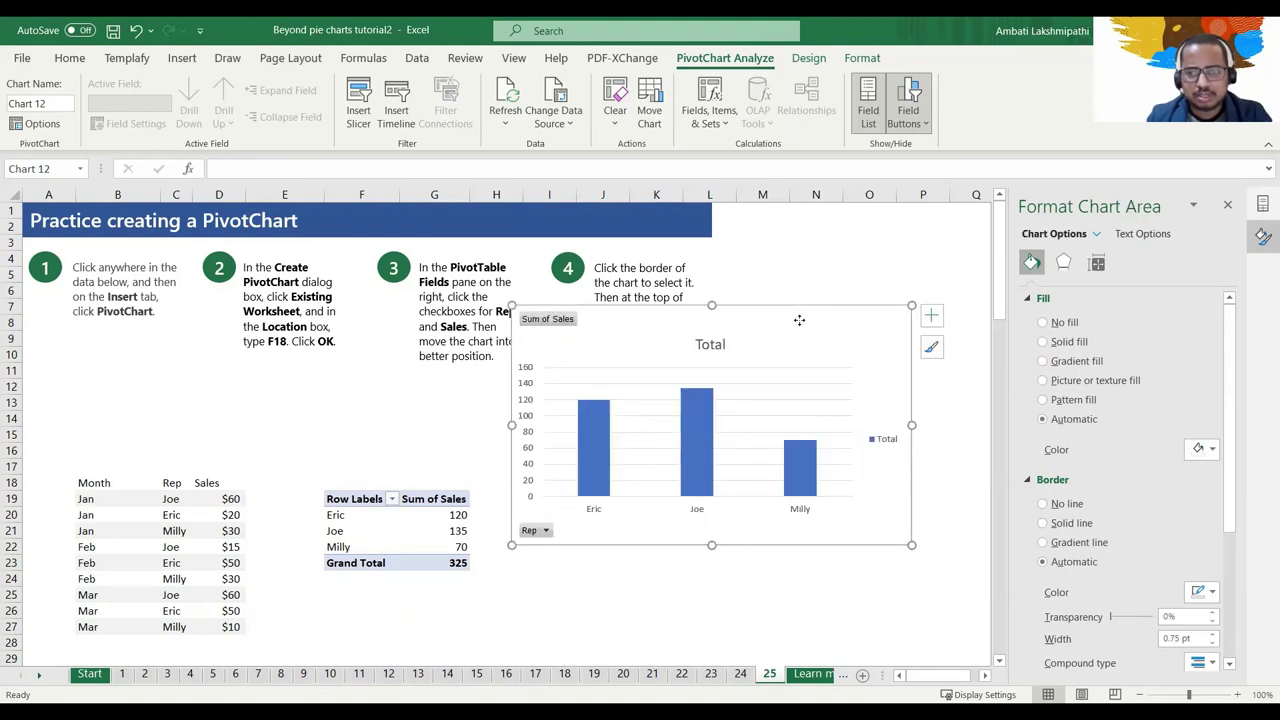
right_click(799, 320)
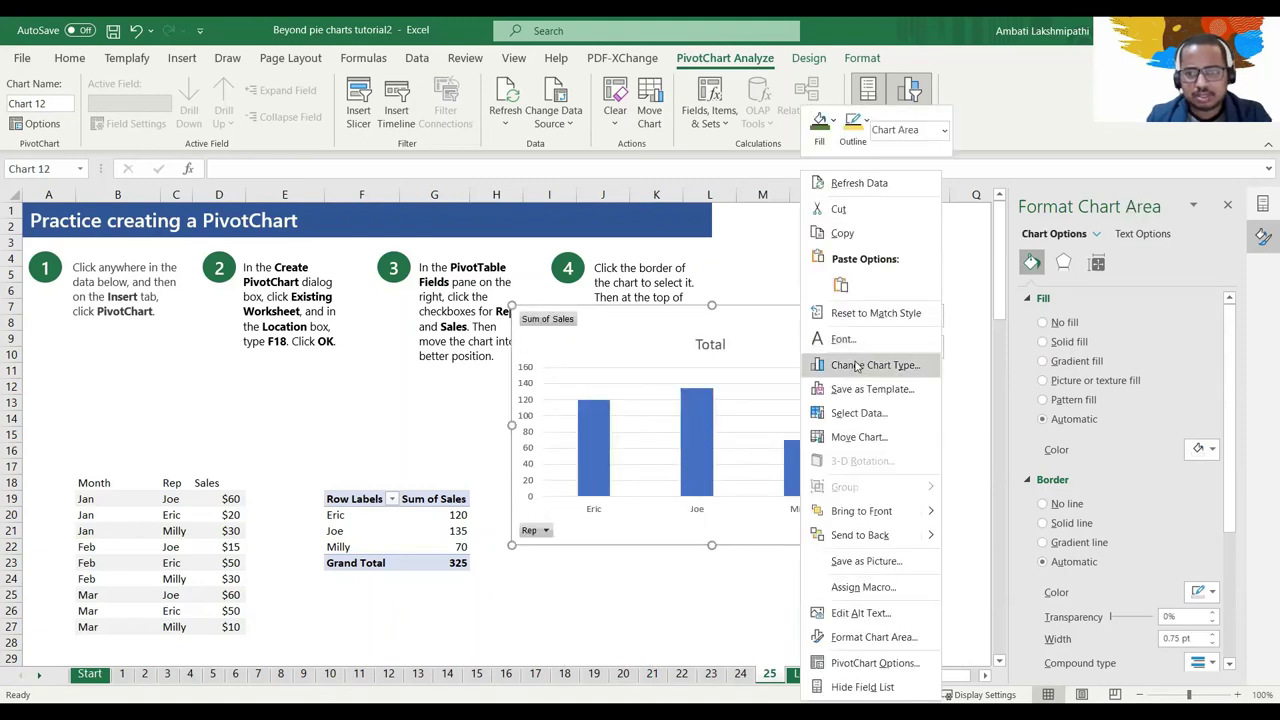
key(Return)
click(426, 249)
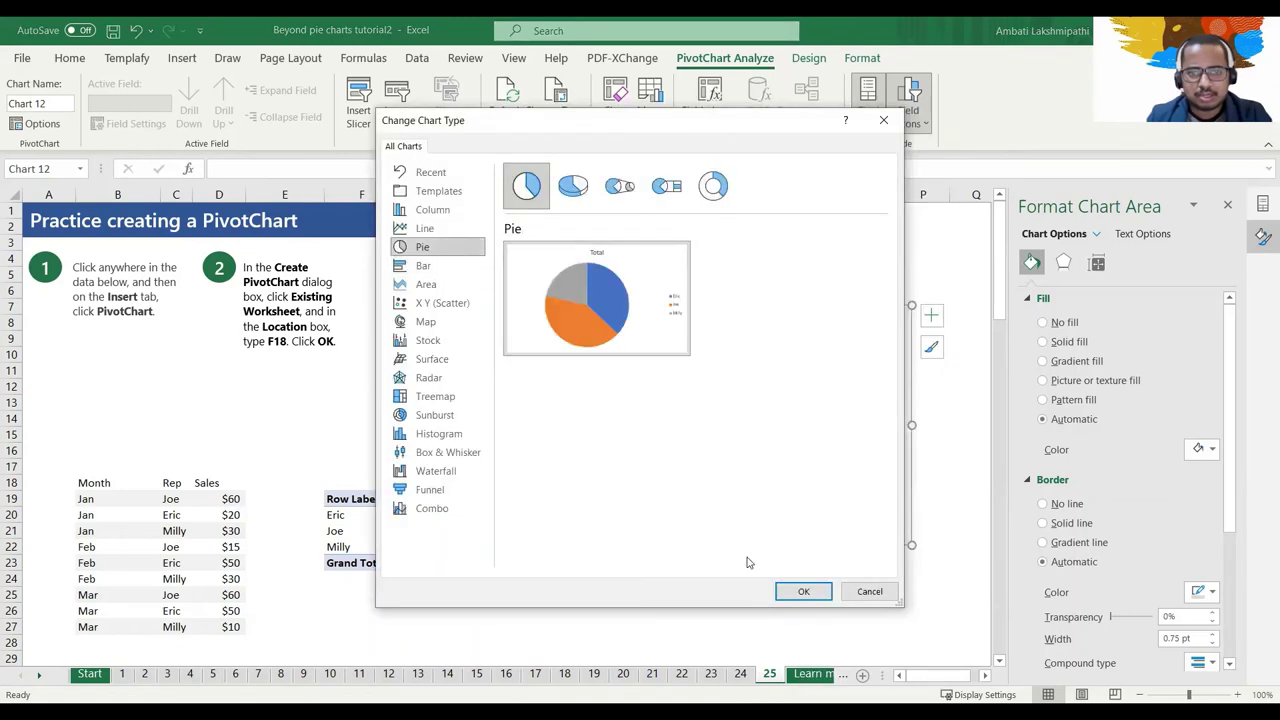
click(803, 591)
click(830, 627)
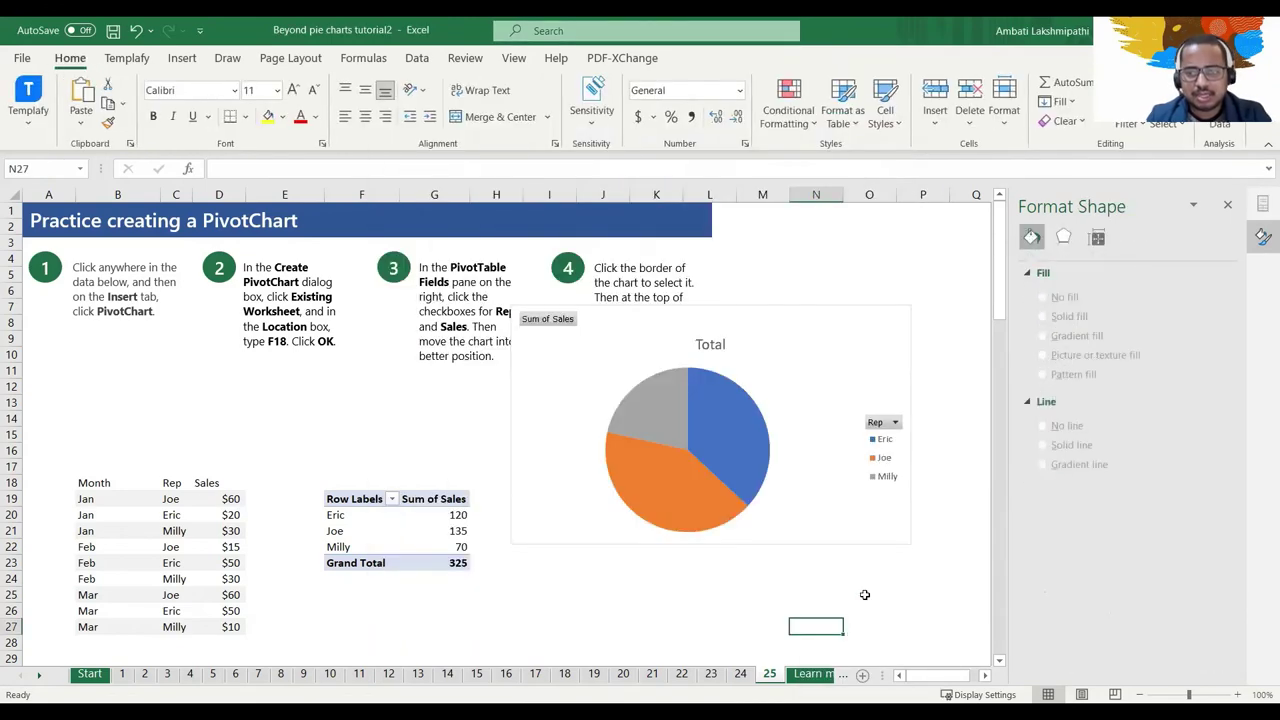
Open the data point formatting options for the pie's blue slice and look through its effects, fill and border settings
click(722, 420)
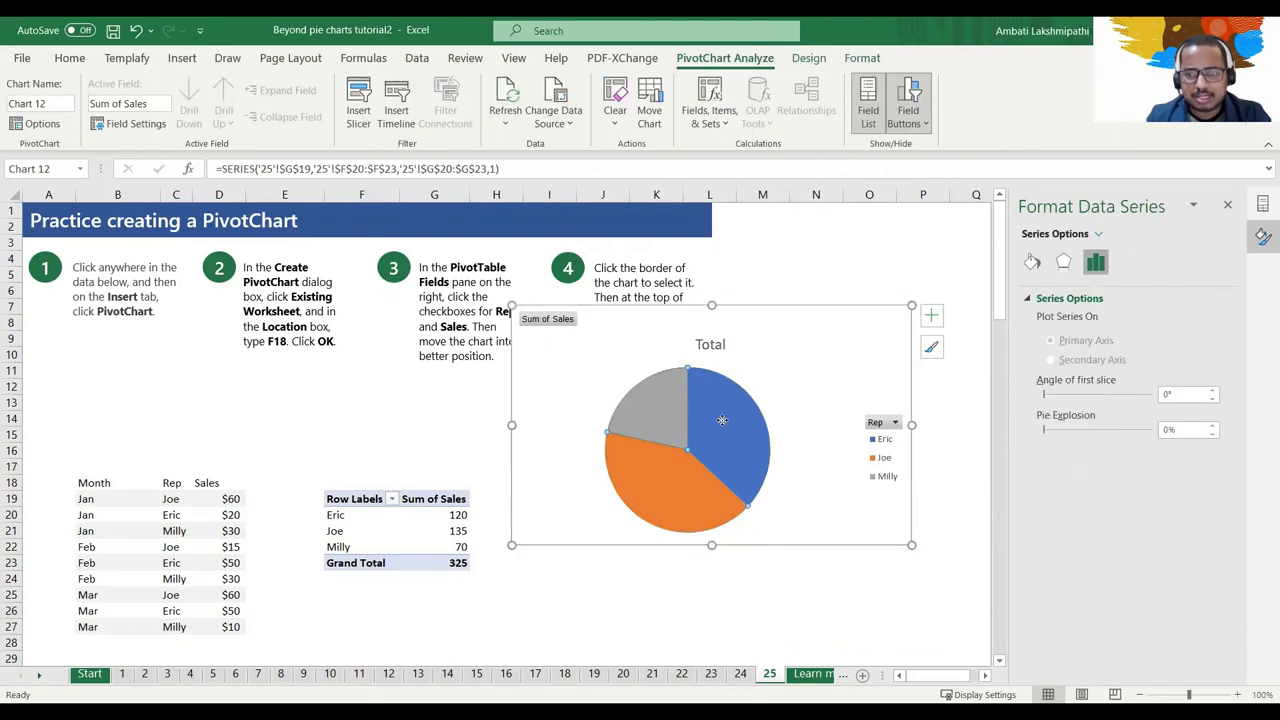
click(722, 421)
right_click(722, 427)
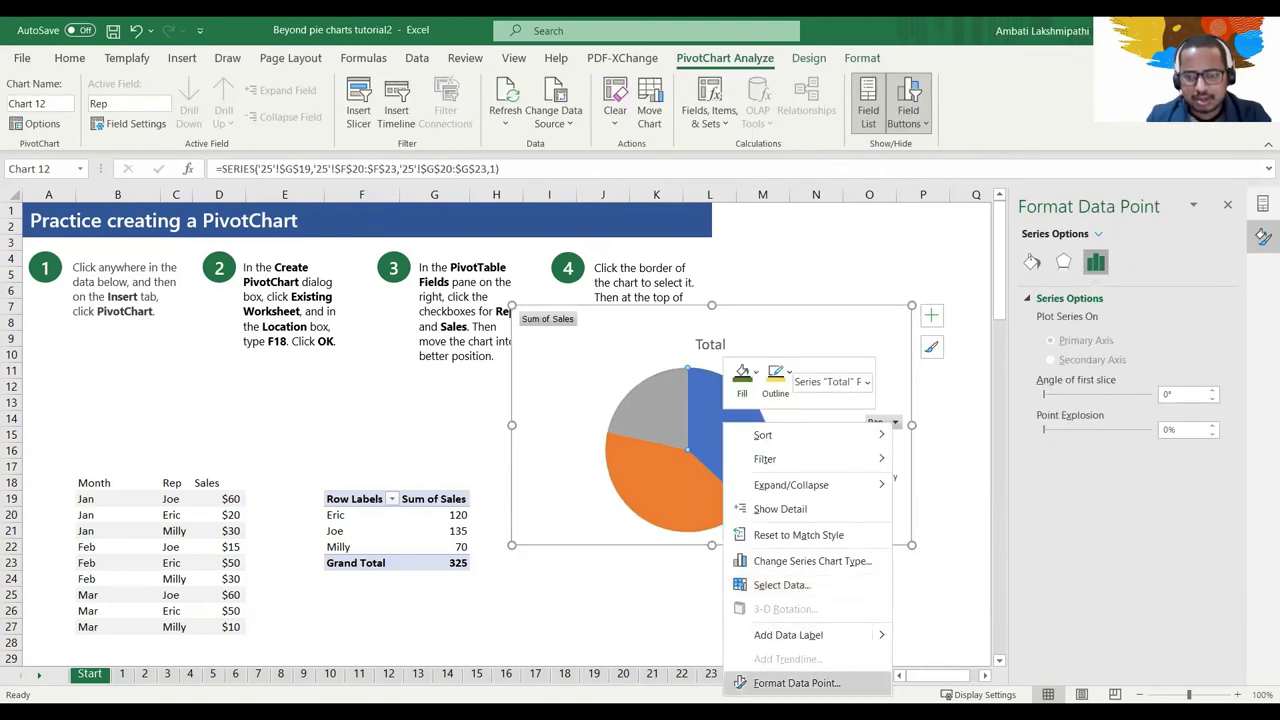
click(797, 683)
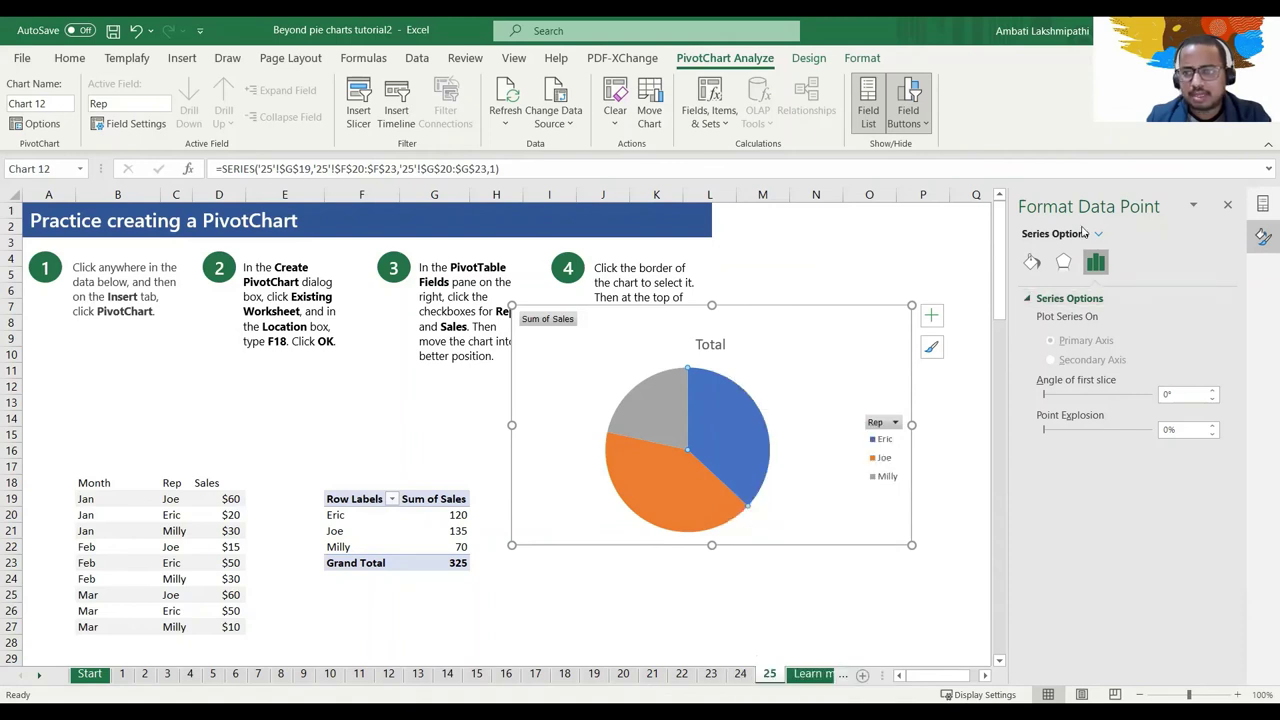
click(1063, 261)
click(1032, 261)
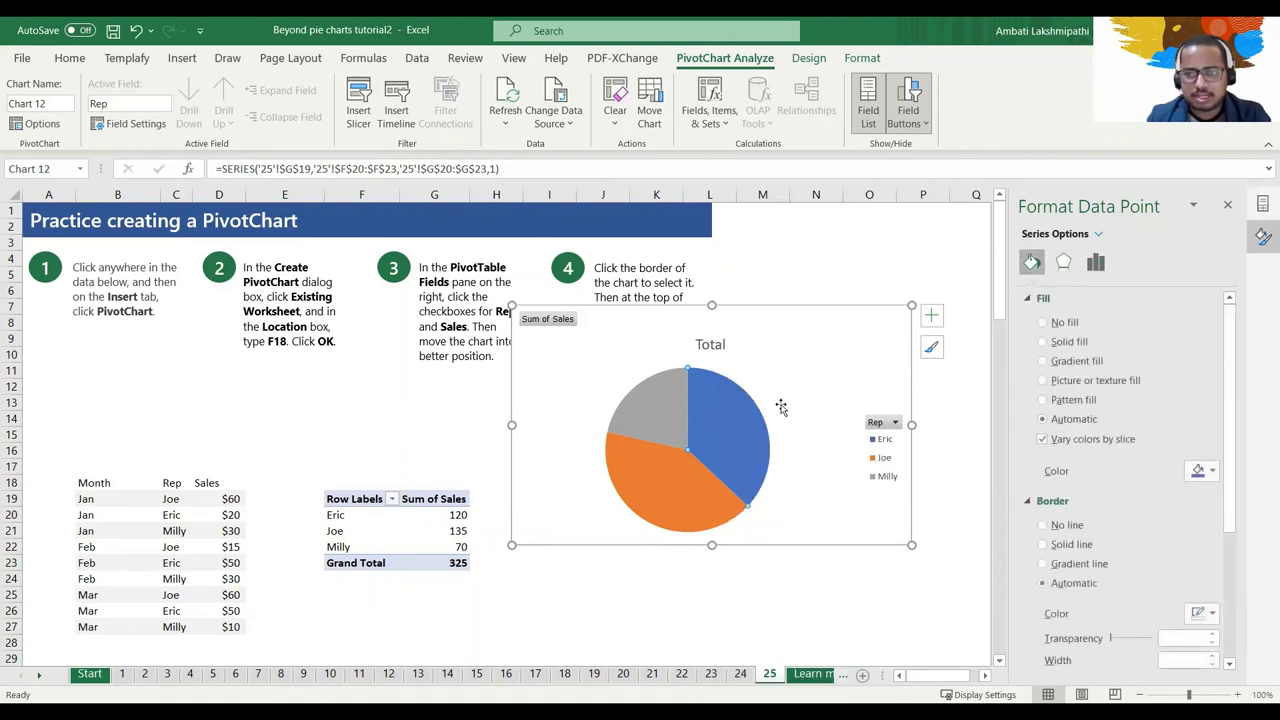
Open the formatting options for the pie chart's plot area and leave them unchanged
click(620, 388)
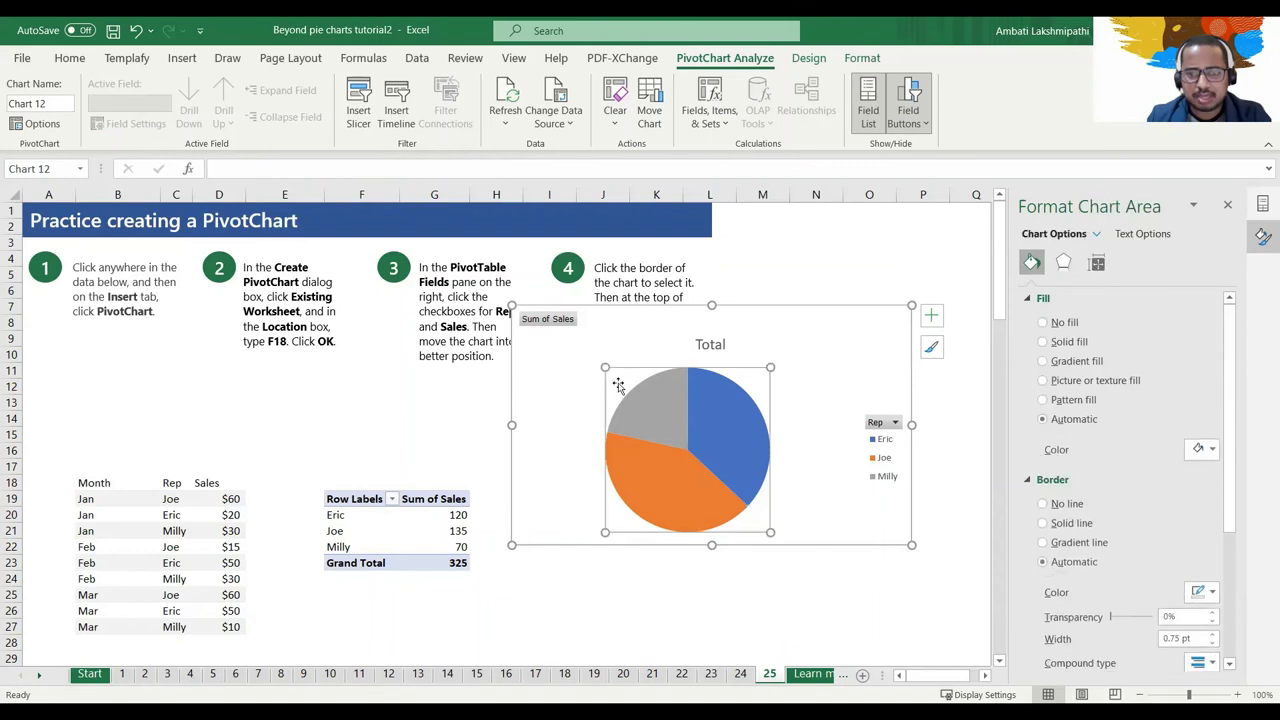
right_click(620, 388)
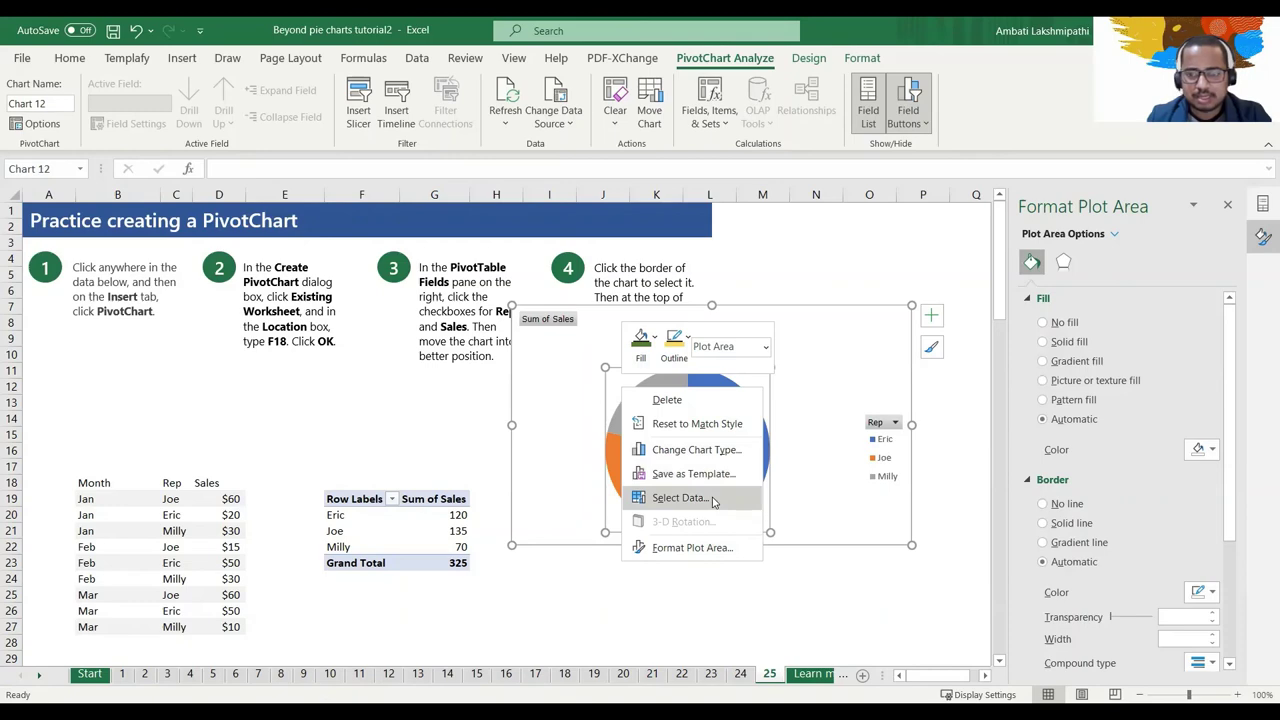
click(720, 548)
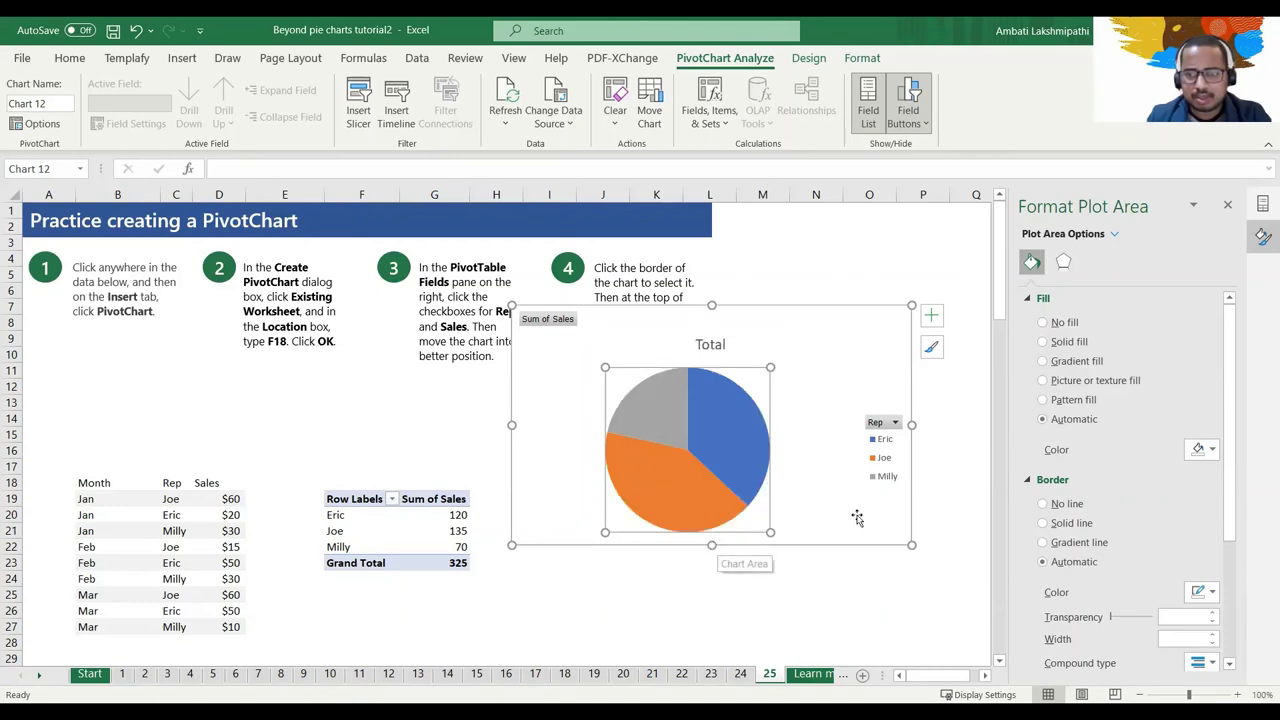
click(910, 578)
Add data labels to all slices of the pie series and check its effects and series options
click(714, 406)
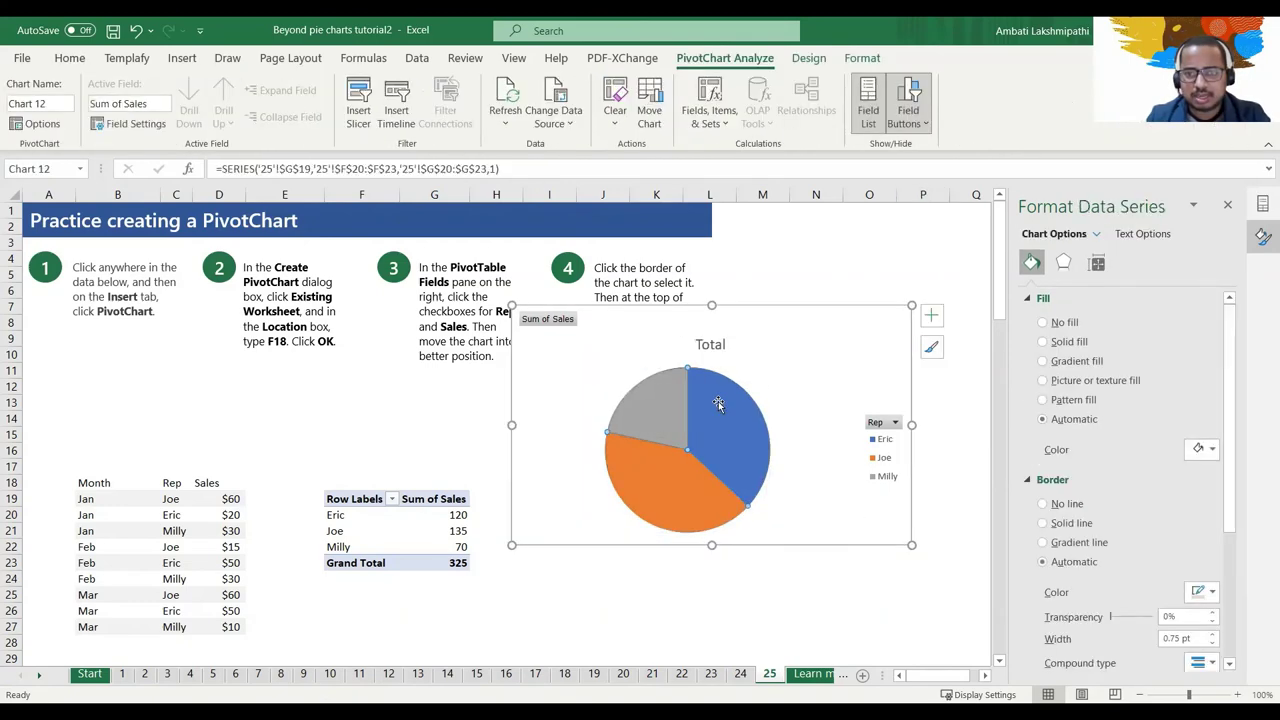
right_click(714, 408)
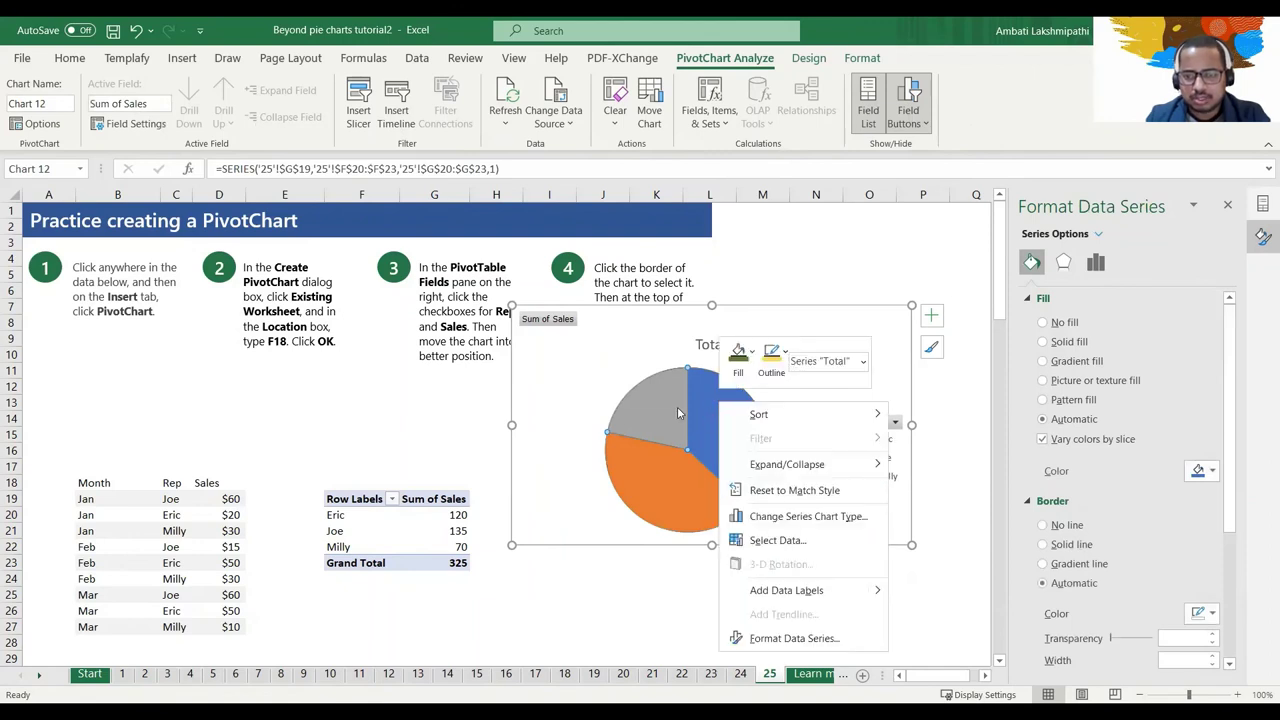
click(842, 590)
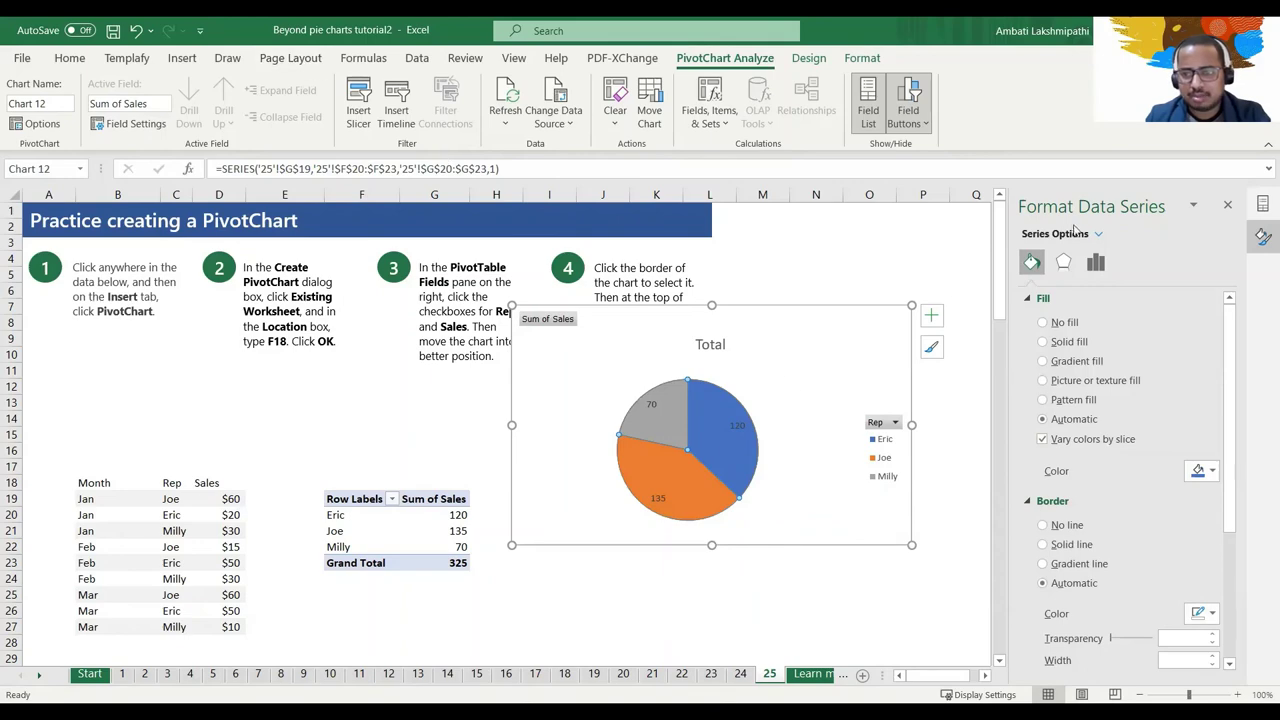
click(1063, 262)
click(1096, 262)
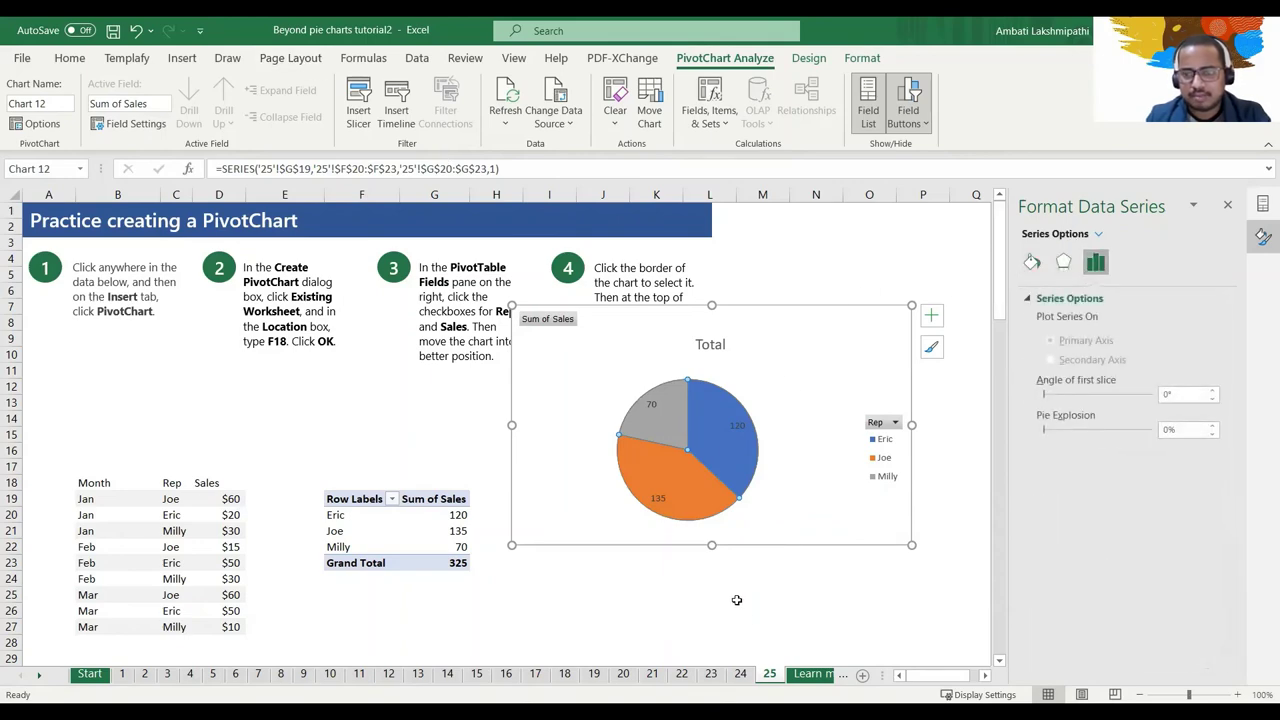
Deselect the pie chart and follow the link below the exercise to the tutorial's closing Learn more sheet
click(801, 657)
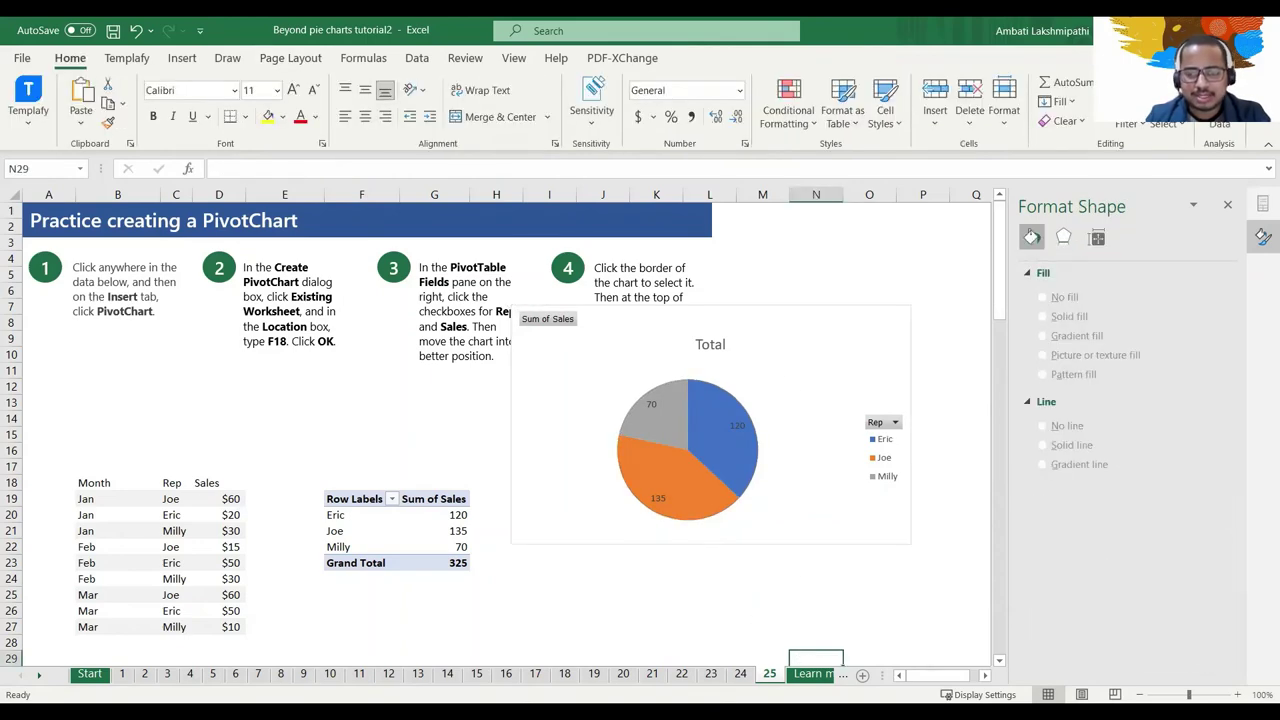
scroll(792, 577, down, 5)
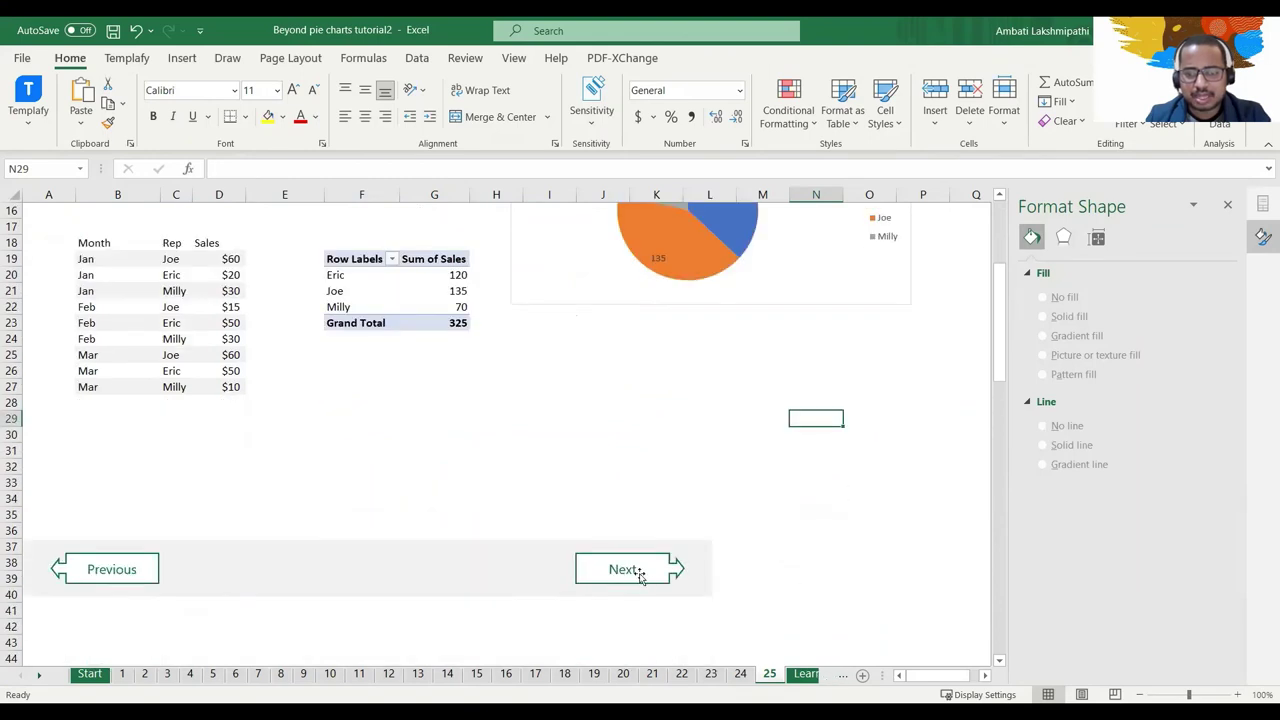
click(636, 570)
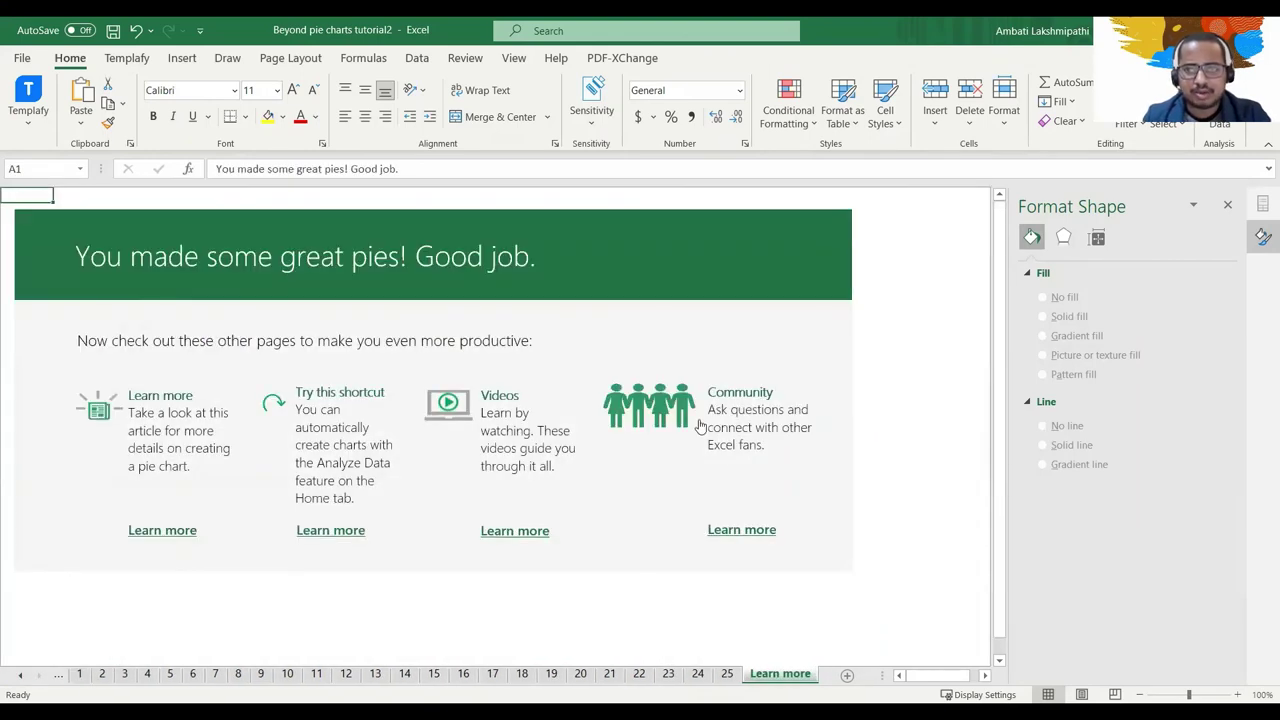